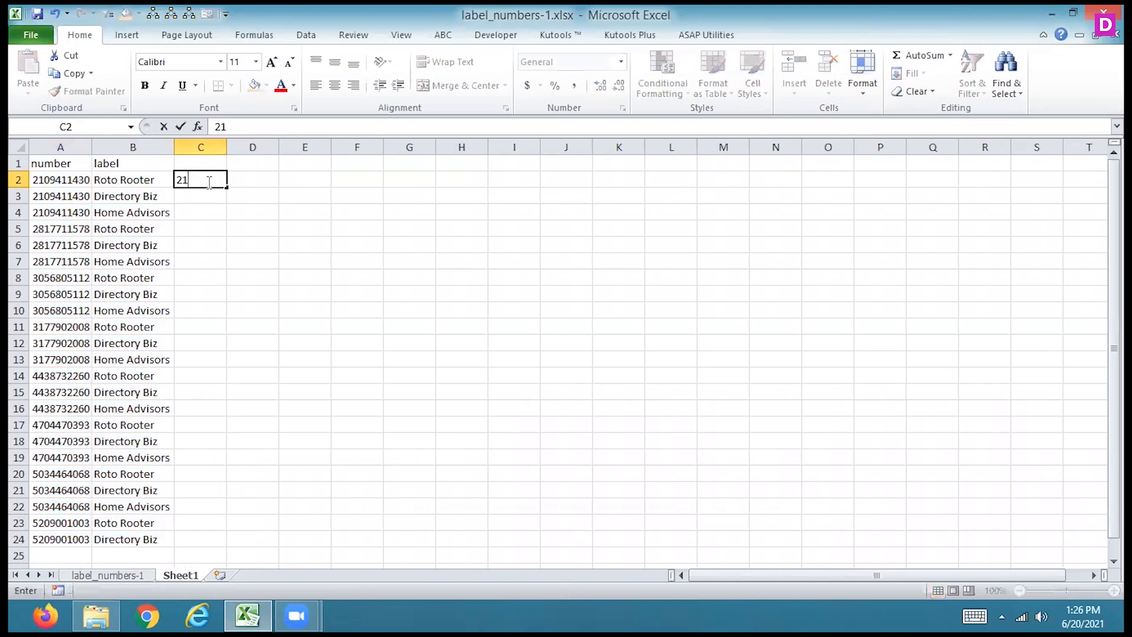
- Finish entering the phone number from A2 in cell C2, followed by a comma
{"action": "type", "text": "9411430,"}
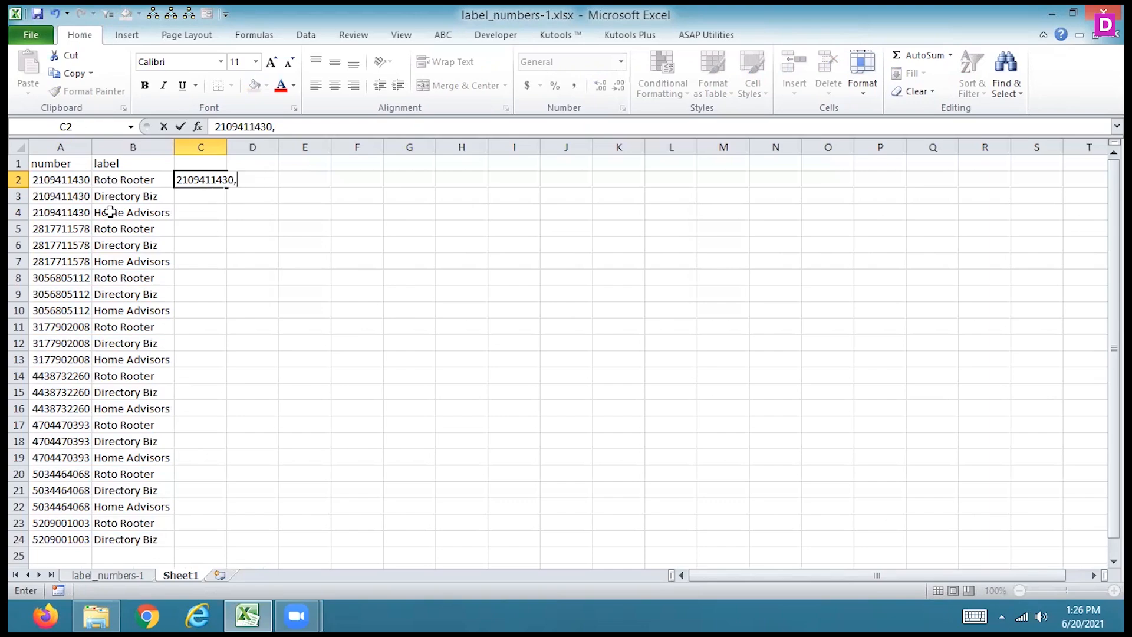
{"action": "left_click", "coordinate": [126, 179]}
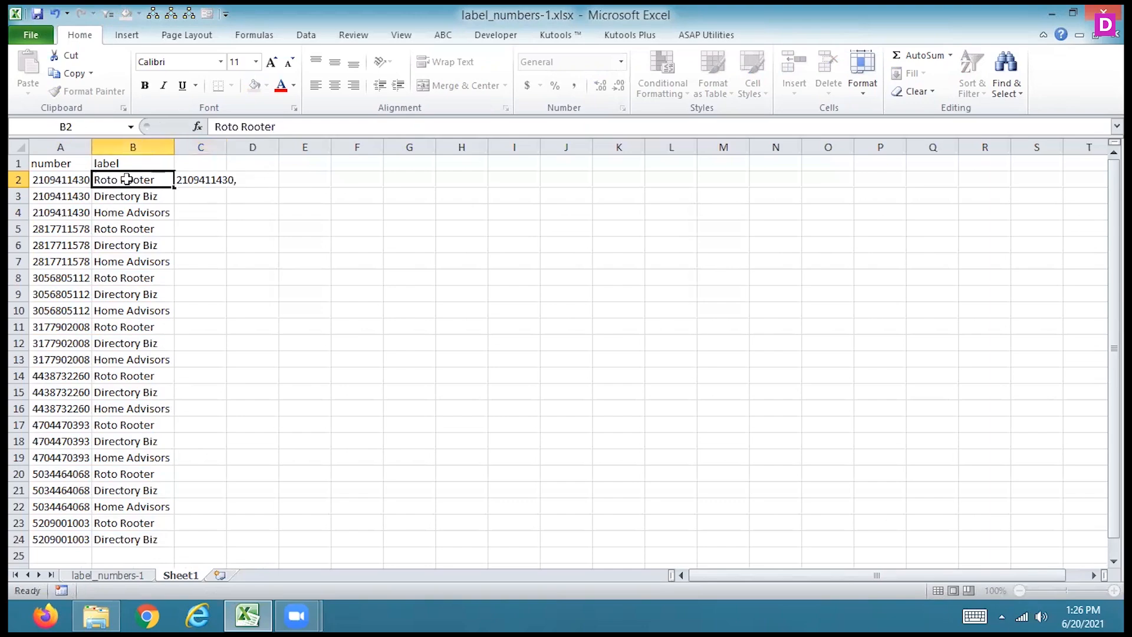
{"action": "left_click", "coordinate": [213, 179]}
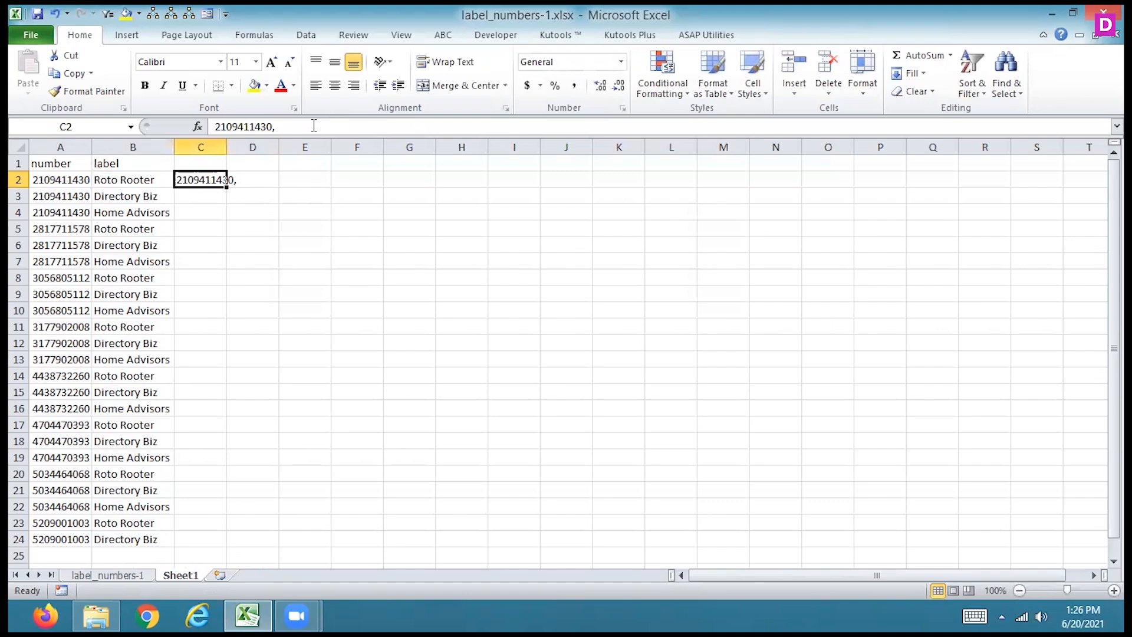
- Copy the label text "Roto Rooter" from B2 and append it after the comma in C2
{"action": "left_click", "coordinate": [146, 178]}
{"action": "left_click", "coordinate": [283, 126]}
{"action": "left_click_drag", "start_coordinate": [283, 126], "coordinate": [206, 135]}
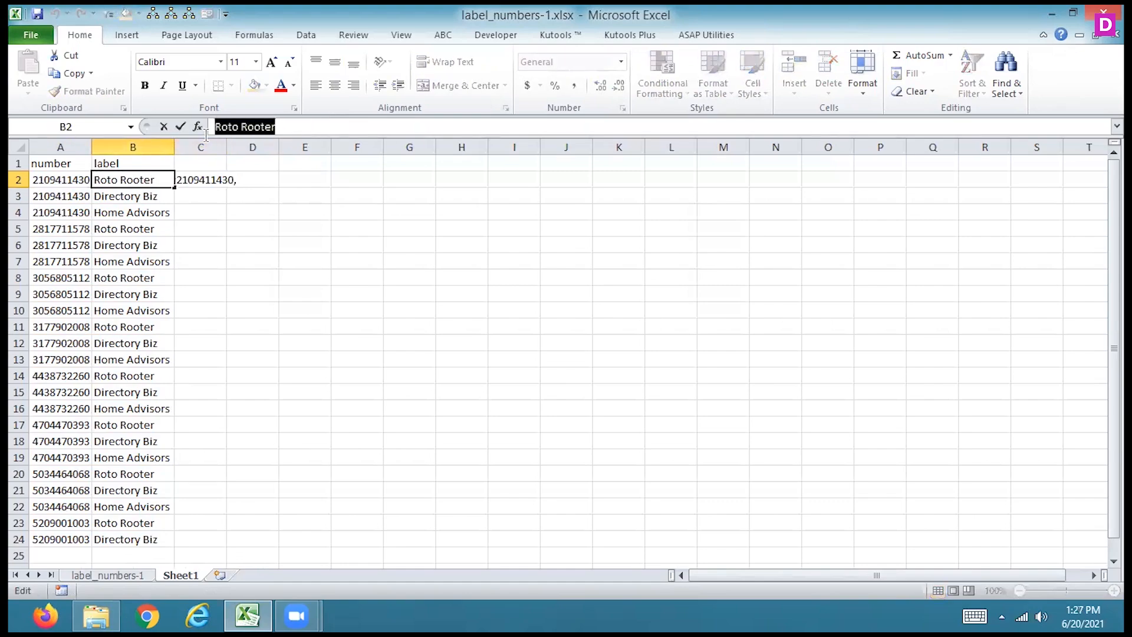
{"action": "key", "text": "ctrl+c"}
{"action": "key", "text": "Escape"}
{"action": "left_click", "coordinate": [218, 179]}
{"action": "left_click", "coordinate": [302, 129]}
{"action": "key", "text": "ctrl+v"}
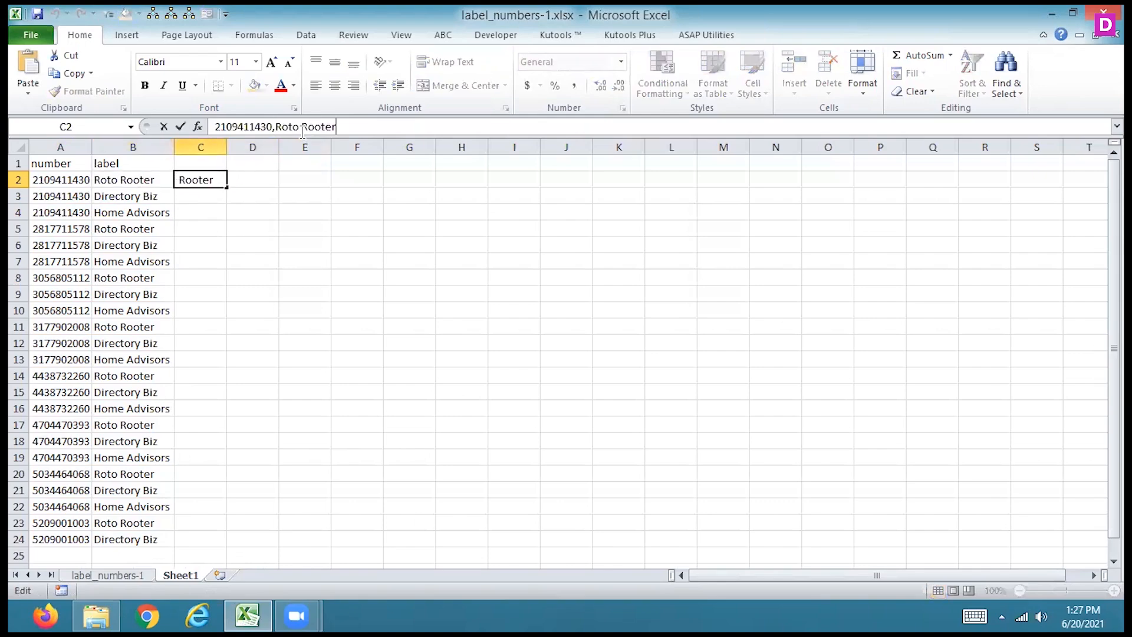
{"action": "key", "text": "Return"}
- Copy the label text "Directory Biz" from B3 and append it to C2 after a comma
{"action": "left_click", "coordinate": [132, 198]}
{"action": "left_click_drag", "start_coordinate": [281, 126], "coordinate": [213, 127]}
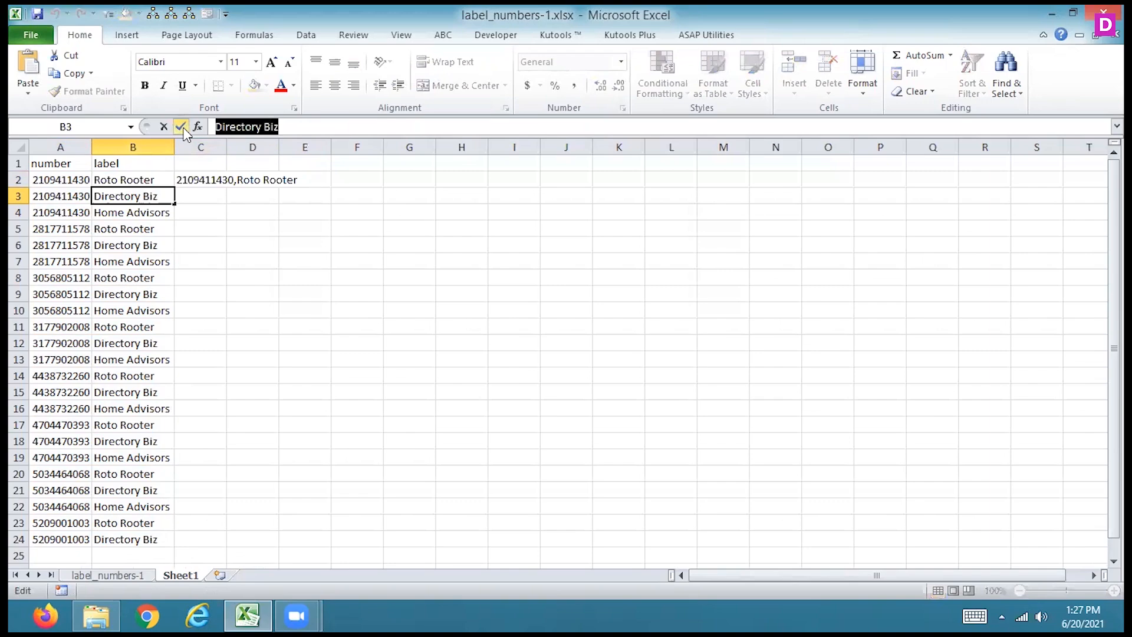
{"action": "left_click", "coordinate": [181, 126]}
{"action": "left_click", "coordinate": [188, 174]}
{"action": "left_click", "coordinate": [343, 124]}
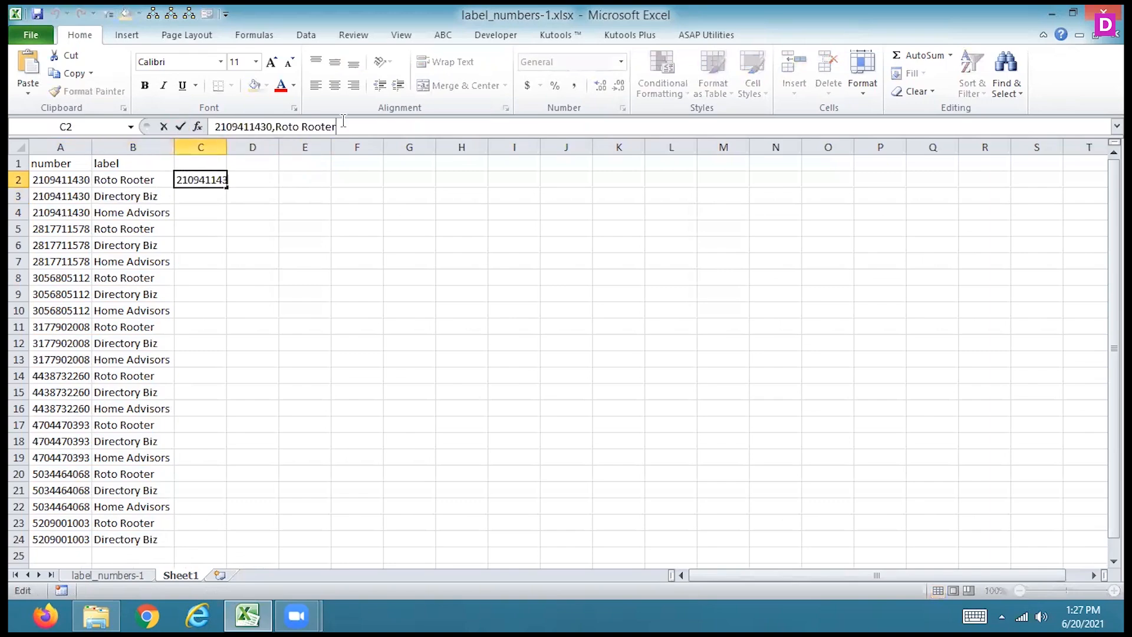
{"action": "type", "text": ","}
{"action": "key", "text": "ctrl+v"}
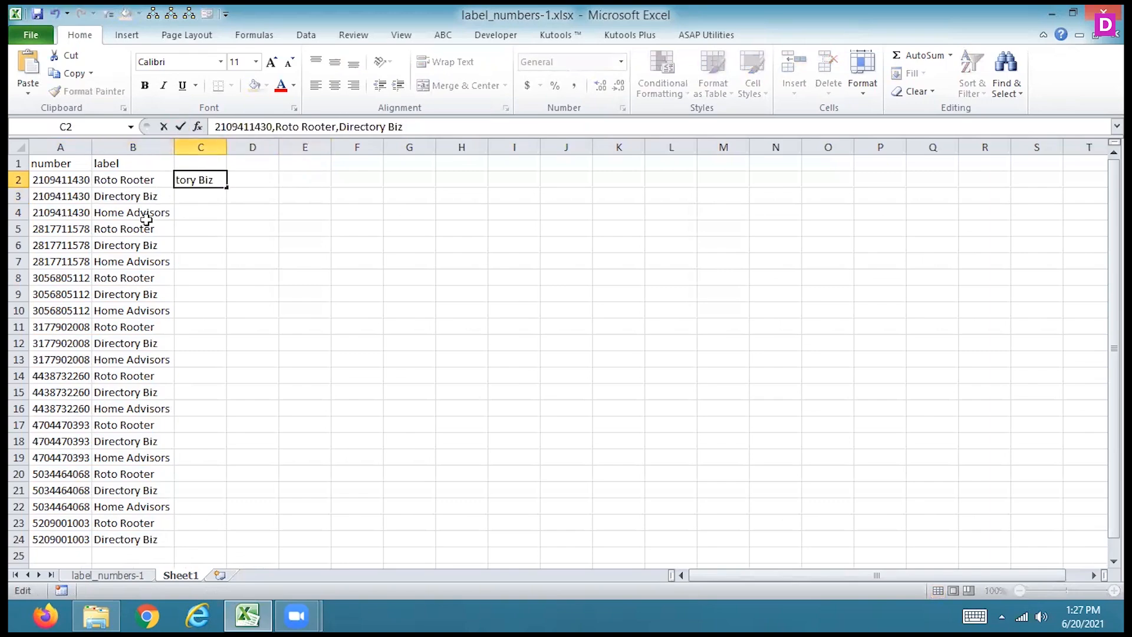
- Append a comma and the label text "Home Advisors" copied from B4 to the end of the text in C2
{"action": "left_click", "coordinate": [146, 219]}
{"action": "key", "text": "ctrl+c"}
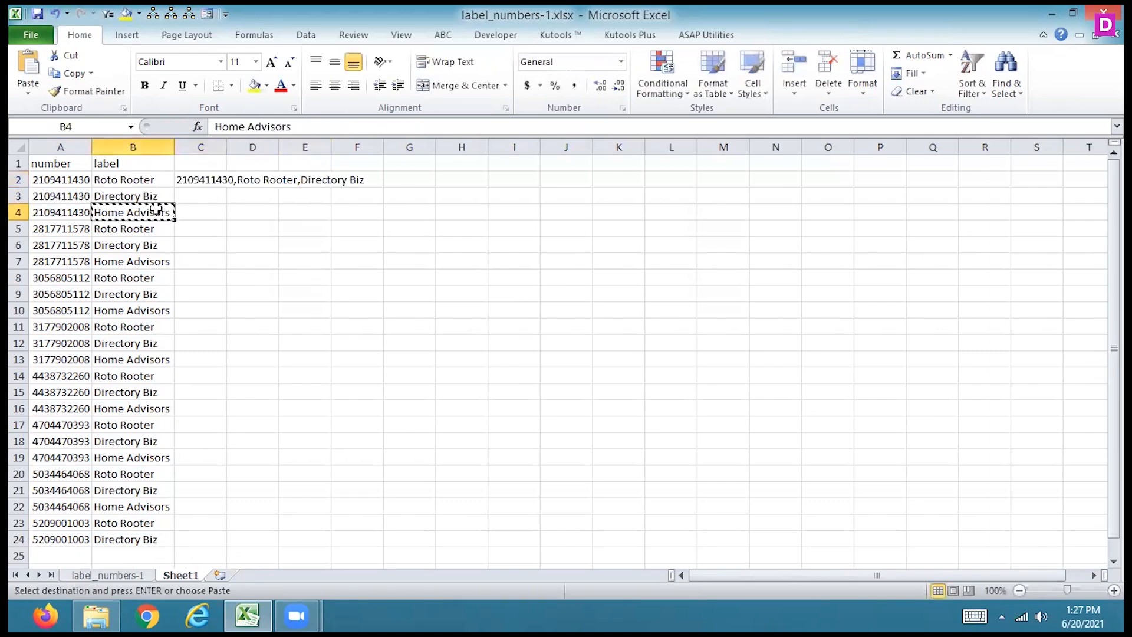
{"action": "left_click", "coordinate": [211, 174]}
{"action": "left_click", "coordinate": [415, 127]}
{"action": "type", "text": ","}
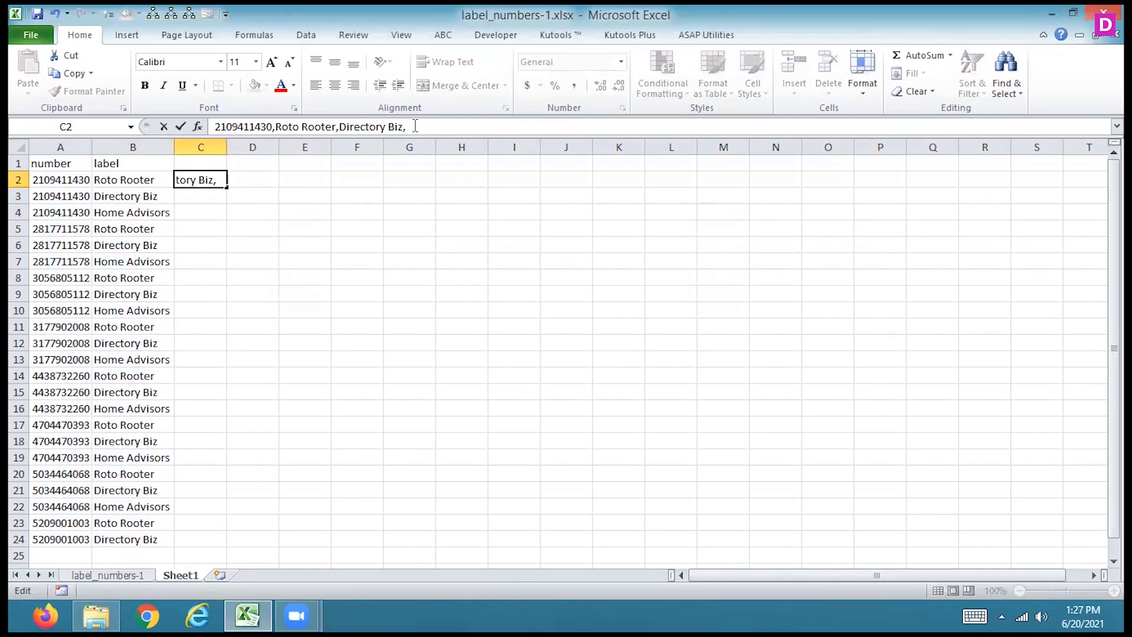
{"action": "left_click", "coordinate": [148, 211]}
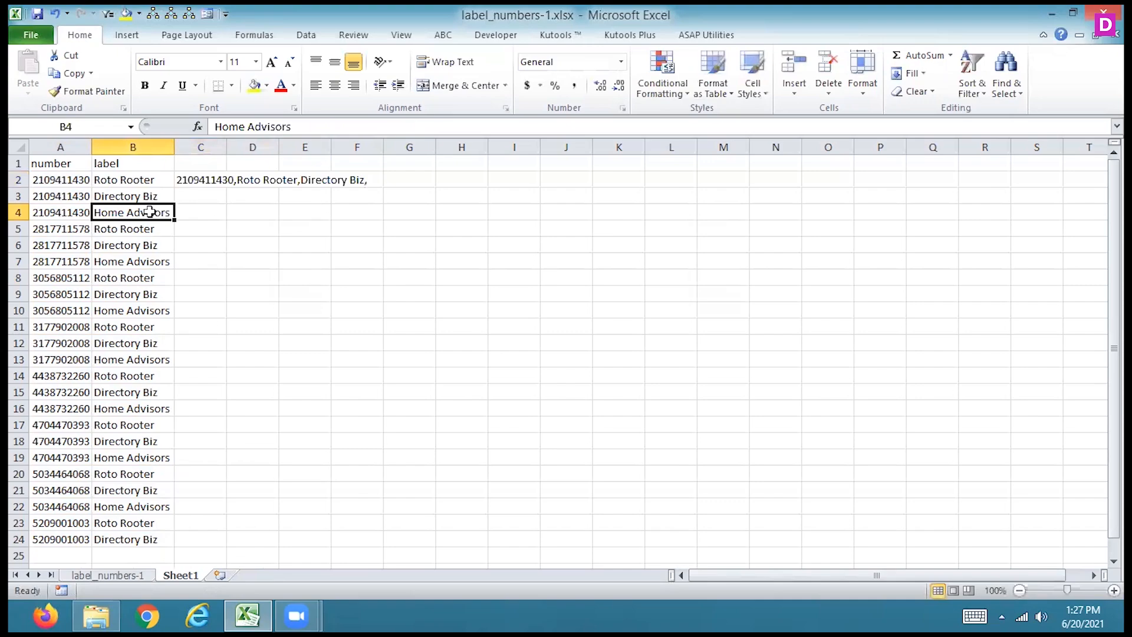
{"action": "left_click_drag", "start_coordinate": [291, 127], "coordinate": [215, 126]}
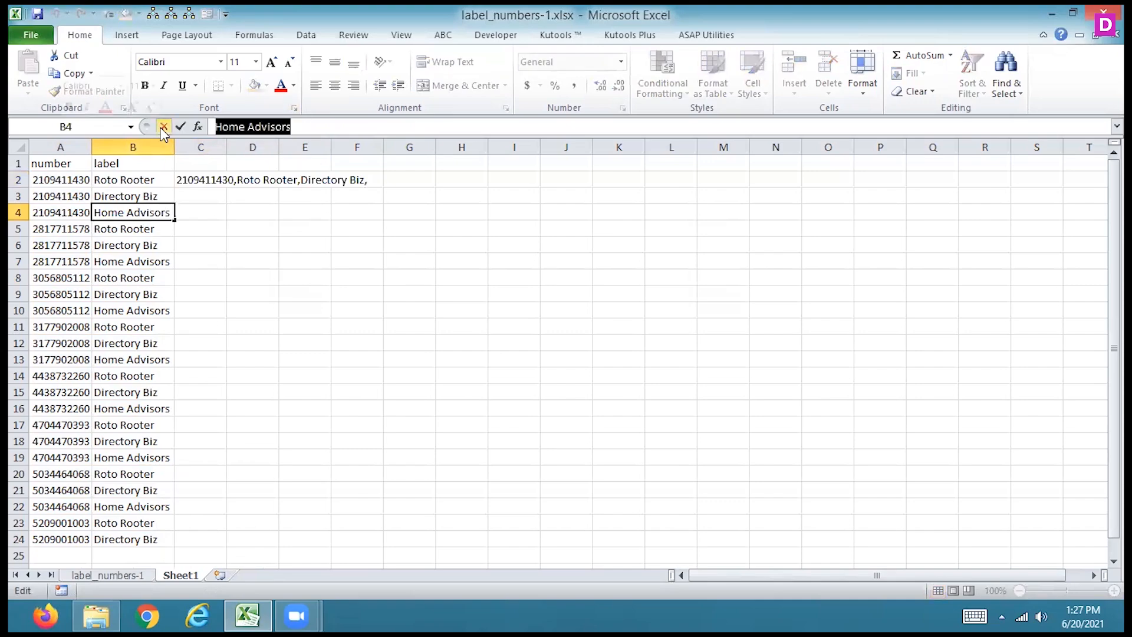
{"action": "left_click", "coordinate": [163, 128]}
{"action": "left_click", "coordinate": [200, 178]}
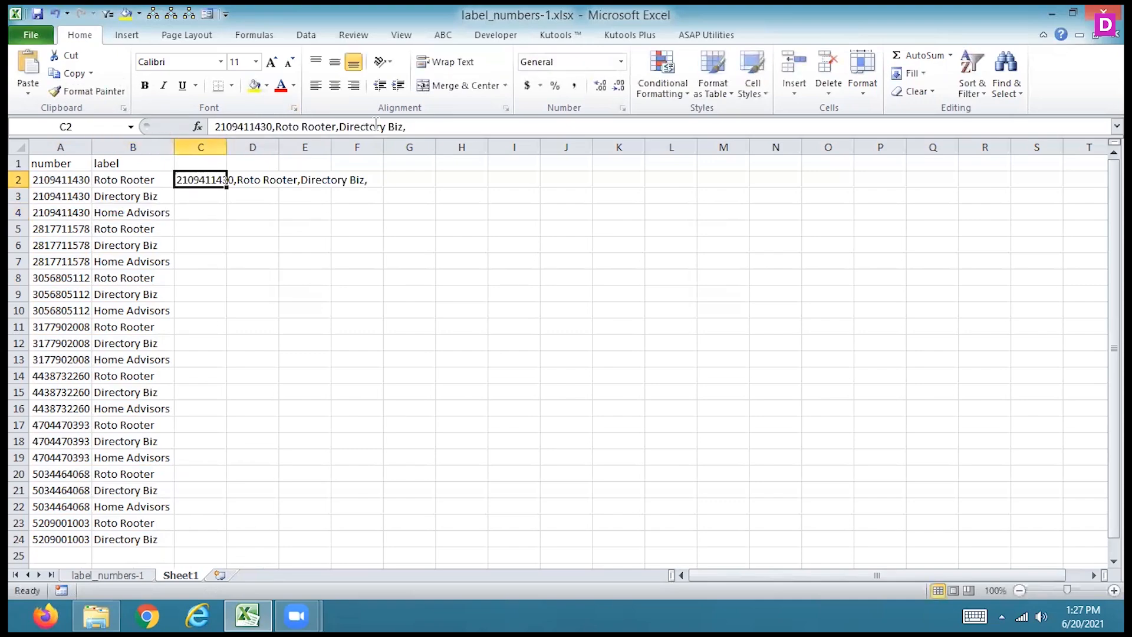
{"action": "left_click", "coordinate": [445, 126]}
{"action": "key", "text": "ctrl+v"}
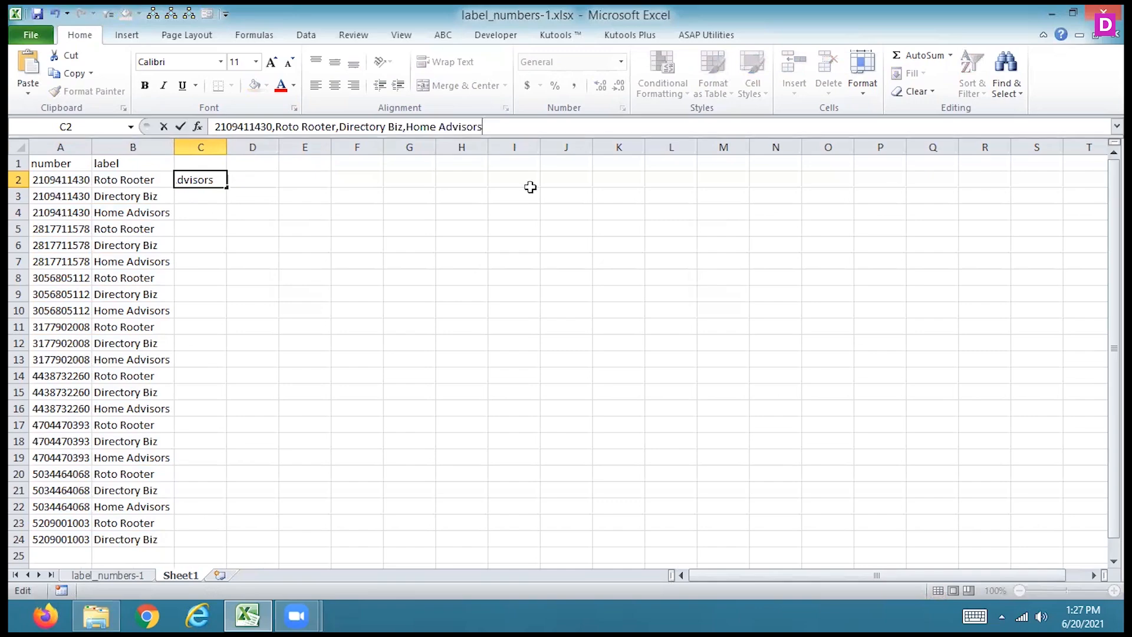
{"action": "left_click", "coordinate": [217, 180]}
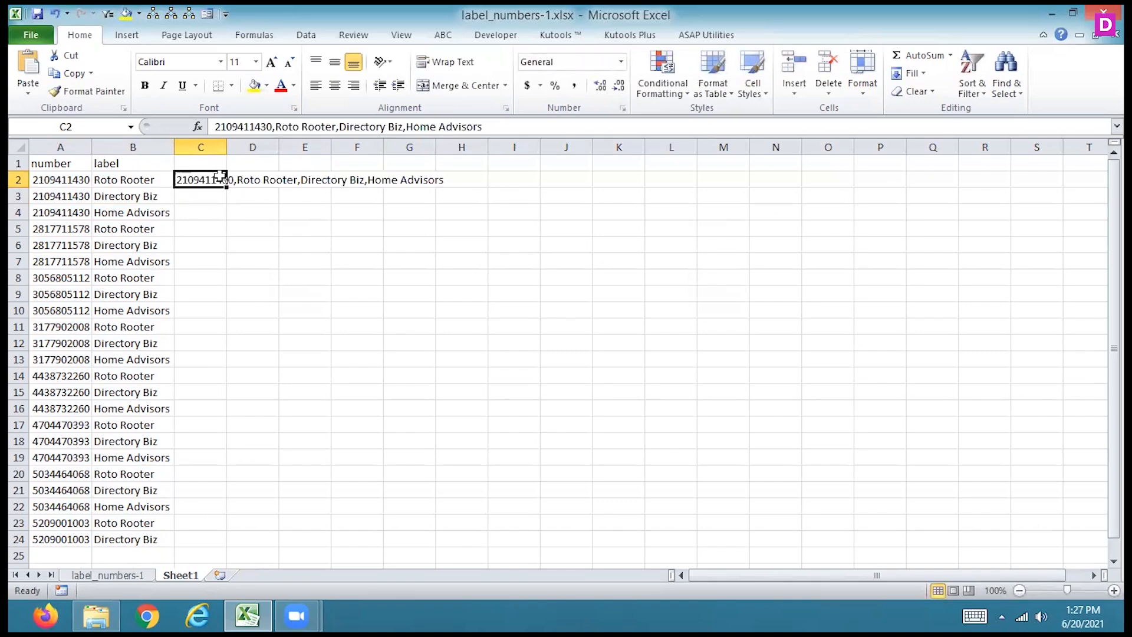
- Fit column C's width to its contents and clear the sample text from C2
{"action": "double_click", "coordinate": [227, 147]}
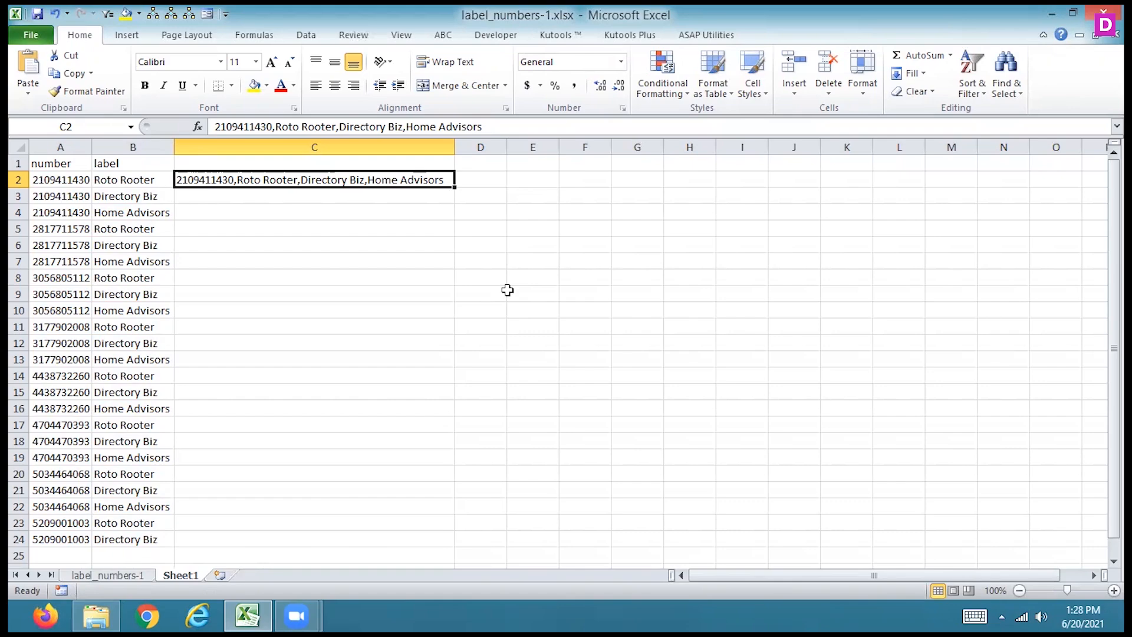
{"action": "key", "text": "Delete"}
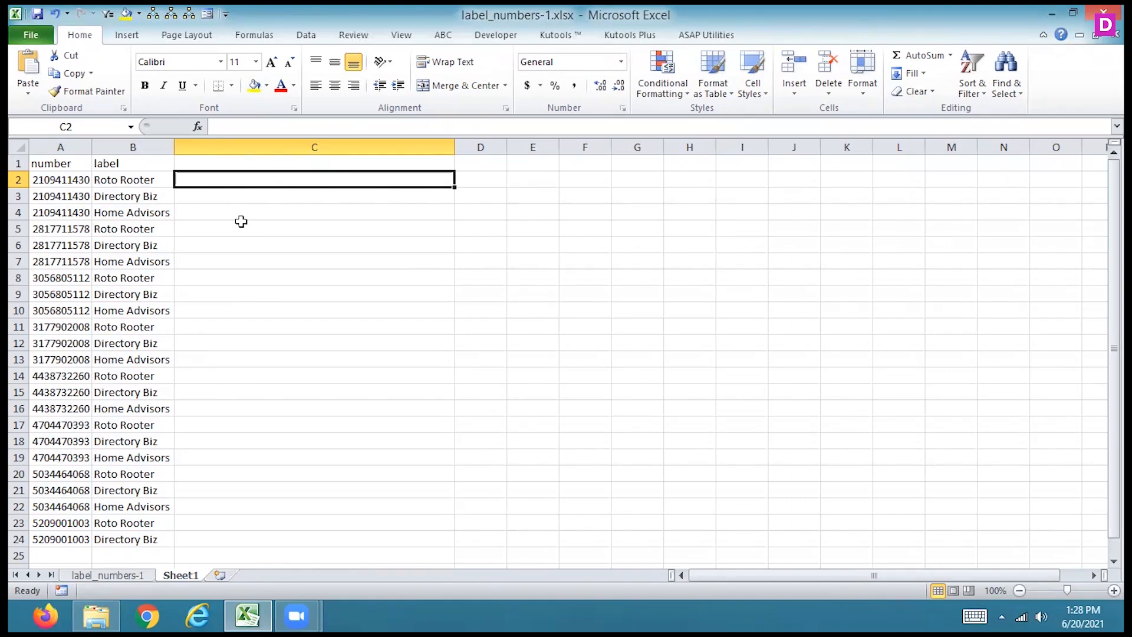
{"action": "type", "text": "=C"}
{"action": "key", "text": "BackSpace"}
{"action": "key", "text": "BackSpace"}
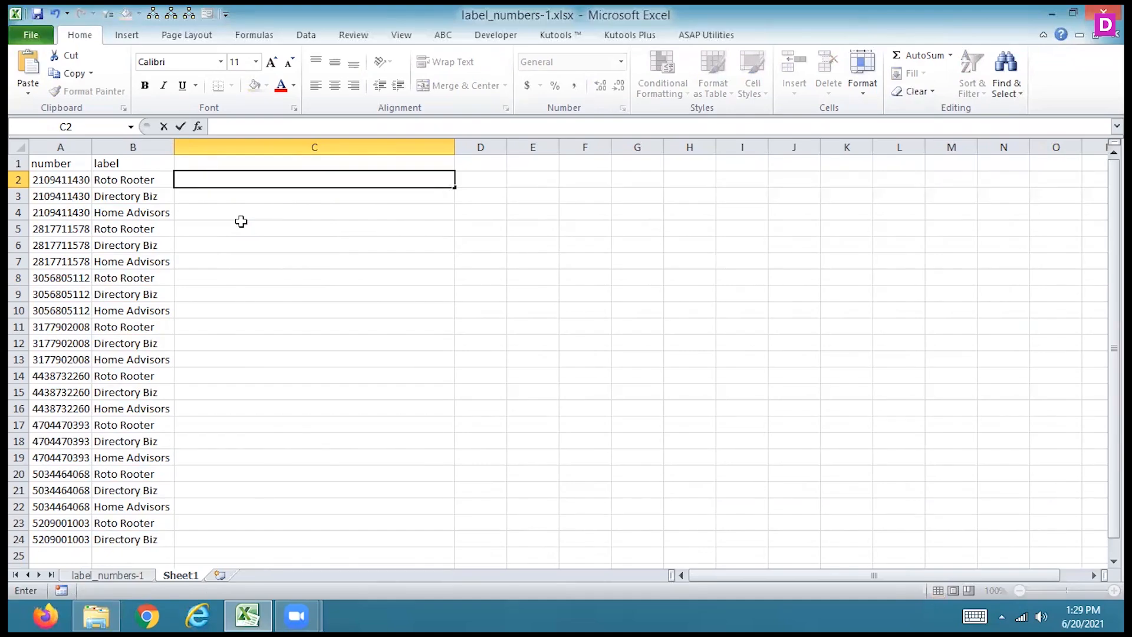
- Start an IF formula in C2 that tests A2<>A3 and returns B2 when true
{"action": "type", "text": "=if("}
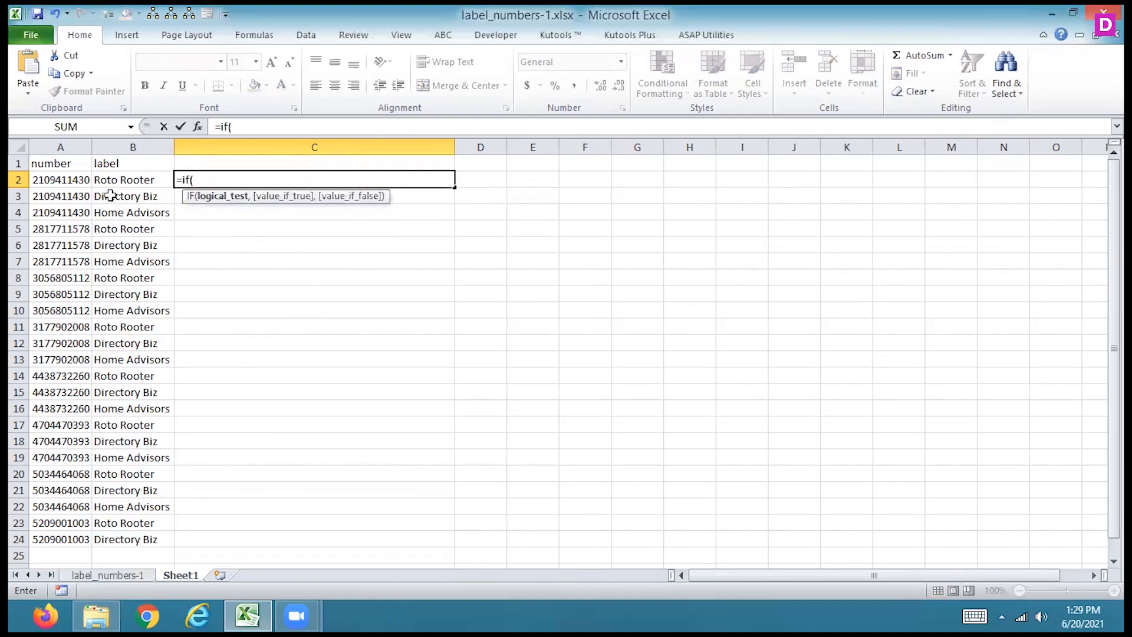
{"action": "left_click", "coordinate": [73, 178]}
{"action": "type", "text": "<>"}
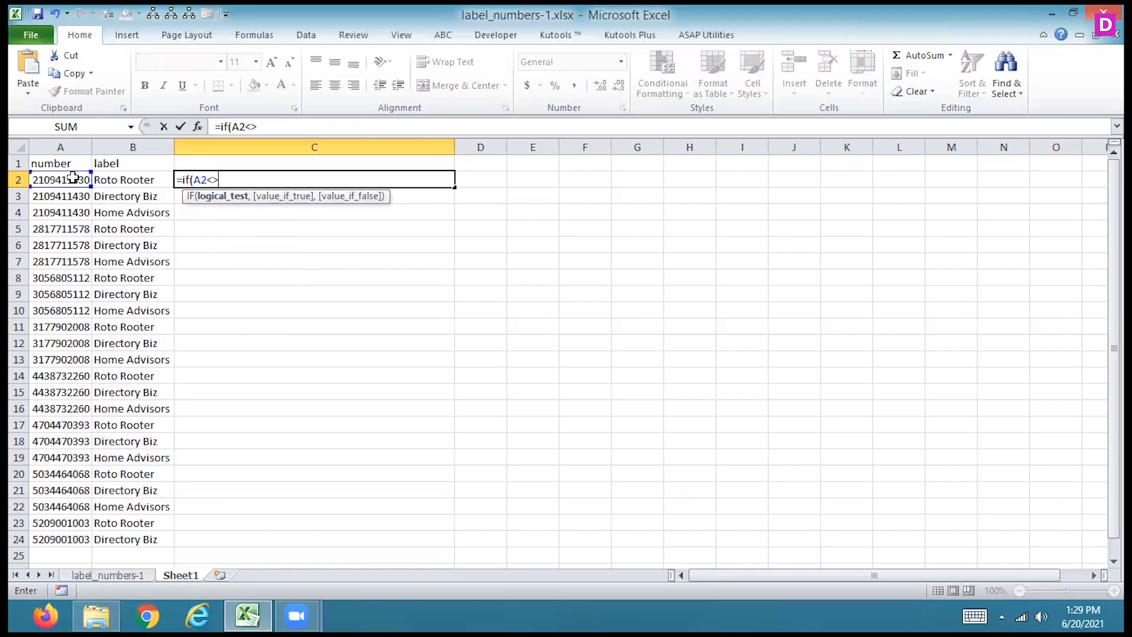
{"action": "left_click", "coordinate": [65, 195]}
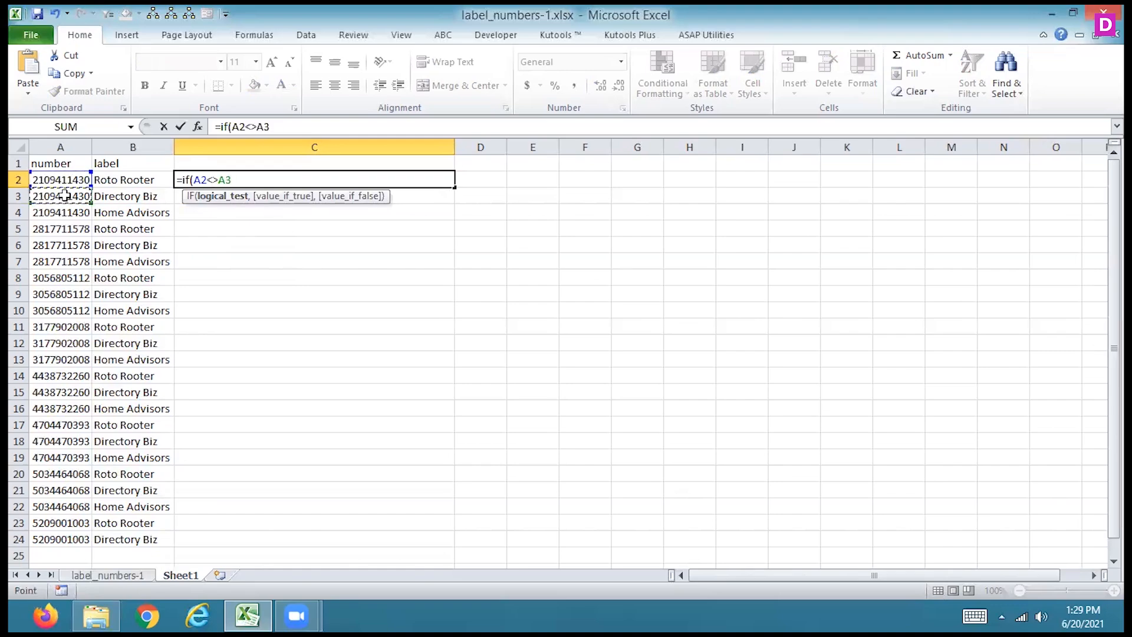
{"action": "type", "text": ","}
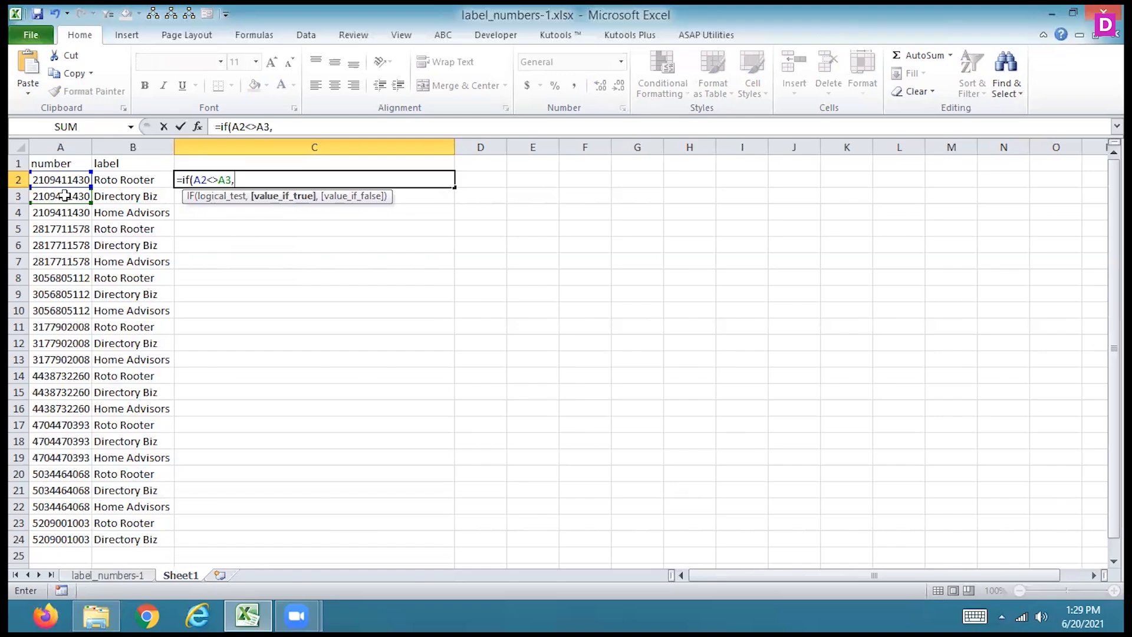
{"action": "left_click", "coordinate": [131, 180]}
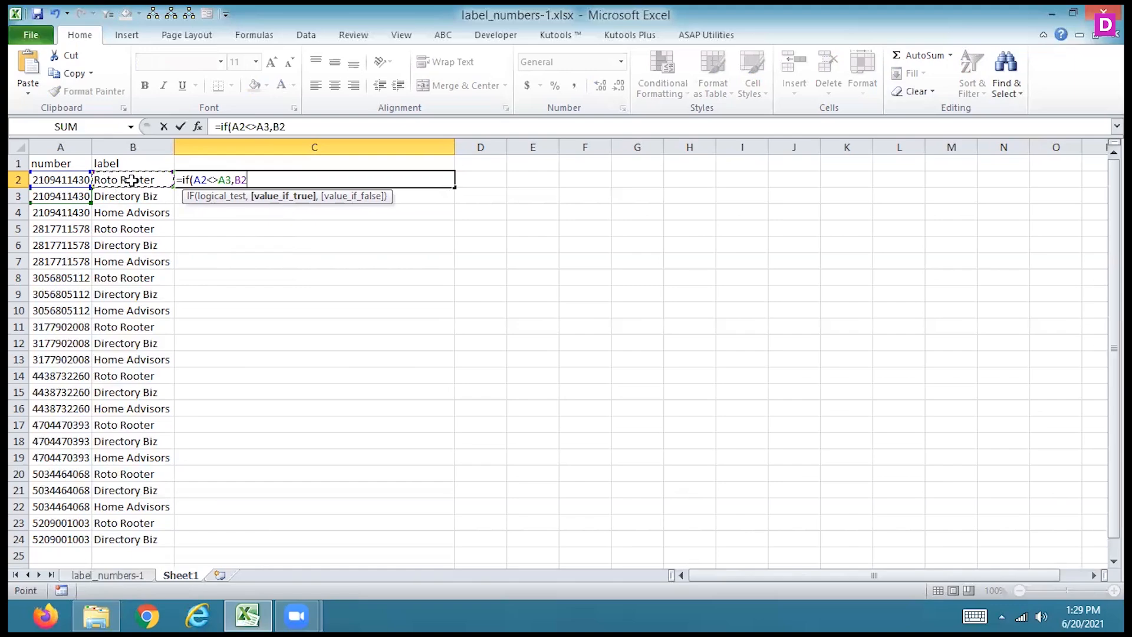
{"action": "type", "text": ","}
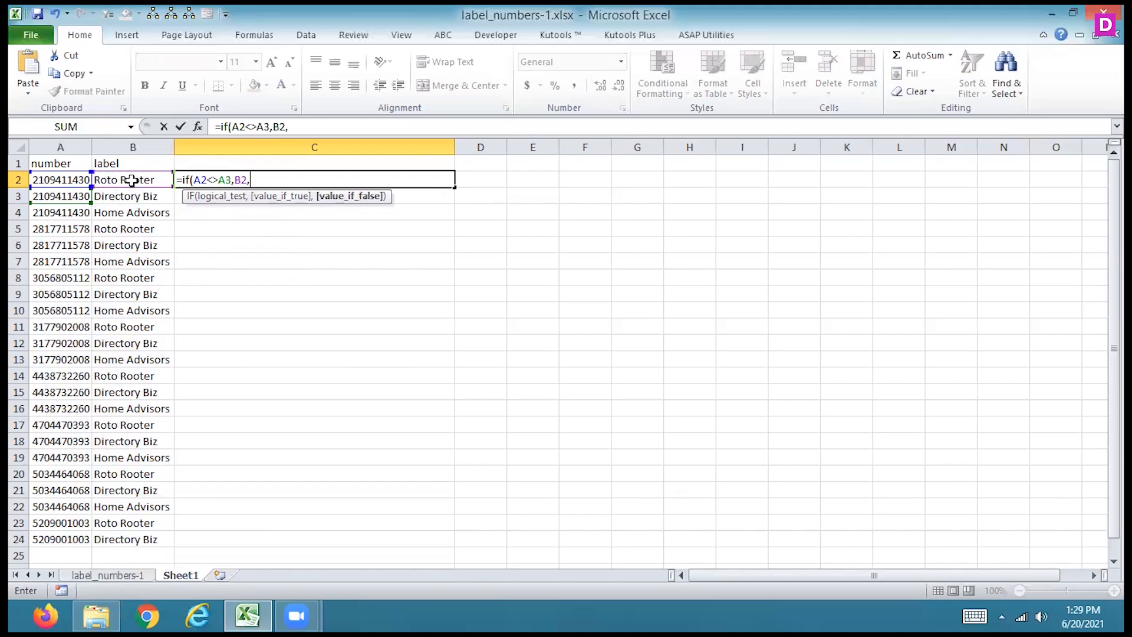
{"action": "type", "text": "c"}
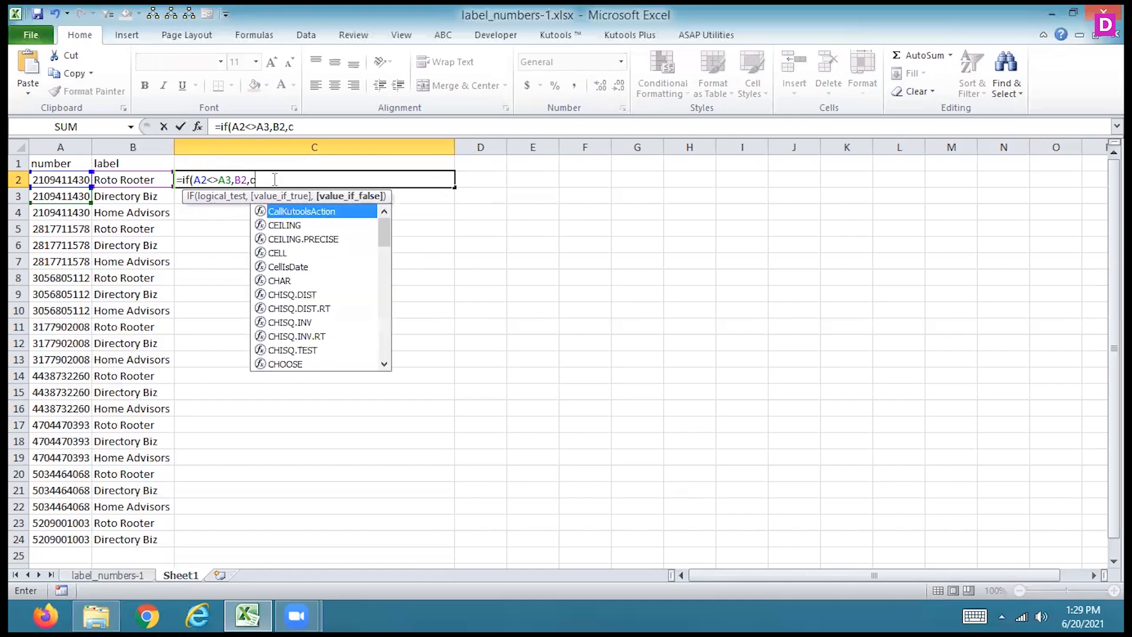
{"action": "type", "text": "onc"}
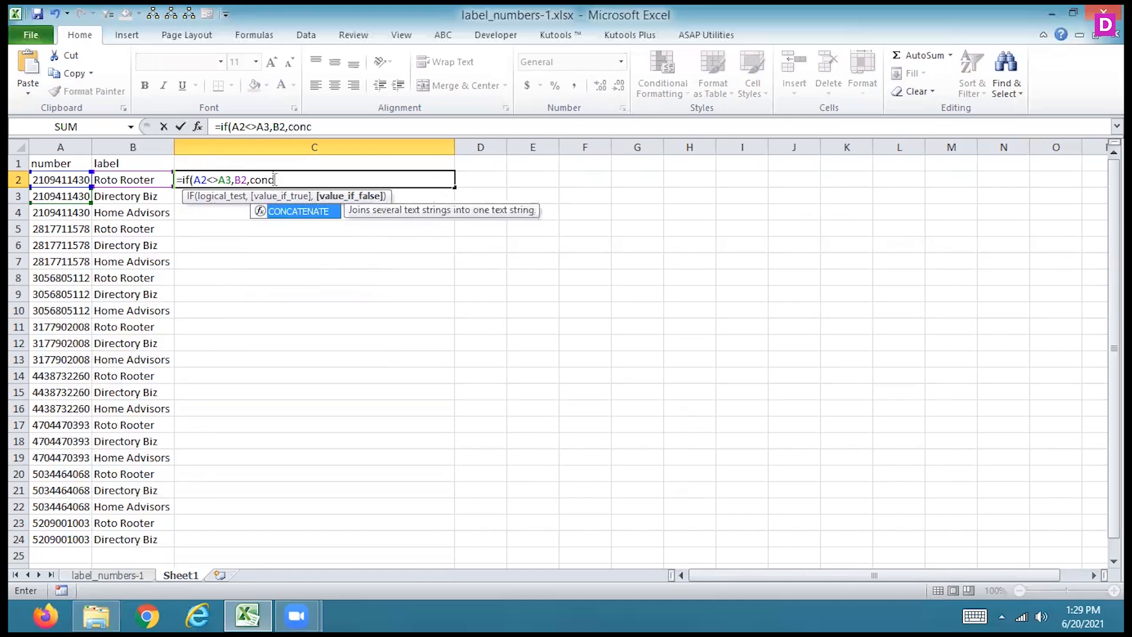
- Complete the C2 formula with CONCATENATE(B2," ",B3) as the value if false and commit it
{"action": "double_click", "coordinate": [287, 211]}
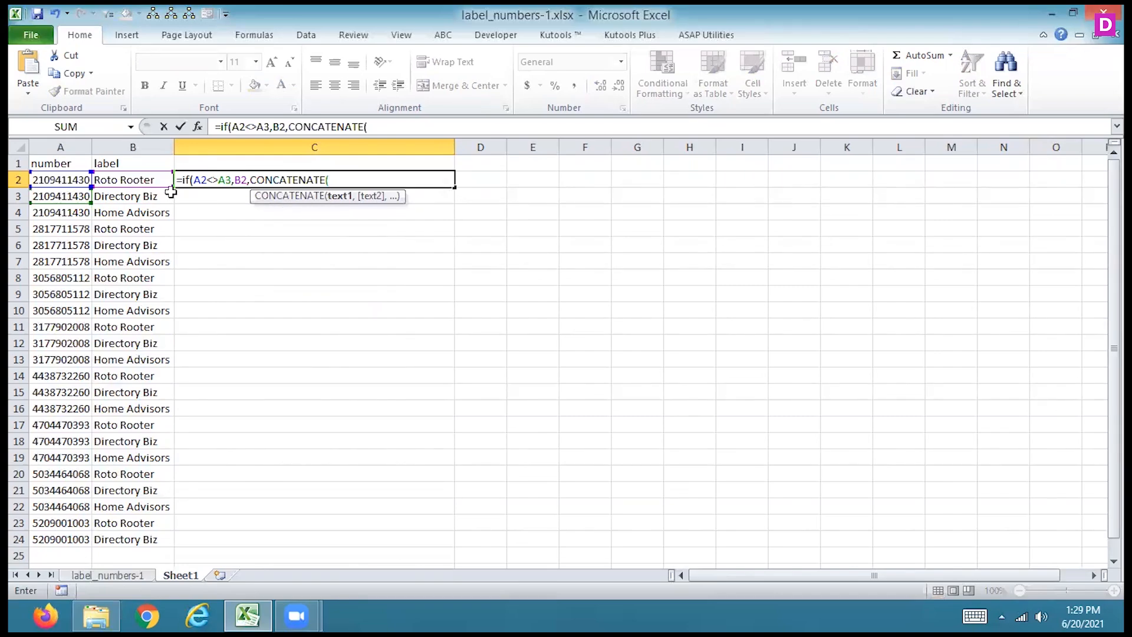
{"action": "left_click", "coordinate": [132, 180]}
{"action": "type", "text": ", \""}
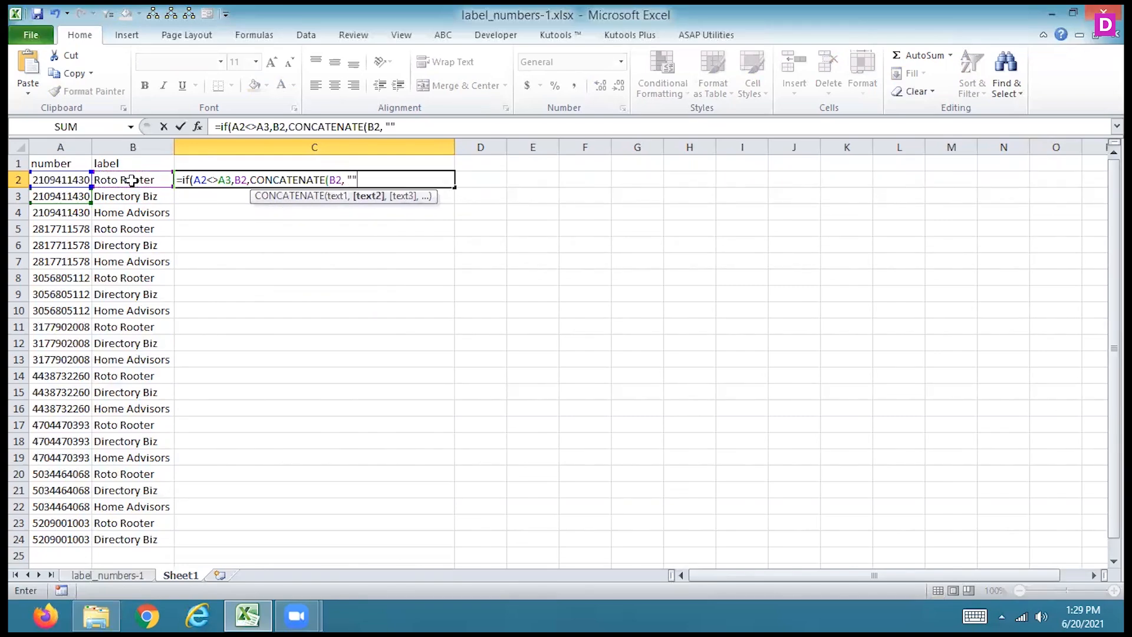
{"action": "type", "text": " \","}
{"action": "left_click", "coordinate": [126, 201]}
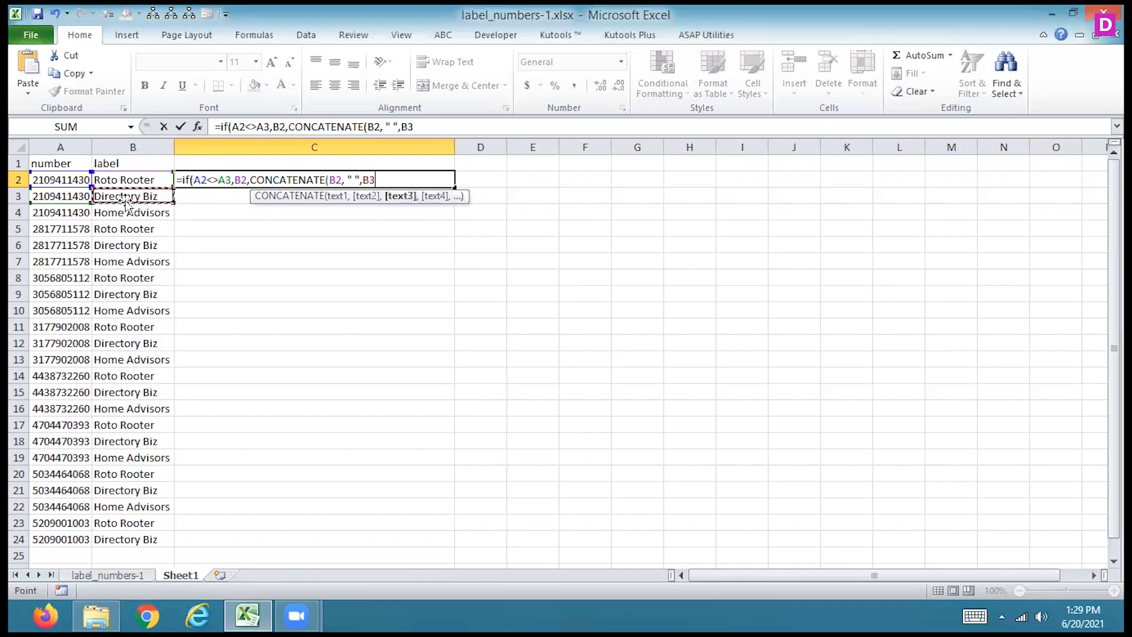
{"action": "key", "text": "Return"}
{"action": "key", "text": "Return"}
{"action": "key", "text": "Up"}
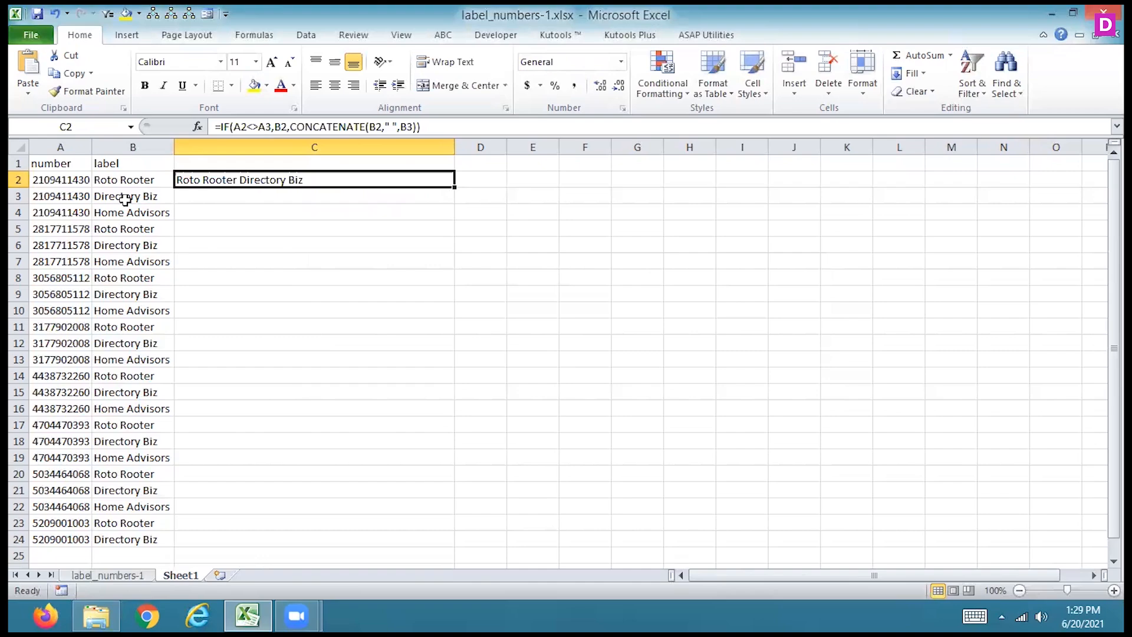
- Clear C2 and start a new IF formula there that tests A2<>A3 and returns B2 when true
{"action": "key", "text": "Delete"}
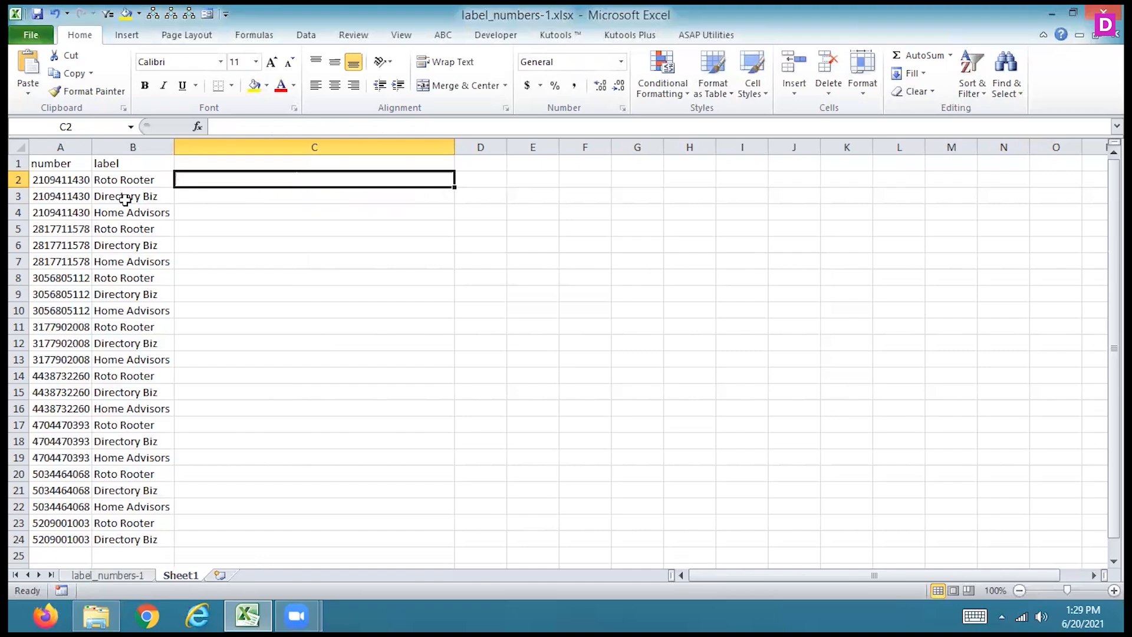
{"action": "type", "text": "=if("}
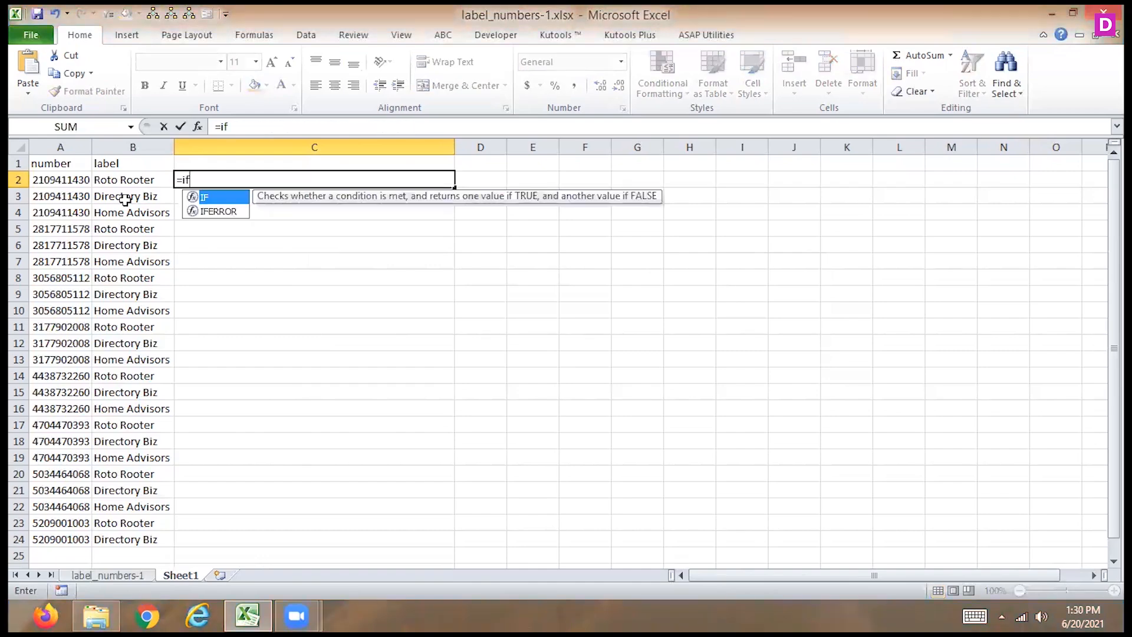
{"action": "type", "text": "<>"}
{"action": "left_click", "coordinate": [71, 196]}
{"action": "type", "text": ","}
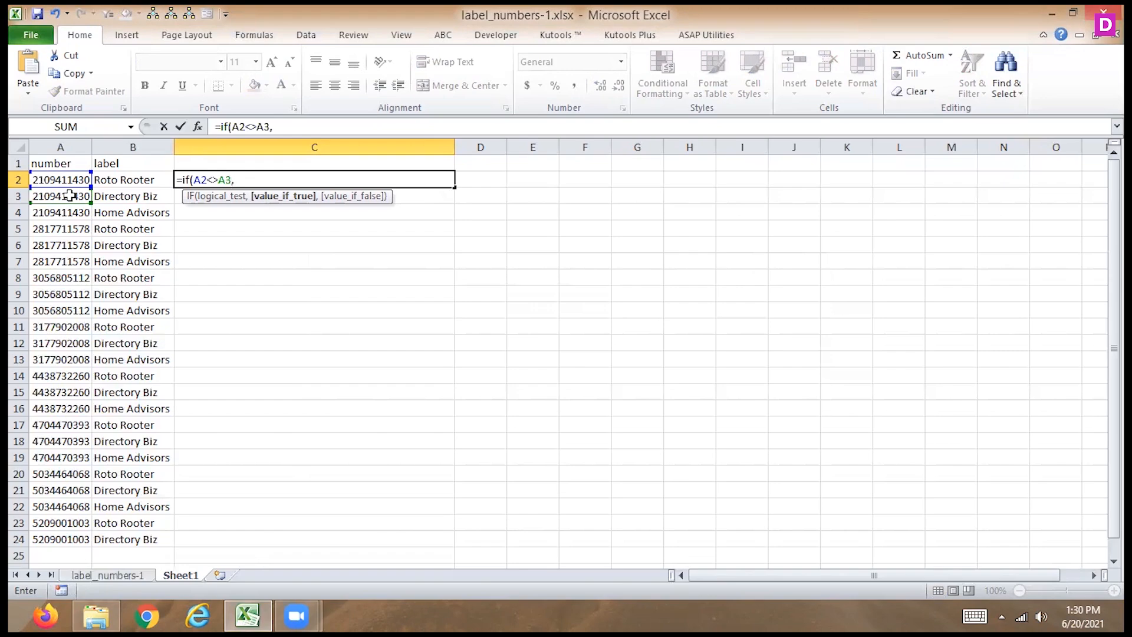
{"action": "left_click", "coordinate": [112, 178]}
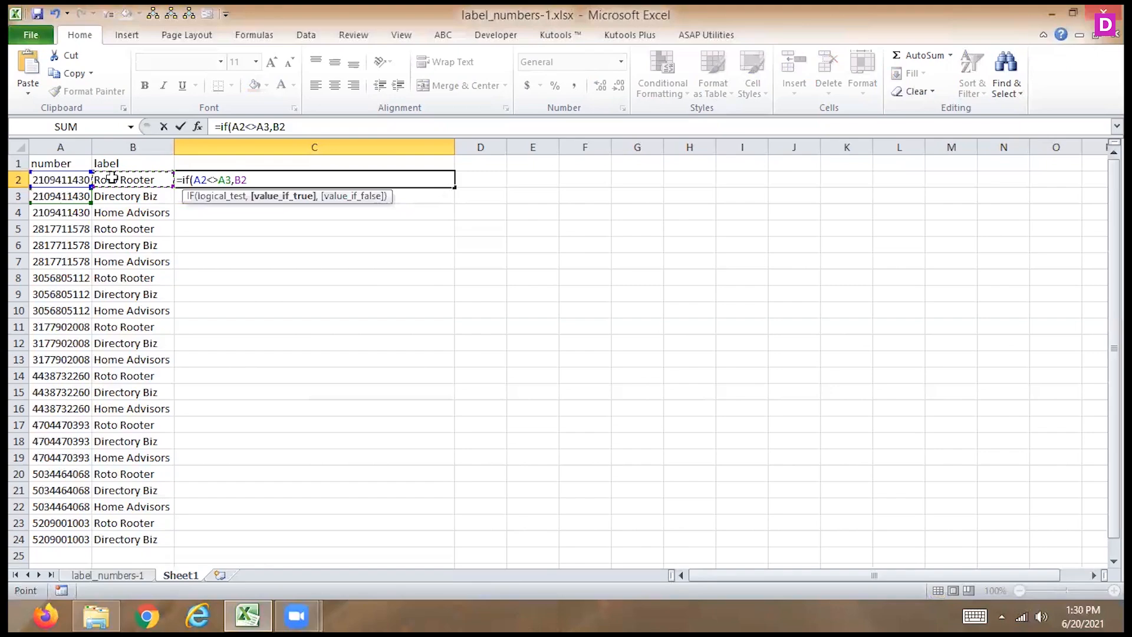
{"action": "key", "text": "BackSpace"}
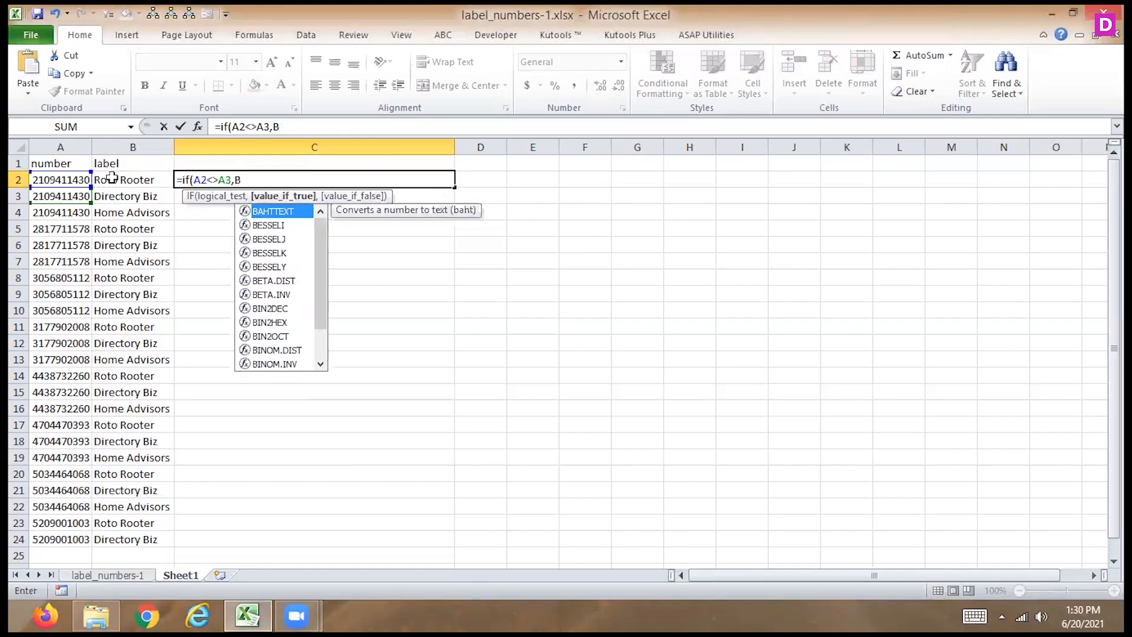
{"action": "key", "text": "BackSpace"}
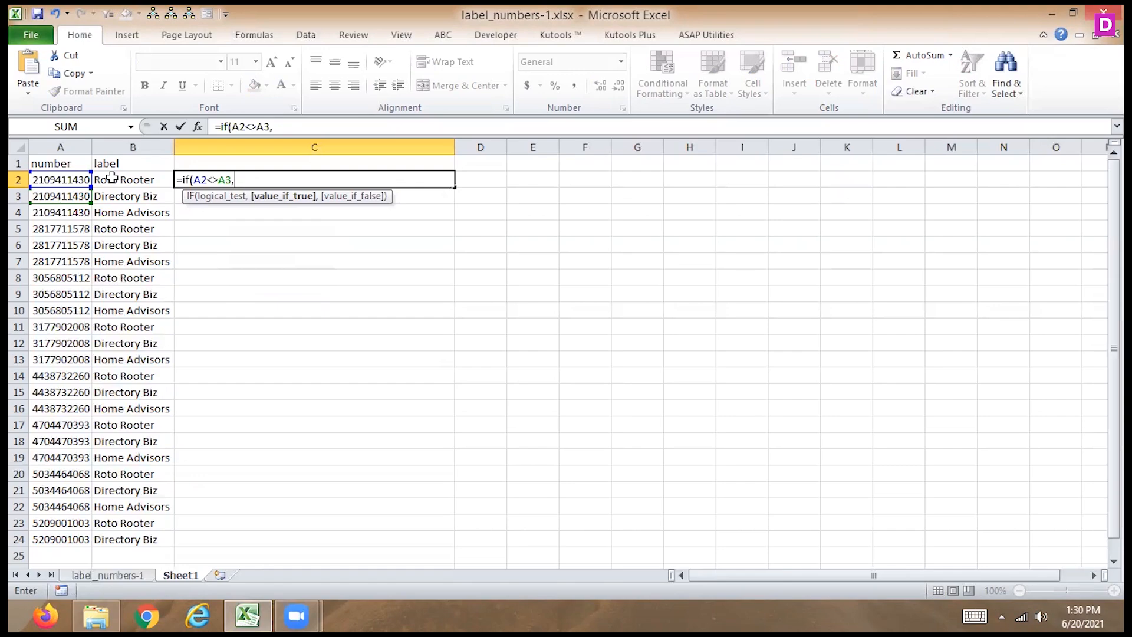
{"action": "left_click", "coordinate": [112, 180]}
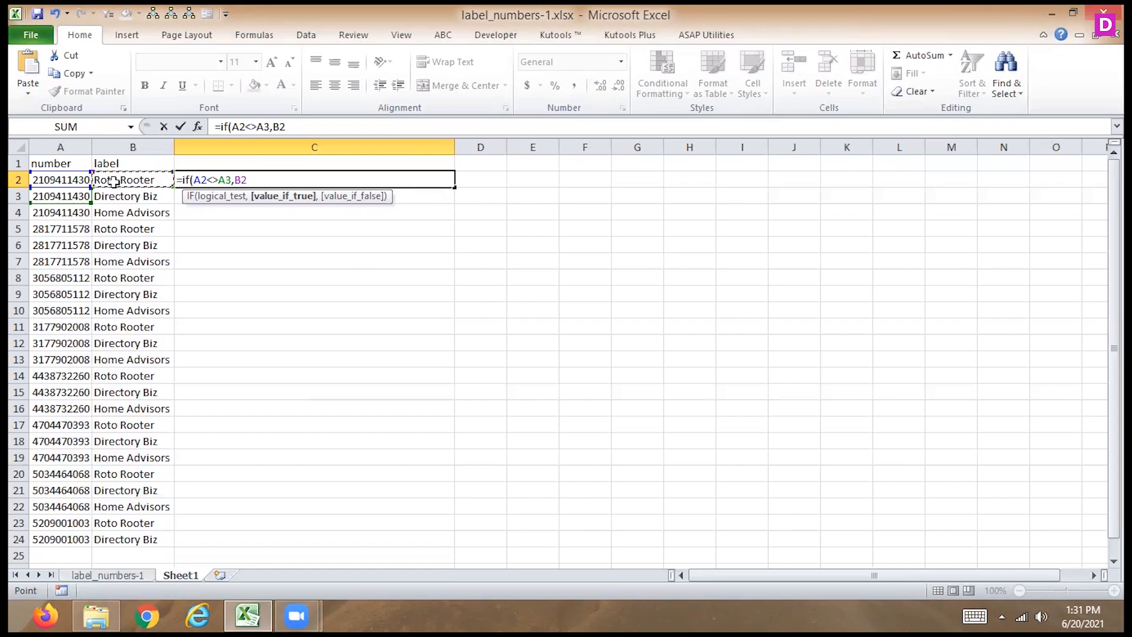
{"action": "type", "text": ","}
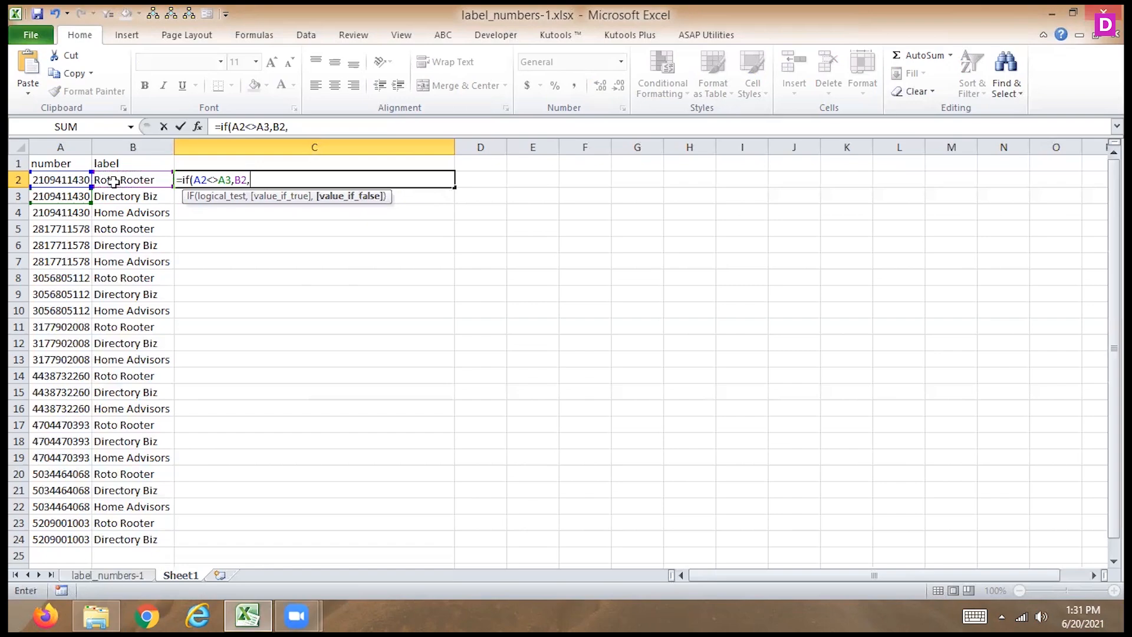
{"action": "type", "text": "c1"}
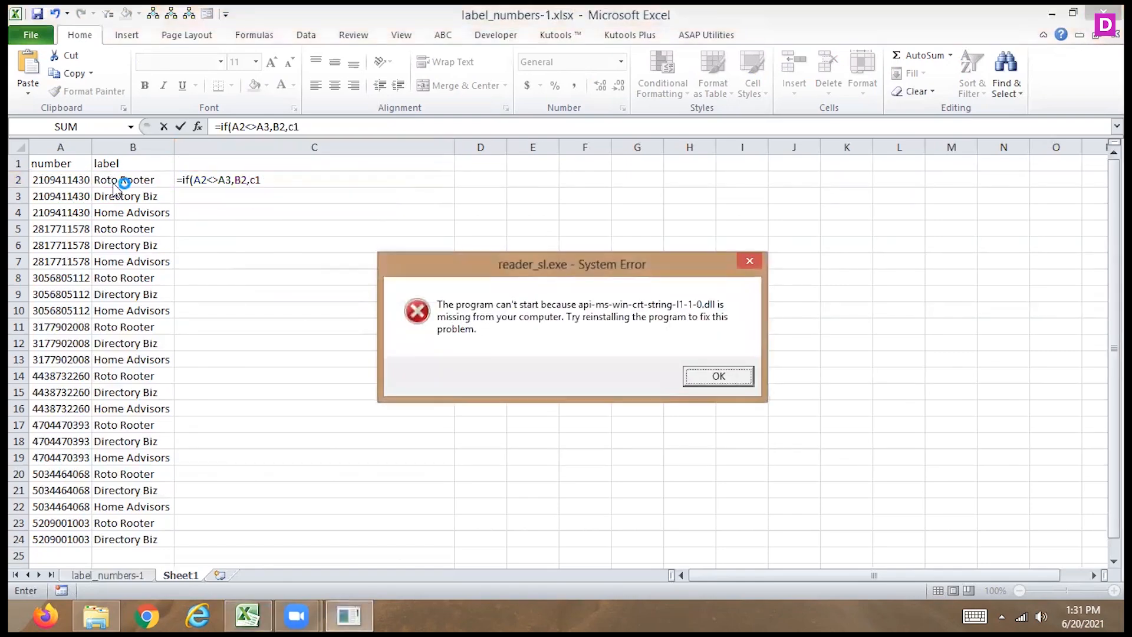
- Complete the C2 formula with C1&","&B2 as the value if false and commit it, dismissing the unrelated system error dialog
{"action": "left_click", "coordinate": [715, 375]}
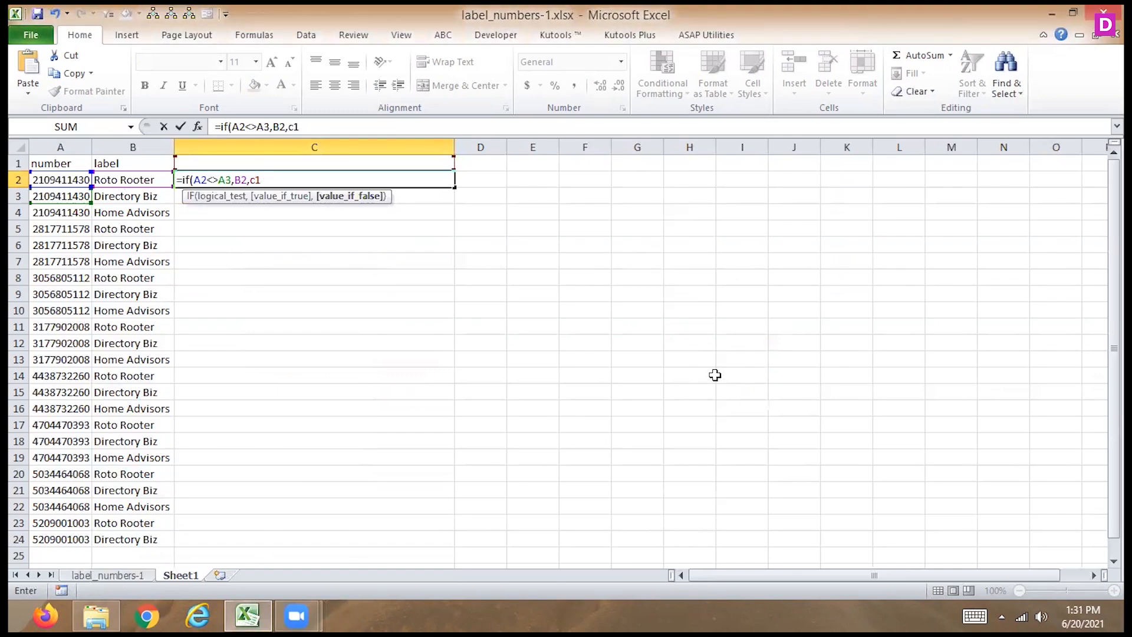
{"action": "type", "text": "&\",\""}
{"action": "type", "text": "&b"}
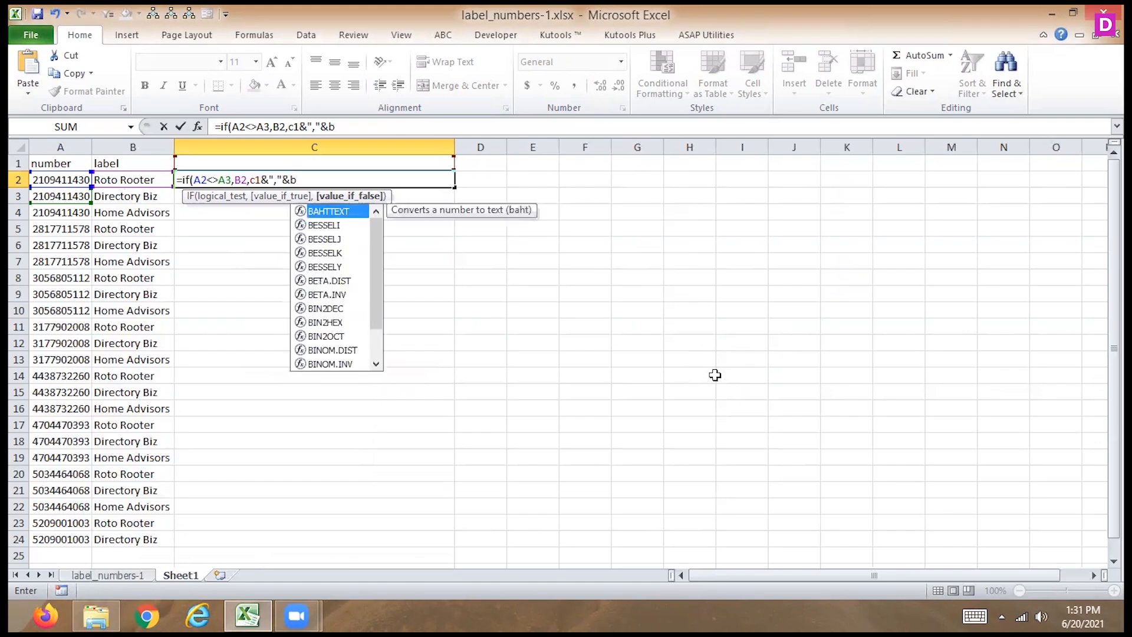
{"action": "type", "text": "2)"}
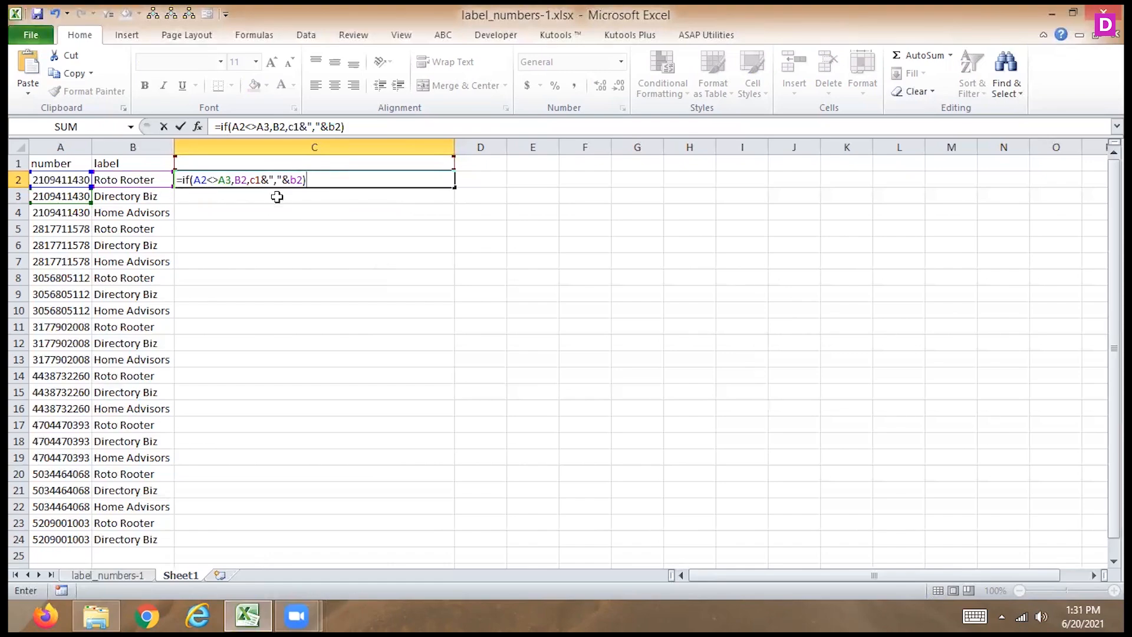
{"action": "key", "text": "ctrl+Return"}
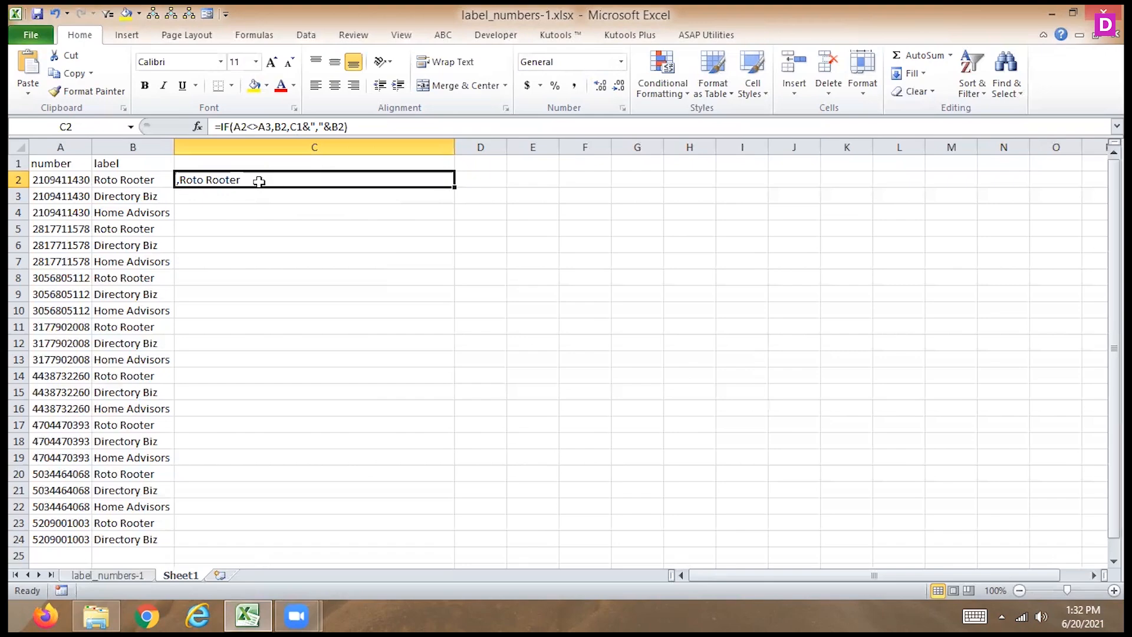
- Change the logical test of the C2 formula to A2<>A1 and commit it
{"action": "left_click", "coordinate": [273, 127]}
{"action": "key", "text": "BackSpace"}
{"action": "type", "text": "1"}
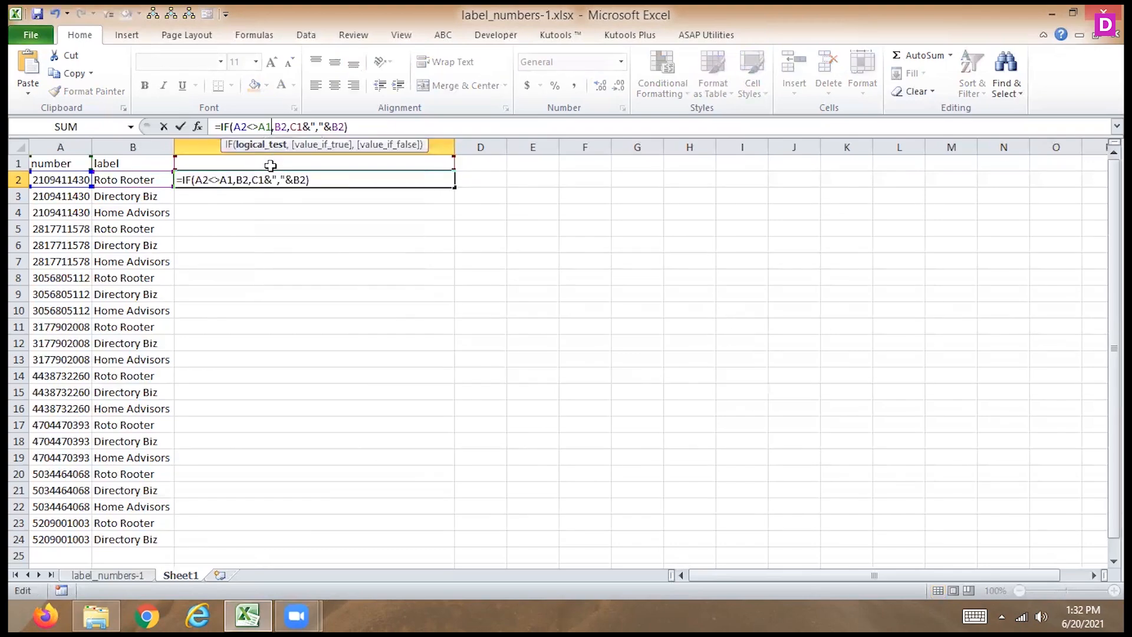
{"action": "key", "text": "Return"}
{"action": "key", "text": "Up"}
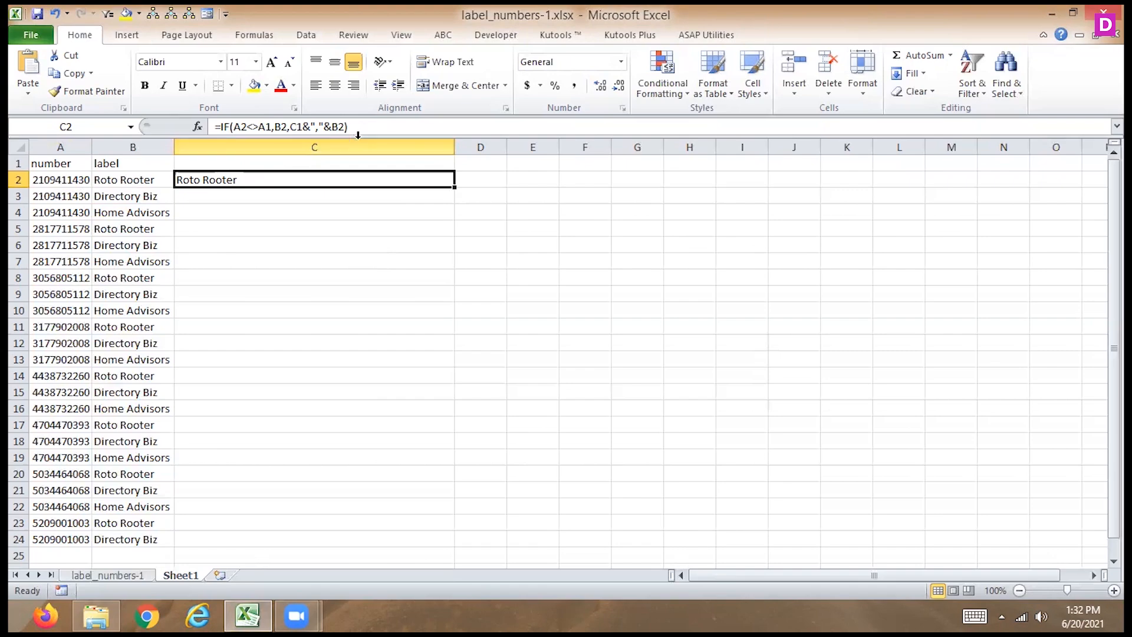
{"action": "left_click_drag", "start_coordinate": [453, 189], "coordinate": [453, 189]}
{"action": "double_click", "coordinate": [452, 189]}
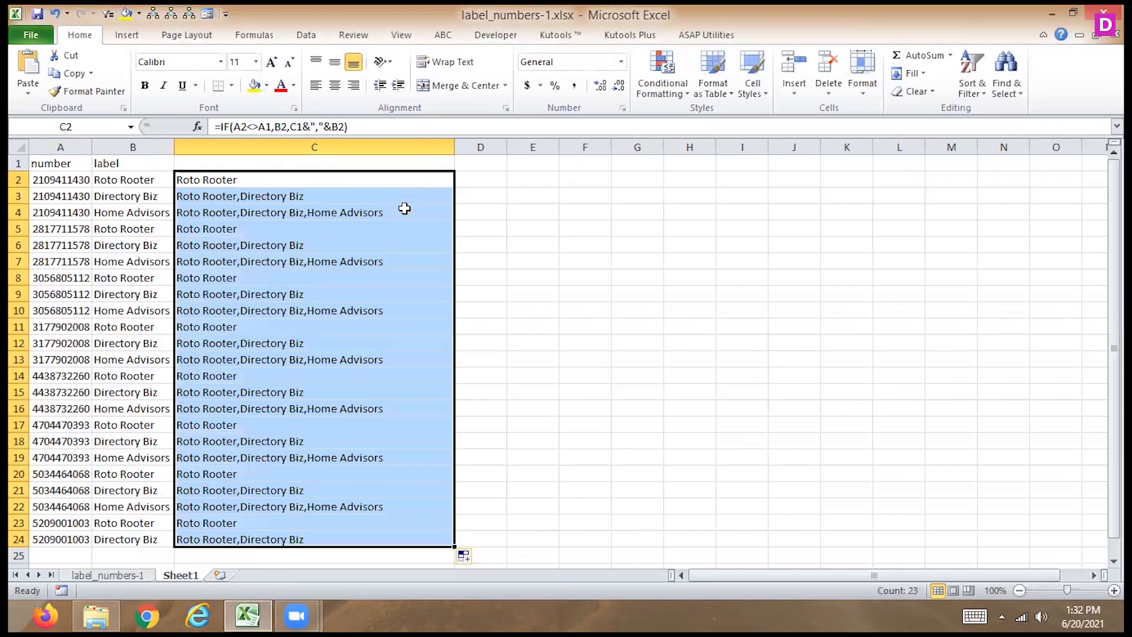
{"action": "key", "text": "ctrl+z"}
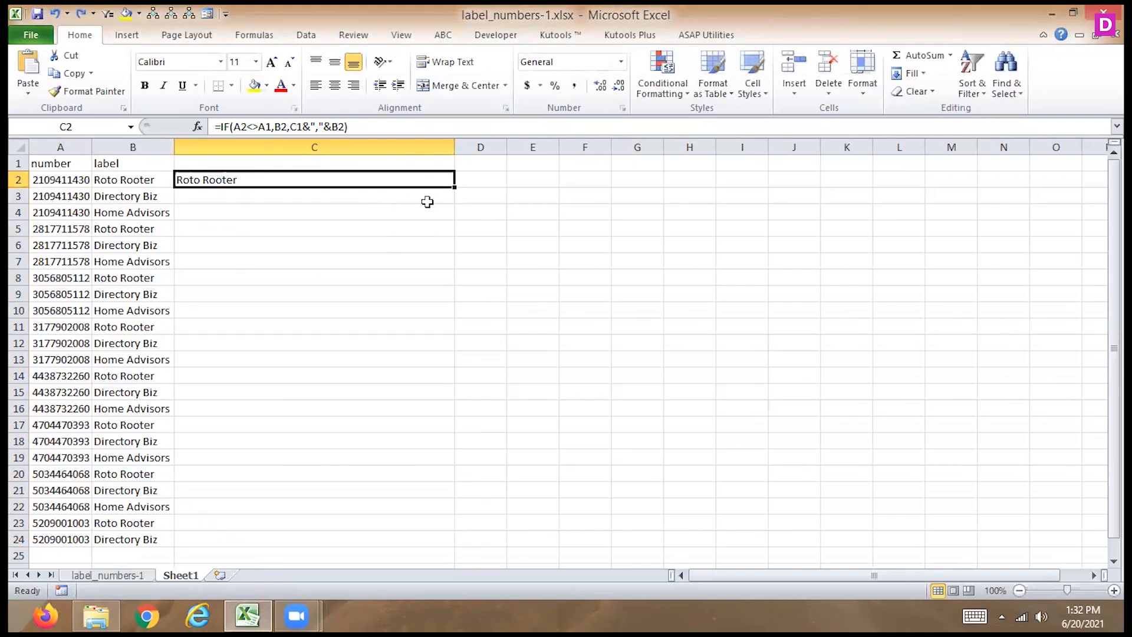
- Fill the C2 formula down to C3 and inspect the value-if-false part of the copied formula
{"action": "left_click_drag", "start_coordinate": [454, 188], "coordinate": [450, 199]}
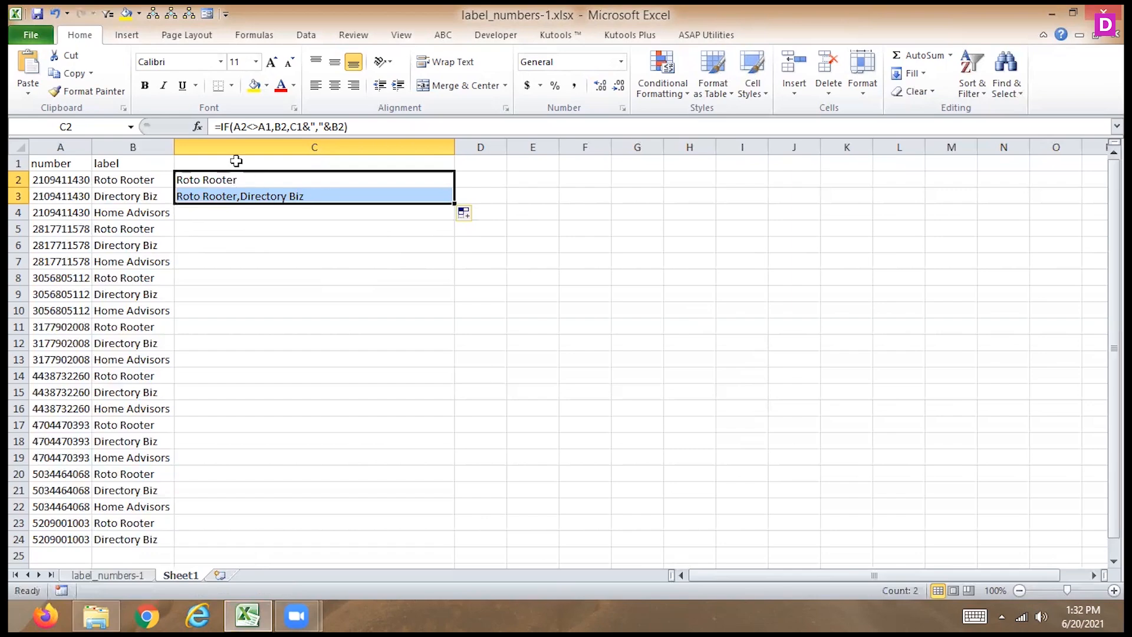
{"action": "left_click", "coordinate": [118, 200]}
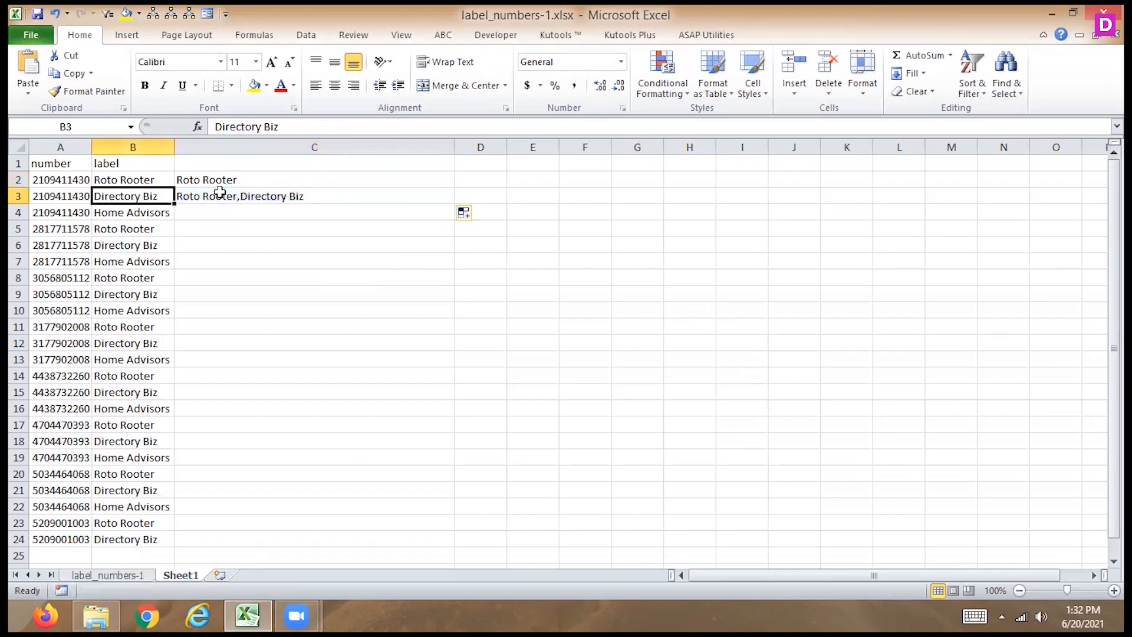
{"action": "left_click", "coordinate": [254, 196]}
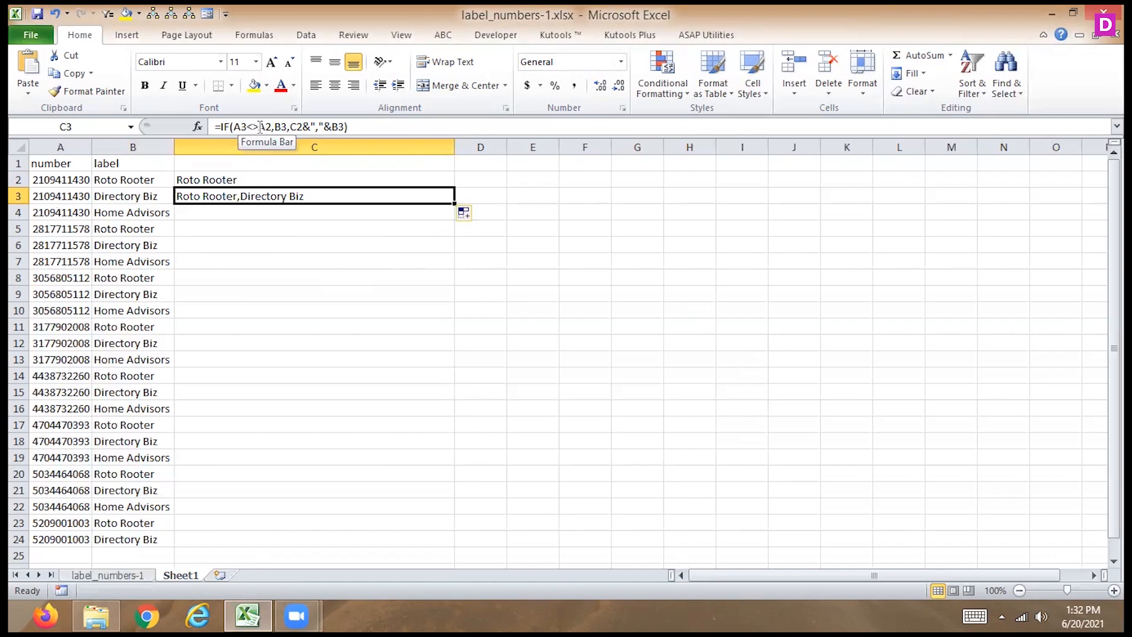
{"action": "left_click_drag", "start_coordinate": [290, 126], "coordinate": [346, 128]}
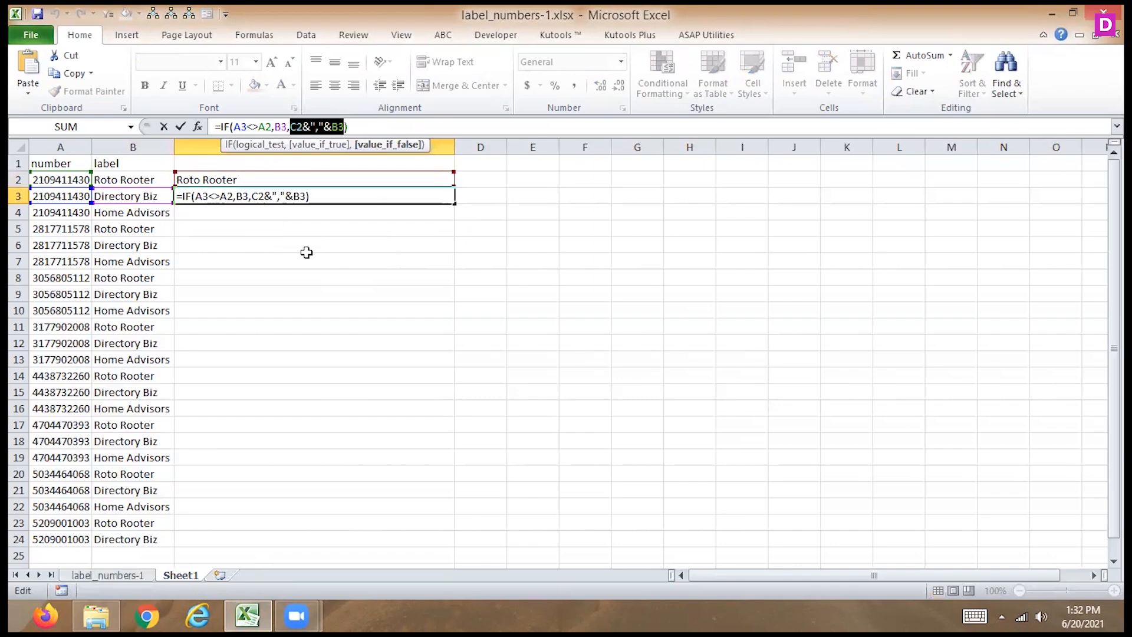
{"action": "key", "text": "Return"}
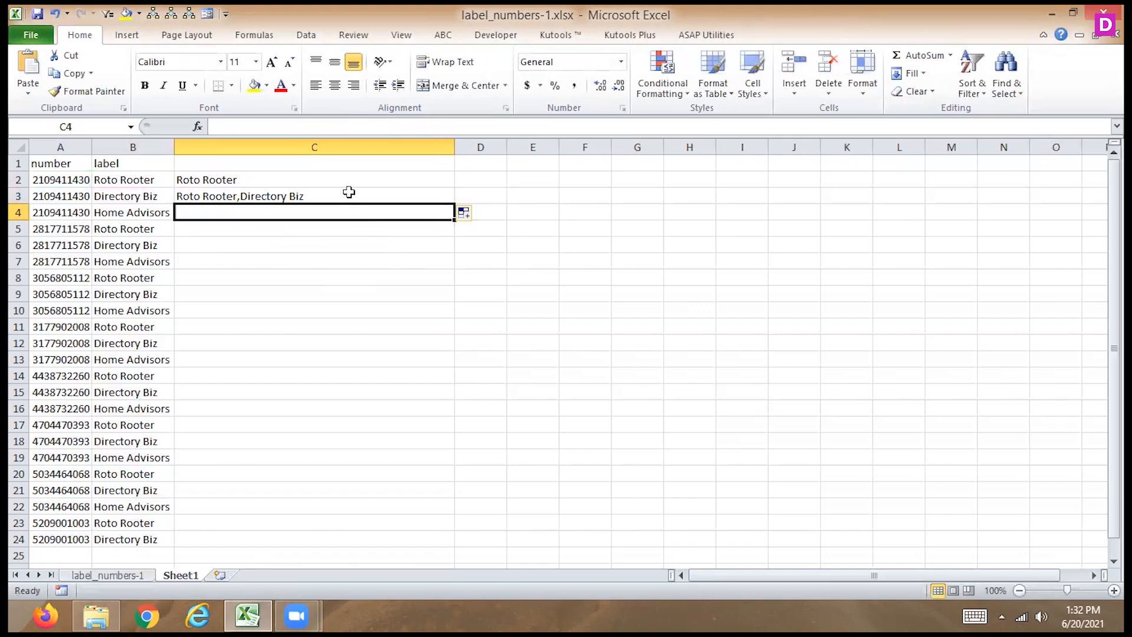
- Fill the C3 formula down column C through row 24
{"action": "left_click", "coordinate": [349, 192]}
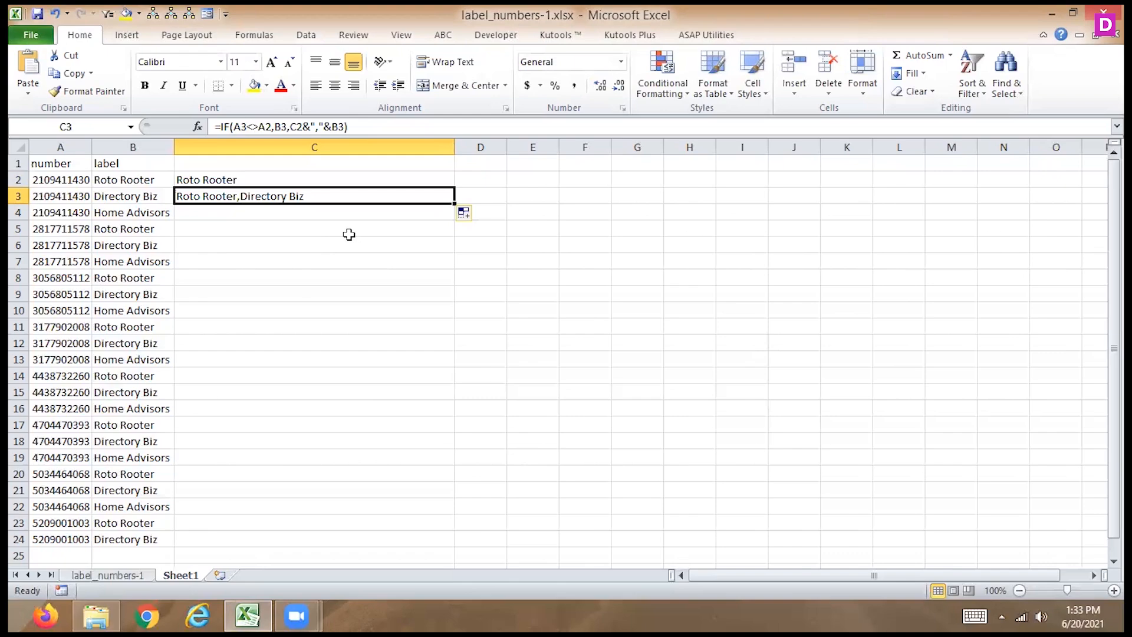
{"action": "double_click", "coordinate": [454, 205]}
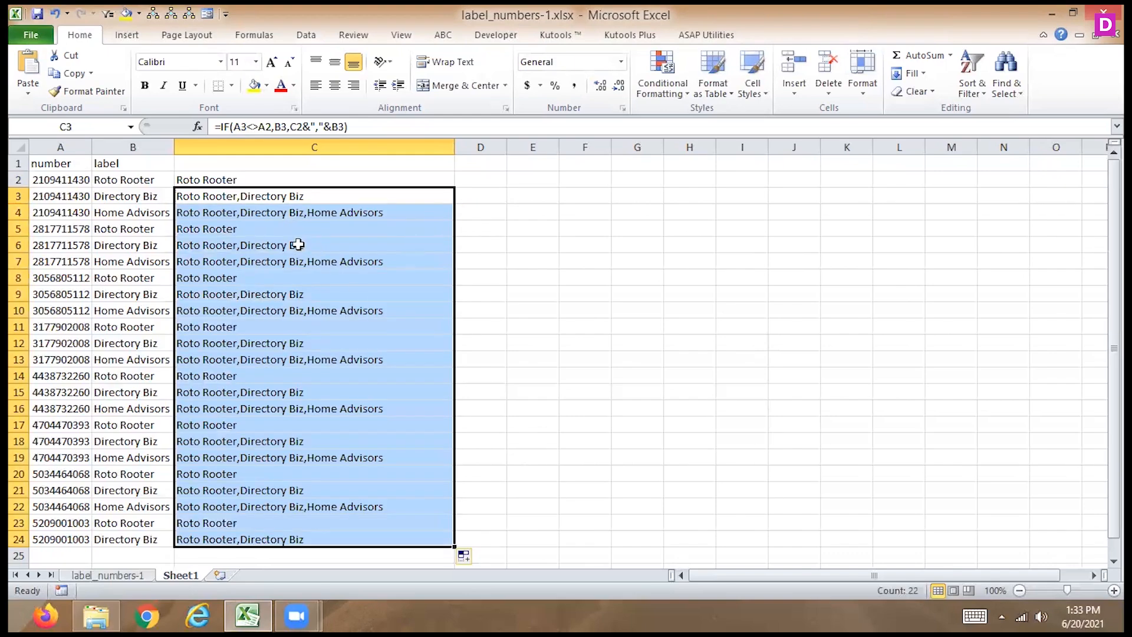
- Examine the formulas and combined labels in C2 to C4 against the numbers and labels in columns A and B
{"action": "left_click", "coordinate": [250, 214]}
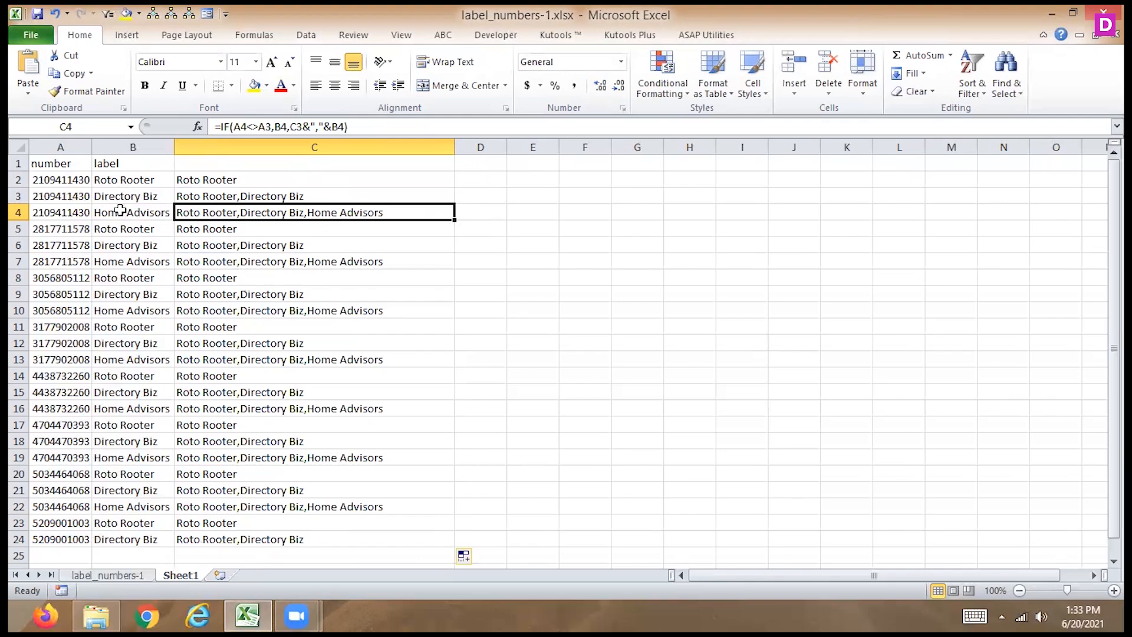
{"action": "left_click", "coordinate": [215, 195]}
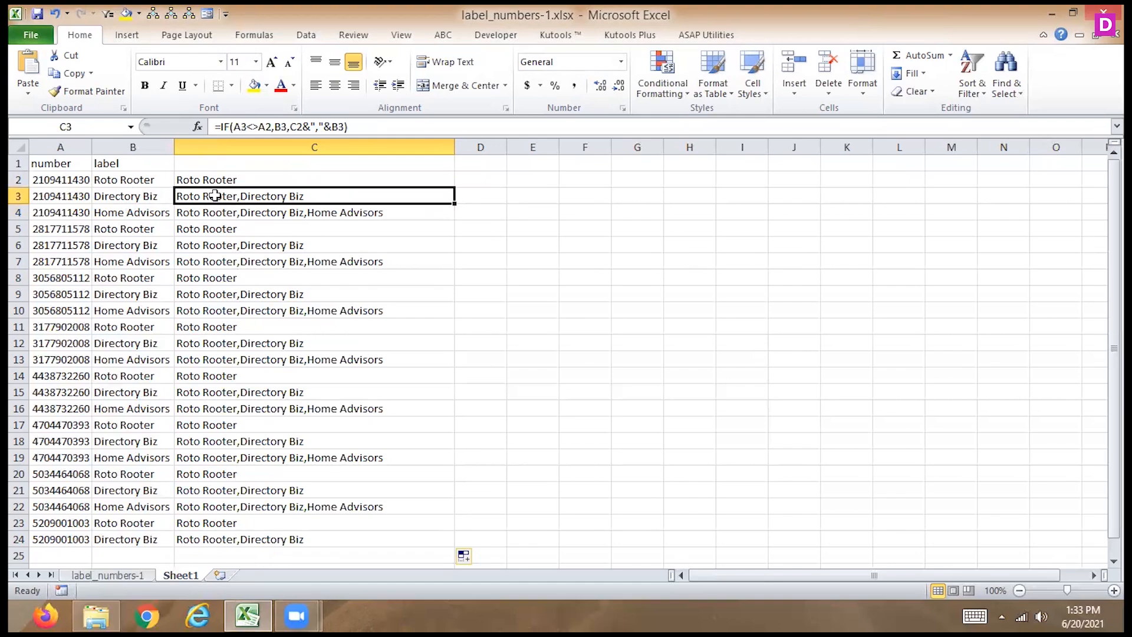
{"action": "left_click", "coordinate": [120, 195]}
{"action": "left_click", "coordinate": [119, 215]}
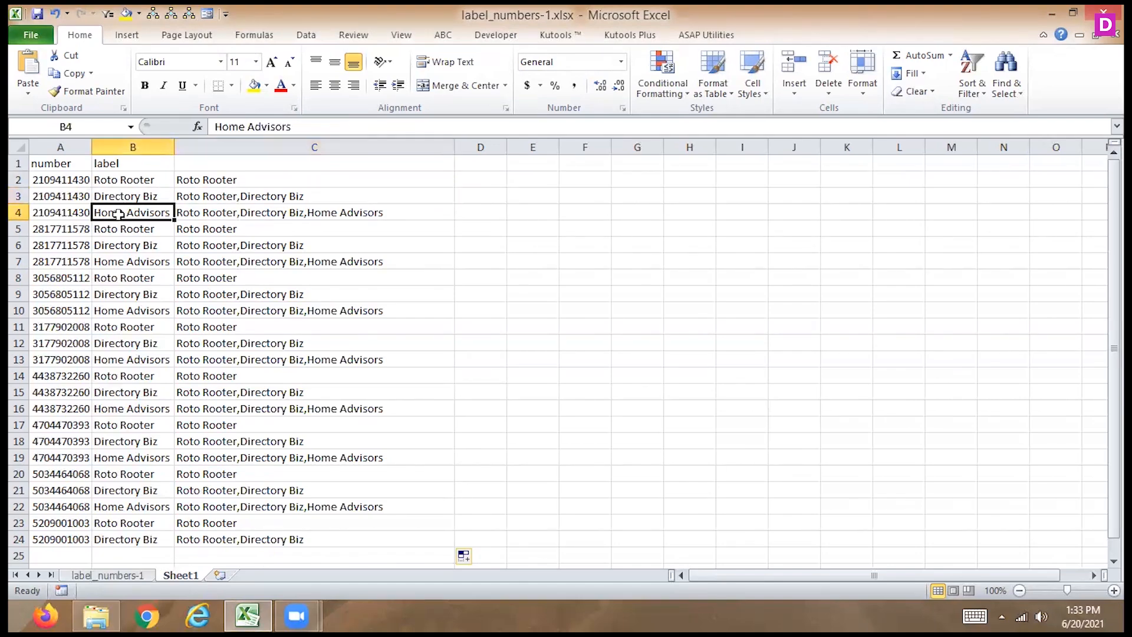
{"action": "left_click", "coordinate": [295, 207]}
{"action": "left_click", "coordinate": [133, 210]}
{"action": "left_click", "coordinate": [361, 215]}
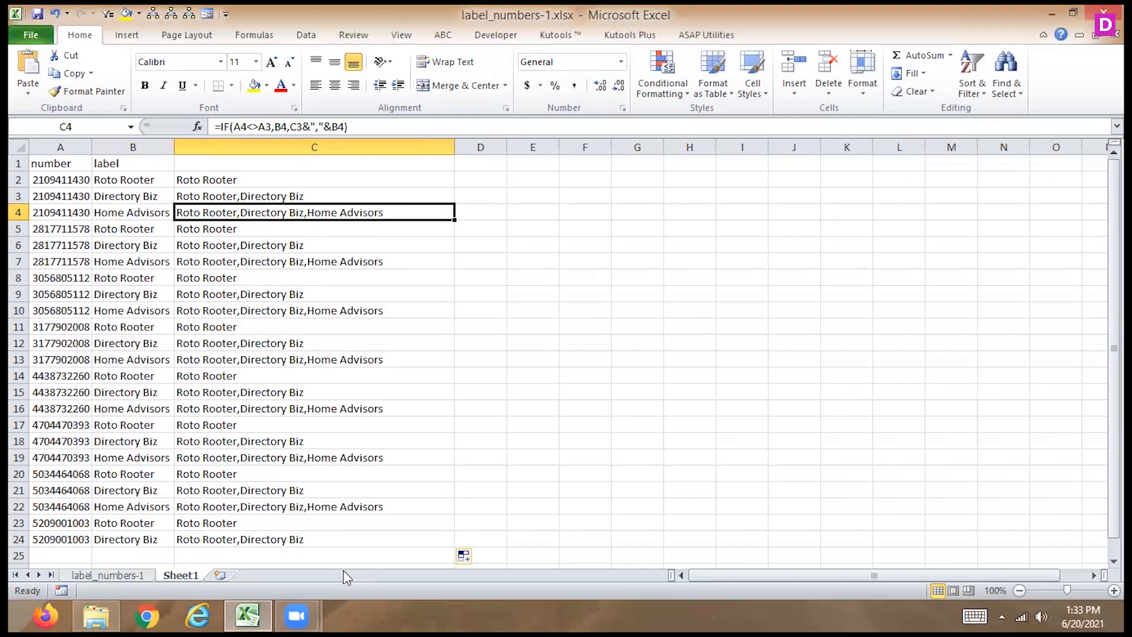
{"action": "left_click", "coordinate": [58, 212]}
{"action": "left_click", "coordinate": [221, 217]}
{"action": "key", "text": "Up"}
{"action": "key", "text": "Up"}
{"action": "key", "text": "Down"}
{"action": "key", "text": "Up"}
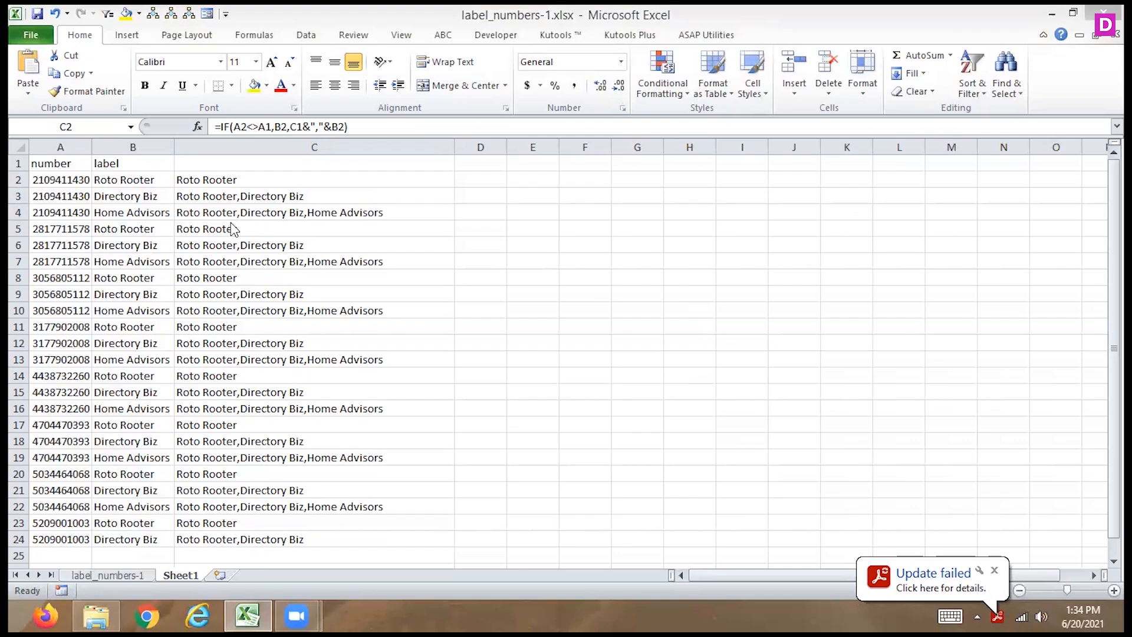
- Select D2 and widen column D to nearly the width of column C
{"action": "left_click", "coordinate": [478, 179]}
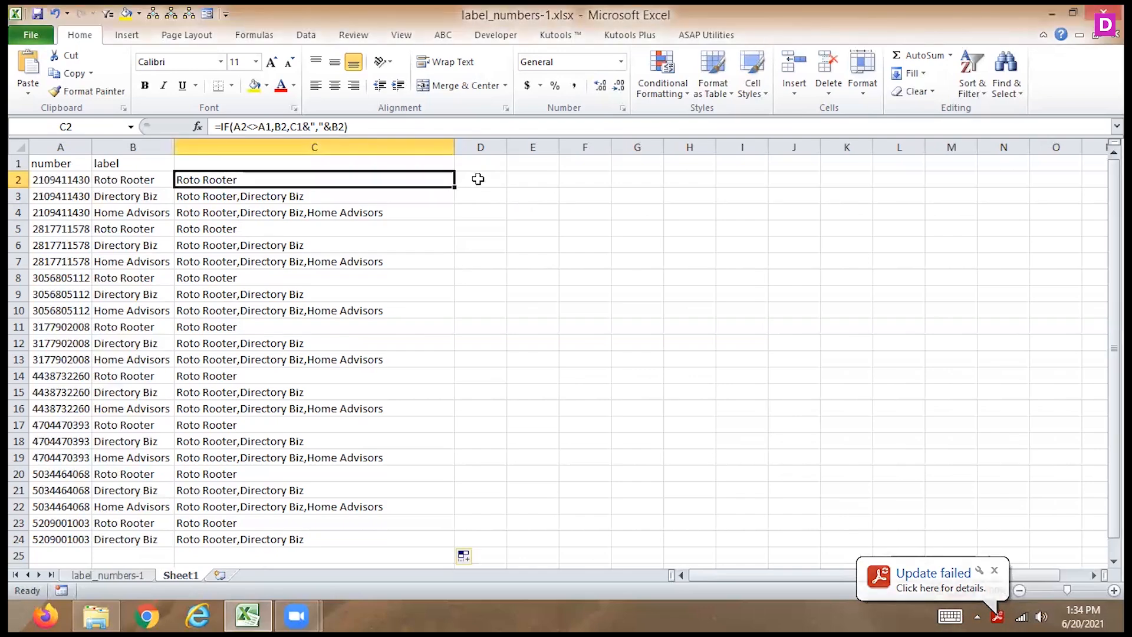
{"action": "left_click", "coordinate": [478, 179]}
{"action": "left_click", "coordinate": [507, 146]}
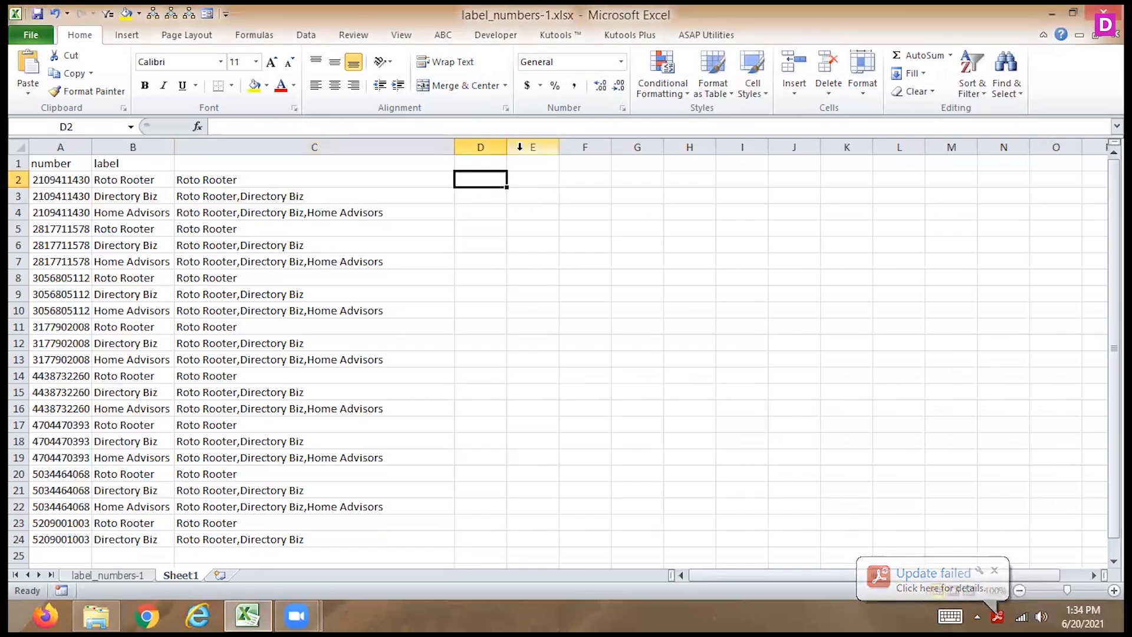
{"action": "left_click_drag", "start_coordinate": [507, 147], "coordinate": [710, 172]}
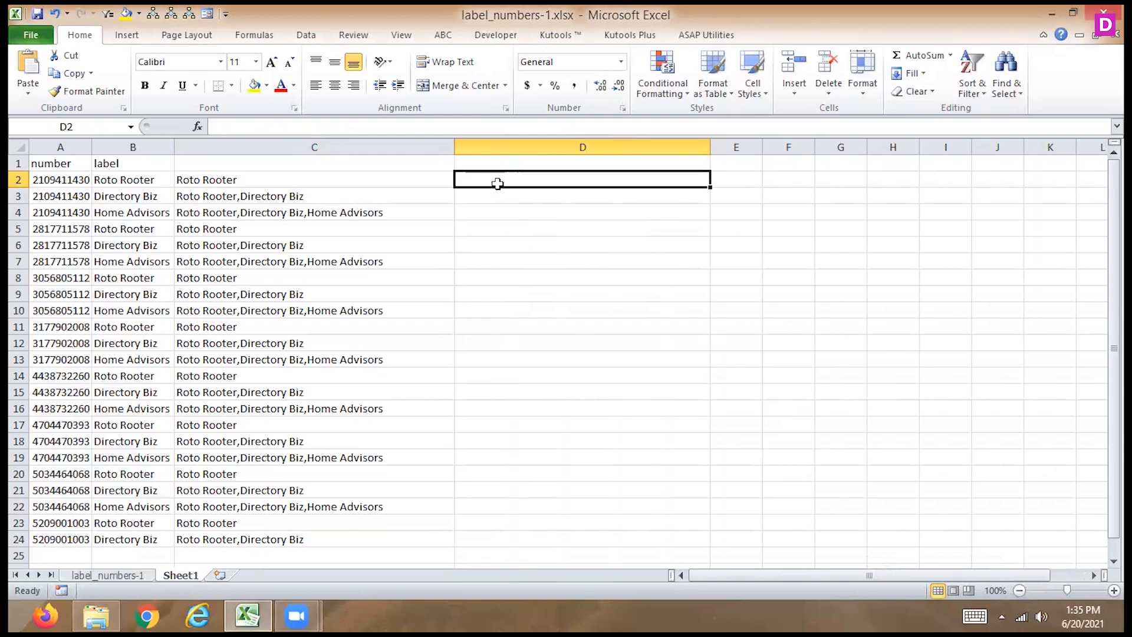
- Start an IF formula in D2 with the logical test A2<>A3
{"action": "type", "text": "=if("}
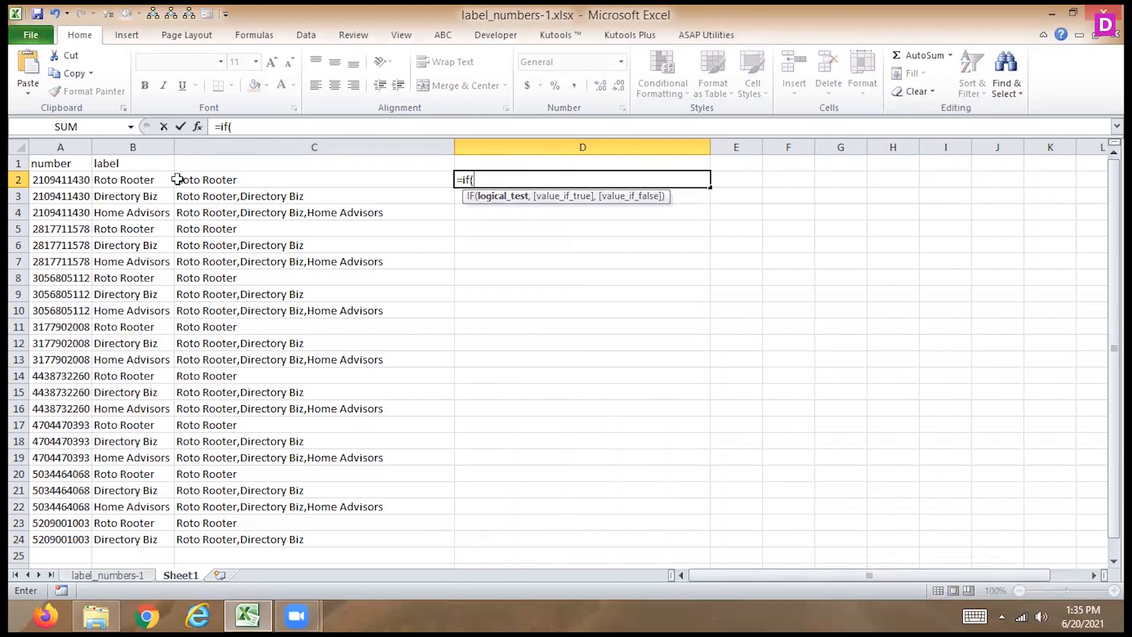
{"action": "left_click", "coordinate": [56, 179]}
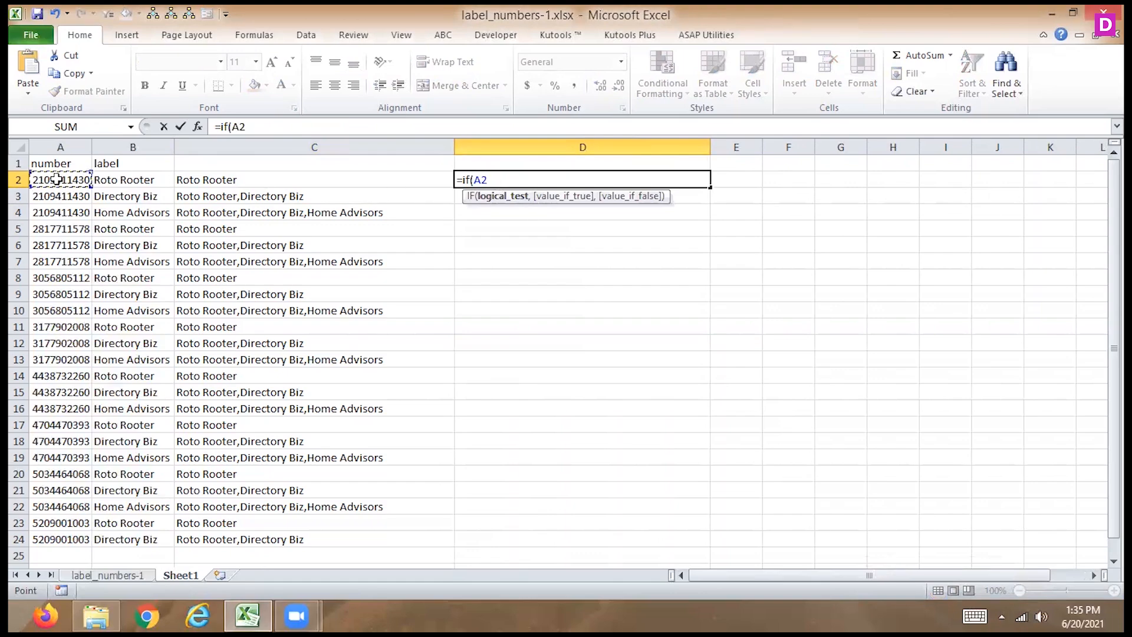
{"action": "type", "text": "<>"}
{"action": "left_click", "coordinate": [52, 196]}
{"action": "type", "text": ","}
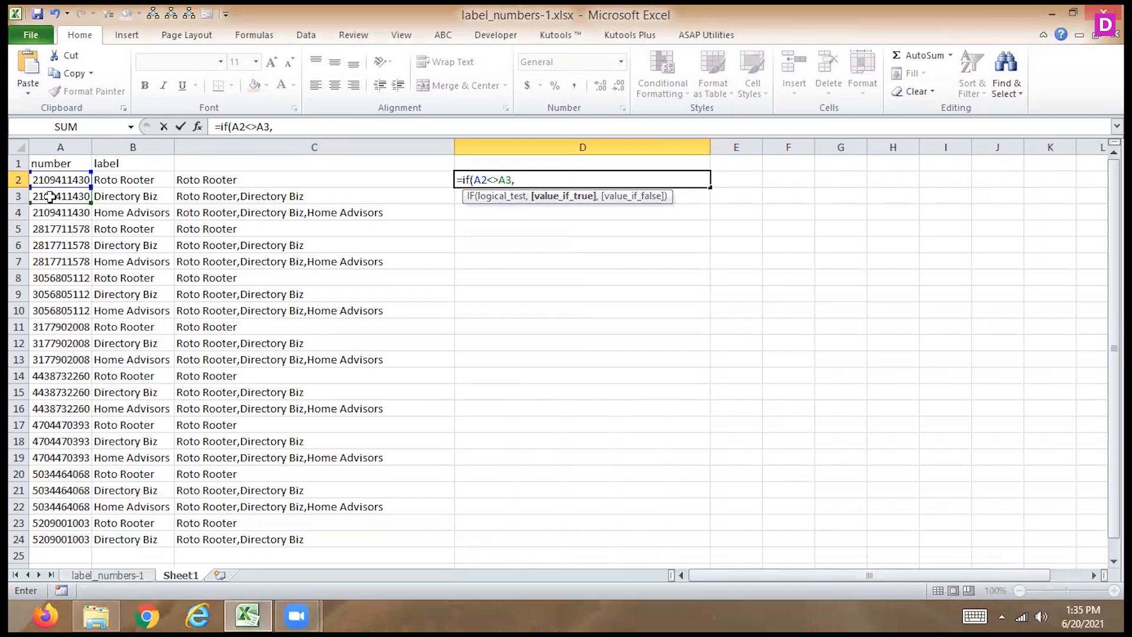
{"action": "type", "text": "con"}
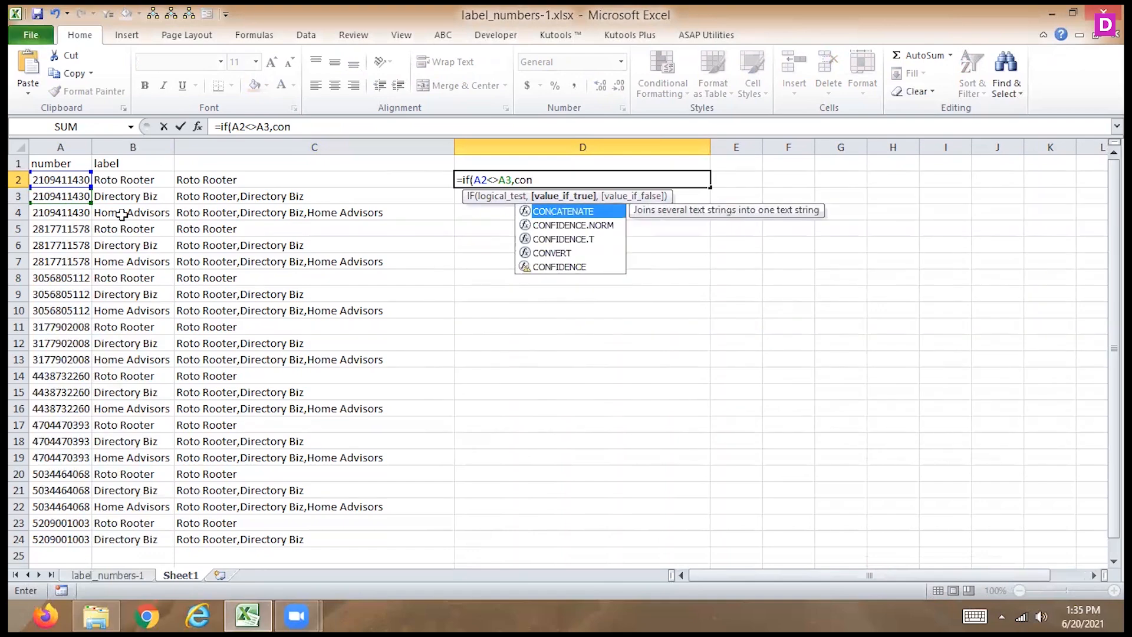
- Set the value-if-true part of the D2 formula to CONCATENATE(A2,"",C2,"")
{"action": "double_click", "coordinate": [540, 212]}
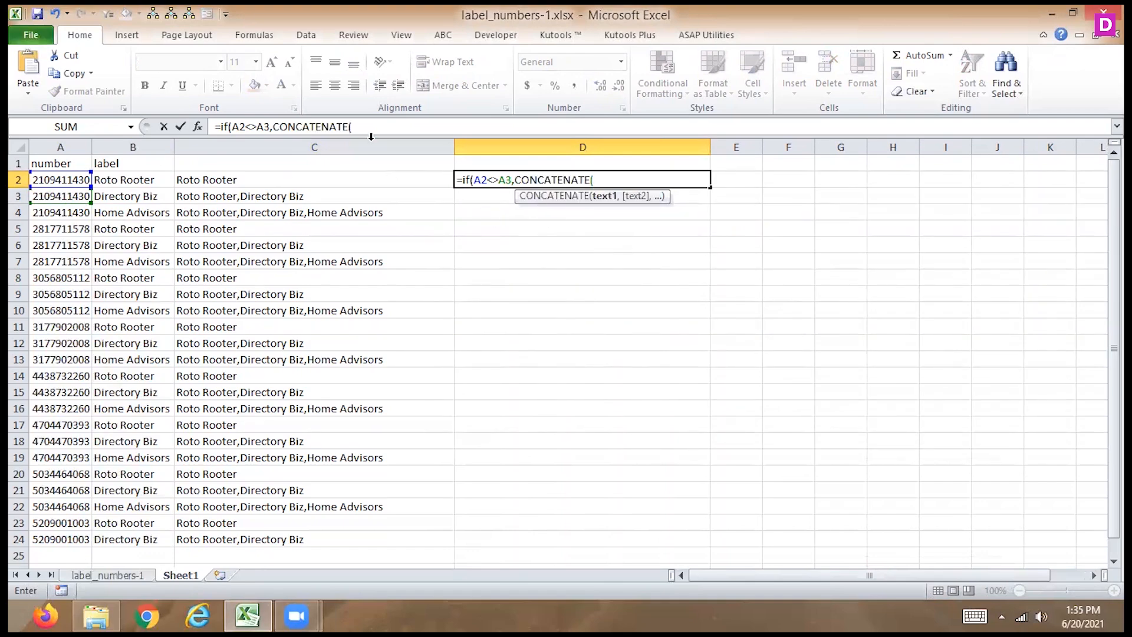
{"action": "left_click", "coordinate": [66, 180]}
{"action": "type", "text": ","}
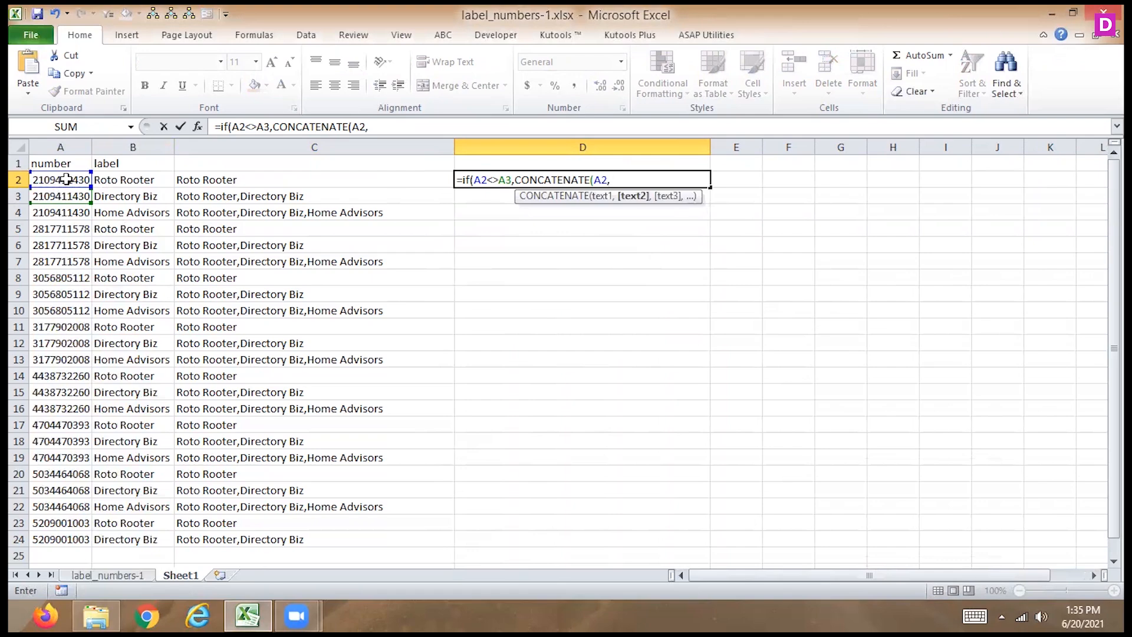
{"action": "type", "text": "\"\","}
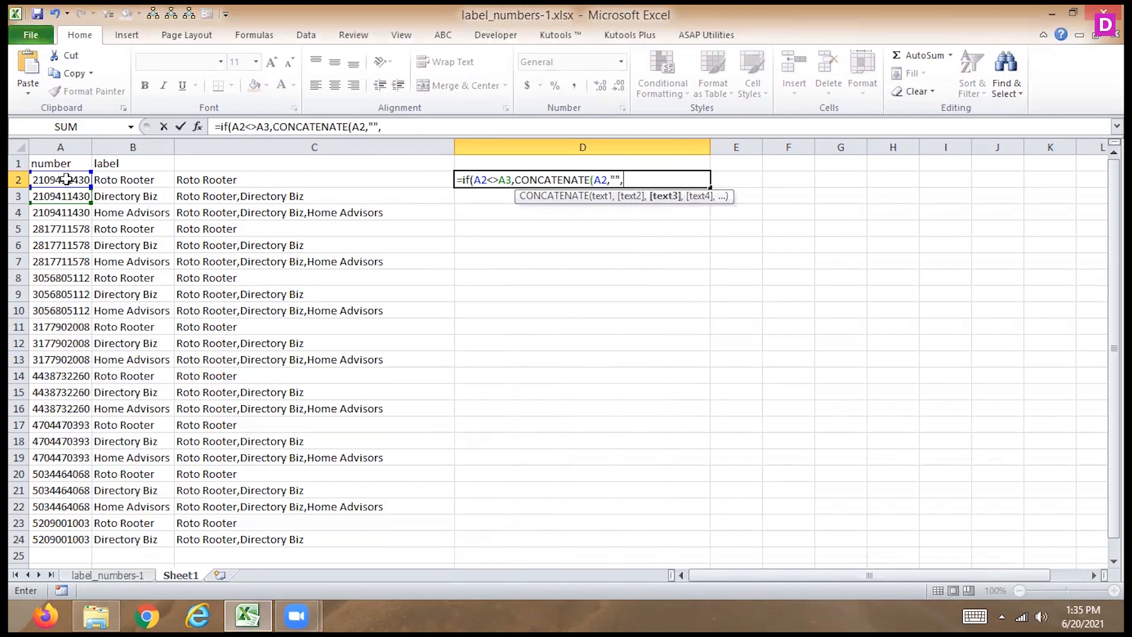
{"action": "type", "text": "c2"}
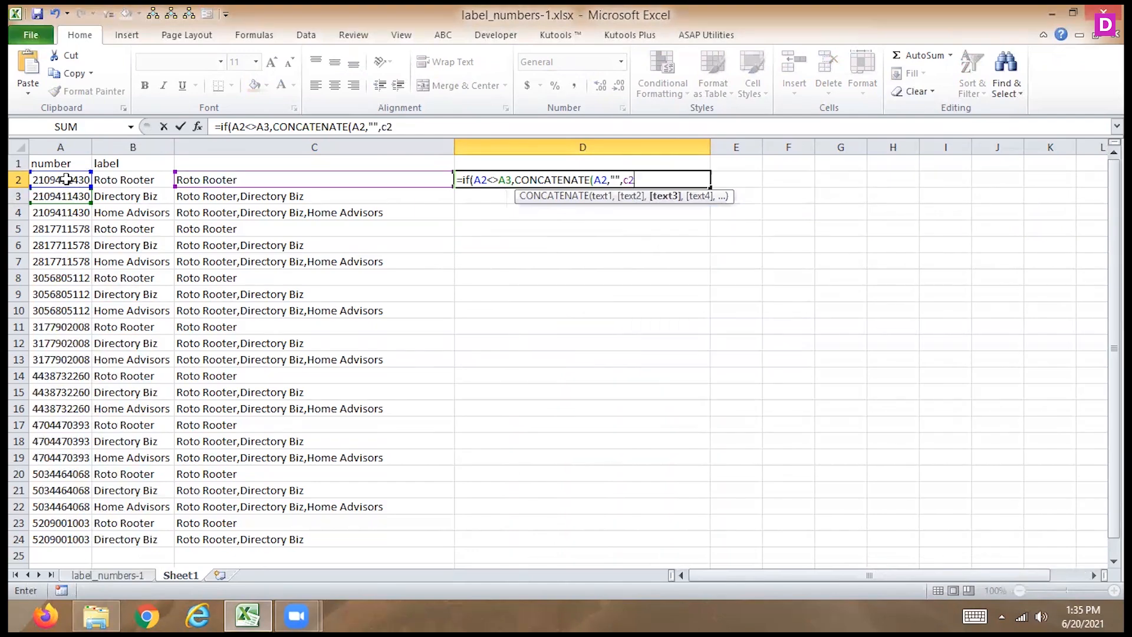
{"action": "type", "text": ",\"\""}
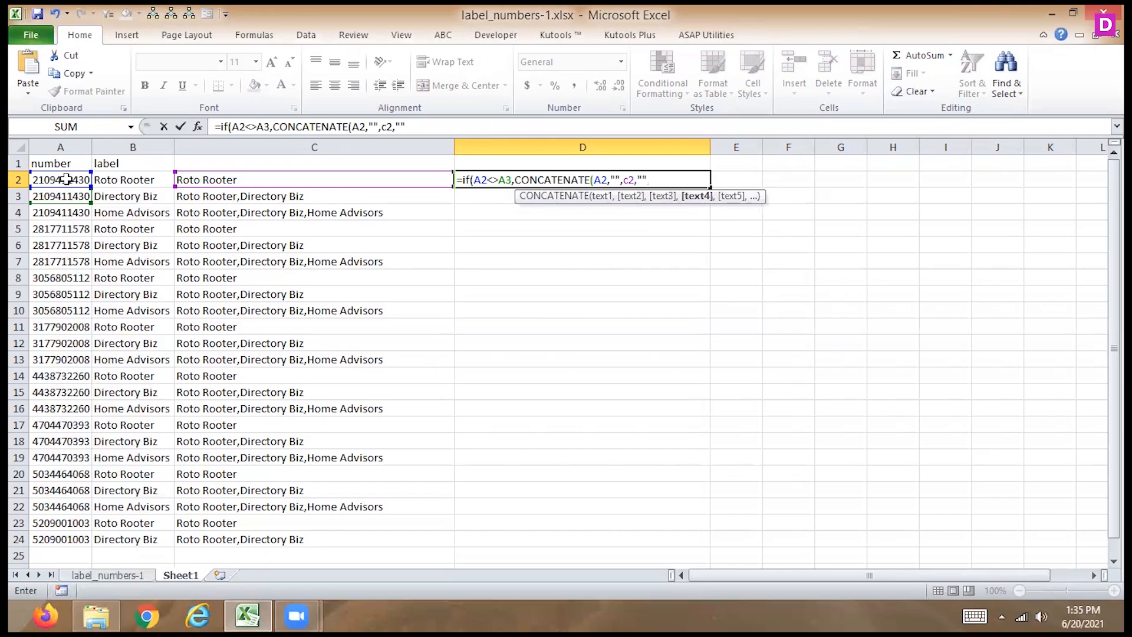
{"action": "type", "text": ")"}
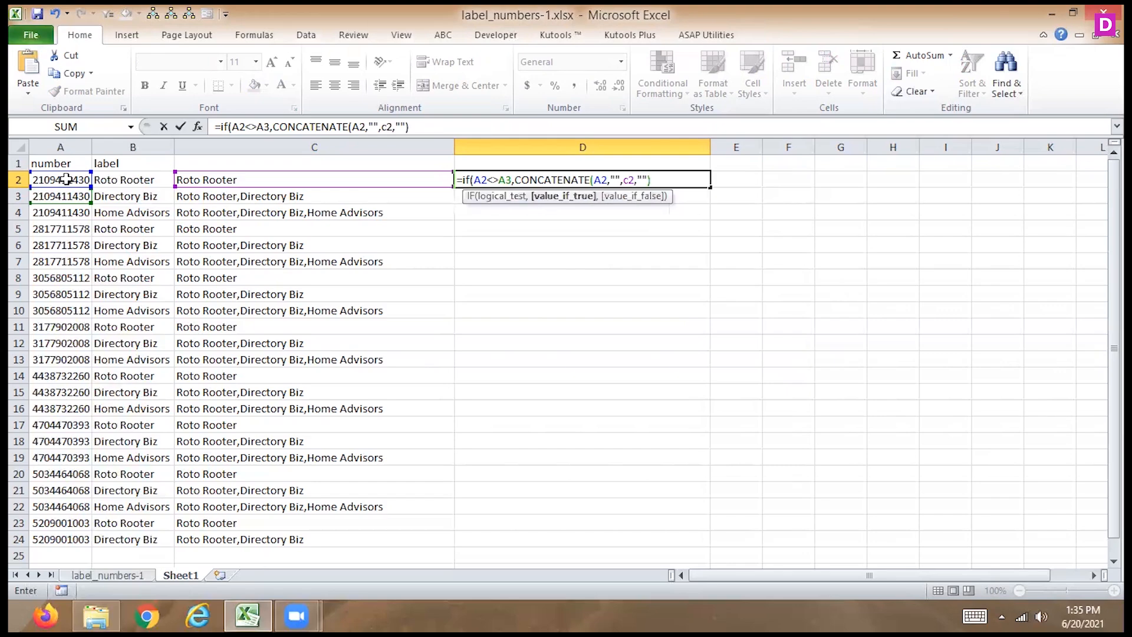
{"action": "type", "text": ",\"\""}
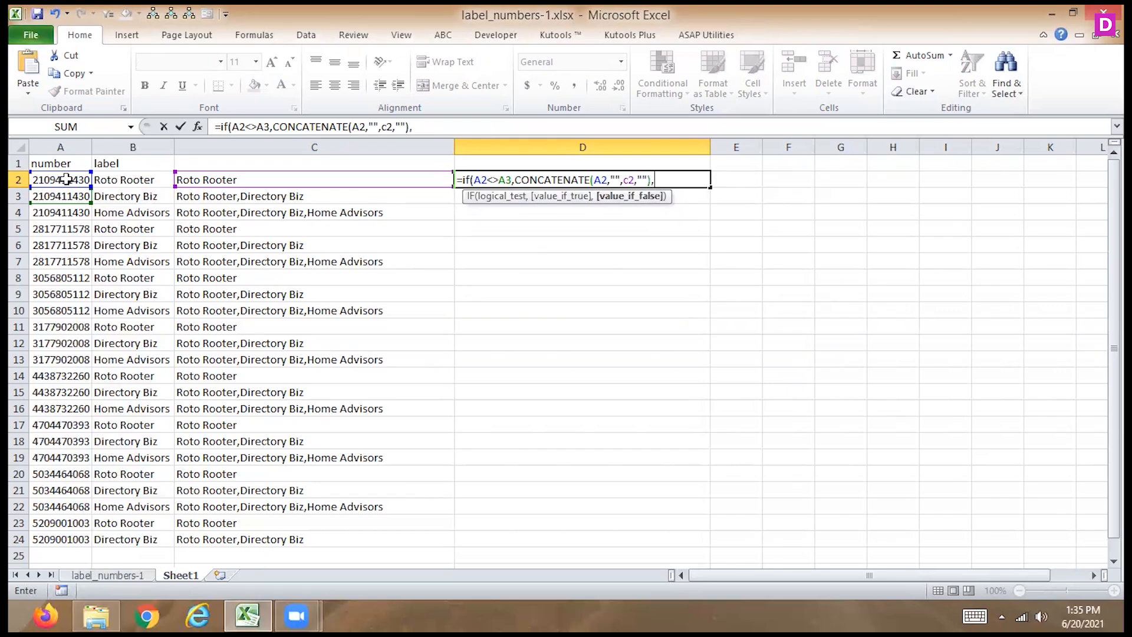
{"action": "type", "text": ")"}
- Finish the D2 formula with empty text "" as the value if false, and fill it down through row 24
{"action": "key", "text": "ctrl+Return"}
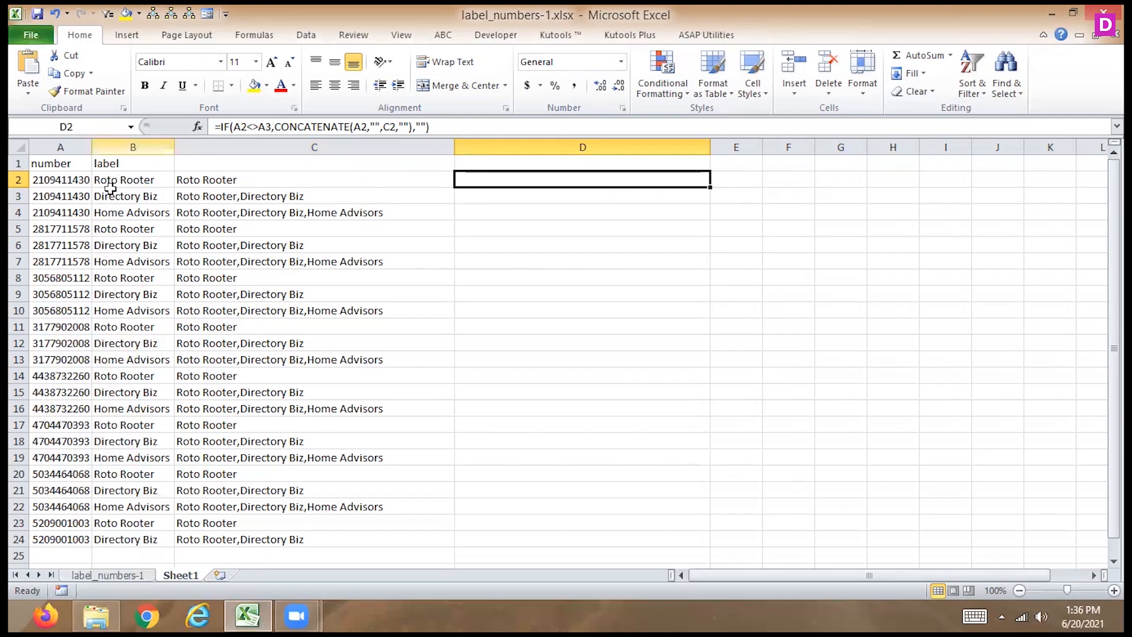
{"action": "double_click", "coordinate": [709, 187]}
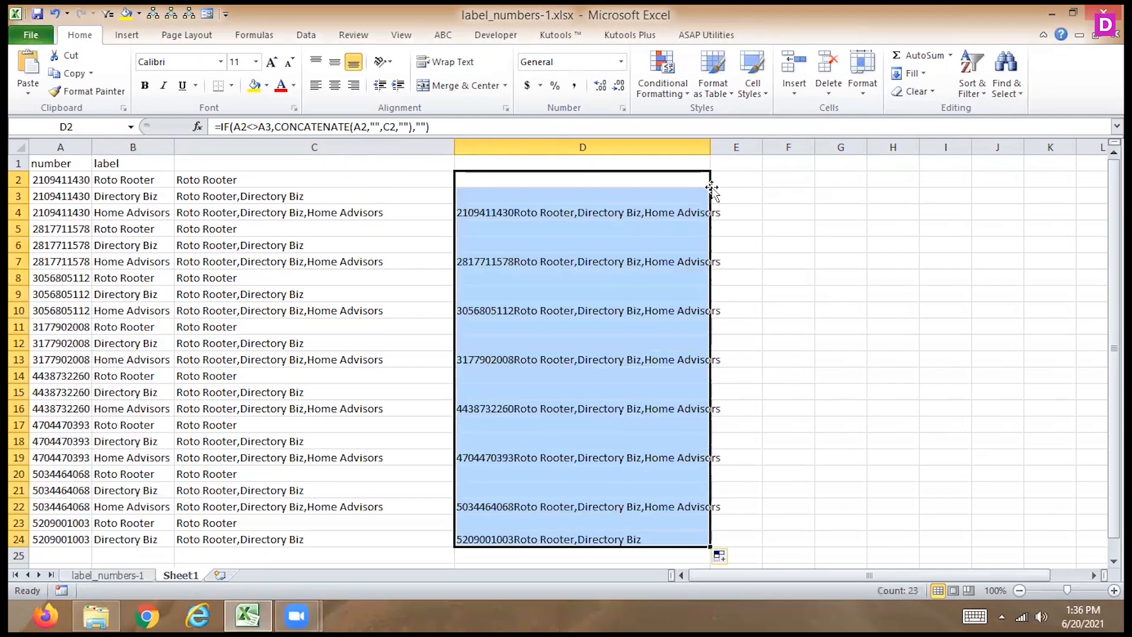
- Insert a "," text argument after A4 in the D4 CONCATENATE formula and fill it down through row 24
{"action": "left_click", "coordinate": [514, 214]}
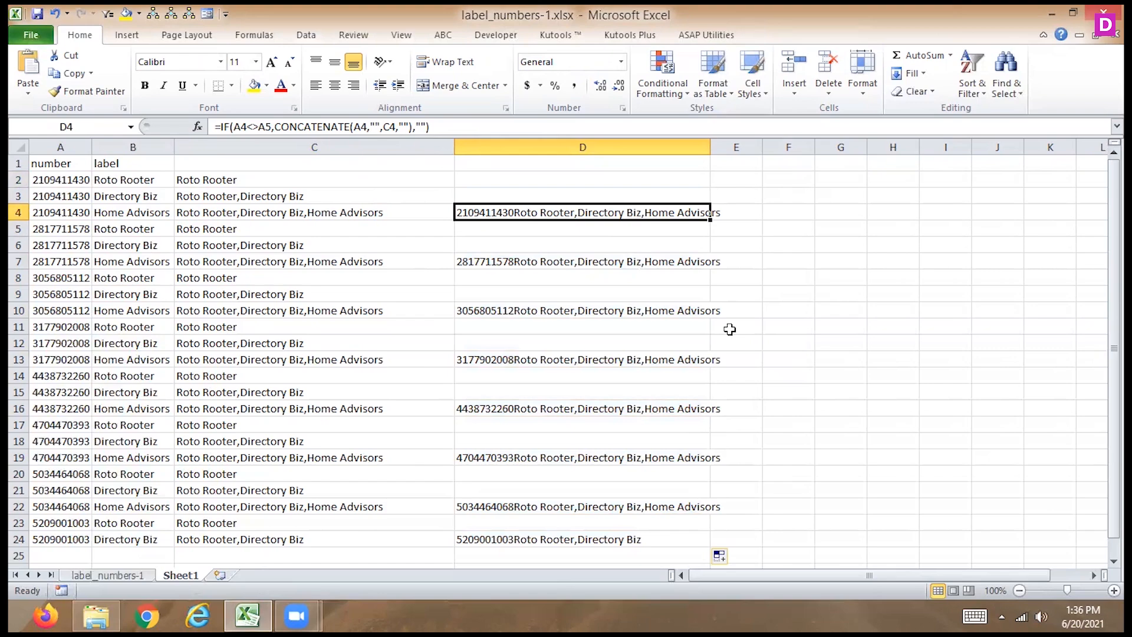
{"action": "left_click", "coordinate": [373, 126]}
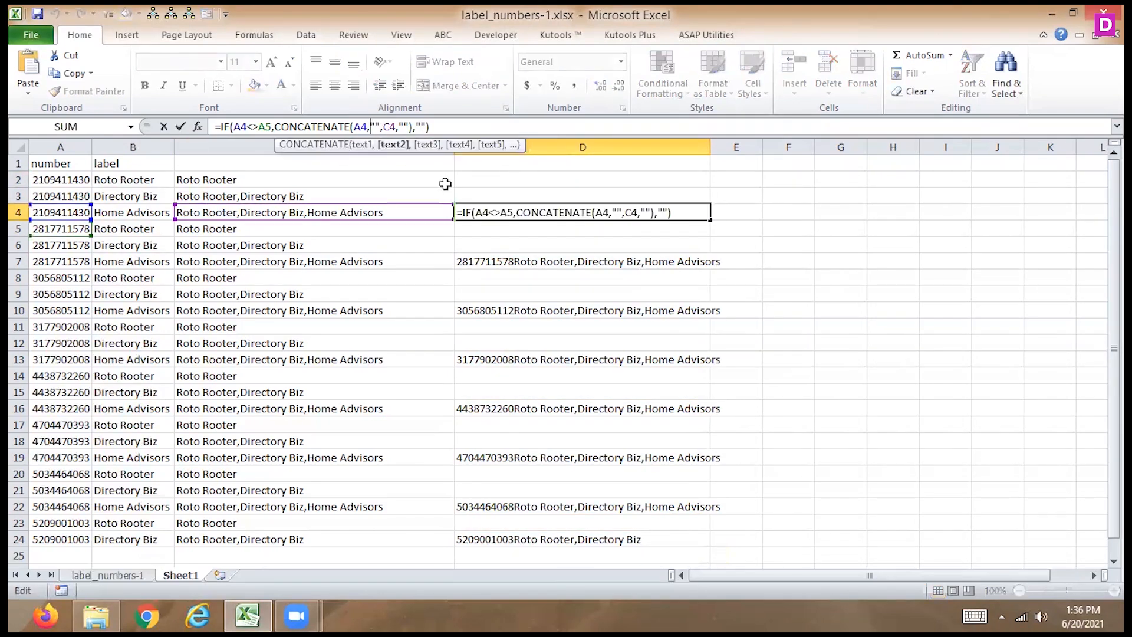
{"action": "type", "text": ",\"\""}
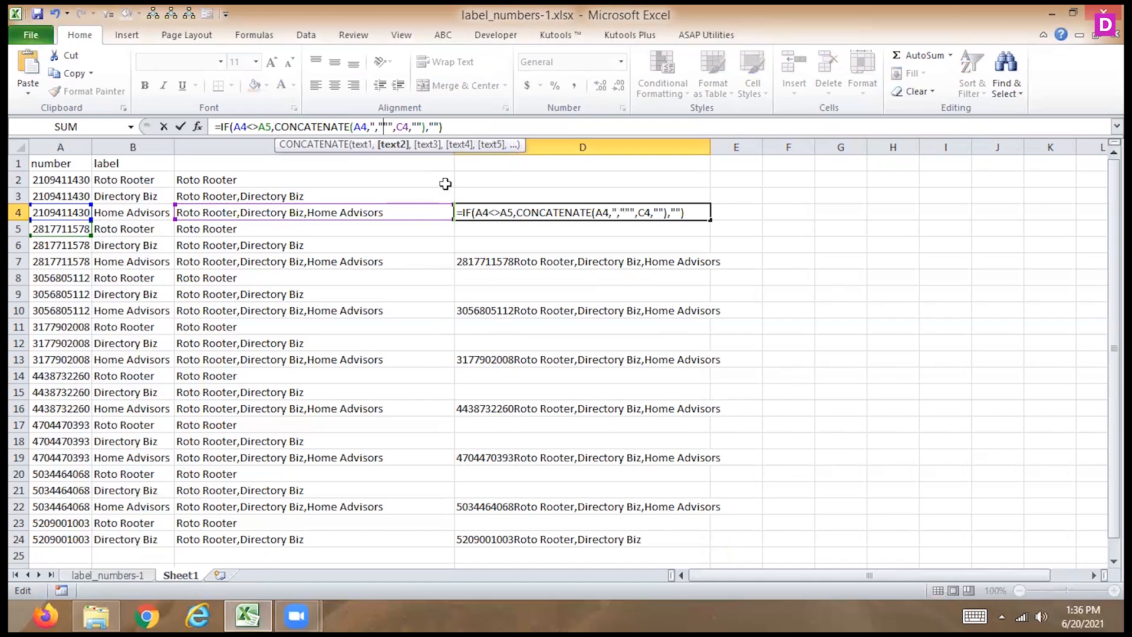
{"action": "type", "text": ","}
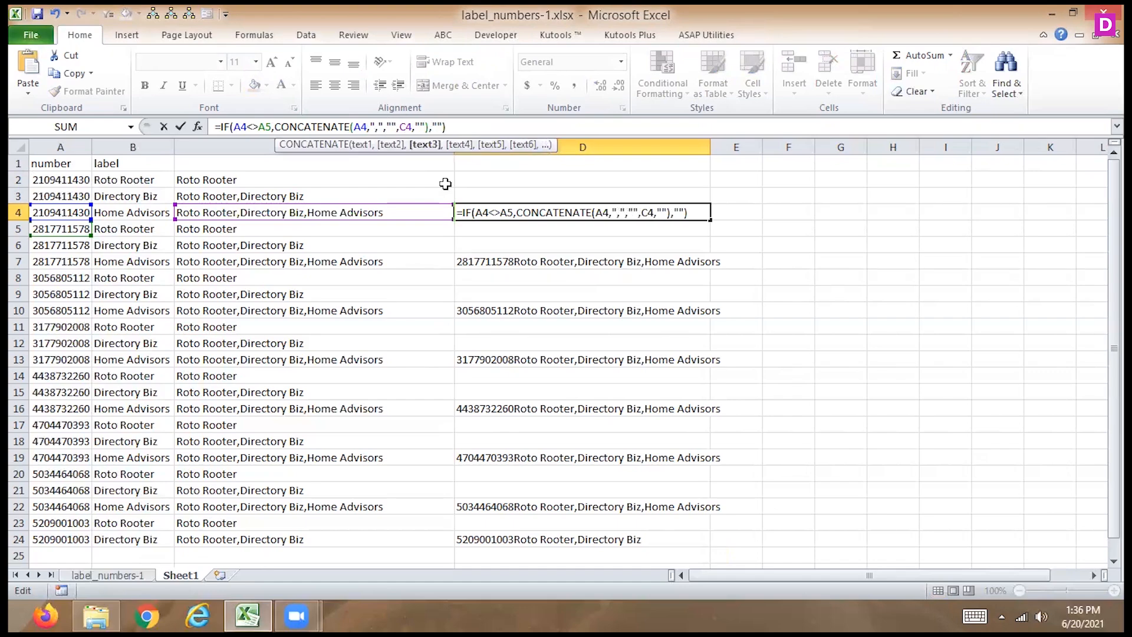
{"action": "key", "text": "Return"}
{"action": "key", "text": "Up"}
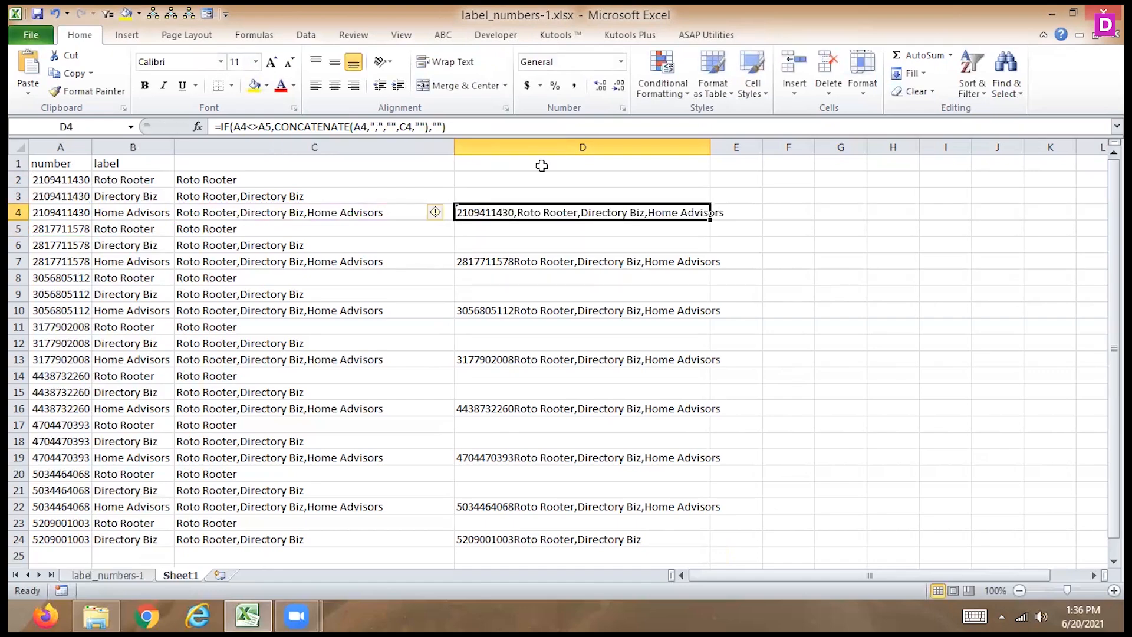
{"action": "double_click", "coordinate": [710, 217]}
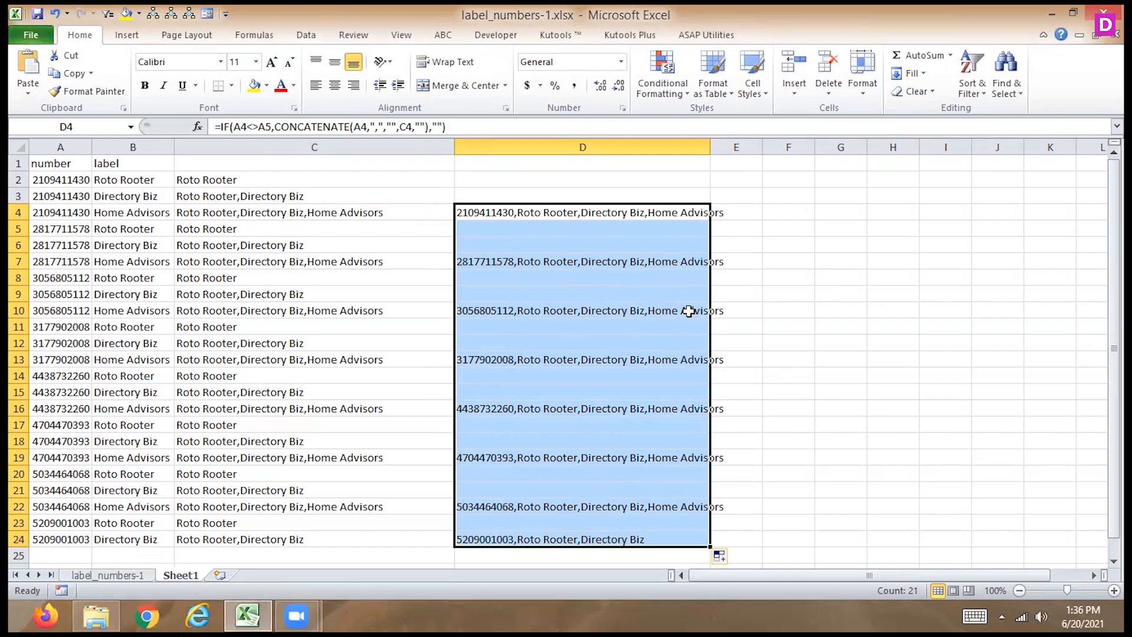
- Compare the formulas in D4 and D2 with cells A4 and C4, and widen column D to fit its combined text
{"action": "left_click", "coordinate": [587, 218]}
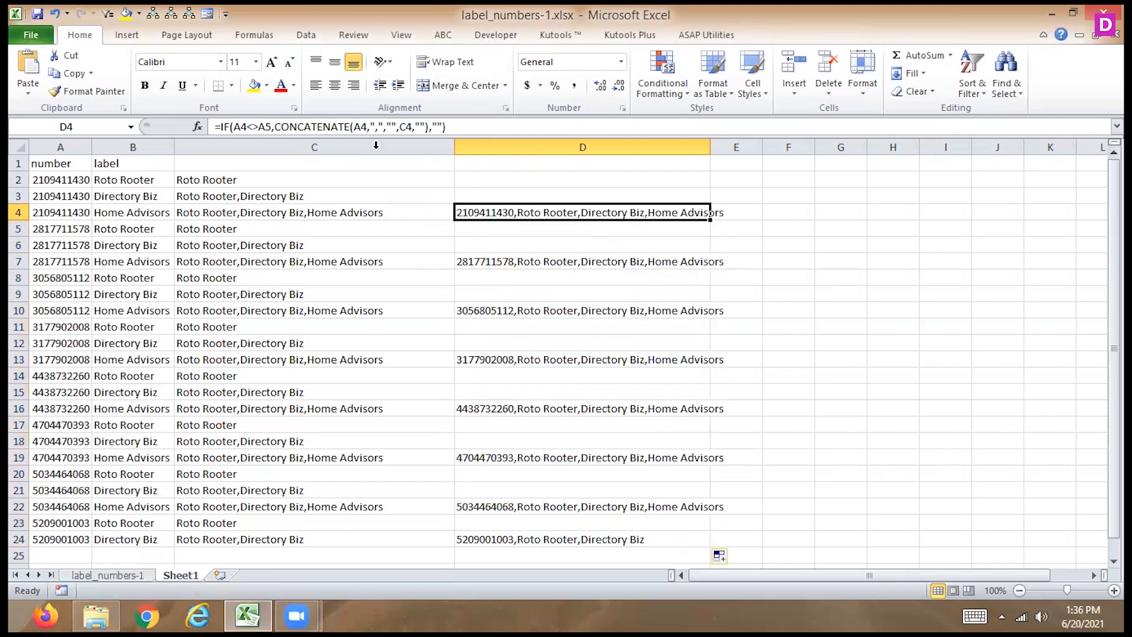
{"action": "left_click", "coordinate": [500, 179]}
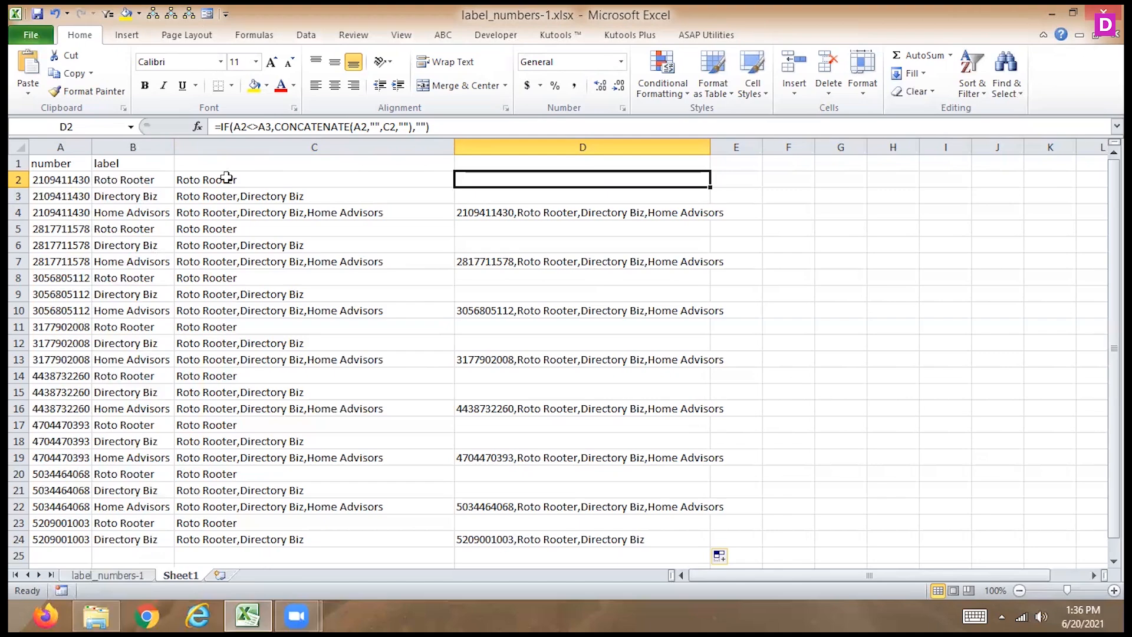
{"action": "left_click", "coordinate": [72, 214]}
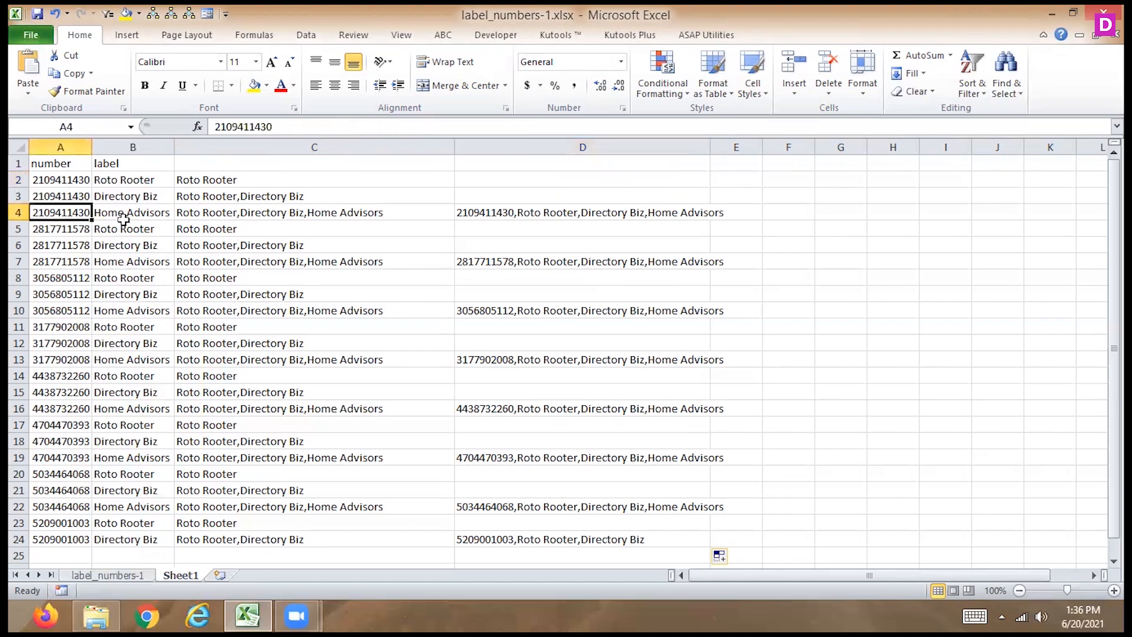
{"action": "left_click", "coordinate": [317, 213]}
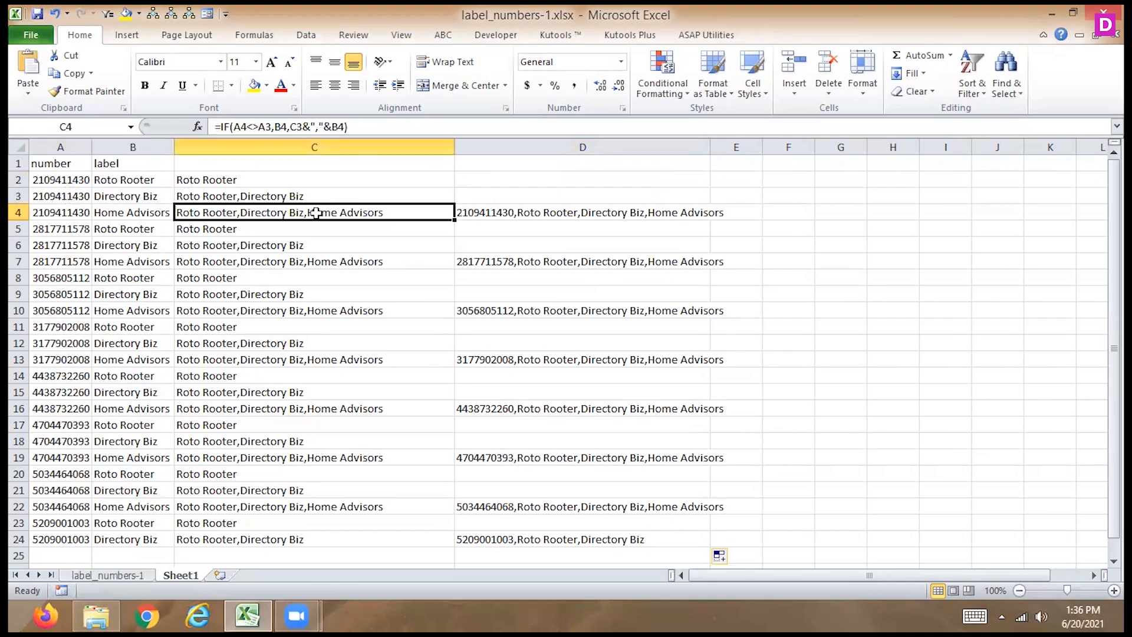
{"action": "left_click", "coordinate": [526, 213]}
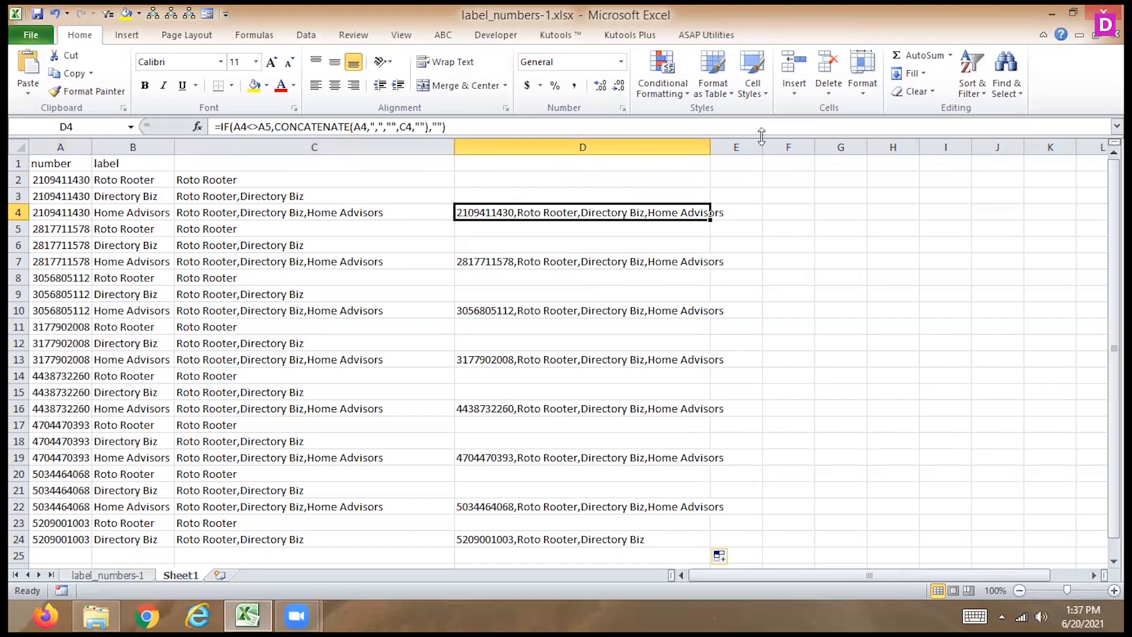
{"action": "left_click_drag", "start_coordinate": [710, 147], "coordinate": [734, 148]}
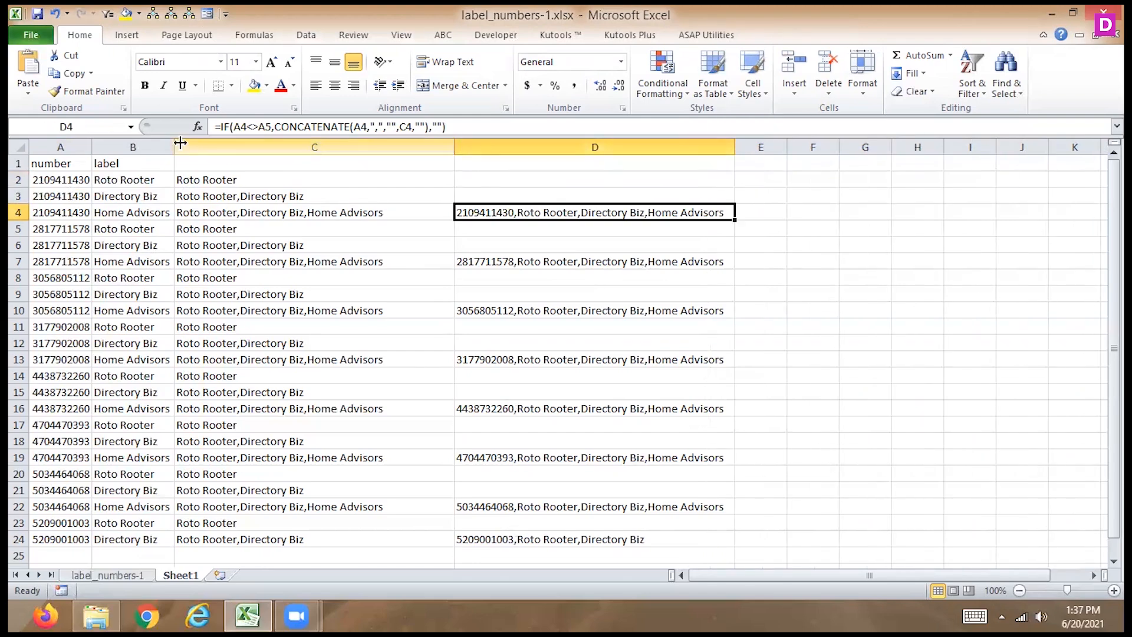
{"action": "left_click", "coordinate": [249, 163]}
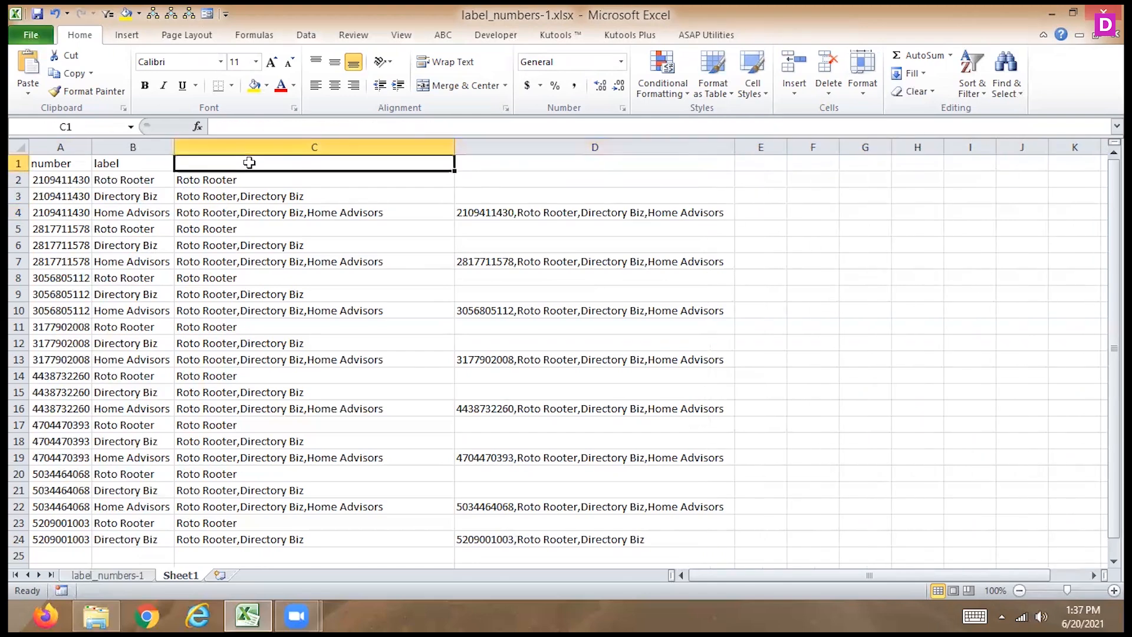
{"action": "left_click", "coordinate": [511, 212]}
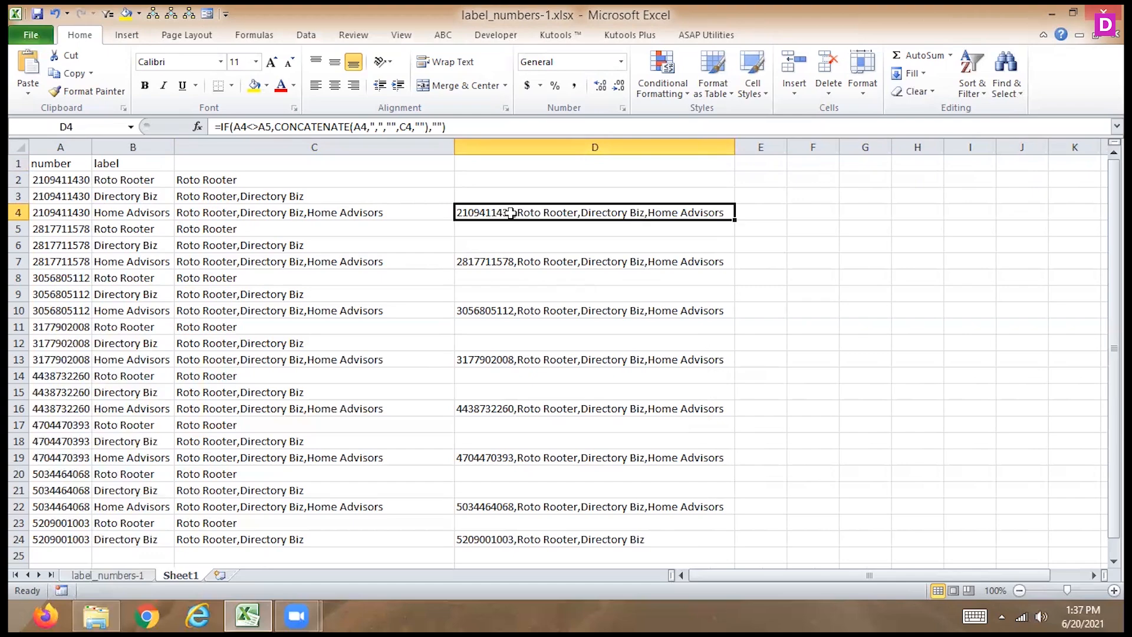
{"action": "left_click", "coordinate": [1041, 616]}
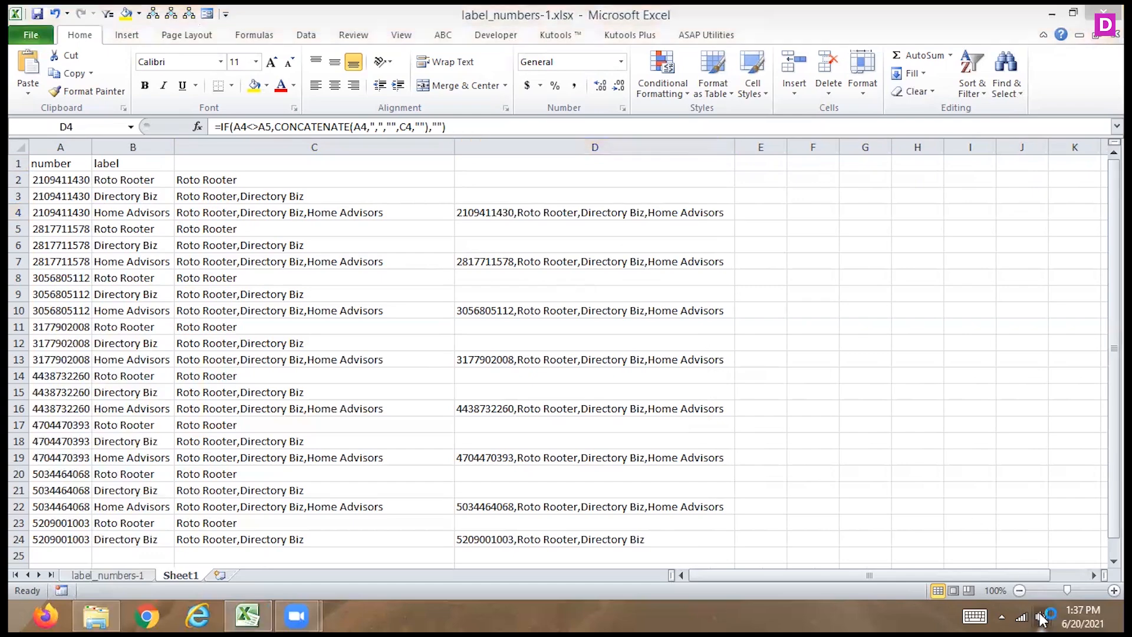
{"action": "left_click", "coordinate": [863, 413]}
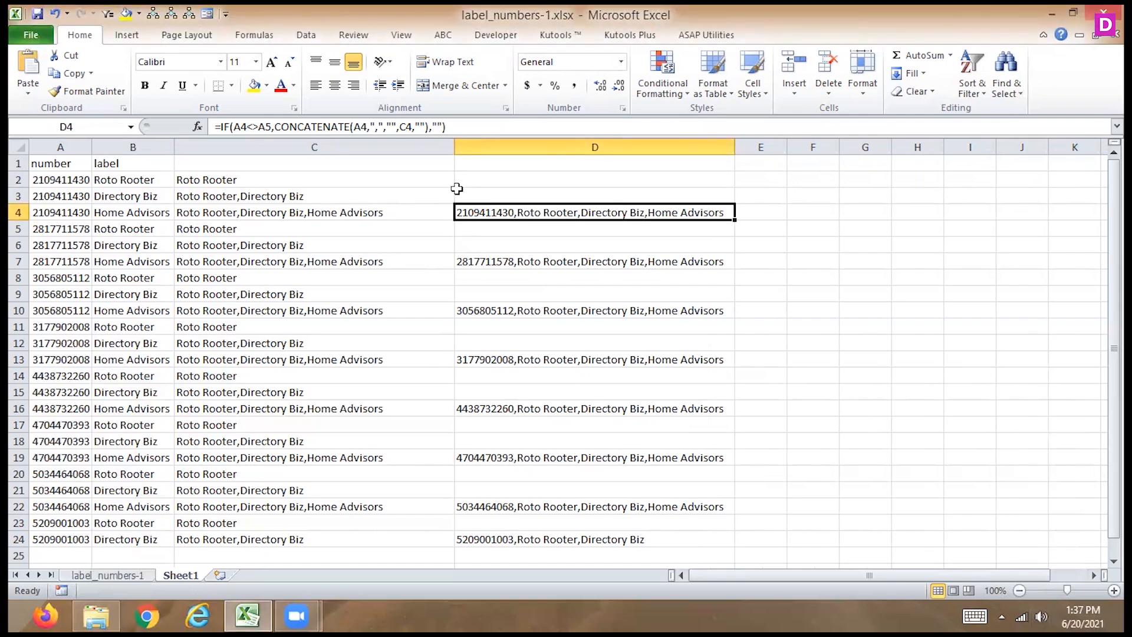
- Evaluate the formula in C2 step by step through to its final result
{"action": "left_click", "coordinate": [378, 208]}
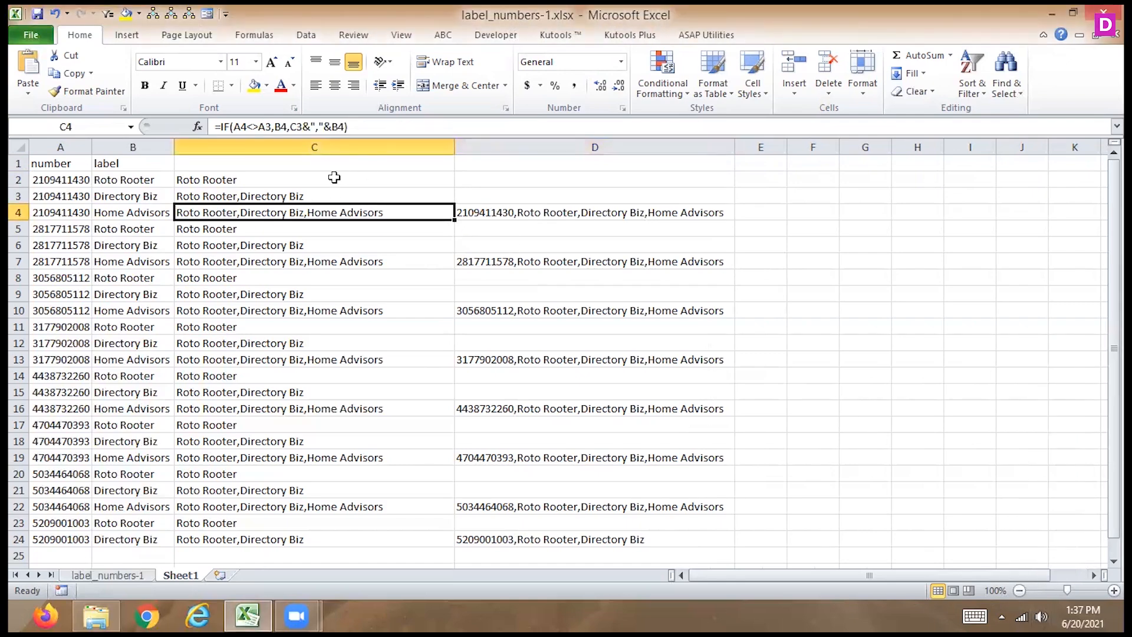
{"action": "left_click", "coordinate": [331, 179]}
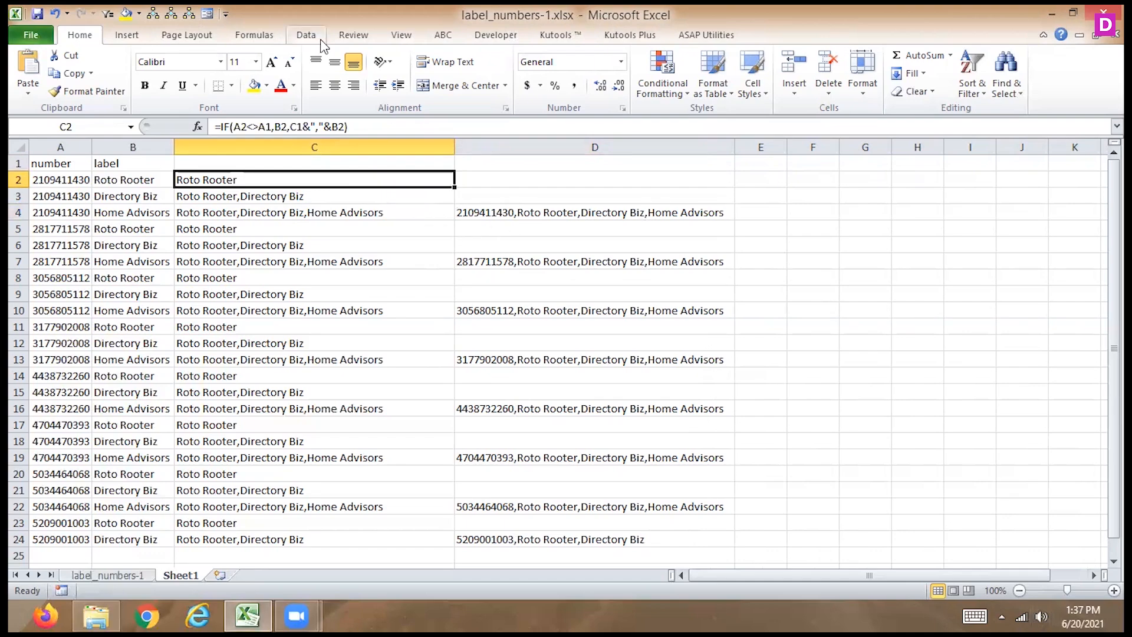
{"action": "left_click", "coordinate": [255, 36]}
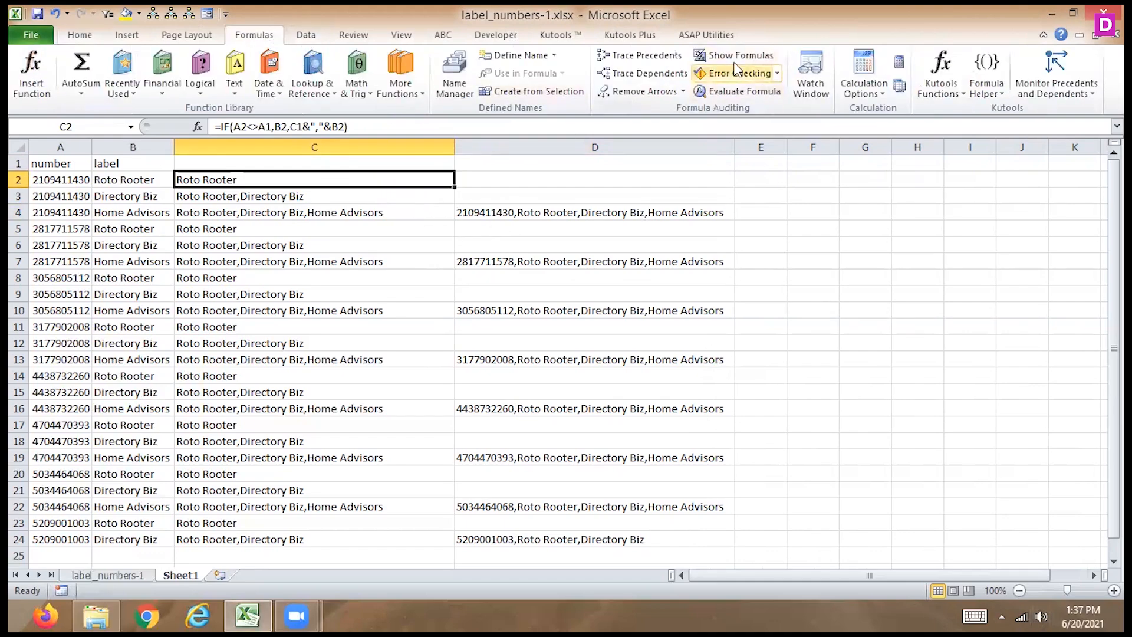
{"action": "left_click", "coordinate": [722, 92]}
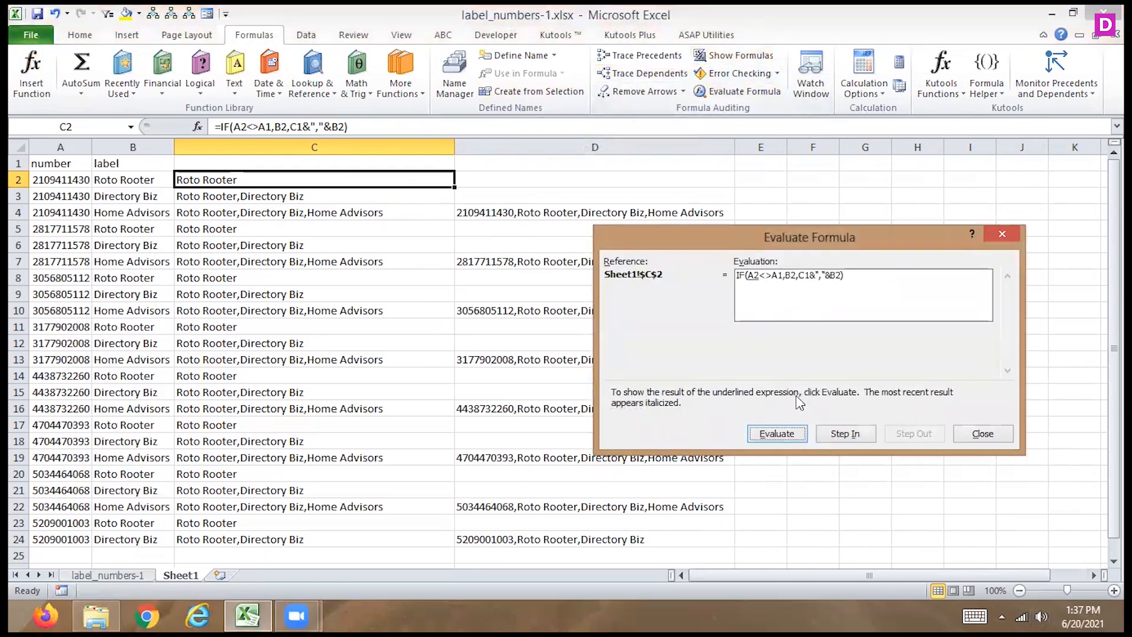
{"action": "left_click", "coordinate": [771, 437]}
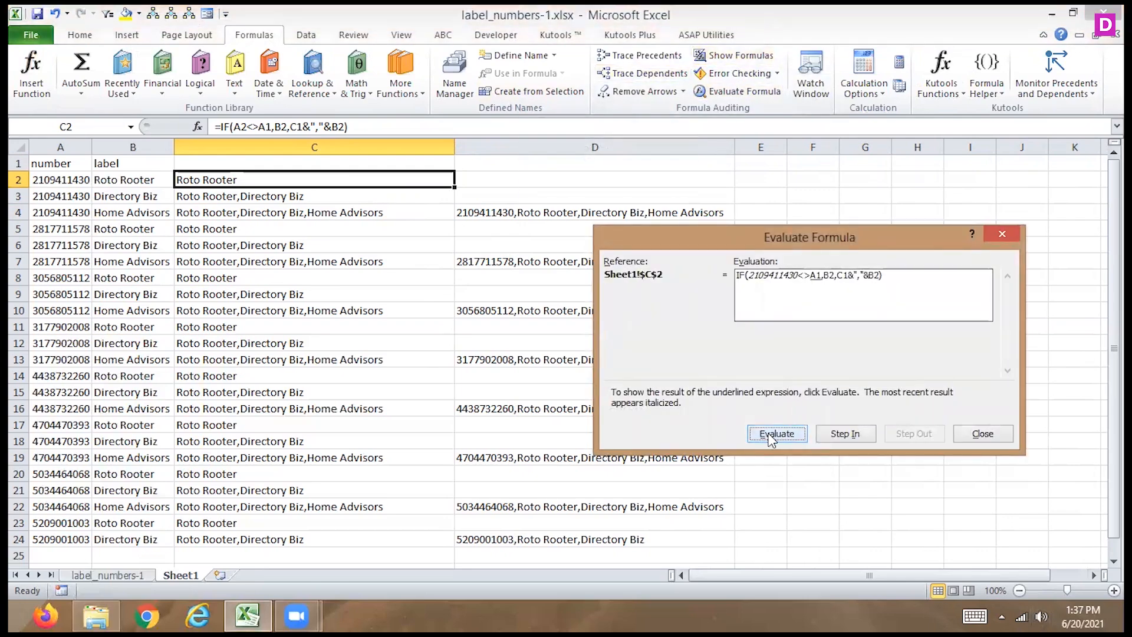
{"action": "left_click", "coordinate": [771, 436]}
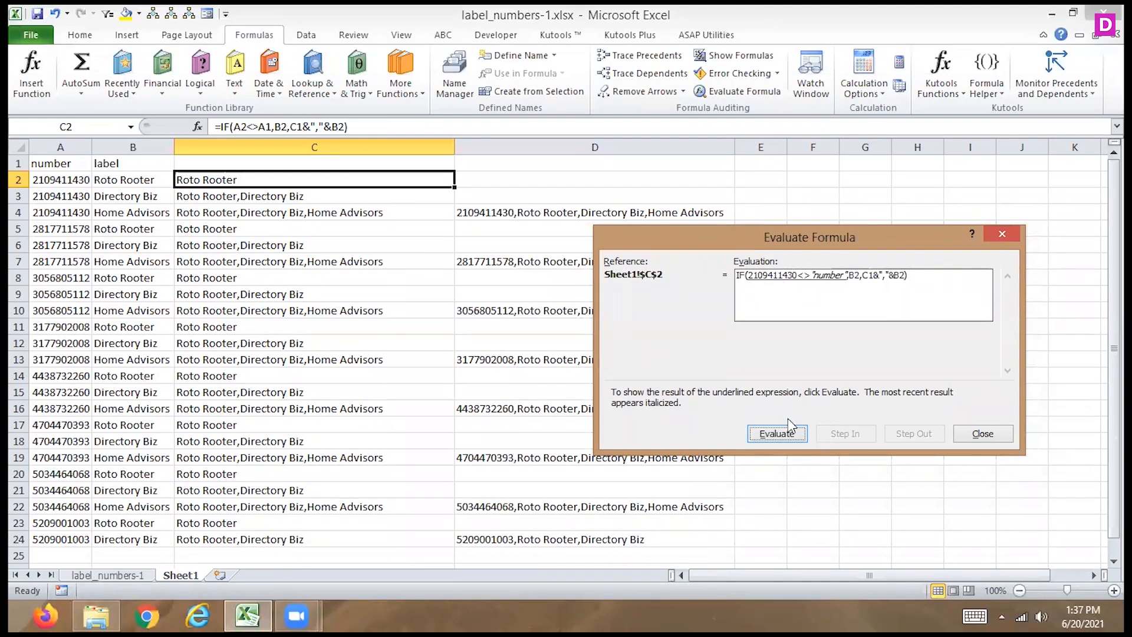
{"action": "left_click", "coordinate": [774, 437]}
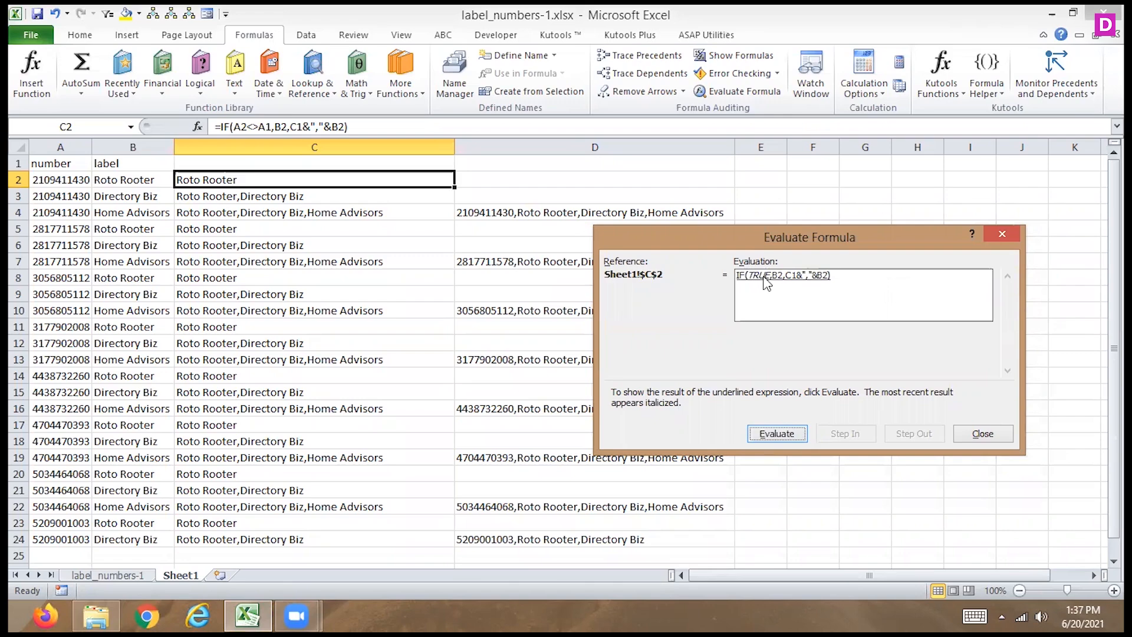
{"action": "left_click", "coordinate": [766, 439]}
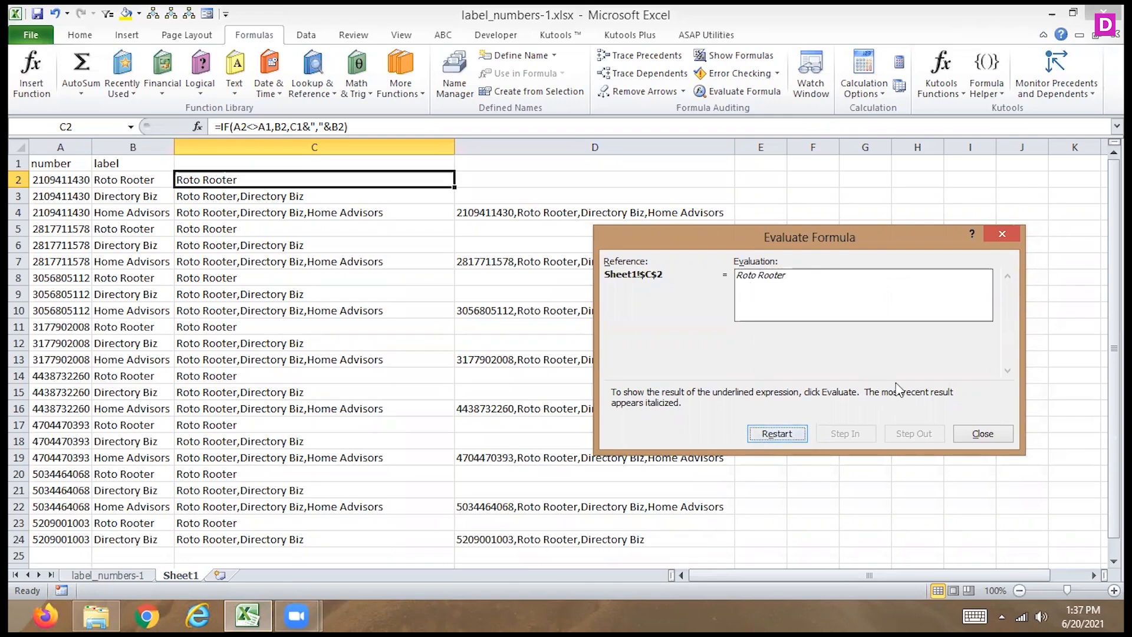
{"action": "left_click", "coordinate": [970, 440]}
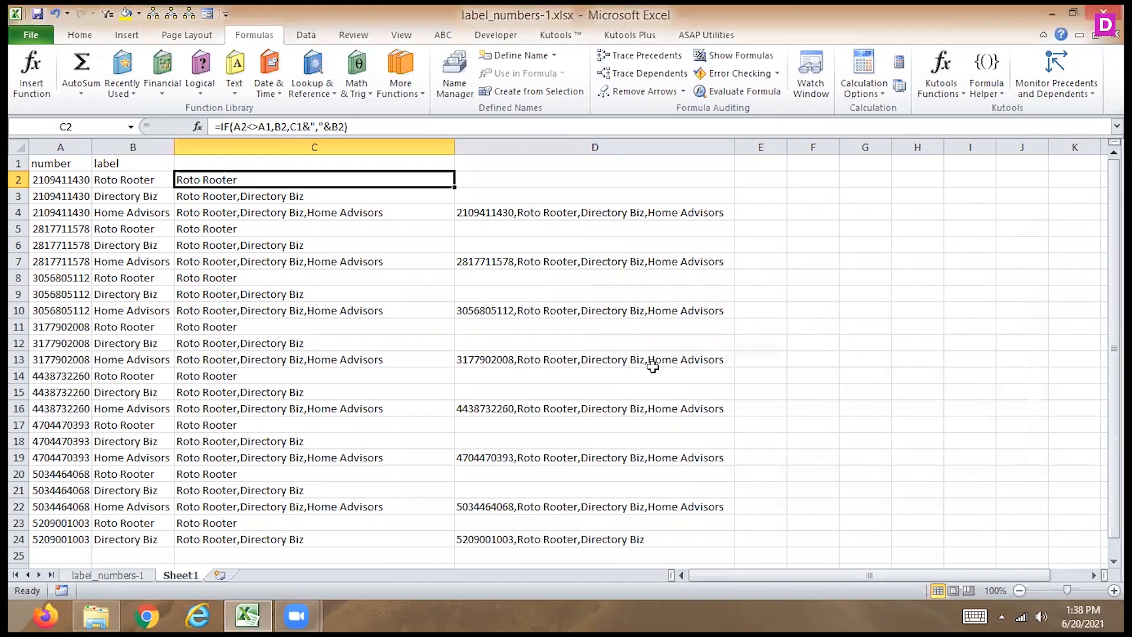
- Add the column headers label1 in C1 and label2 in D1
{"action": "left_click", "coordinate": [327, 163]}
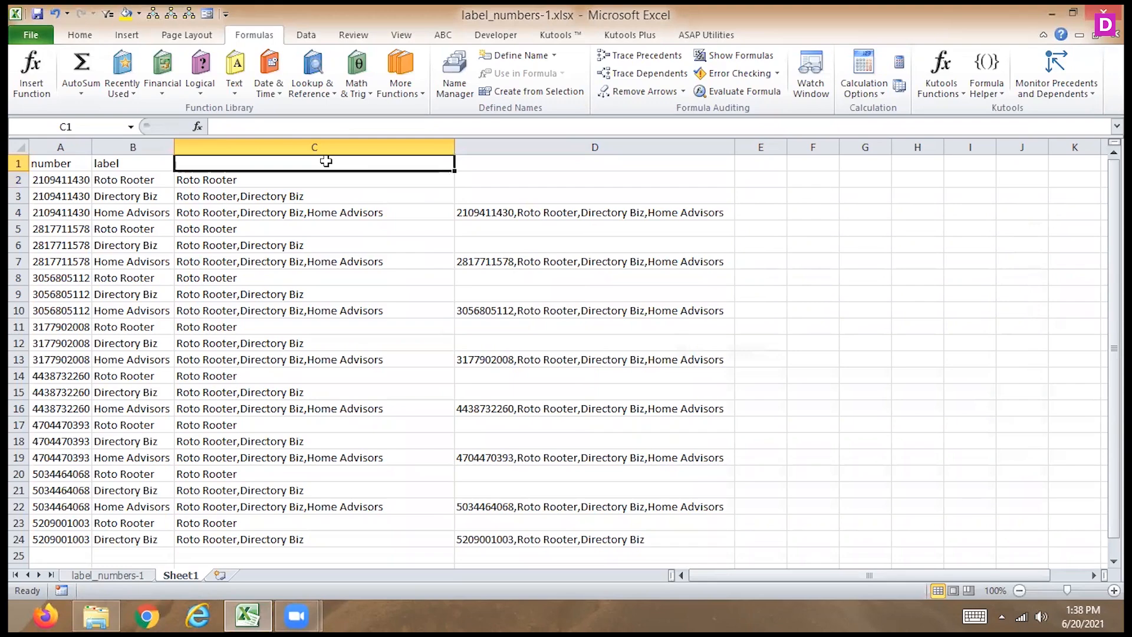
{"action": "type", "text": "la"}
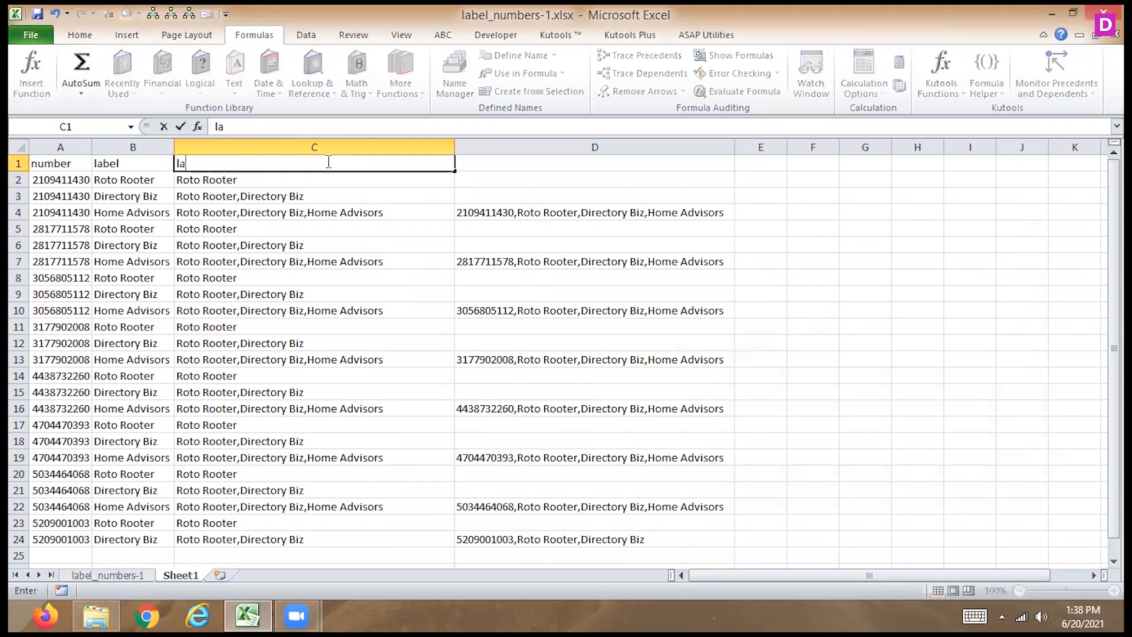
{"action": "type", "text": "bel1"}
{"action": "key", "text": "Tab"}
{"action": "type", "text": "label2"}
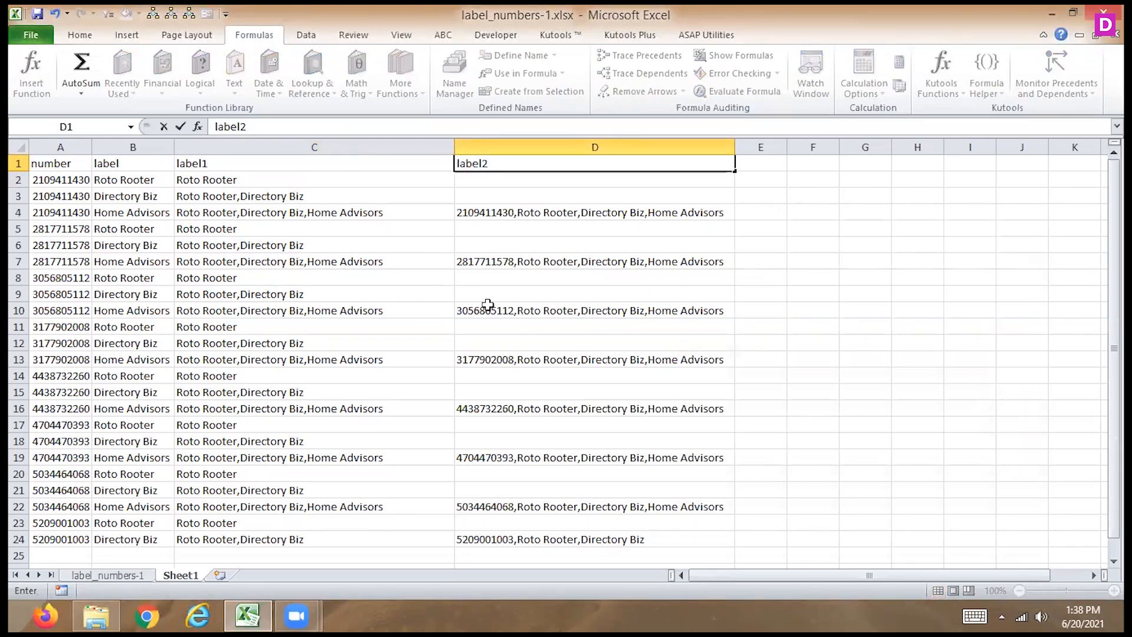
{"action": "left_click", "coordinate": [452, 318]}
- Turn on filtering for the whole data range A1:D24, with row 1 as the header row
{"action": "key", "text": "ctrl+Home"}
{"action": "left_click_drag", "start_coordinate": [65, 164], "coordinate": [613, 538]}
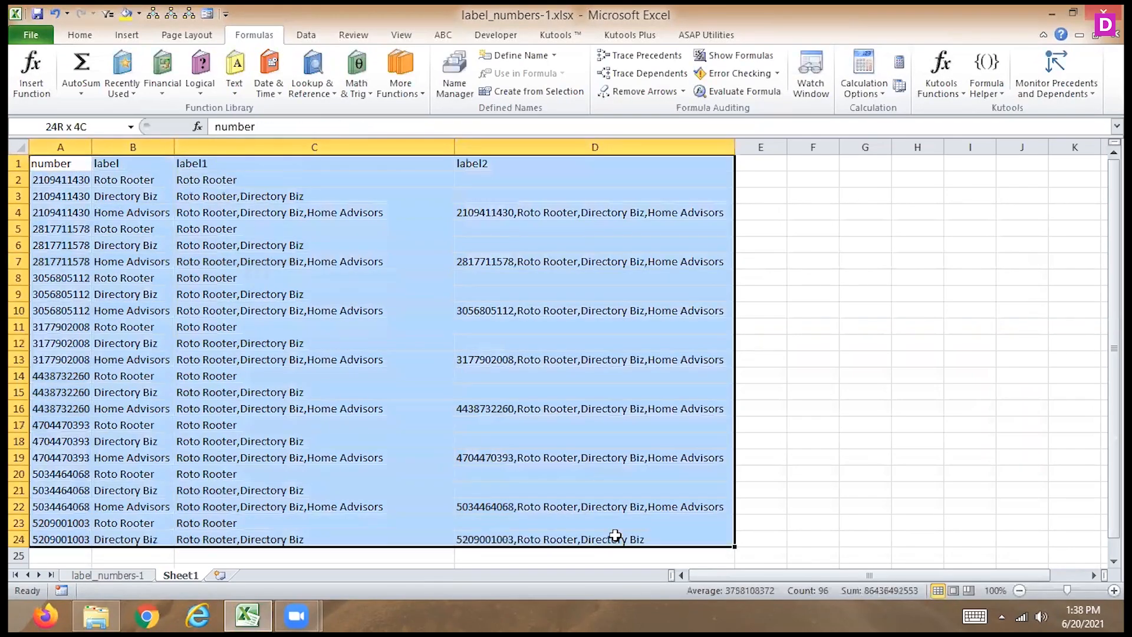
{"action": "left_click", "coordinate": [306, 35]}
{"action": "left_click", "coordinate": [428, 76]}
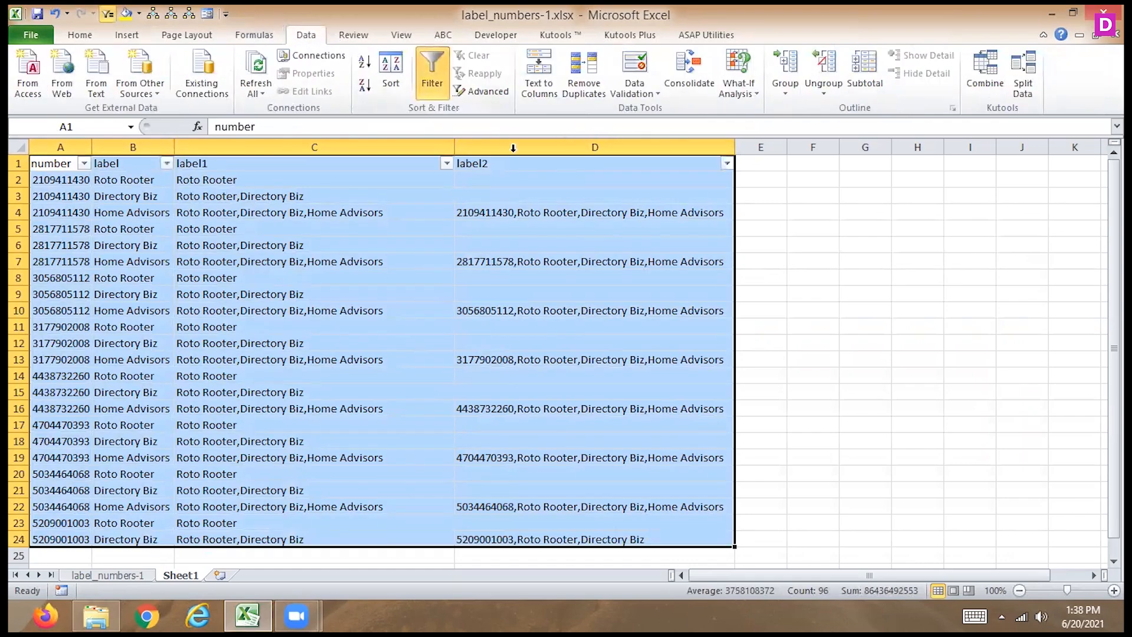
- Filter the blank rows out of the label2 column and clear that filter again
{"action": "left_click", "coordinate": [727, 164]}
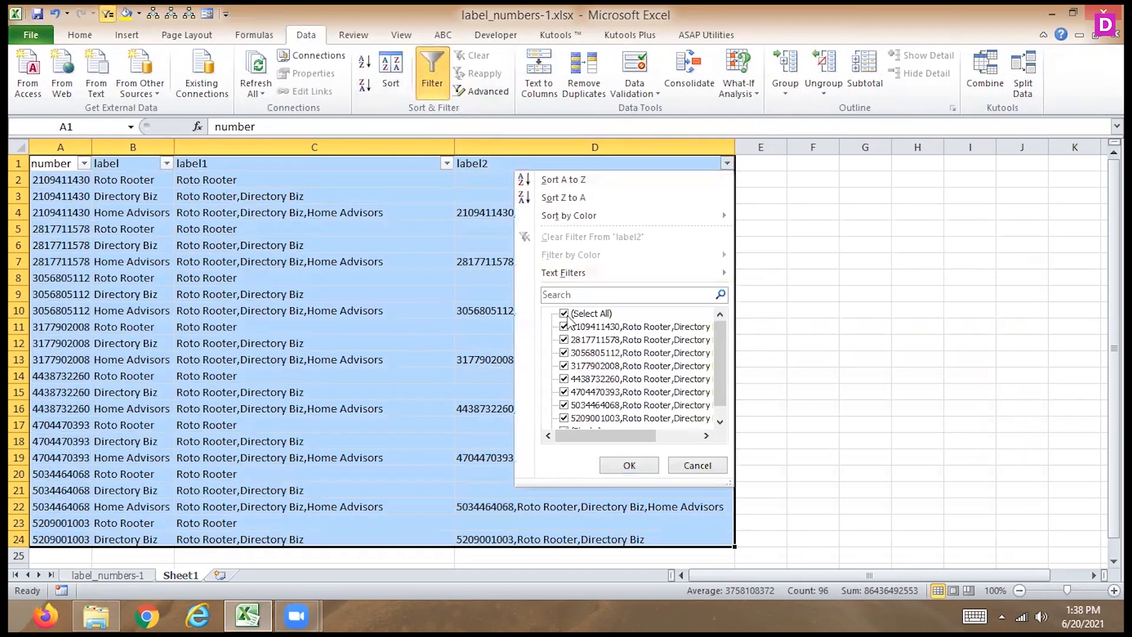
{"action": "left_click_drag", "start_coordinate": [720, 395], "coordinate": [720, 411]}
{"action": "left_click", "coordinate": [565, 417]}
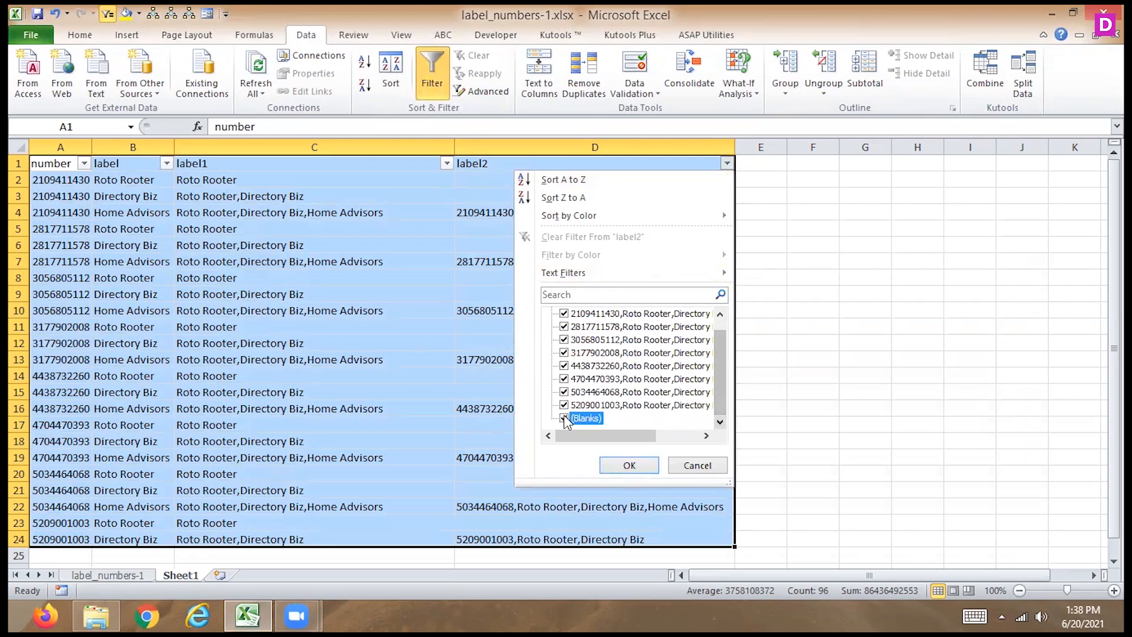
{"action": "left_click", "coordinate": [625, 465]}
{"action": "left_click", "coordinate": [609, 373]}
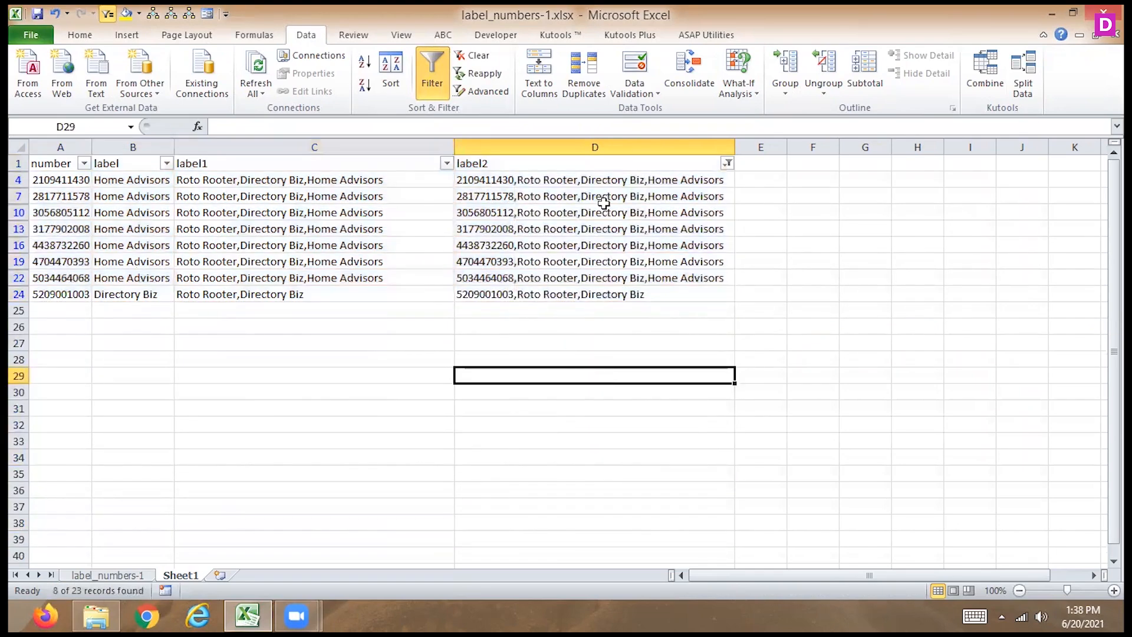
{"action": "left_click_drag", "start_coordinate": [587, 196], "coordinate": [588, 290]}
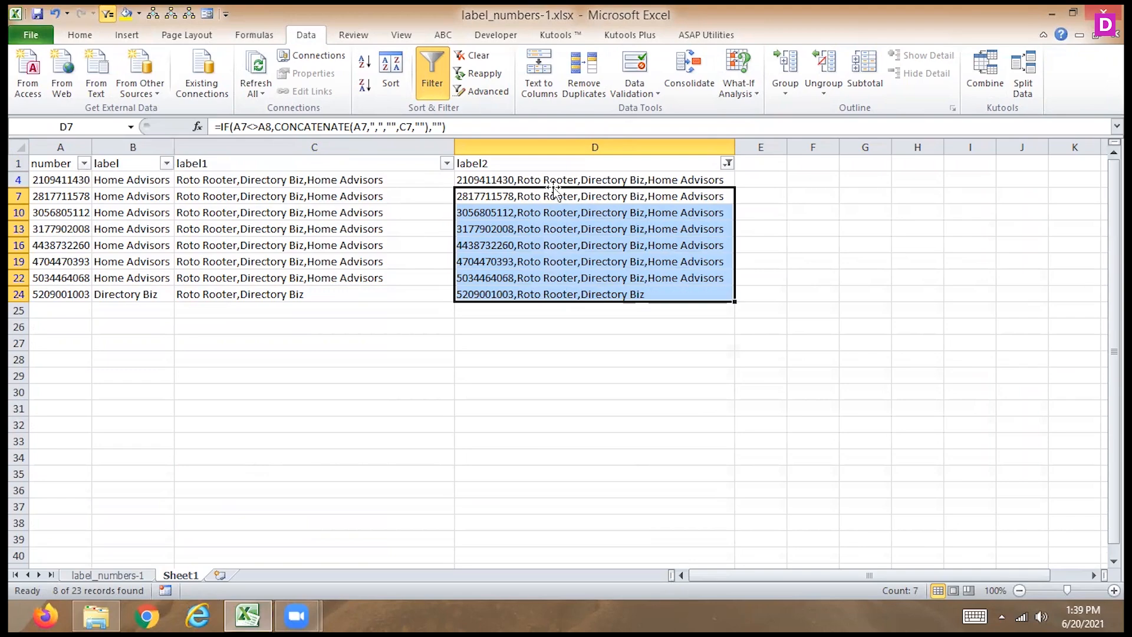
{"action": "left_click", "coordinate": [727, 164]}
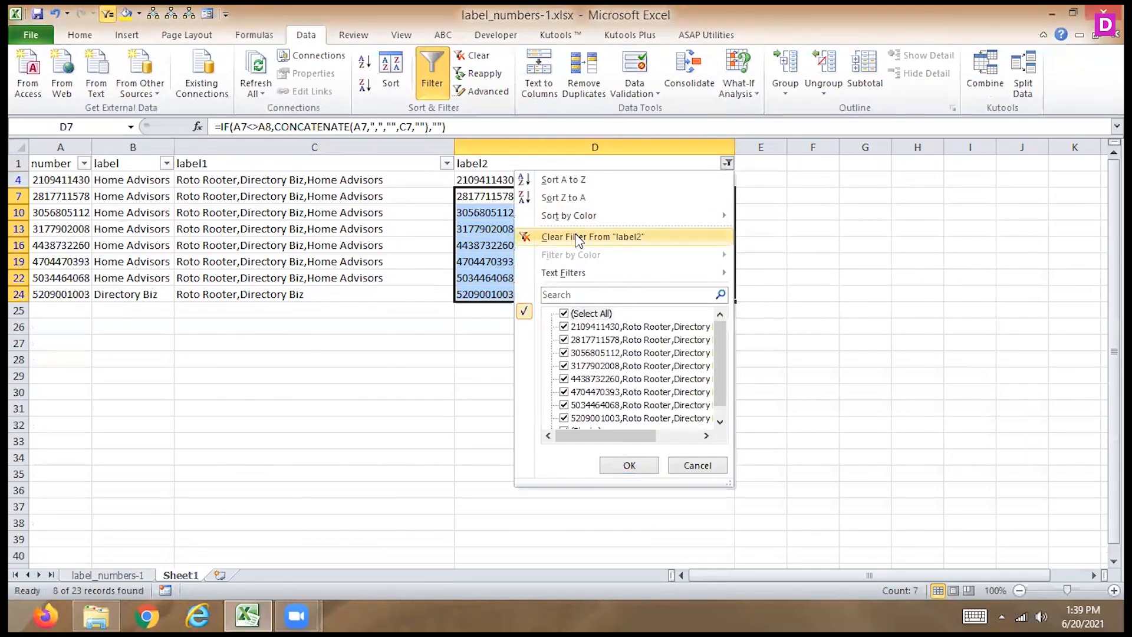
{"action": "left_click", "coordinate": [578, 237]}
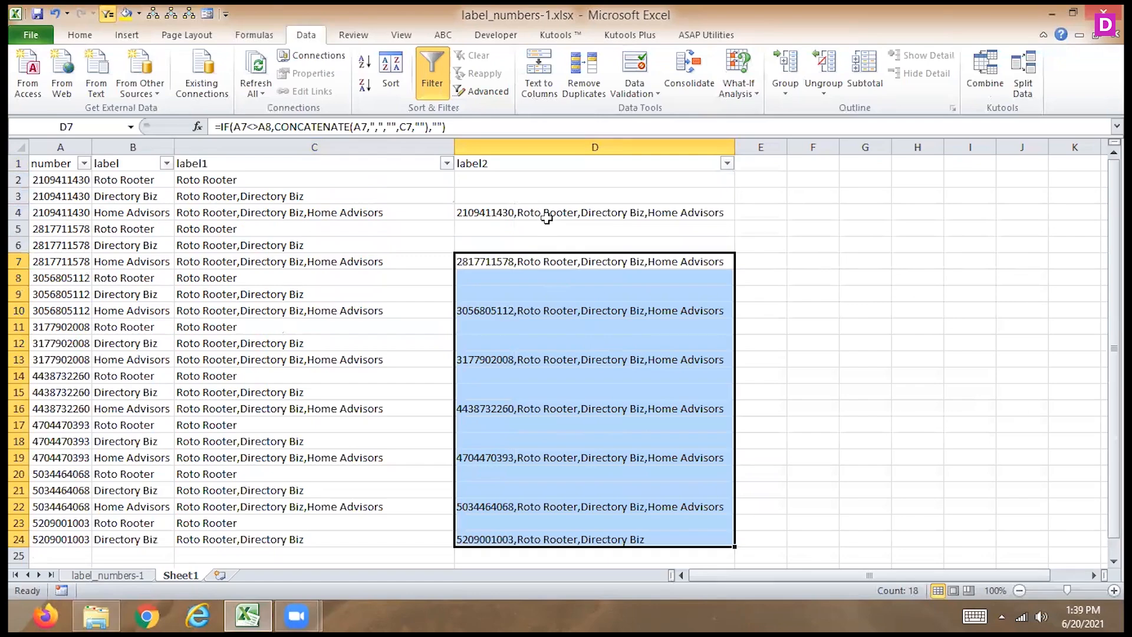
{"action": "left_click", "coordinate": [547, 217]}
{"action": "key", "text": "Left"}
{"action": "key", "text": "Left"}
{"action": "key", "text": "Left"}
{"action": "key", "text": "Up"}
{"action": "key", "text": "Up"}
{"action": "key", "text": "Up"}
{"action": "key", "text": "Right"}
{"action": "key", "text": "Right"}
{"action": "key", "text": "Right"}
{"action": "key", "text": "Right"}
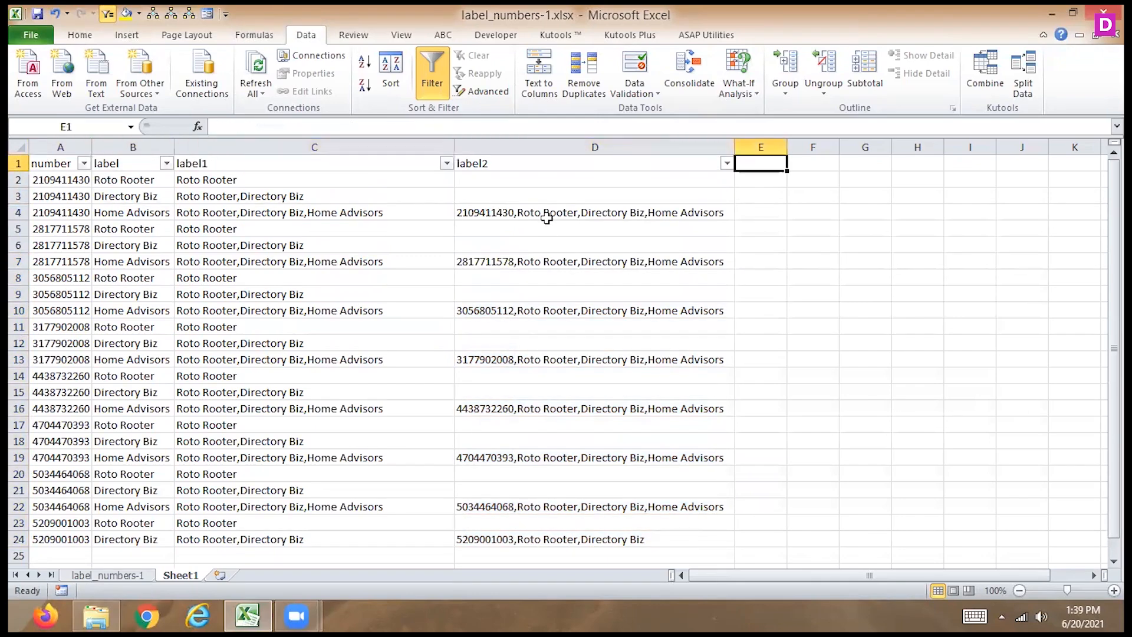
{"action": "key", "text": "Left"}
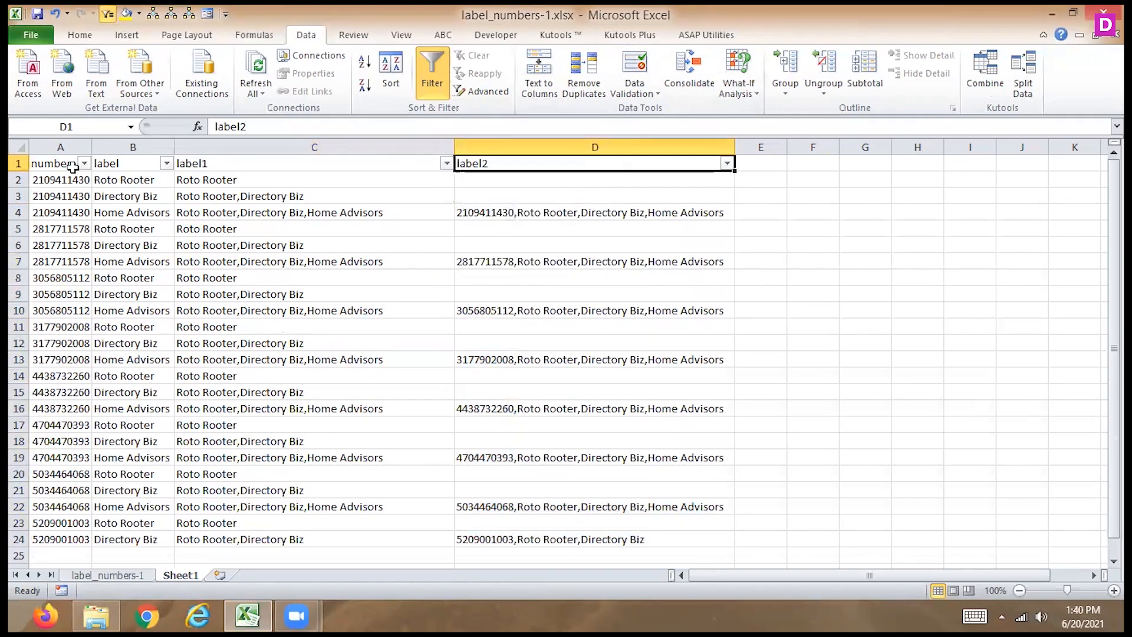
- Filter the label2 column to exclude its blank entries
{"action": "left_click", "coordinate": [727, 163]}
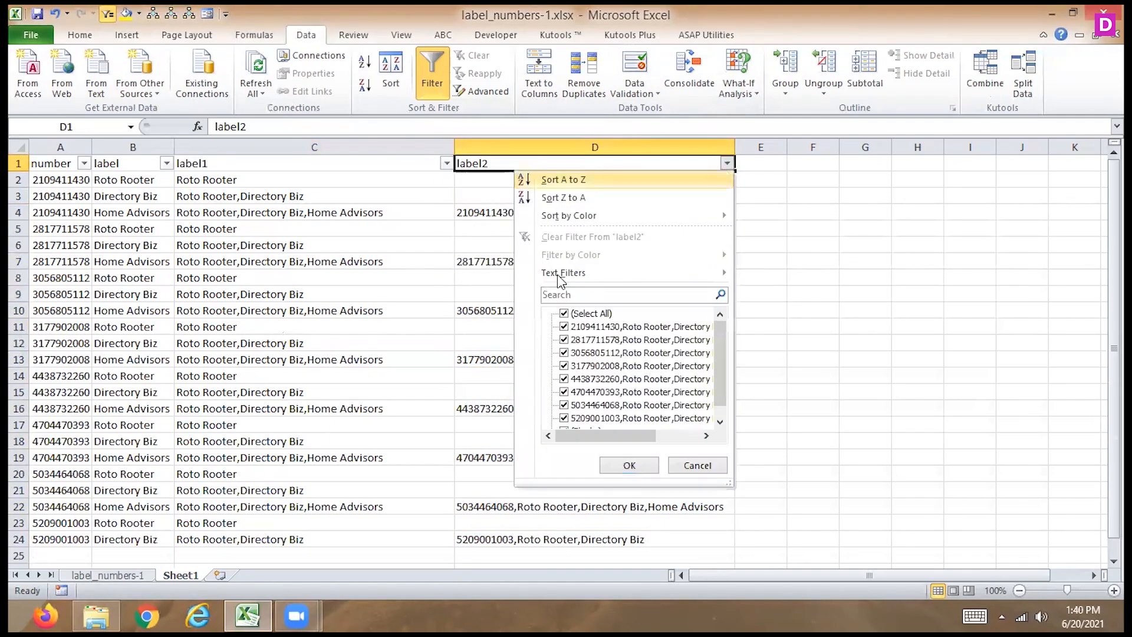
{"action": "left_click_drag", "start_coordinate": [718, 366], "coordinate": [707, 423]}
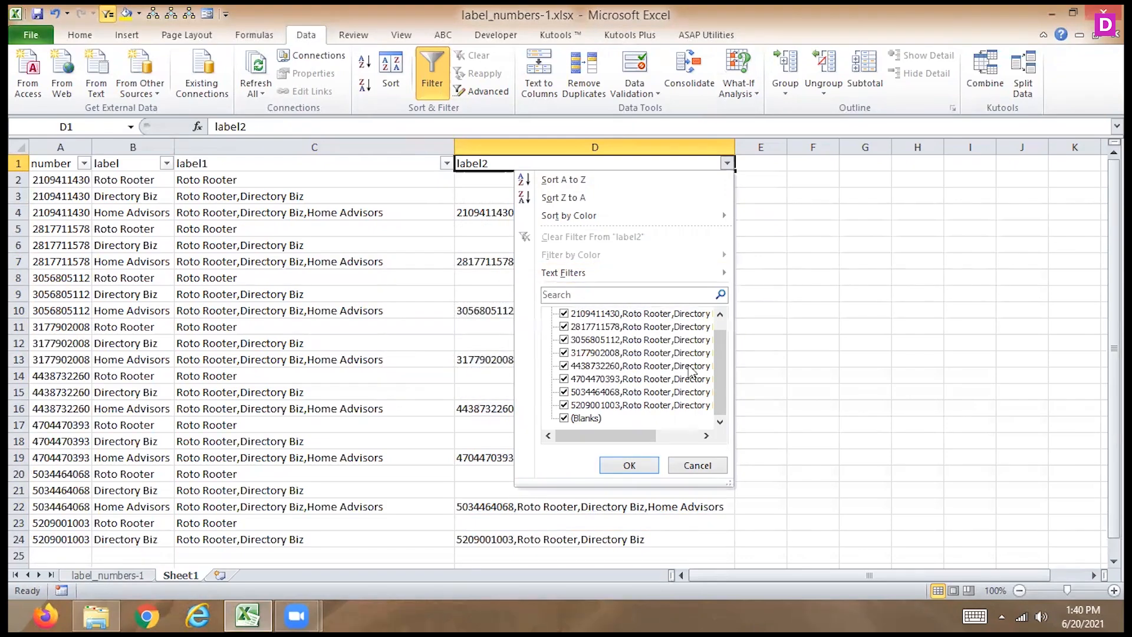
{"action": "left_click", "coordinate": [590, 418]}
{"action": "left_click", "coordinate": [592, 420]}
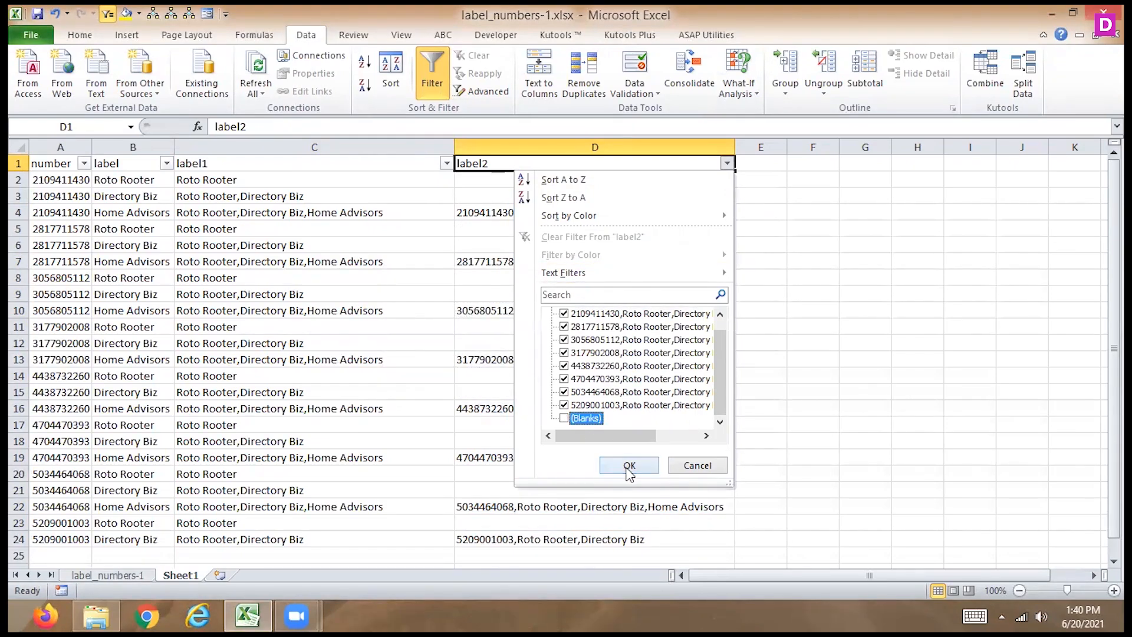
{"action": "left_click", "coordinate": [629, 466]}
- Set the font color of the visible label2 entries in D4:D24 to red and clear the label2 filter
{"action": "left_click_drag", "start_coordinate": [497, 177], "coordinate": [513, 292]}
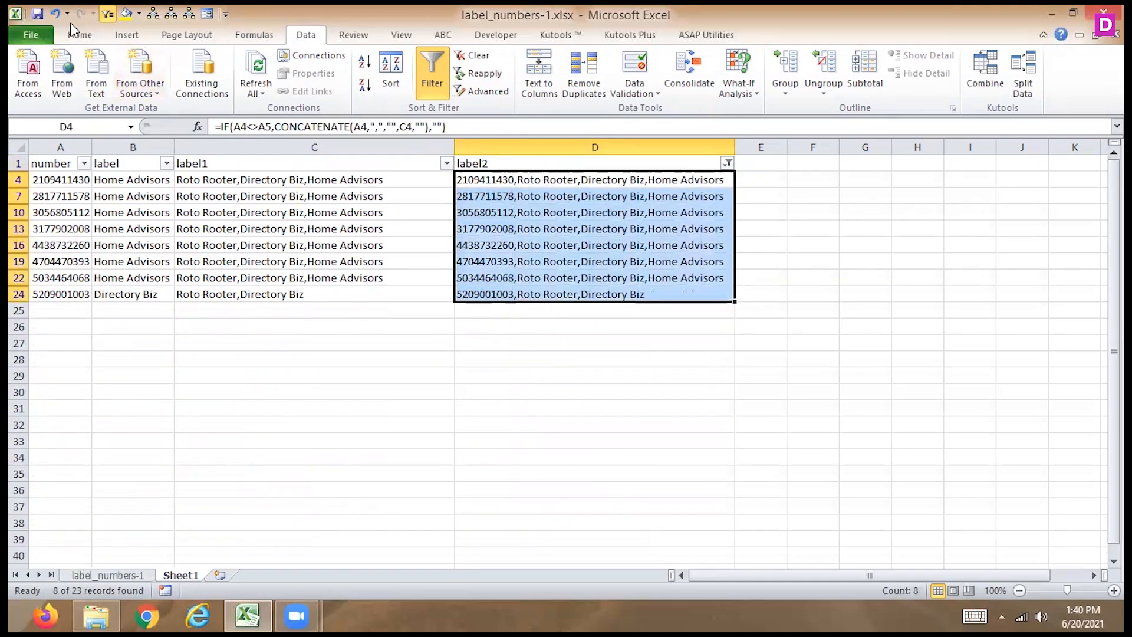
{"action": "left_click", "coordinate": [79, 35]}
{"action": "left_click", "coordinate": [279, 88]}
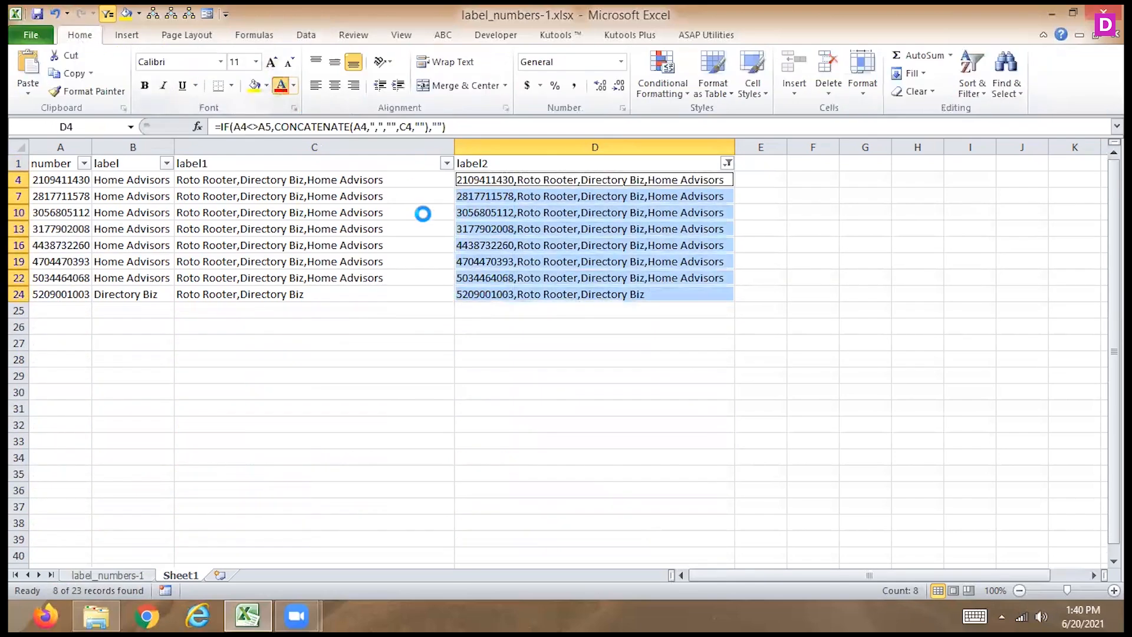
{"action": "left_click", "coordinate": [727, 163]}
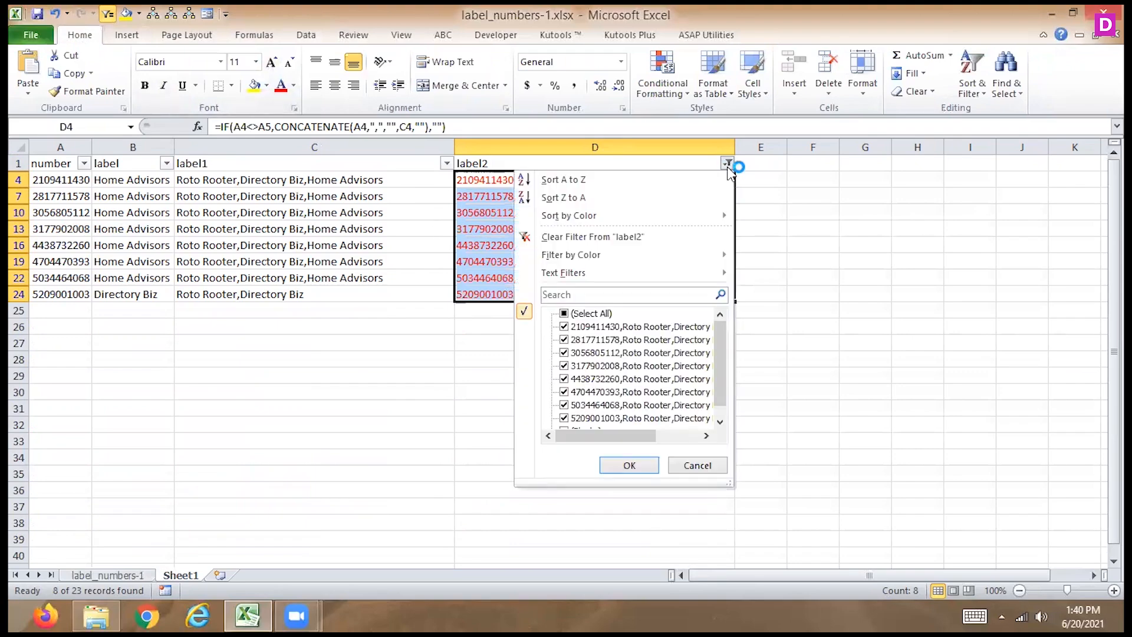
{"action": "left_click", "coordinate": [571, 237]}
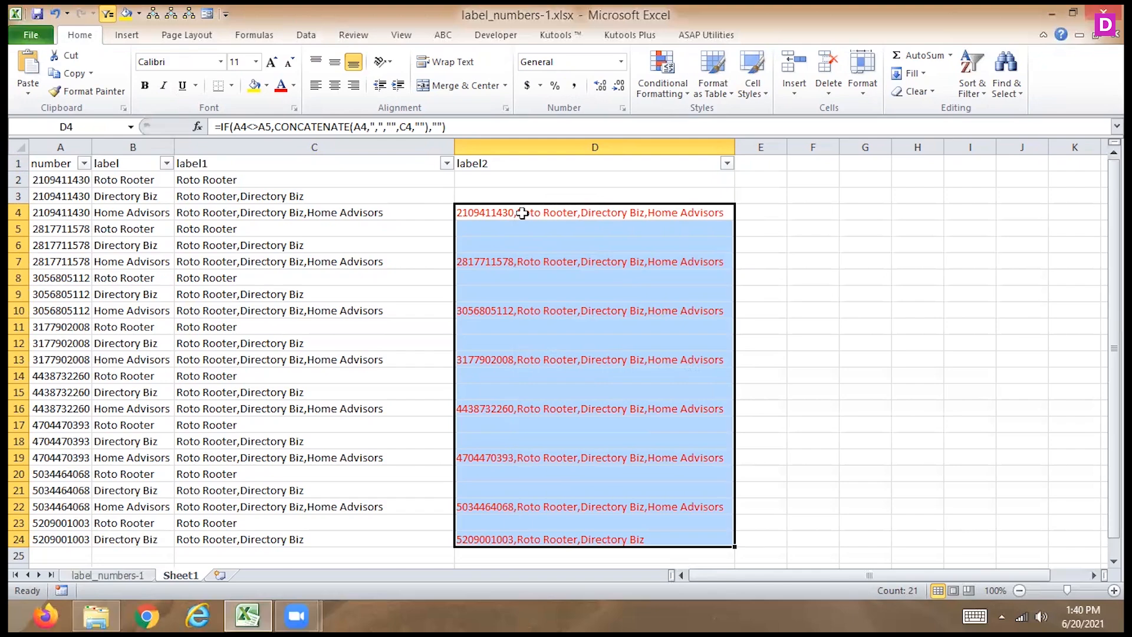
- Compare the formula in C4 with the CONCATENATE formula in D4
{"action": "key", "text": "Left"}
{"action": "key", "text": "Left"}
{"action": "key", "text": "Left"}
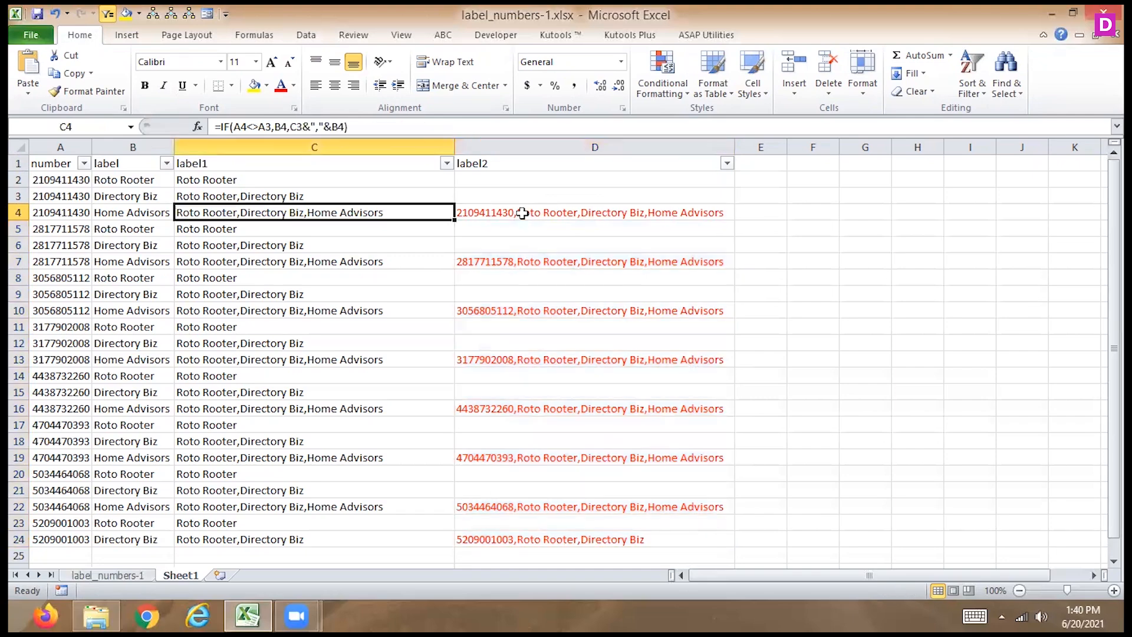
{"action": "key", "text": "Right"}
{"action": "key", "text": "Right"}
{"action": "key", "text": "Right"}
{"action": "key", "text": "Right"}
{"action": "key", "text": "Right"}
{"action": "key", "text": "Left"}
{"action": "key", "text": "Left"}
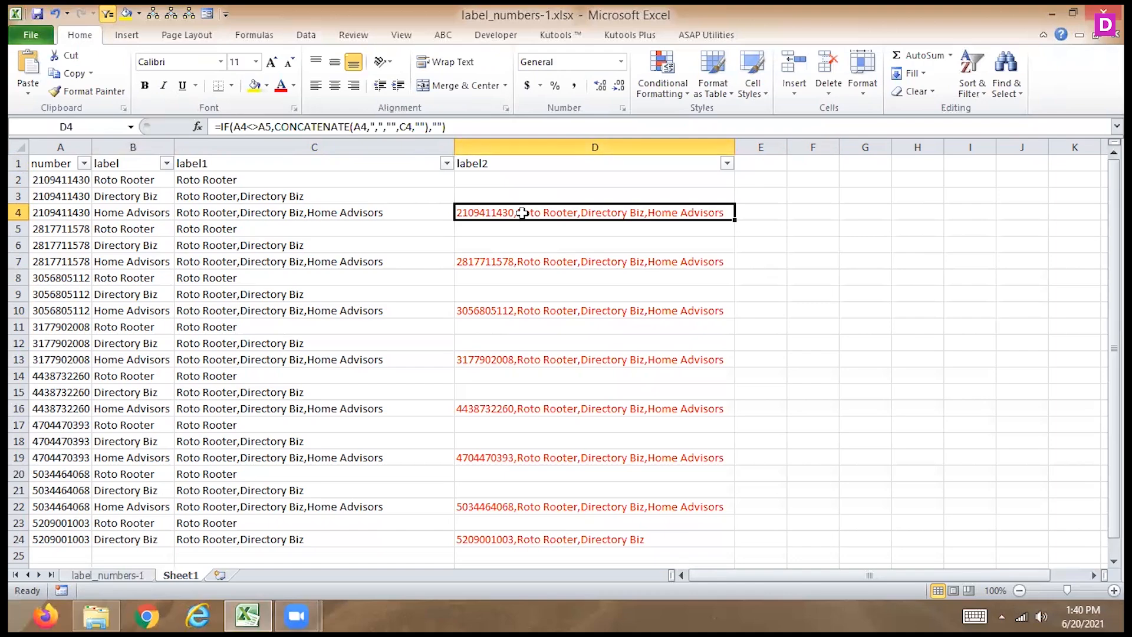
{"action": "key", "text": "Right"}
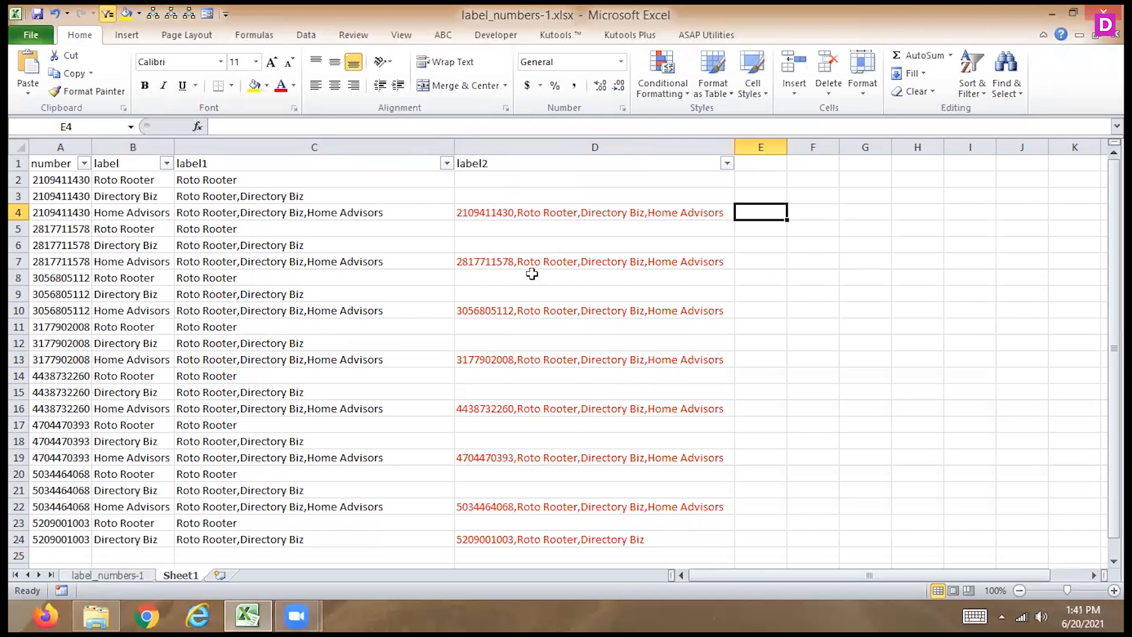
{"action": "left_click", "coordinate": [428, 219]}
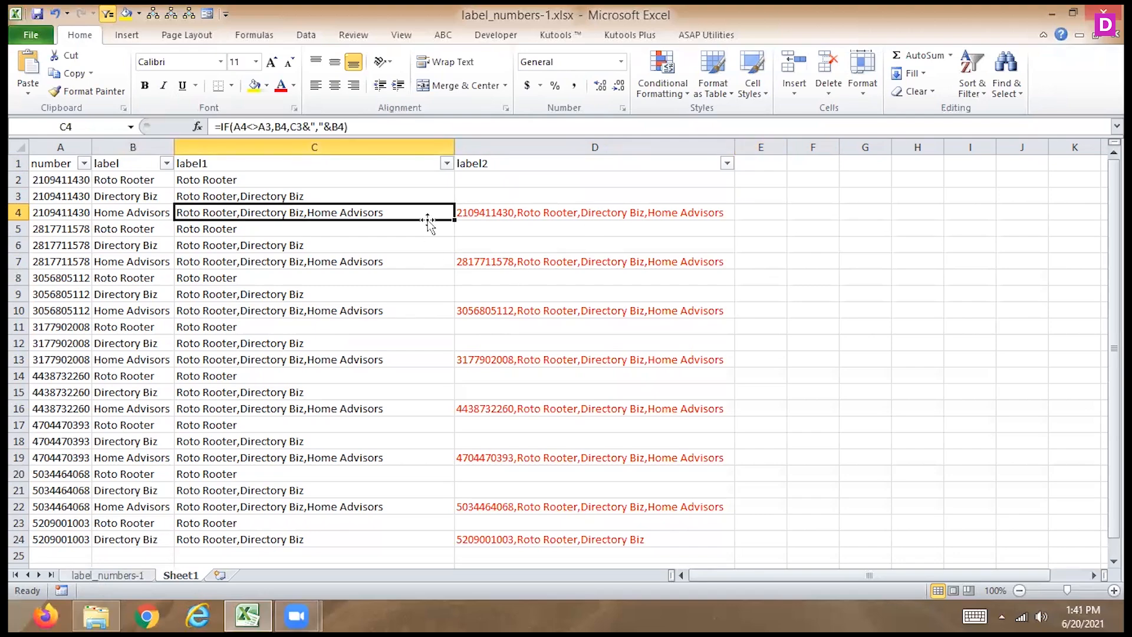
{"action": "left_click", "coordinate": [33, 34]}
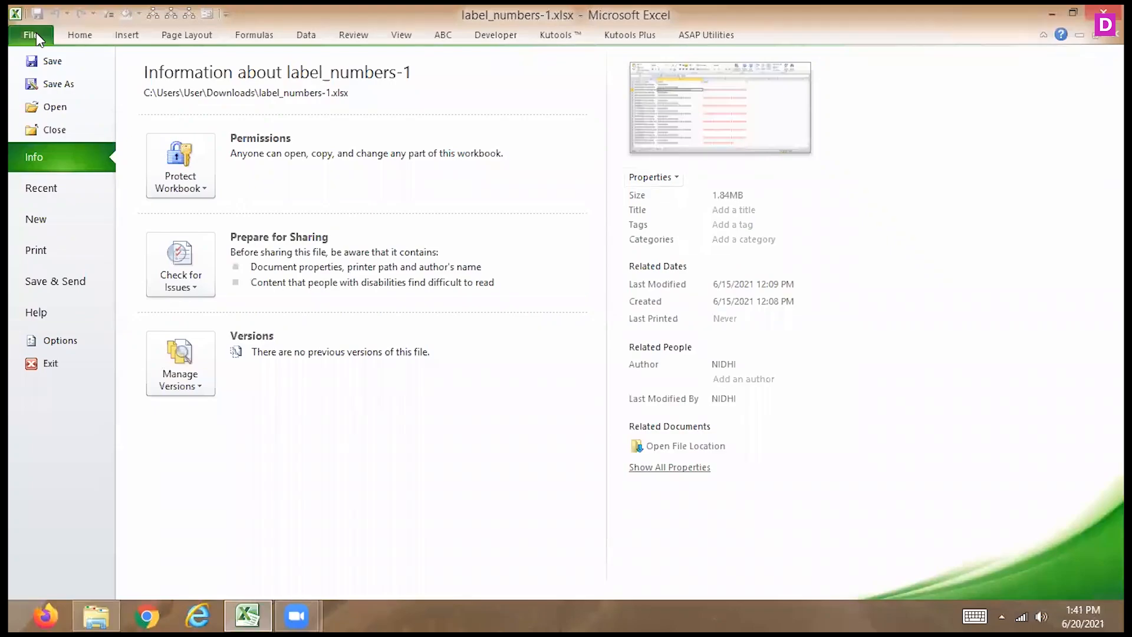
{"action": "left_click", "coordinate": [81, 35]}
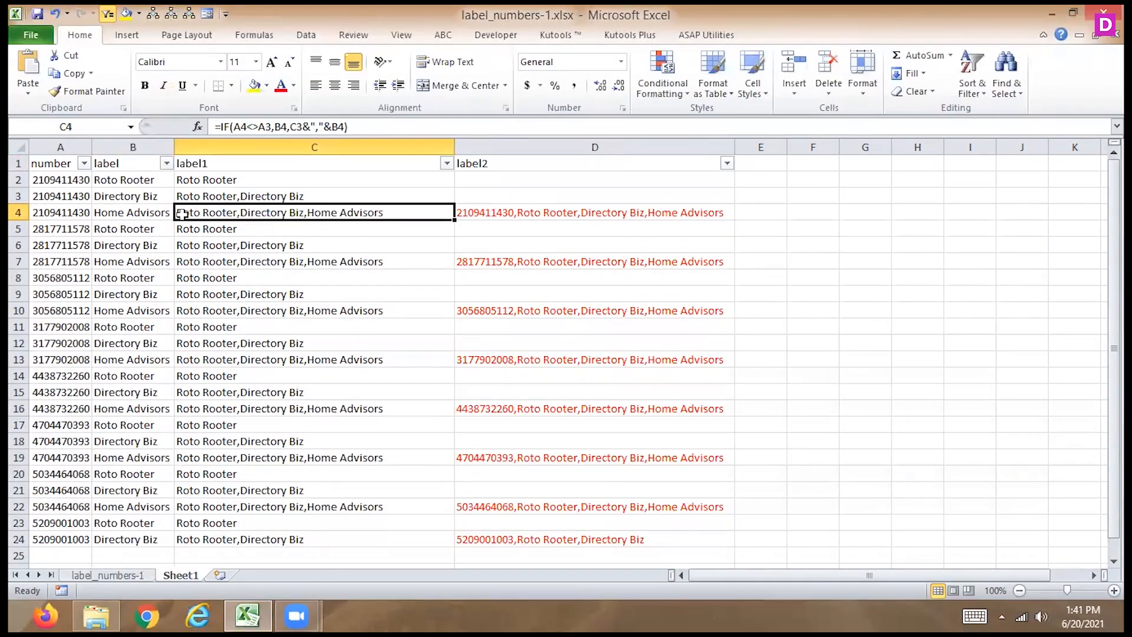
- Examine the Sheet1 tab's options and the VBA project's protection settings, and close the Visual Basic editor without changes
{"action": "right_click", "coordinate": [177, 575]}
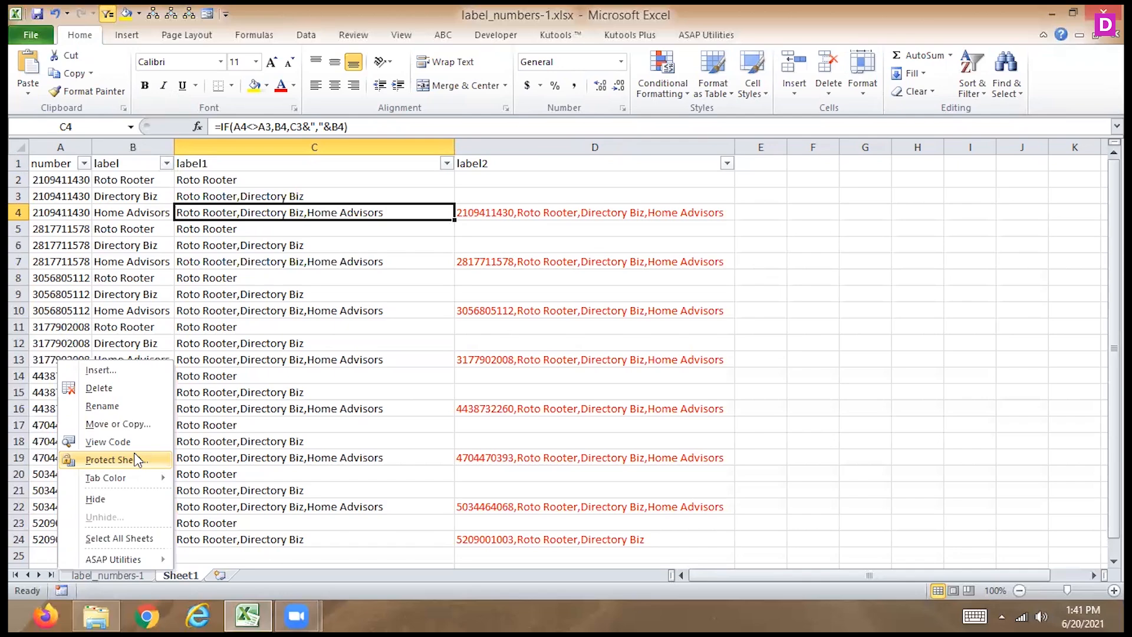
{"action": "left_click", "coordinate": [401, 326]}
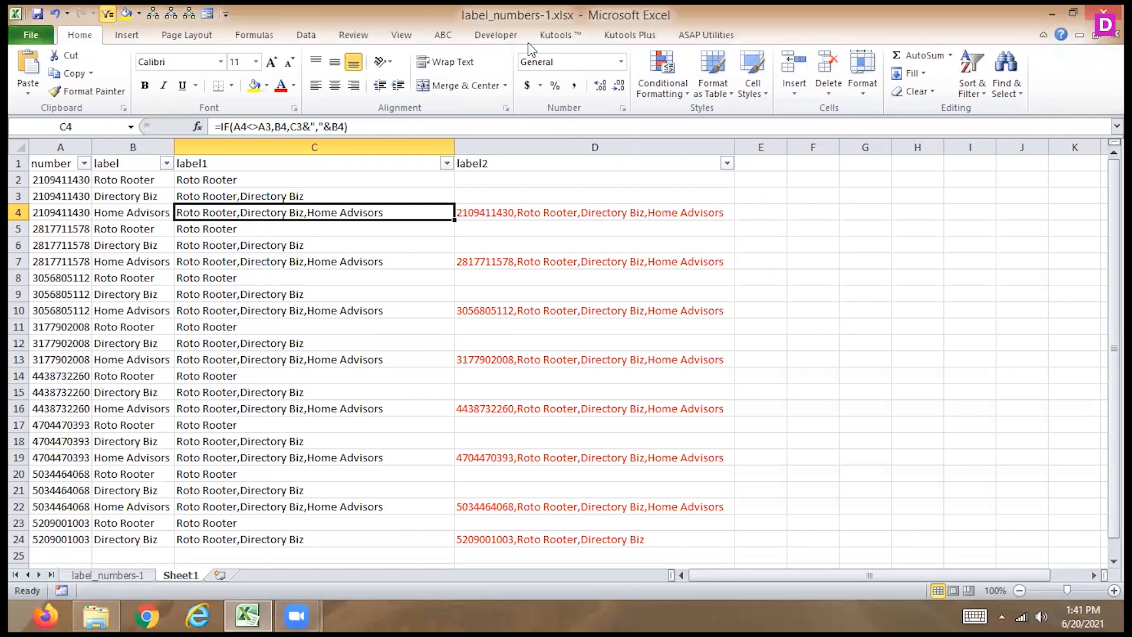
{"action": "left_click", "coordinate": [497, 36]}
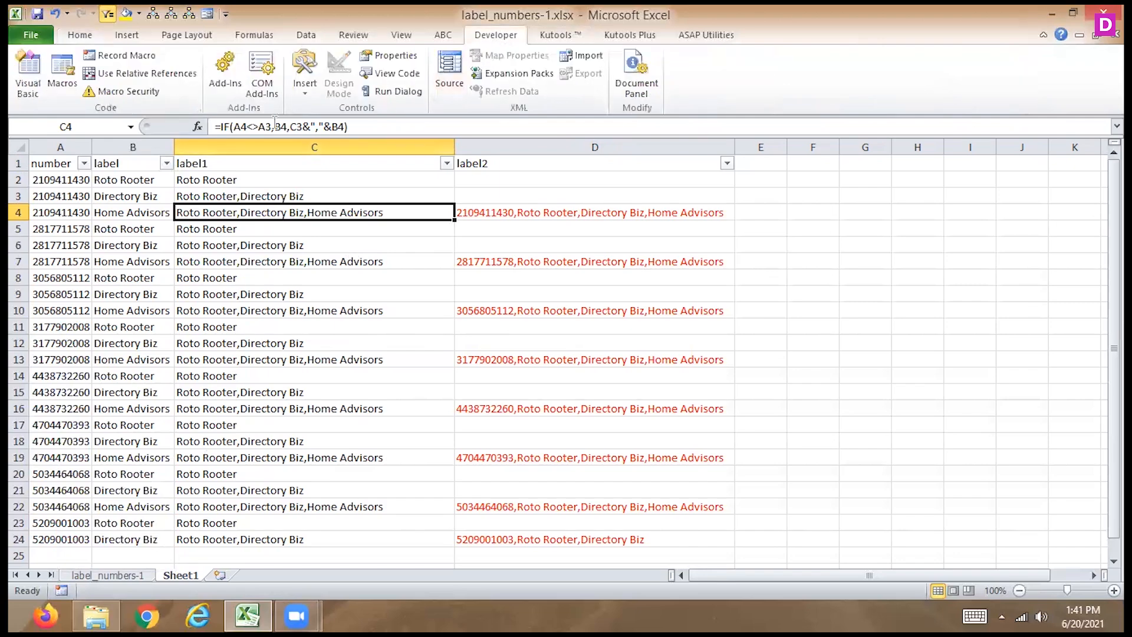
{"action": "left_click", "coordinate": [28, 73]}
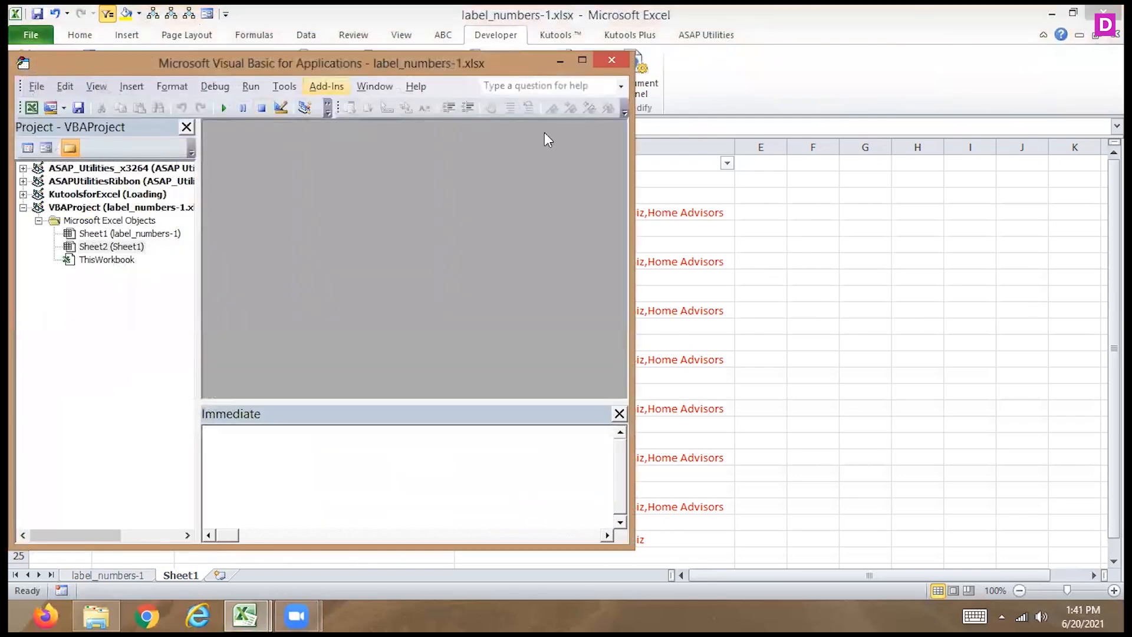
{"action": "double_click", "coordinate": [321, 64]}
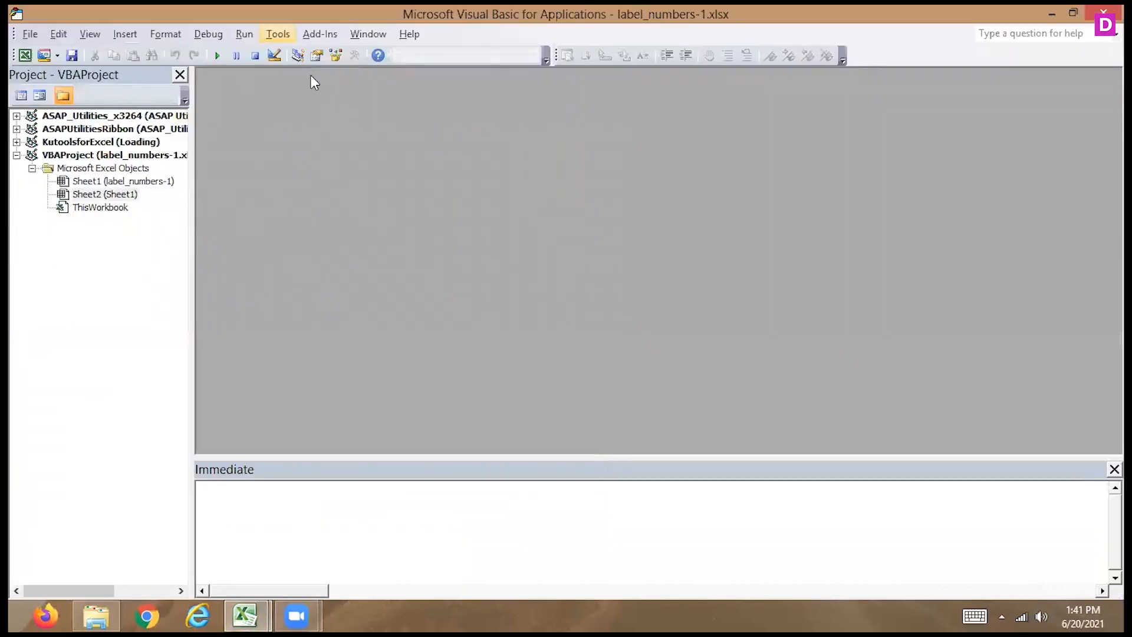
{"action": "left_click", "coordinate": [276, 36]}
{"action": "left_click", "coordinate": [227, 134]}
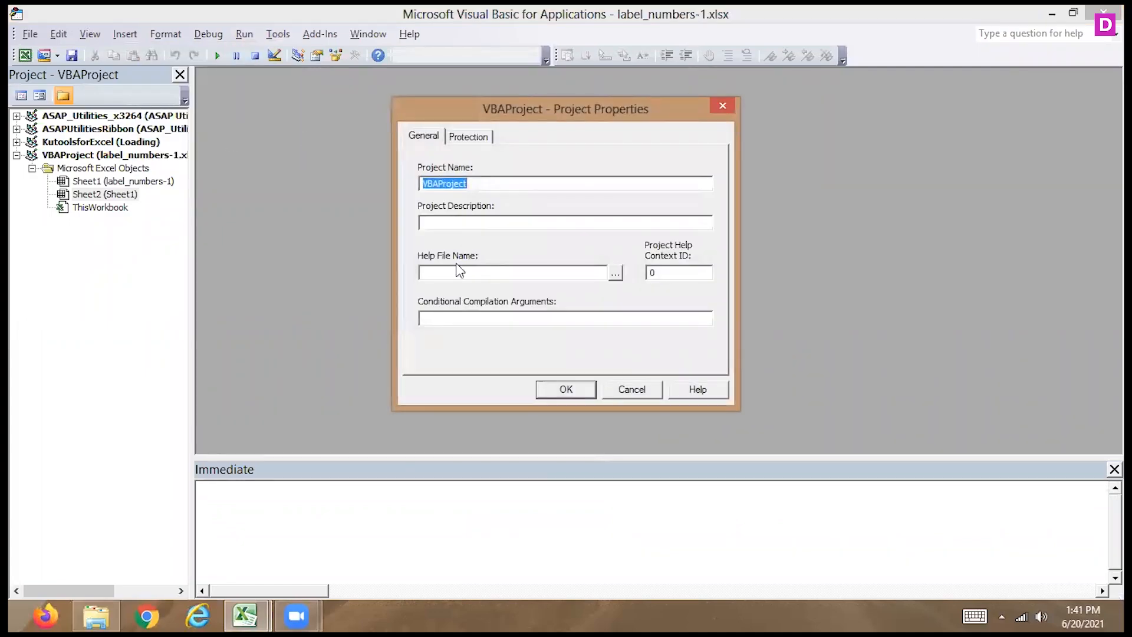
{"action": "left_click", "coordinate": [470, 137]}
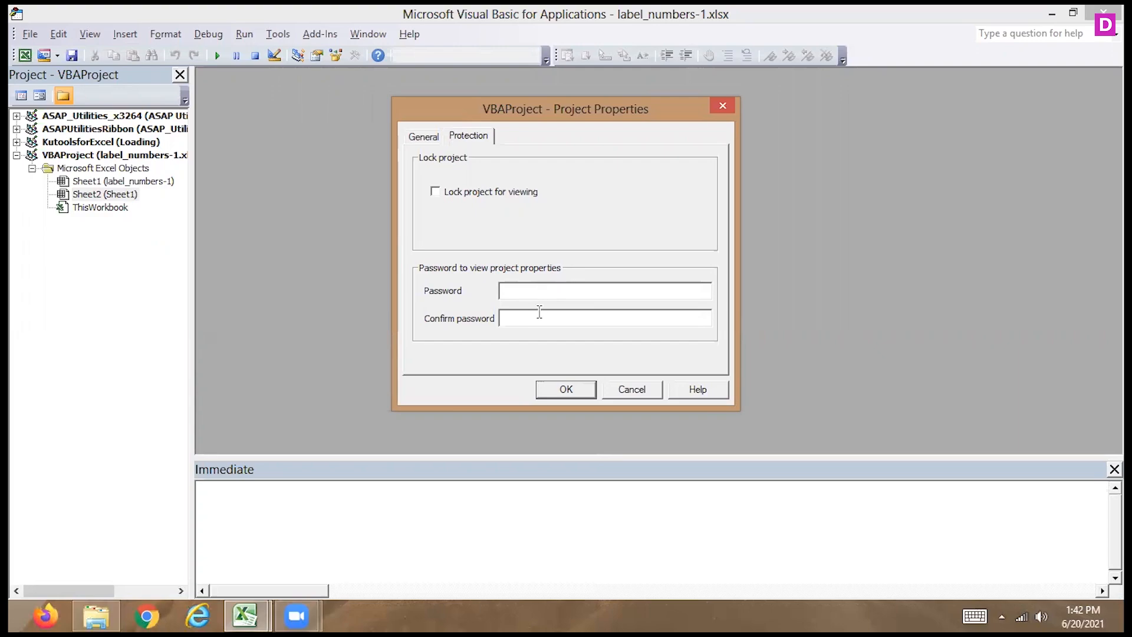
{"action": "left_click", "coordinate": [638, 390]}
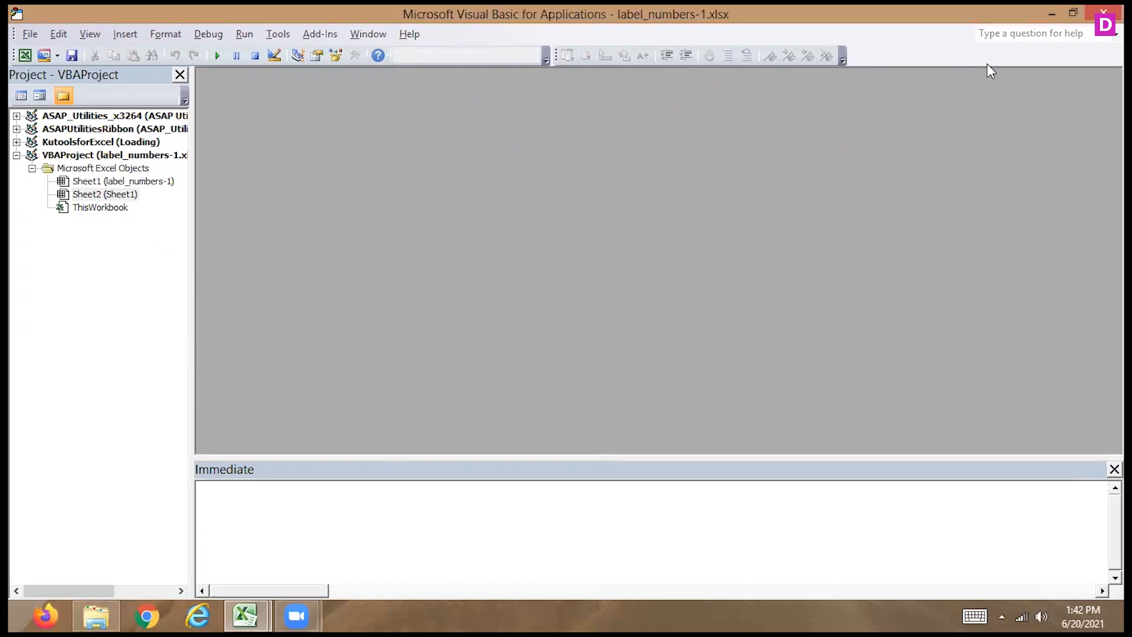
{"action": "left_click", "coordinate": [1103, 12]}
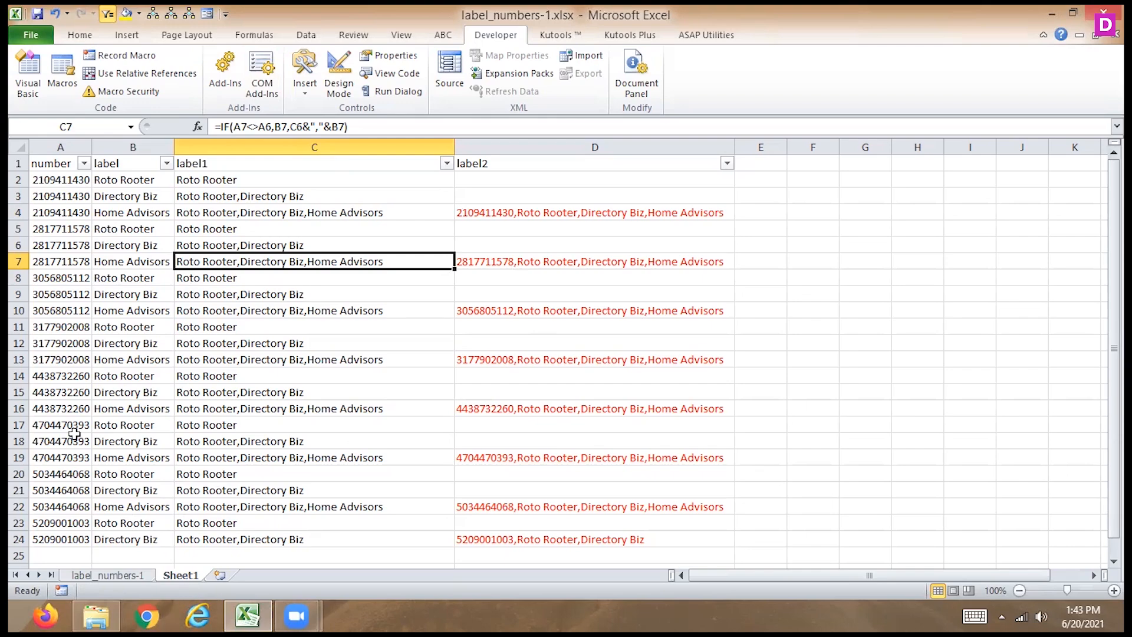
- Open the recent workbook AgingAnalysis (CAAT).xlsm and go to its Data sheet
{"action": "left_click", "coordinate": [31, 35]}
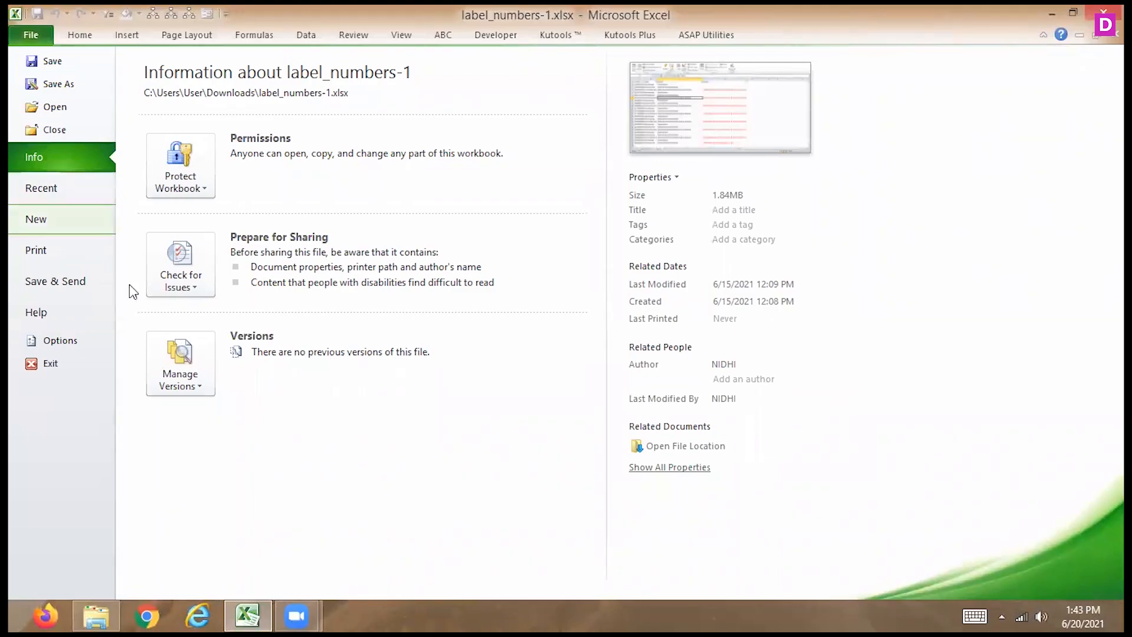
{"action": "mouse_move", "coordinate": [261, 613]}
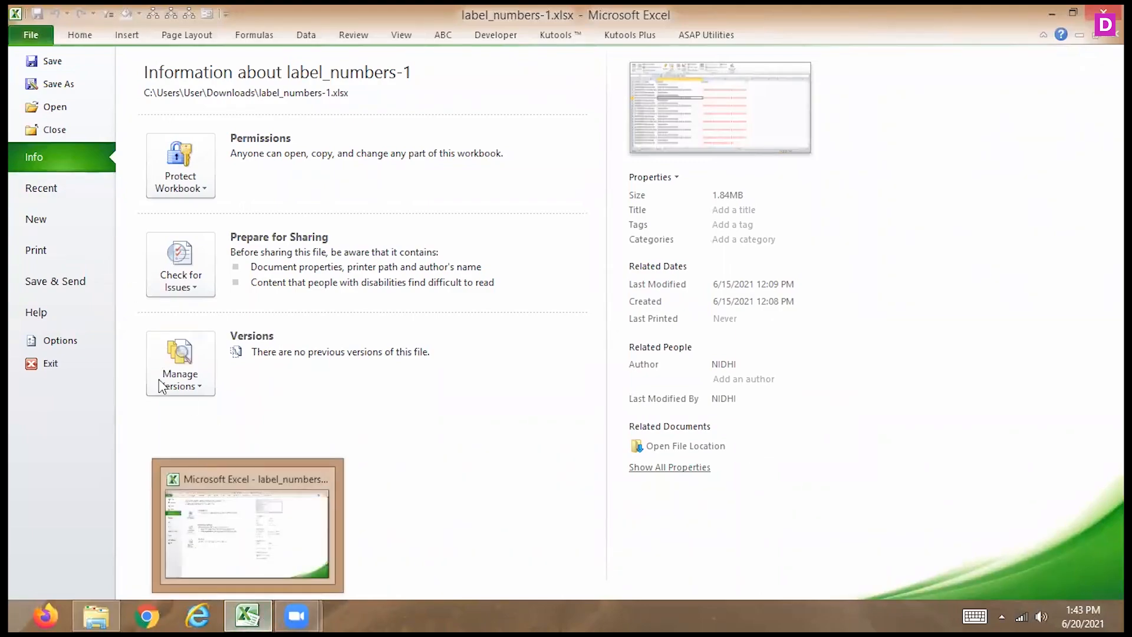
{"action": "left_click", "coordinate": [56, 185]}
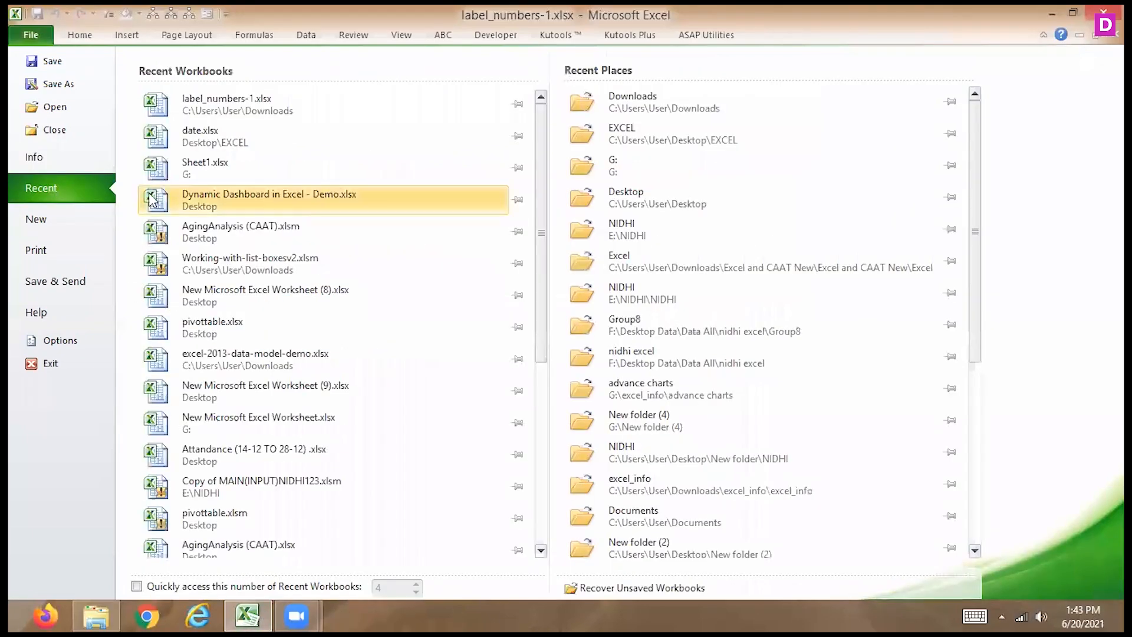
{"action": "left_click", "coordinate": [272, 225]}
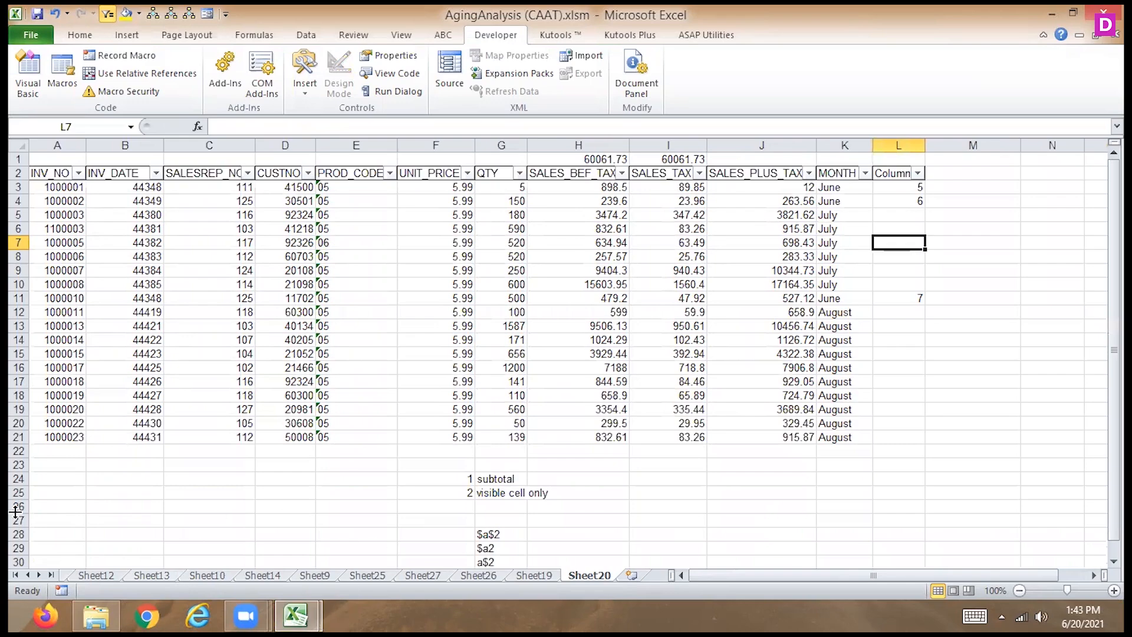
{"action": "left_click", "coordinate": [26, 574]}
{"action": "left_click", "coordinate": [27, 575]}
{"action": "left_click", "coordinate": [27, 575]}
{"action": "left_click", "coordinate": [26, 575]}
{"action": "left_click", "coordinate": [26, 575]}
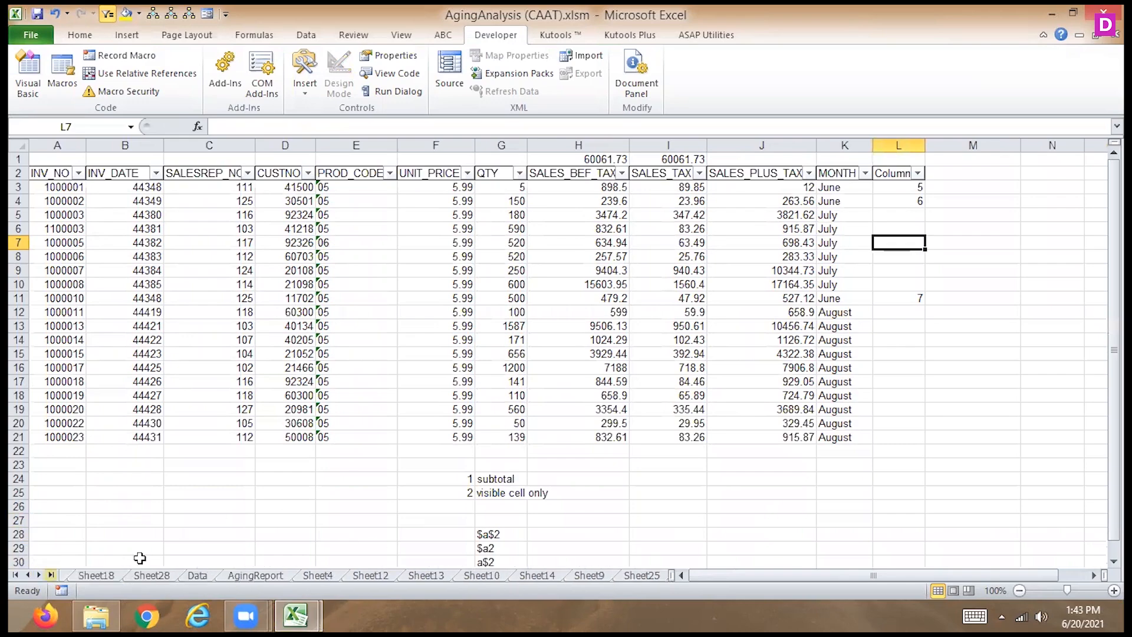
{"action": "left_click", "coordinate": [200, 579]}
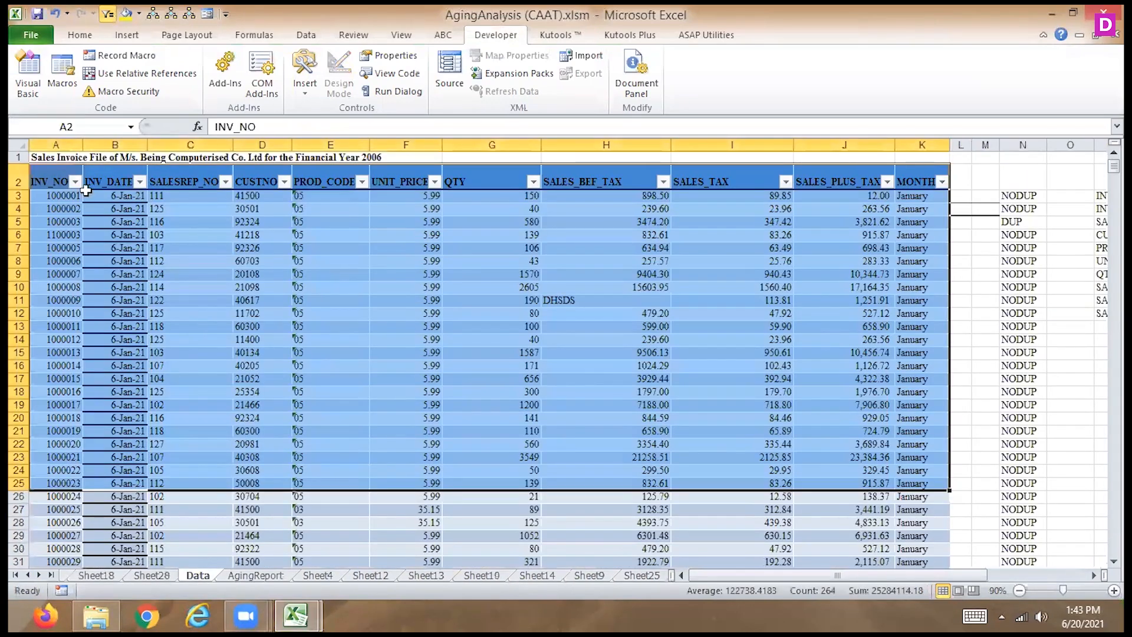
{"action": "left_click_drag", "start_coordinate": [51, 182], "coordinate": [942, 531]}
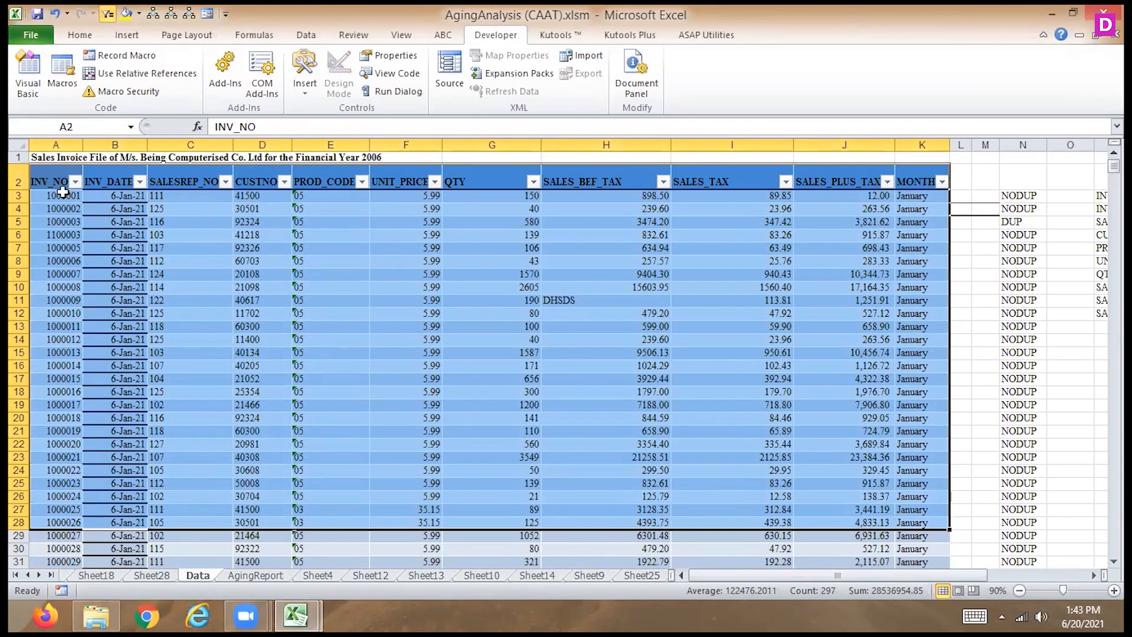
{"action": "left_click_drag", "start_coordinate": [58, 181], "coordinate": [921, 578]}
{"action": "key", "text": "ctrl+shift+Down"}
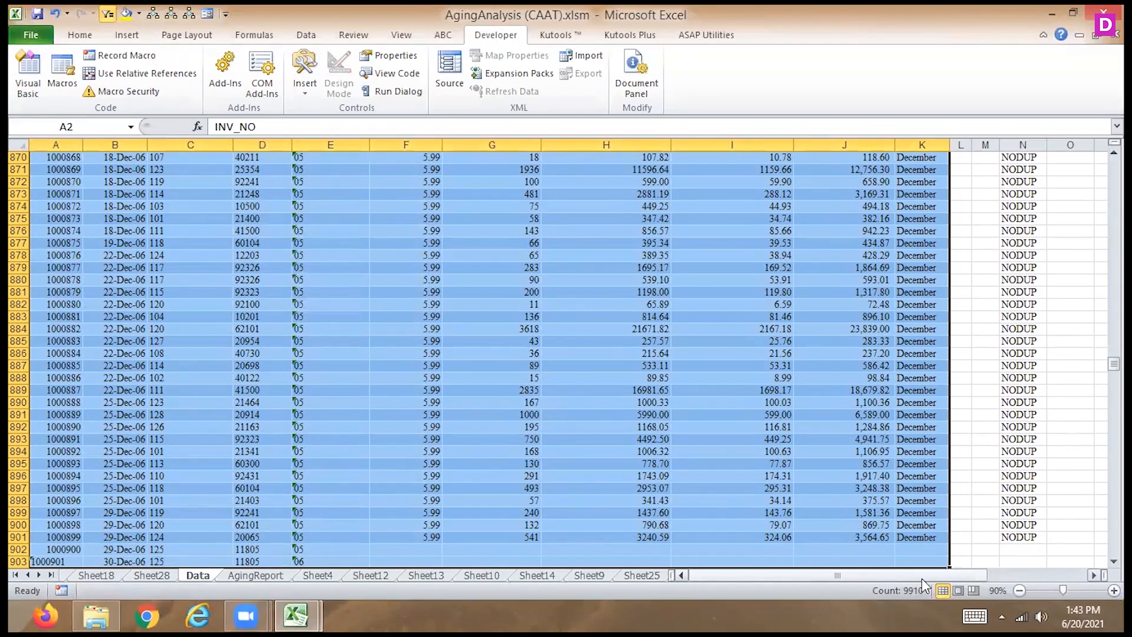
{"action": "key", "text": "ctrl+c"}
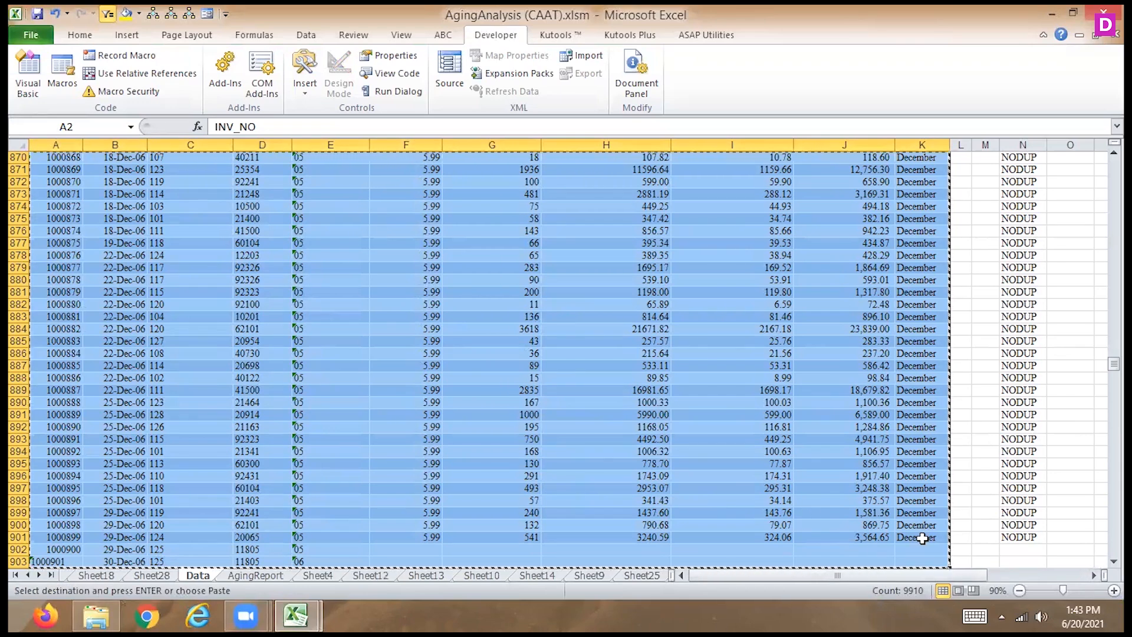
{"action": "left_click", "coordinate": [922, 535]}
{"action": "key", "text": "Escape"}
- Clear the incomplete entries at the end of the invoice data and delete rows 902 and 903
{"action": "left_click_drag", "start_coordinate": [46, 560], "coordinate": [301, 551]}
{"action": "key", "text": "Delete"}
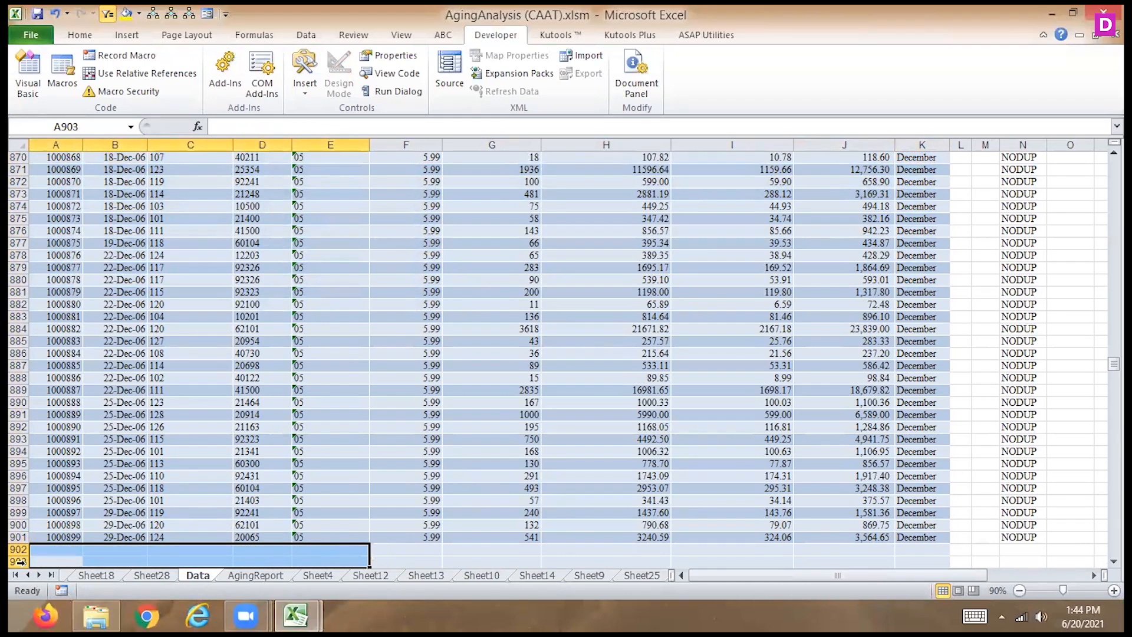
{"action": "left_click_drag", "start_coordinate": [18, 548], "coordinate": [20, 561]}
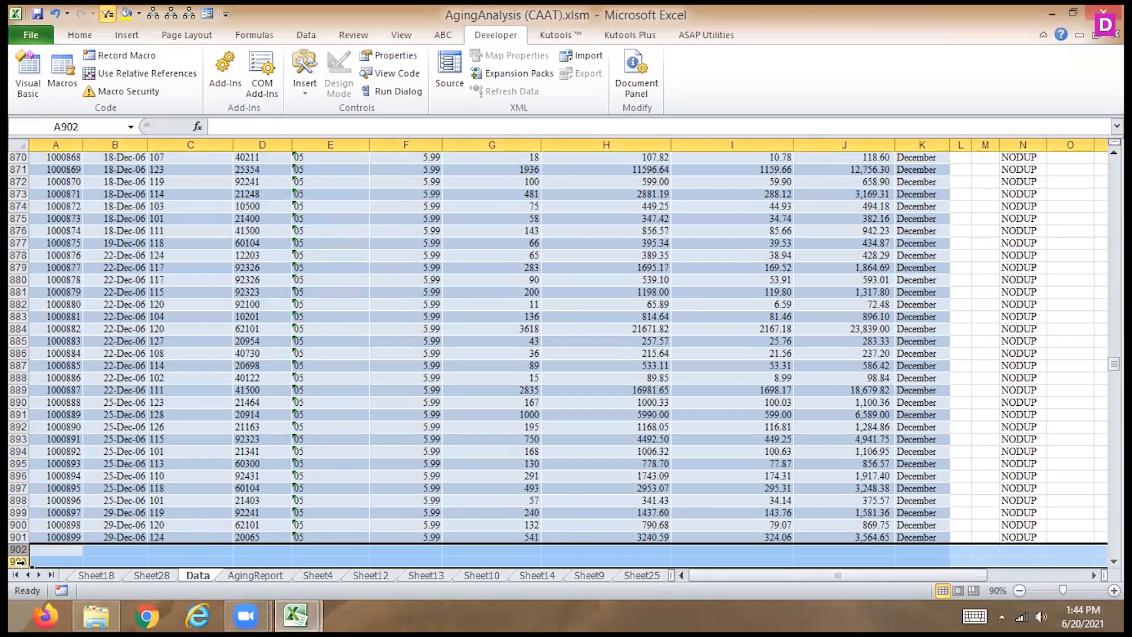
{"action": "key", "text": "ctrl+minus"}
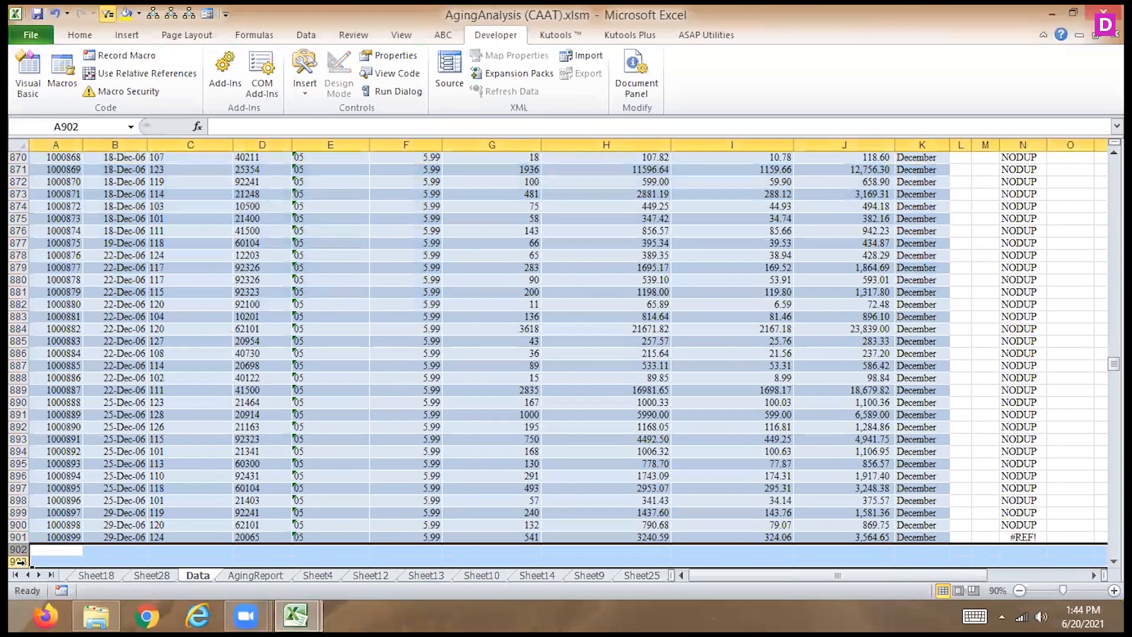
- Copy the invoice data A2:K901, from the INV_NO header through the last MONTH entry
{"action": "left_click", "coordinate": [75, 451]}
{"action": "key", "text": "Up"}
{"action": "key", "text": "Up"}
{"action": "key", "text": "Up"}
{"action": "key", "text": "Up"}
{"action": "key", "text": "Up"}
{"action": "key", "text": "Up"}
{"action": "key", "text": "Up"}
{"action": "key", "text": "Up"}
{"action": "key", "text": "Up"}
{"action": "key", "text": "Up"}
{"action": "key", "text": "Up"}
{"action": "key", "text": "Up"}
{"action": "key", "text": "Up"}
{"action": "key", "text": "Up"}
{"action": "key", "text": "Up"}
{"action": "key", "text": "Up"}
{"action": "key", "text": "Up"}
{"action": "key", "text": "Up"}
{"action": "key", "text": "Up"}
{"action": "key", "text": "Up"}
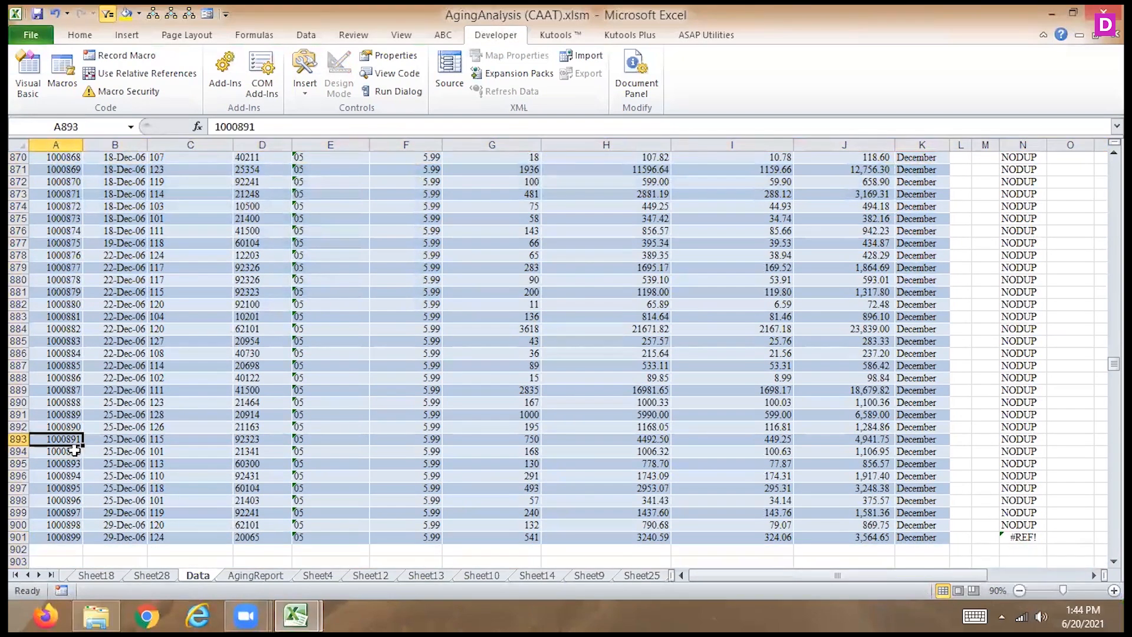
{"action": "key", "text": "Up"}
{"action": "key", "text": "Up"}
{"action": "key", "text": "Up"}
{"action": "key", "text": "Up"}
{"action": "key", "text": "Up"}
{"action": "key", "text": "Up"}
{"action": "key", "text": "Up"}
{"action": "key", "text": "Up"}
{"action": "key", "text": "Up"}
{"action": "key", "text": "Up"}
{"action": "key", "text": "Up"}
{"action": "key", "text": "Up"}
{"action": "key", "text": "Up"}
{"action": "key", "text": "Up"}
{"action": "key", "text": "Up"}
{"action": "key", "text": "Up"}
{"action": "key", "text": "Up"}
{"action": "key", "text": "Up"}
{"action": "key", "text": "Up"}
{"action": "key", "text": "Up"}
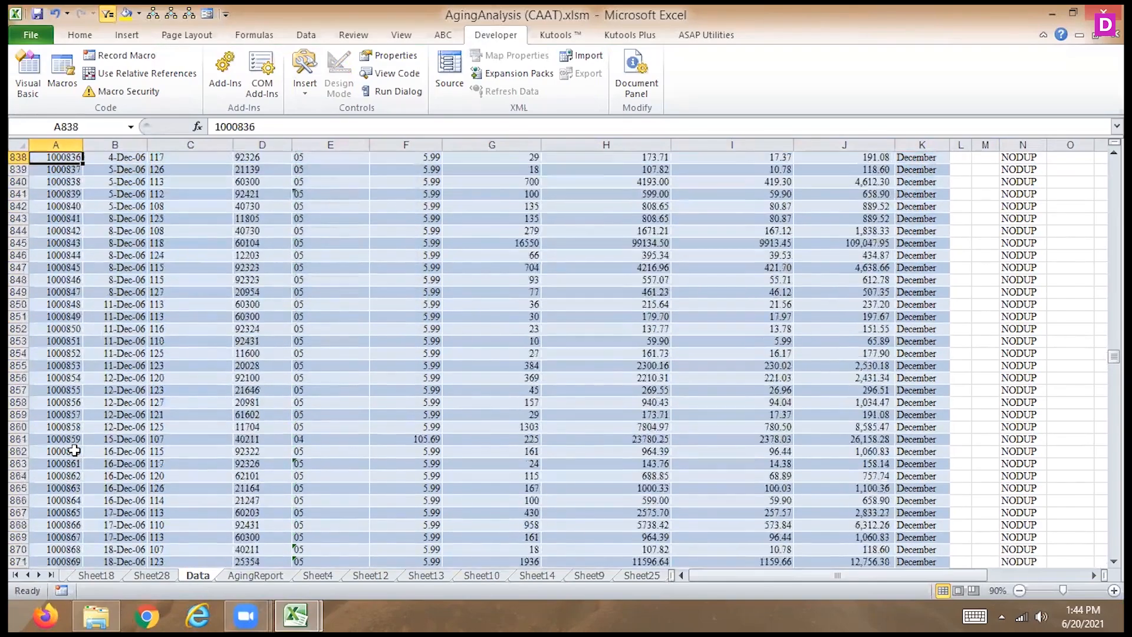
{"action": "key", "text": "ctrl+Up"}
{"action": "key", "text": "Down"}
{"action": "key", "text": "Up"}
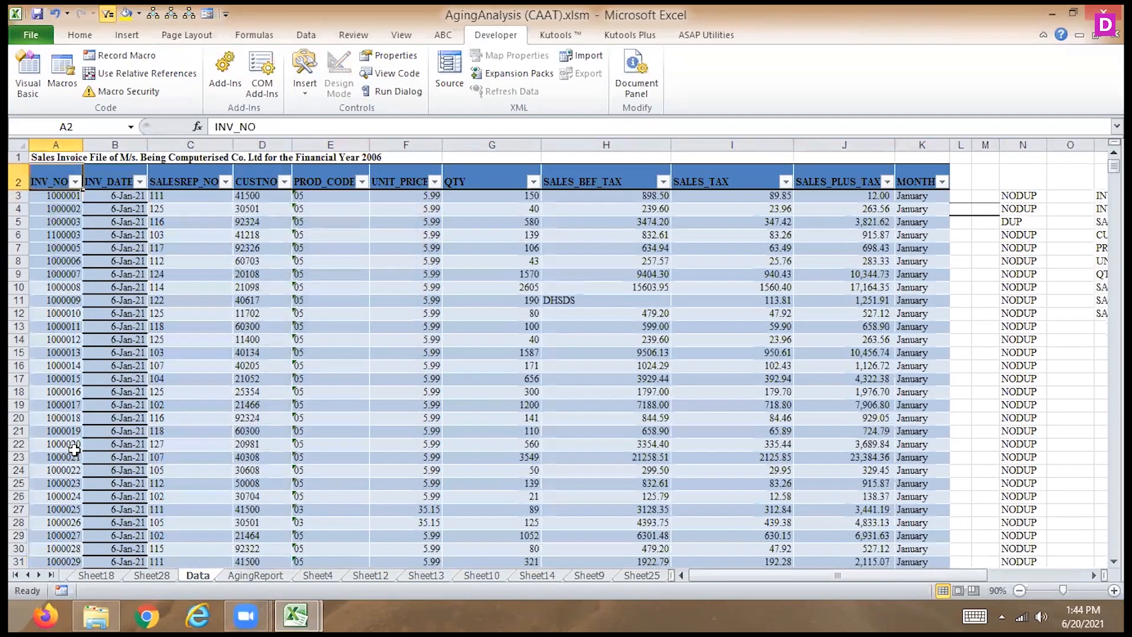
{"action": "key", "text": "ctrl+shift+Right"}
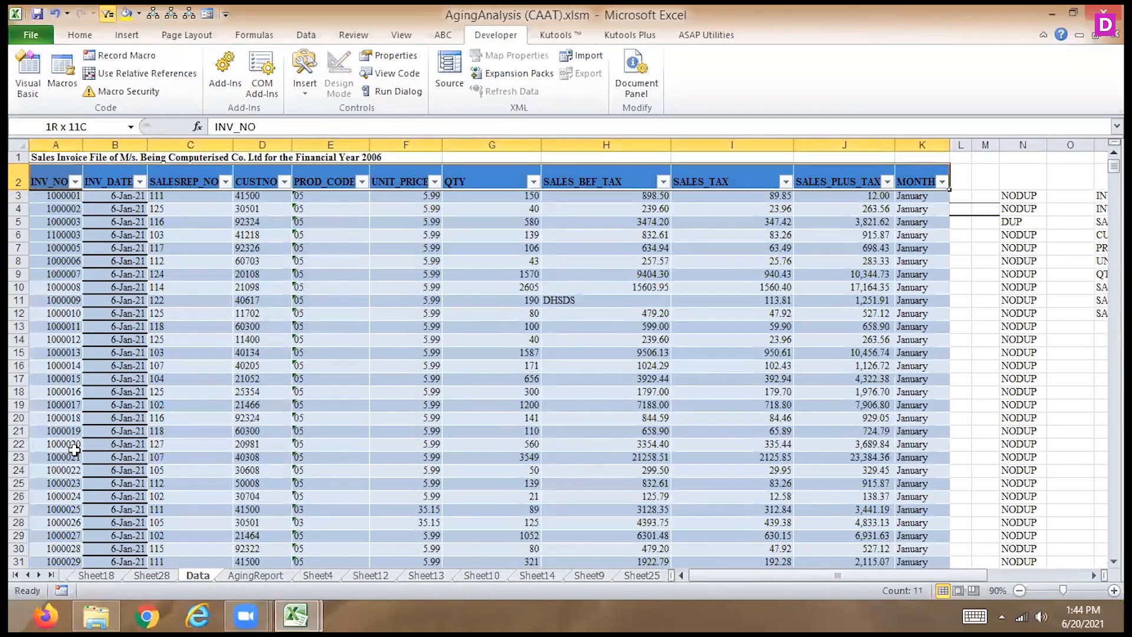
{"action": "key", "text": "ctrl+shift+Down"}
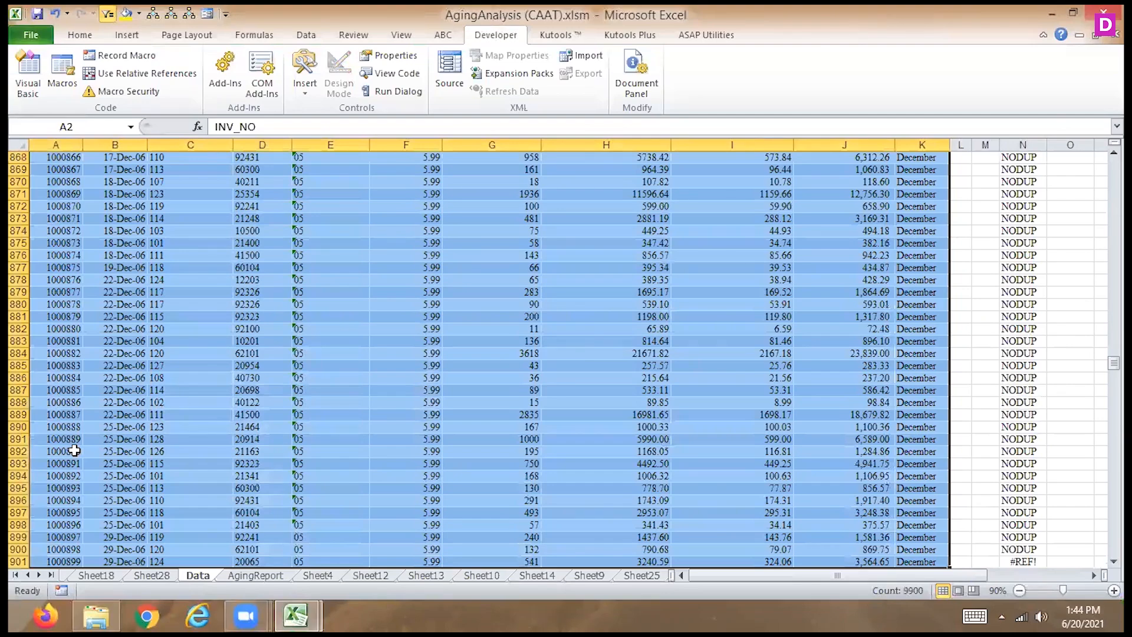
{"action": "key", "text": "ctrl+c"}
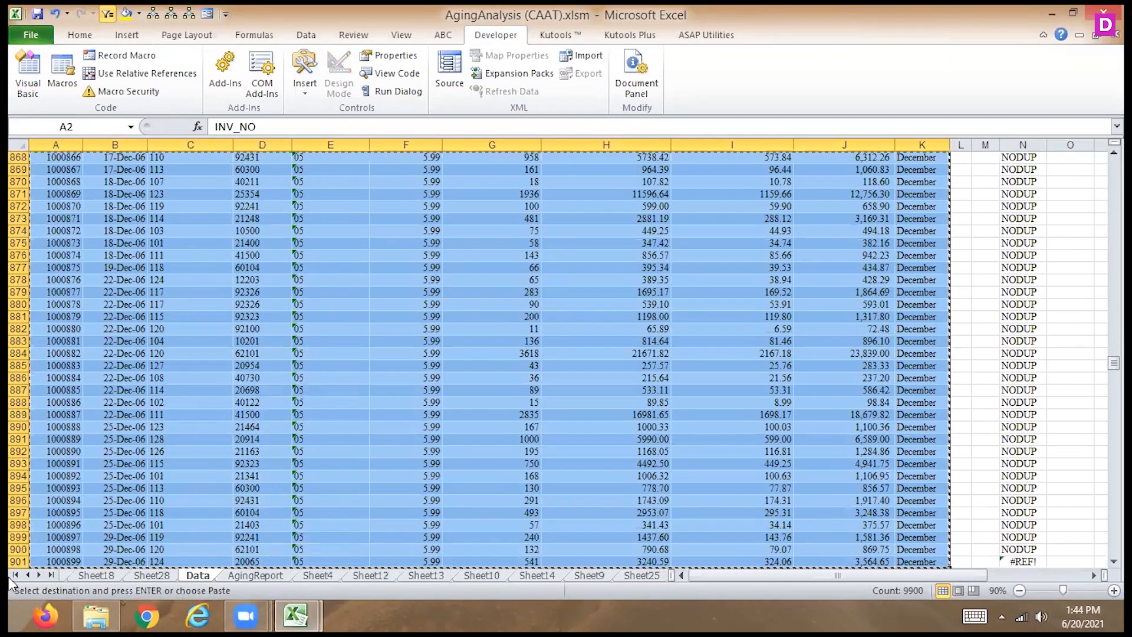
- Create a new blank workbook and paste the copied invoice data at A1 of Sheet1
{"action": "left_click", "coordinate": [131, 36]}
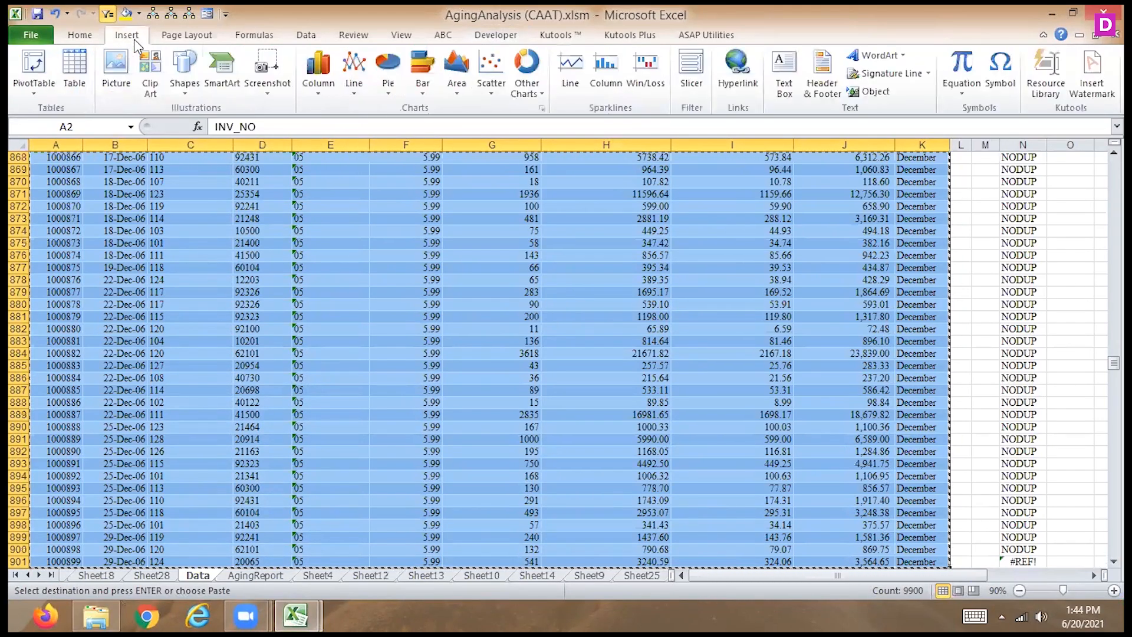
{"action": "left_click", "coordinate": [31, 35]}
{"action": "left_click", "coordinate": [50, 220]}
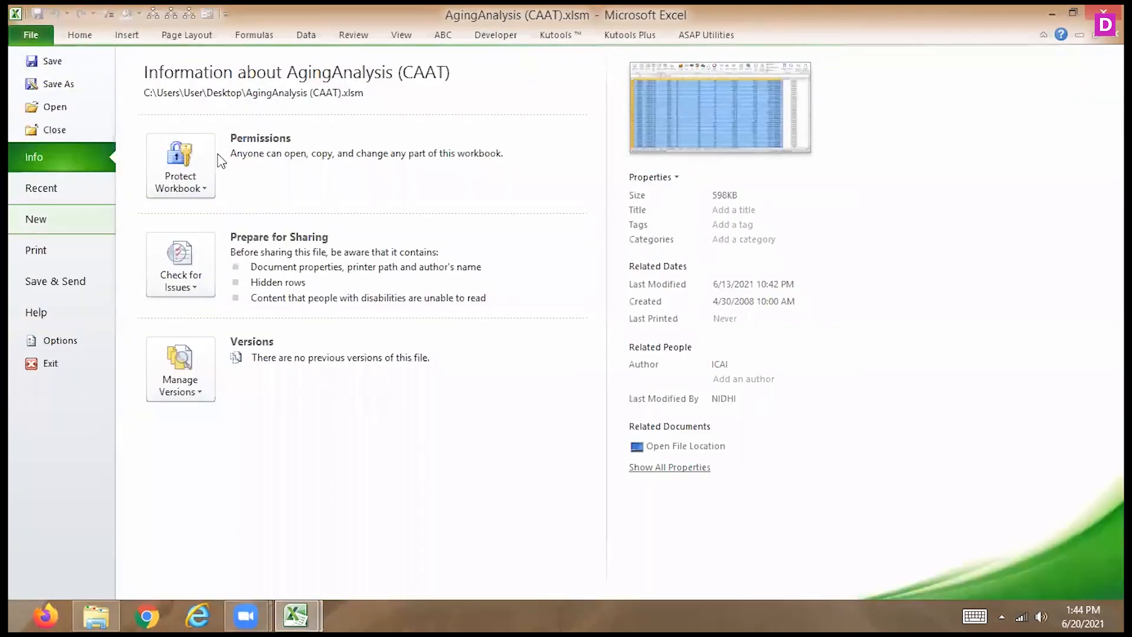
{"action": "double_click", "coordinate": [178, 151]}
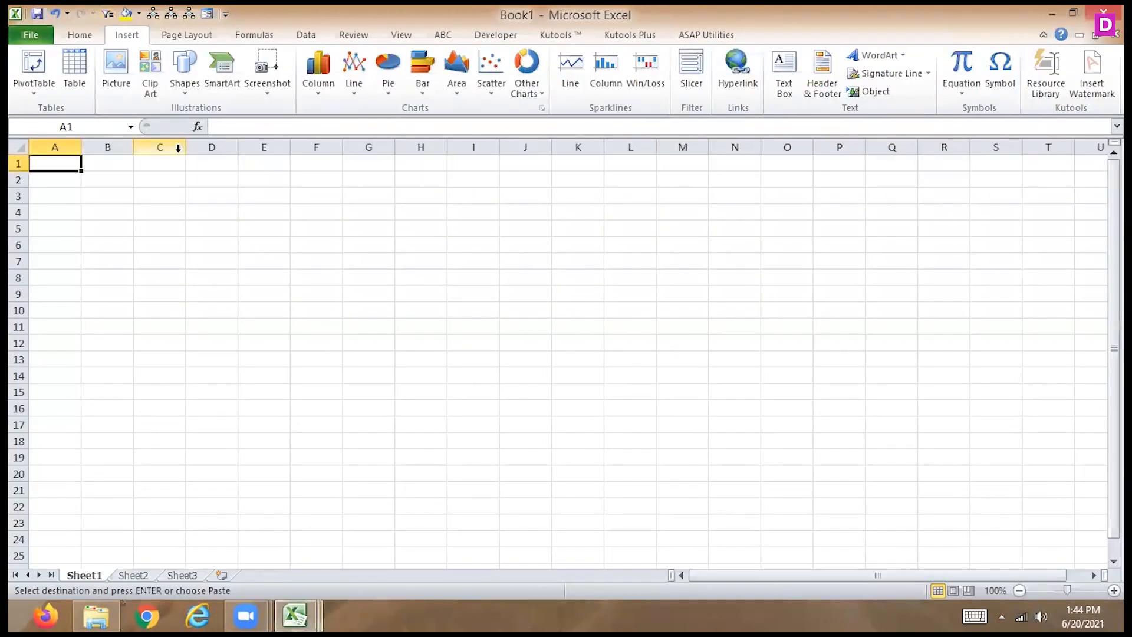
{"action": "key", "text": "ctrl+v"}
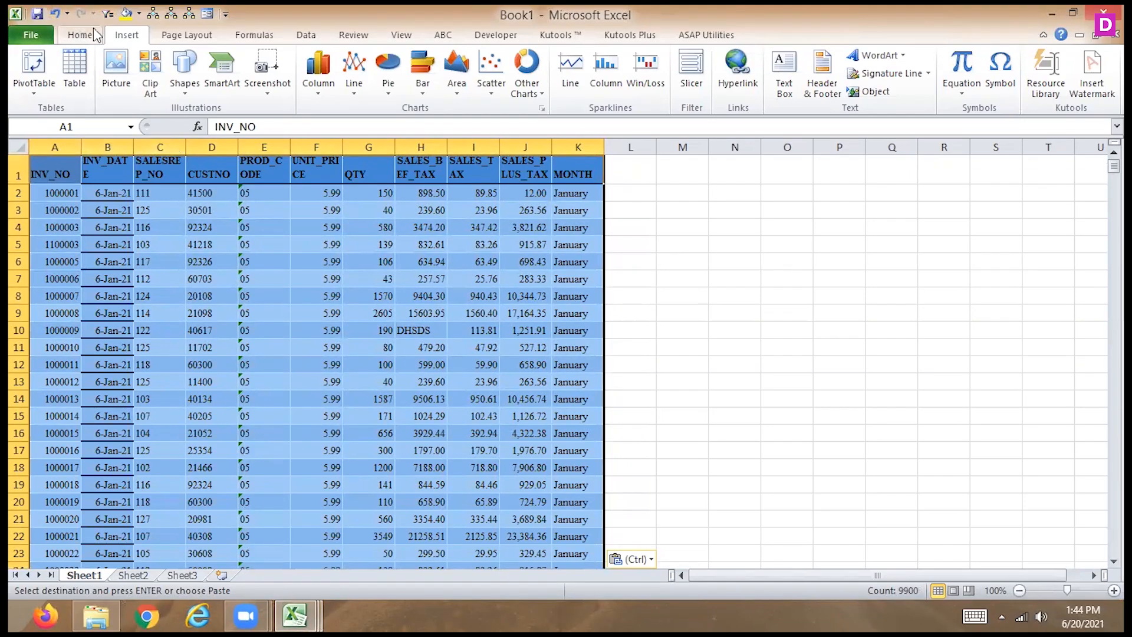
- Create a PivotTable from Sheet1 A1:K900 on a new worksheet with MONTH as the row labels
{"action": "left_click", "coordinate": [40, 52]}
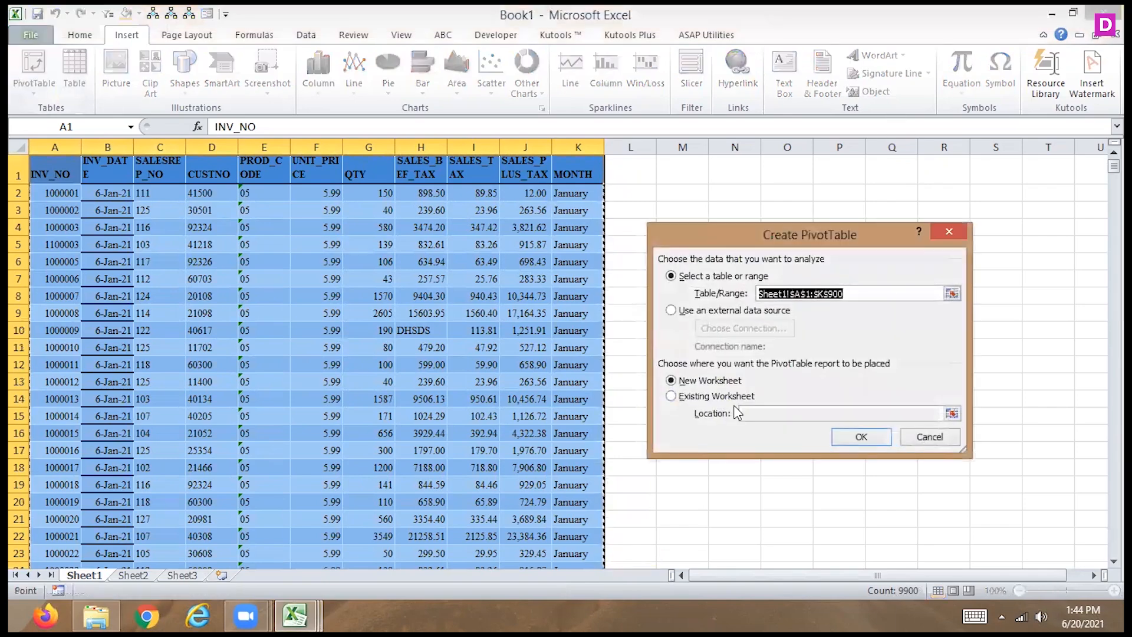
{"action": "left_click", "coordinate": [879, 441]}
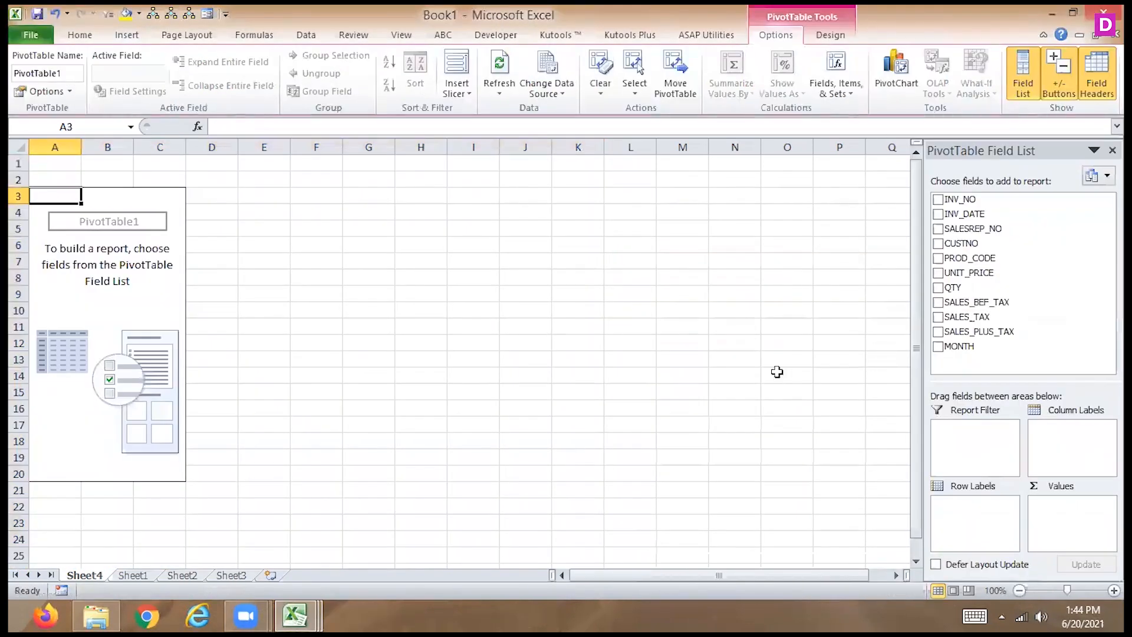
{"action": "left_click_drag", "start_coordinate": [961, 348], "coordinate": [966, 513]}
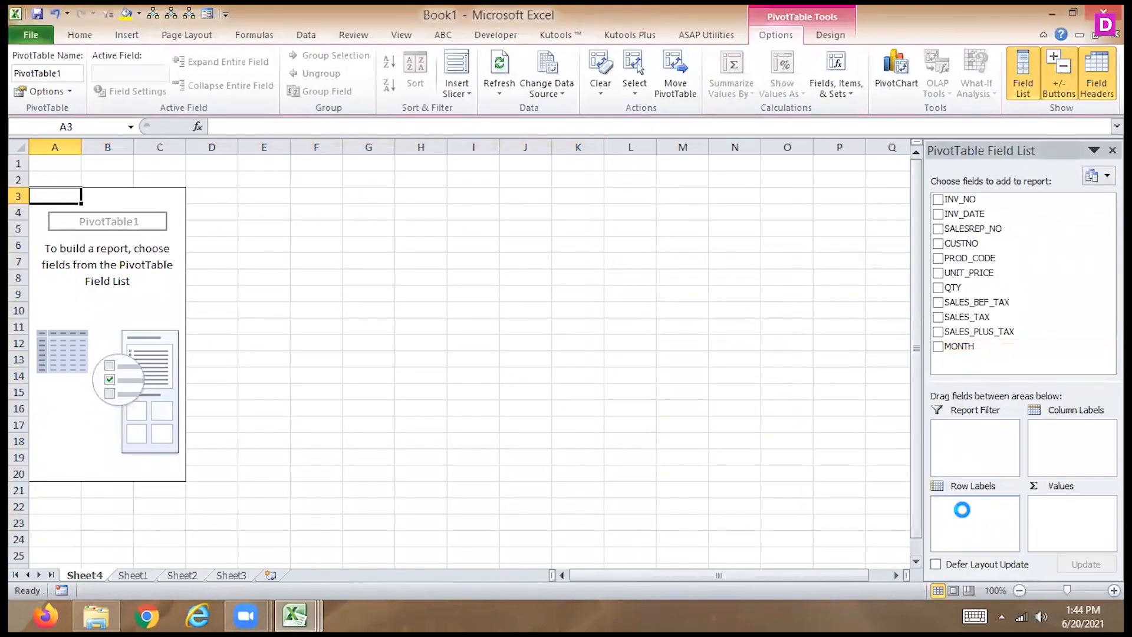
- Add SALES_BEF_TAX, SALES_TAX and SALES_PLUS_TAX as value fields of the PivotTable
{"action": "left_click_drag", "start_coordinate": [966, 307], "coordinate": [1039, 511]}
{"action": "left_click_drag", "start_coordinate": [967, 317], "coordinate": [1062, 528]}
{"action": "left_click_drag", "start_coordinate": [962, 330], "coordinate": [1066, 520]}
- Change the SALES_BEF_TAX value field of the monthly PivotTable to summarize by Sum
{"action": "left_click", "coordinate": [1058, 507]}
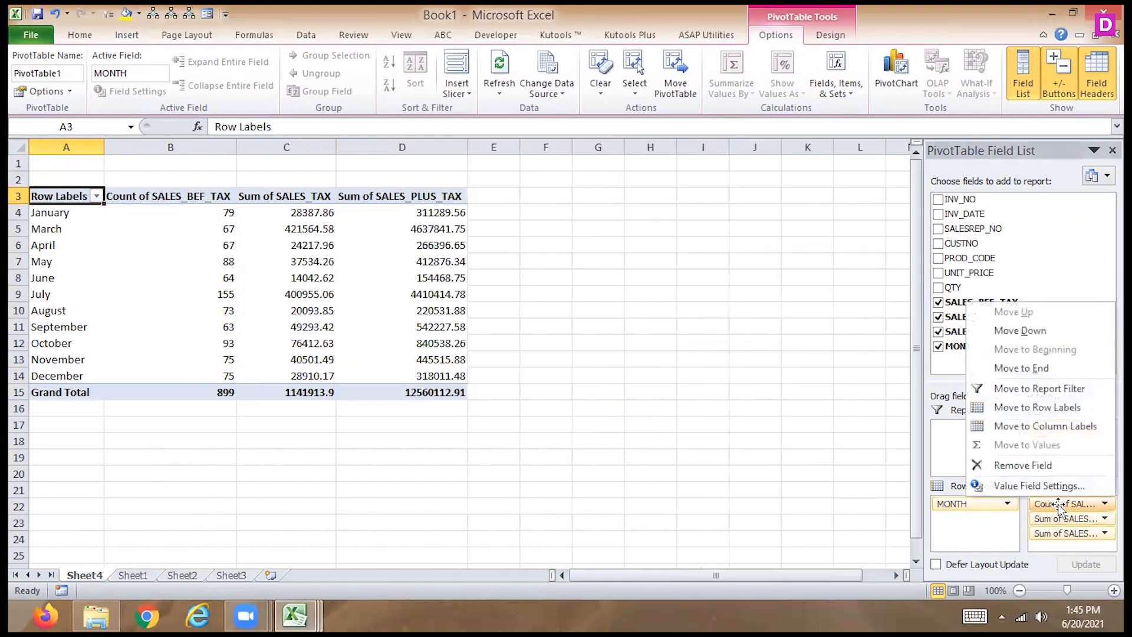
{"action": "left_click", "coordinate": [1016, 482]}
{"action": "left_click", "coordinate": [713, 353]}
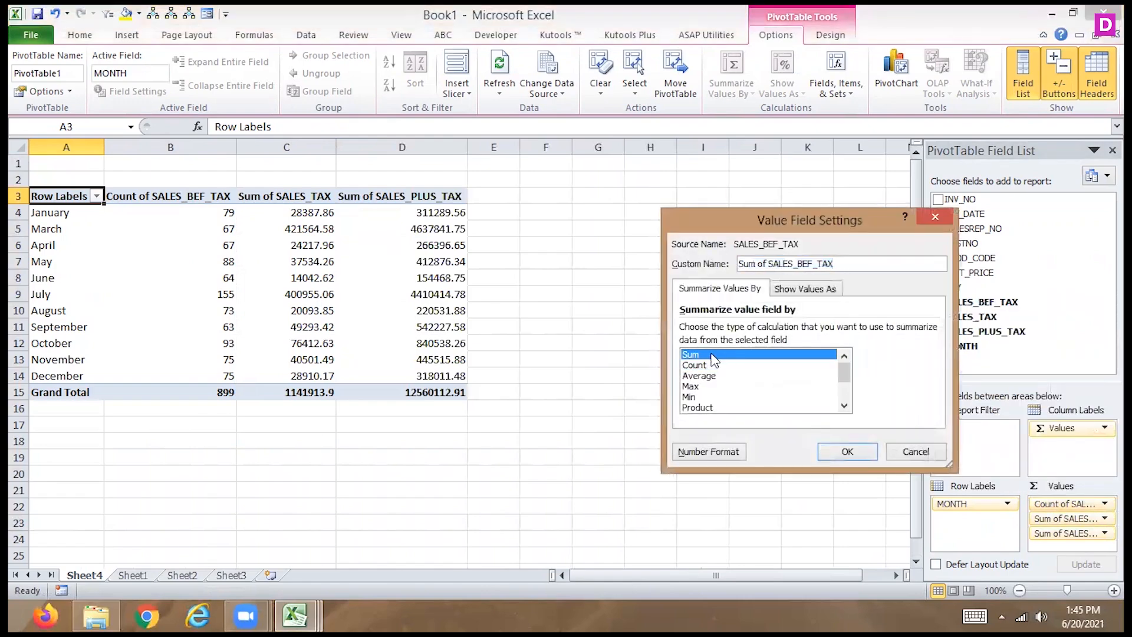
{"action": "left_click", "coordinate": [836, 444]}
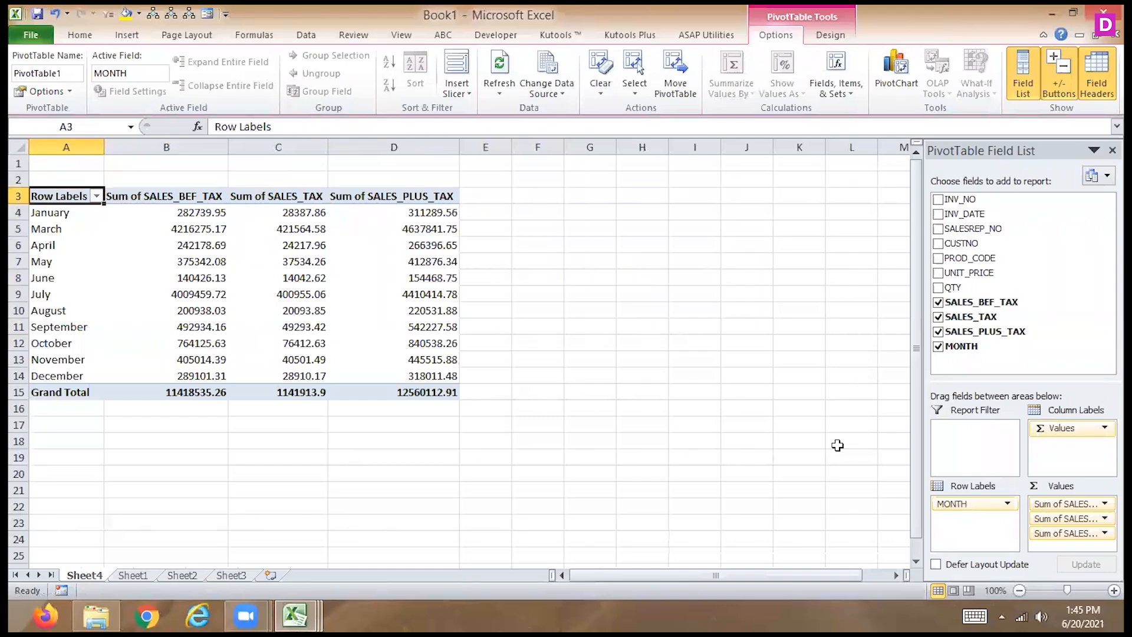
- Insert a MONTH slicer for the PivotTable and move it clear of the table, over columns F to I
{"action": "left_click", "coordinate": [74, 254]}
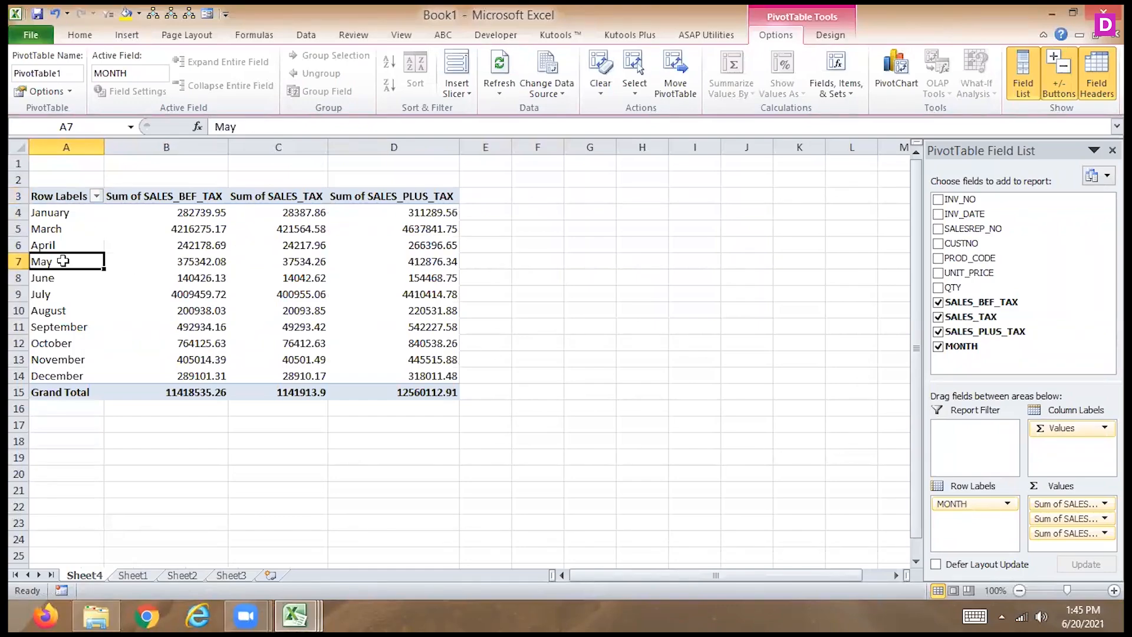
{"action": "left_click", "coordinate": [849, 40]}
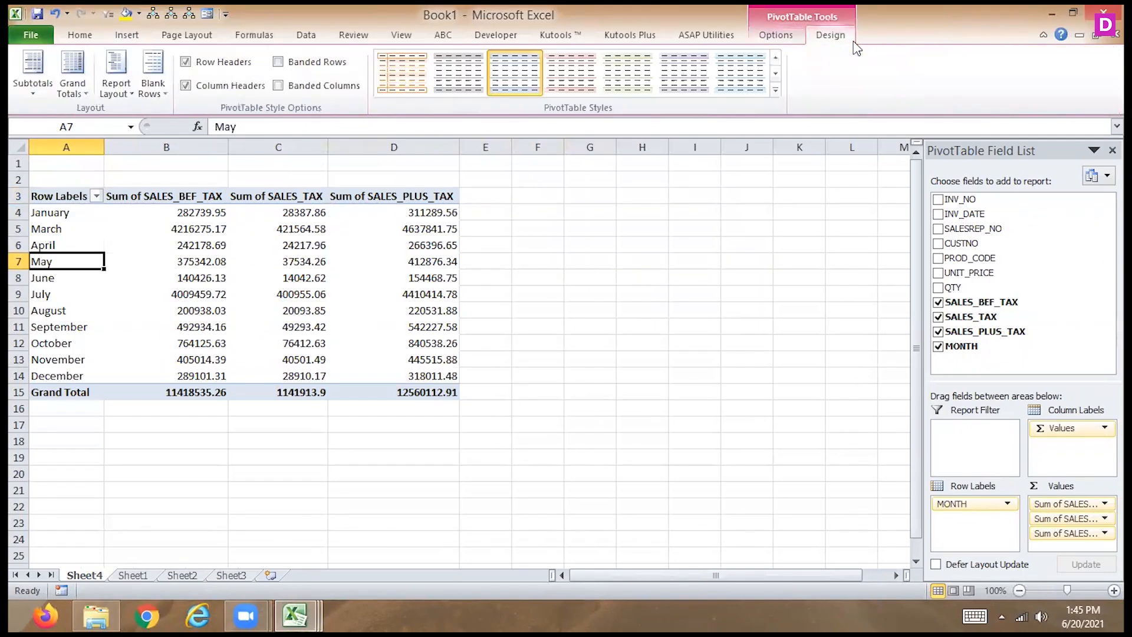
{"action": "left_click", "coordinate": [788, 37]}
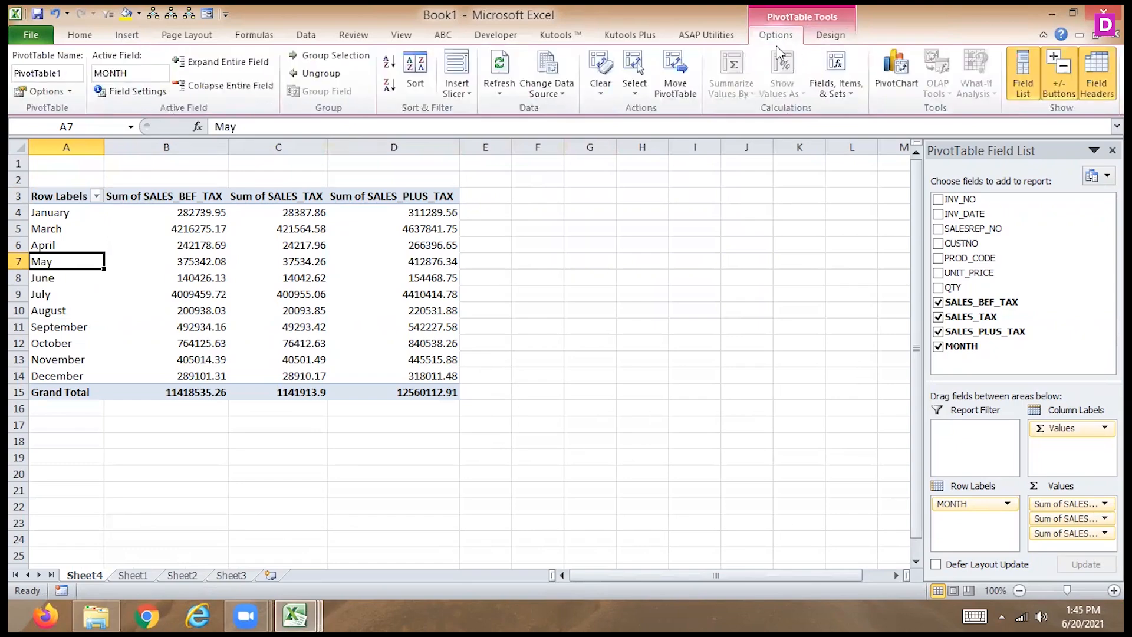
{"action": "left_click", "coordinate": [456, 65]}
{"action": "left_click", "coordinate": [739, 354]}
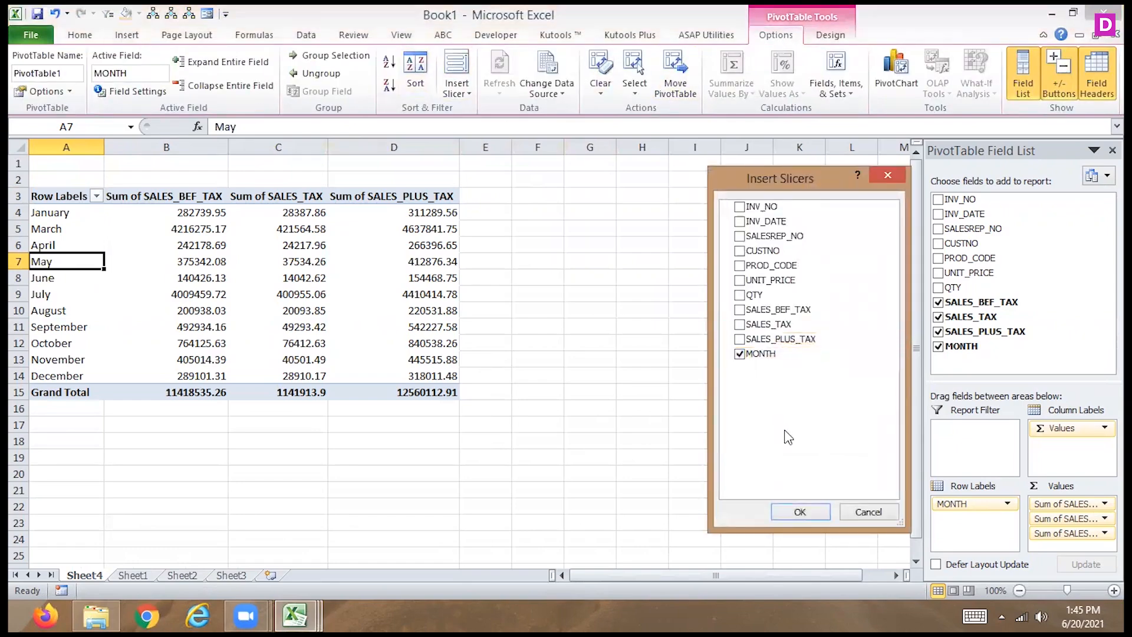
{"action": "left_click", "coordinate": [799, 511]}
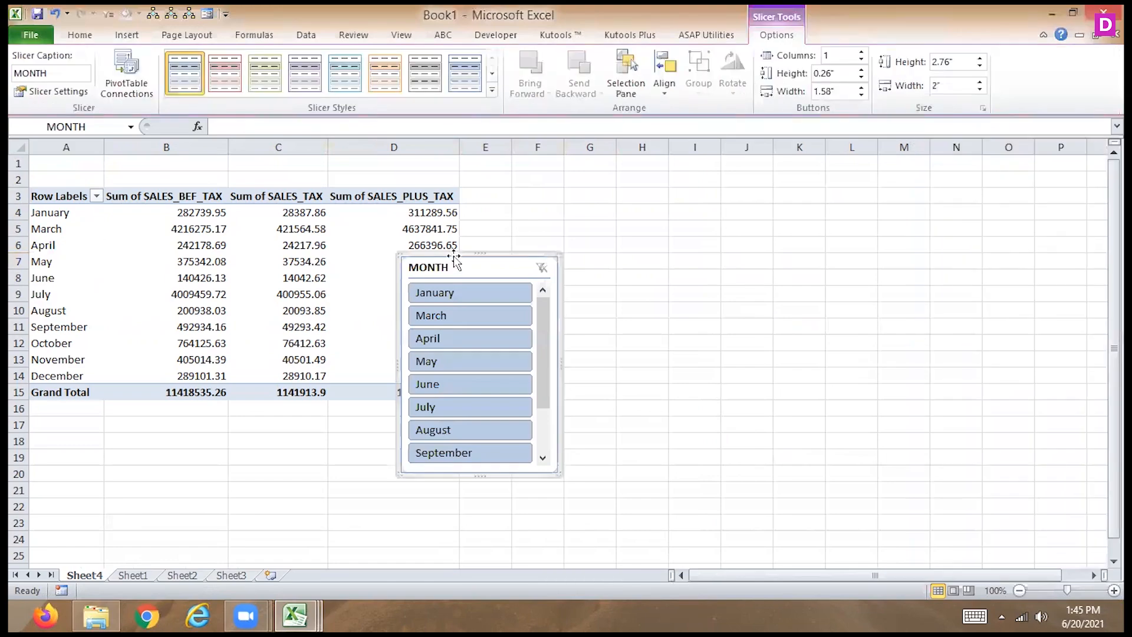
{"action": "left_click_drag", "start_coordinate": [462, 263], "coordinate": [582, 192]}
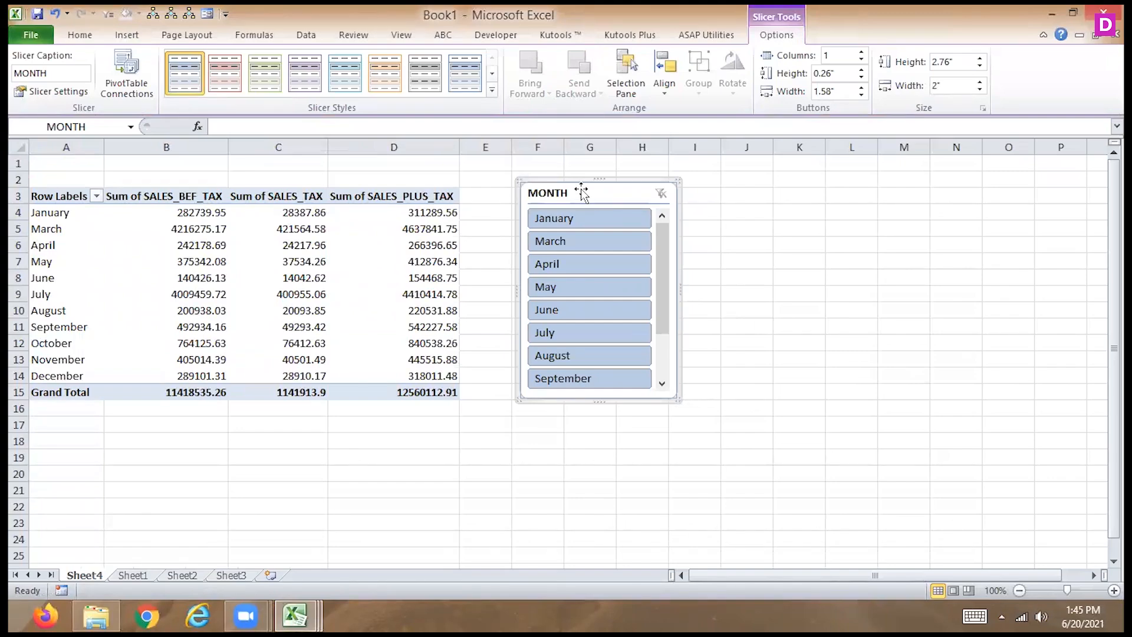
- Try excluding January and March with the MONTH slicer and clear the slicer filter again
{"action": "left_click", "coordinate": [582, 217], "text": "ctrl"}
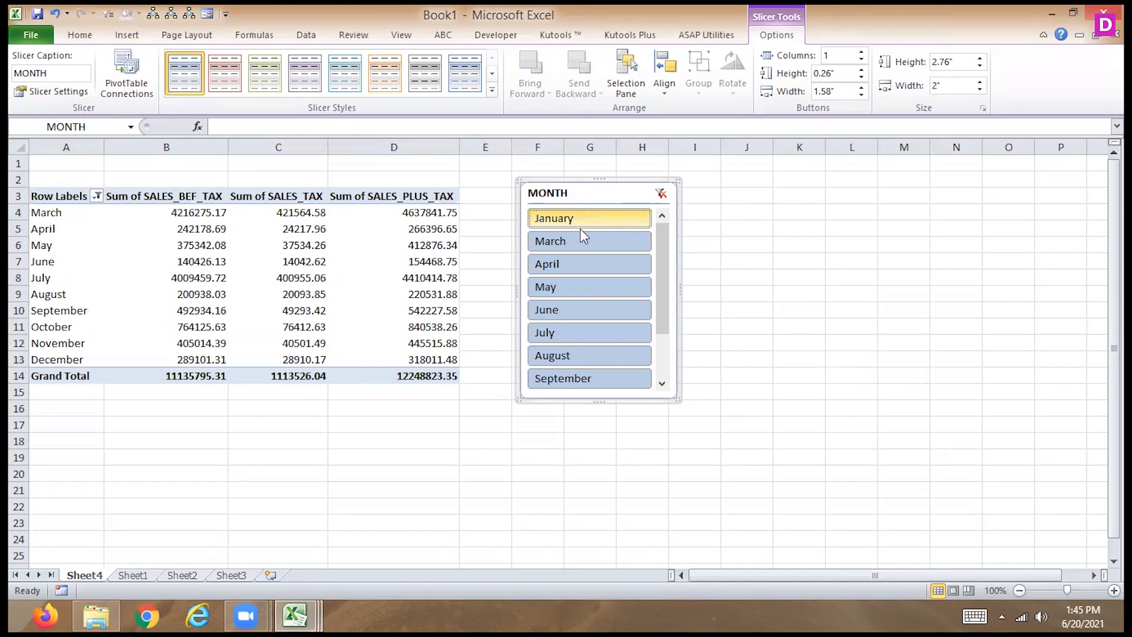
{"action": "left_click", "coordinate": [579, 242], "text": "ctrl"}
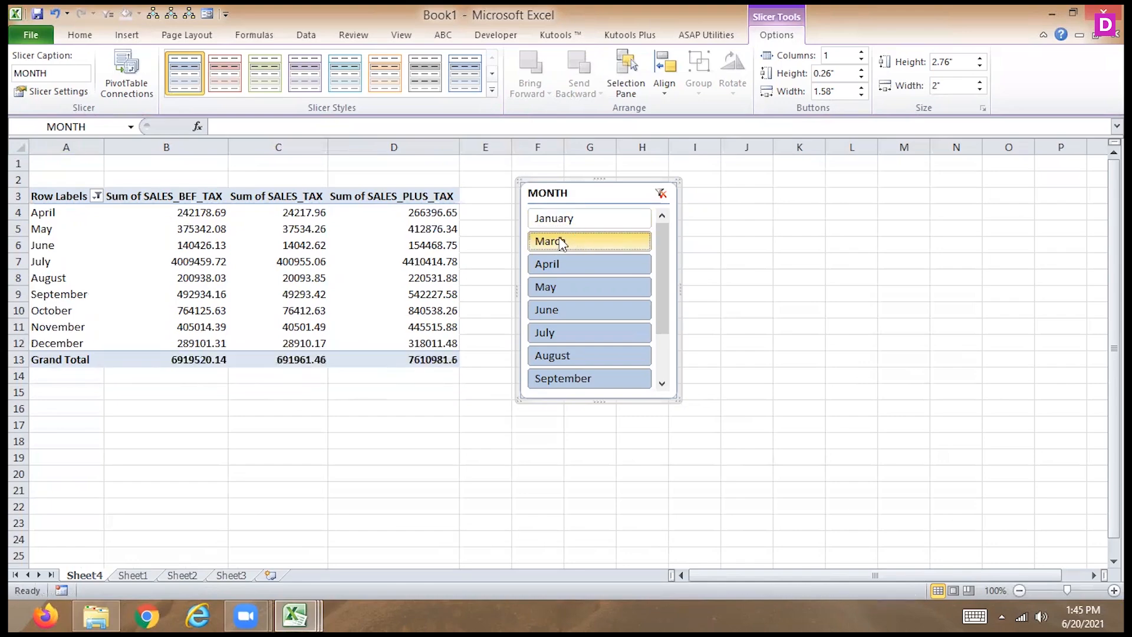
{"action": "left_click", "coordinate": [661, 193]}
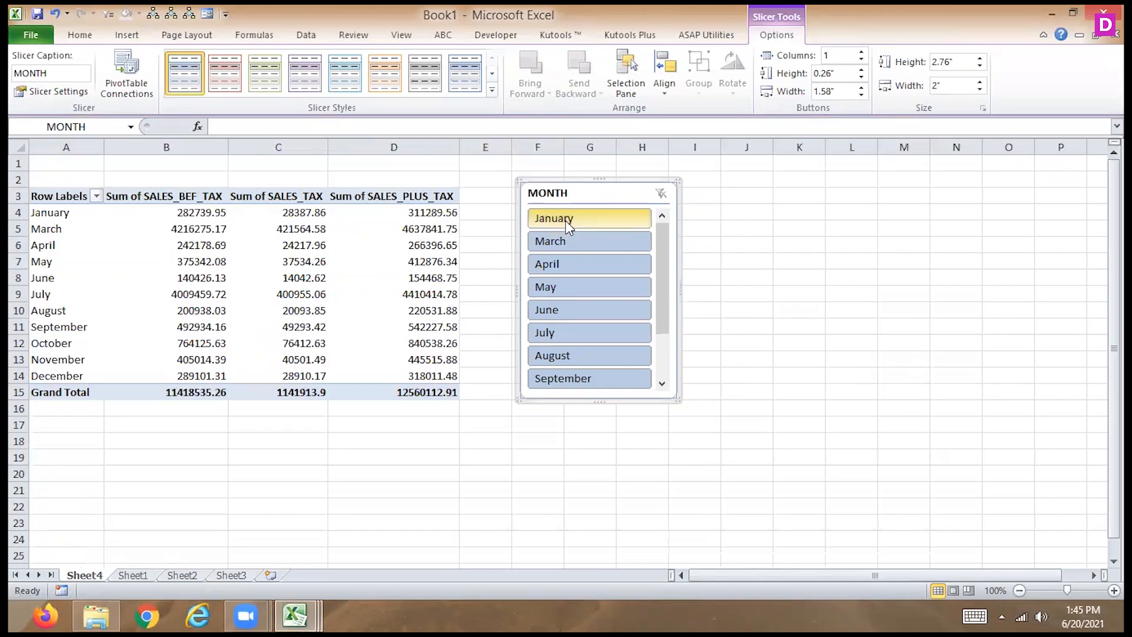
- Filter the PivotTable to May, June and July with the MONTH slicer
{"action": "left_click", "coordinate": [543, 288]}
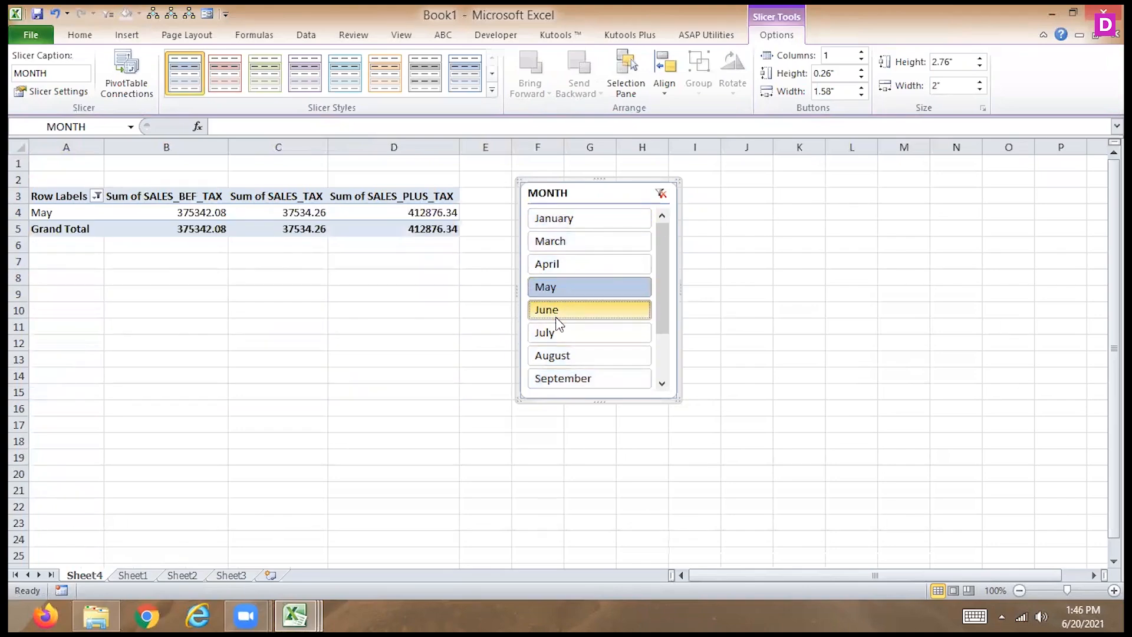
{"action": "left_click", "coordinate": [556, 317], "text": "ctrl"}
{"action": "left_click", "coordinate": [556, 339], "text": "ctrl"}
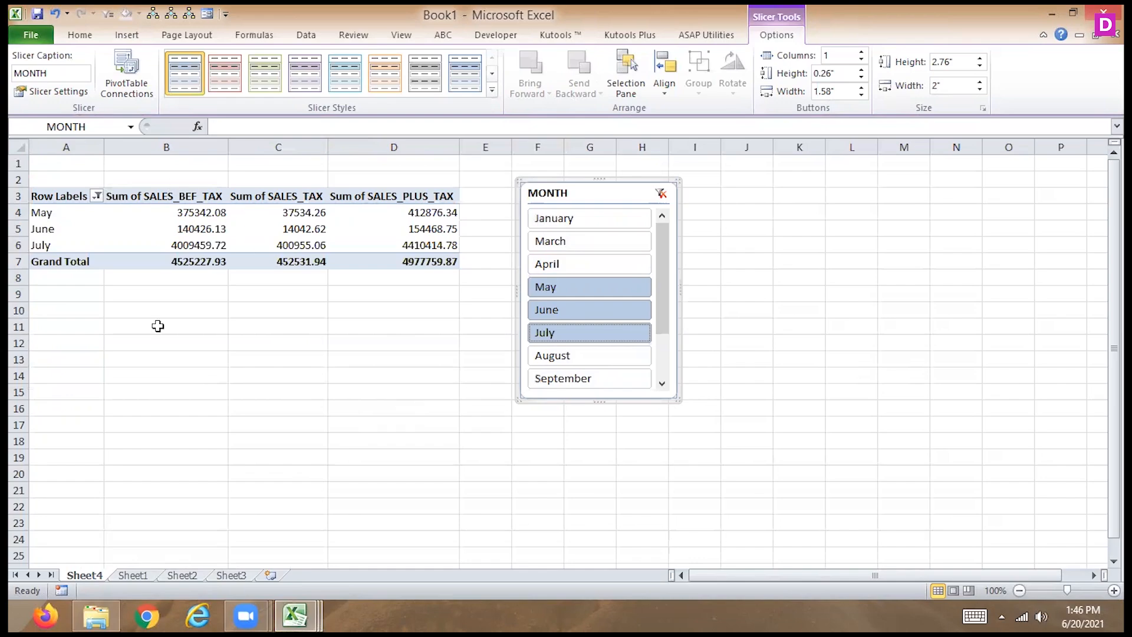
- Create a second PivotTable from Sheet1 A1:K900 at cell K2 of Sheet4 with PROD_CODE as the row labels
{"action": "left_click", "coordinate": [132, 575]}
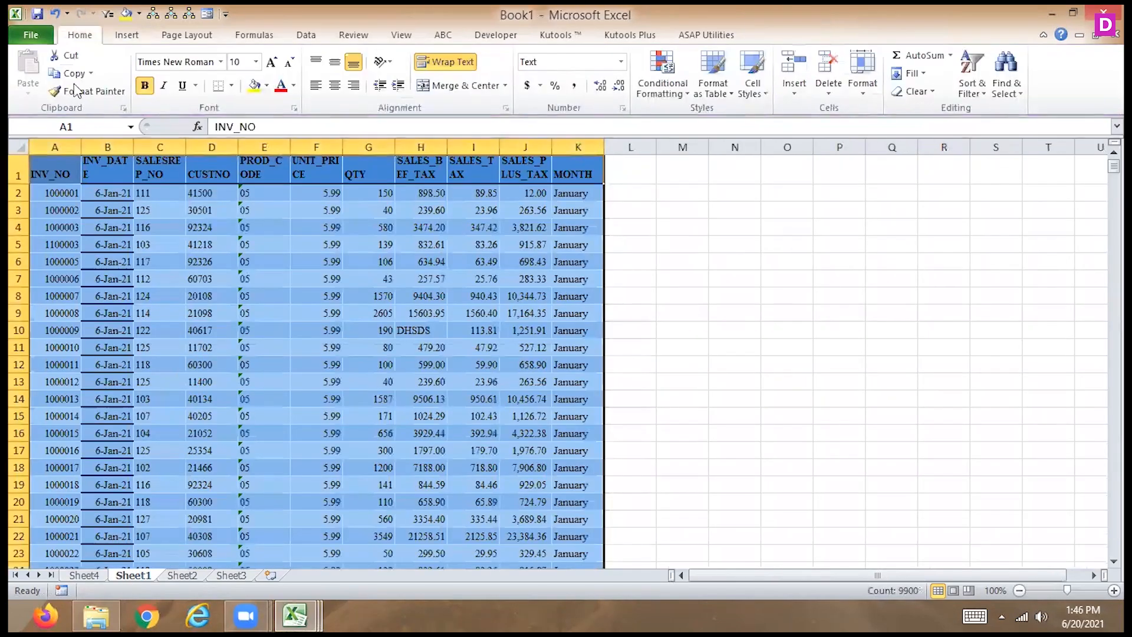
{"action": "left_click", "coordinate": [126, 34]}
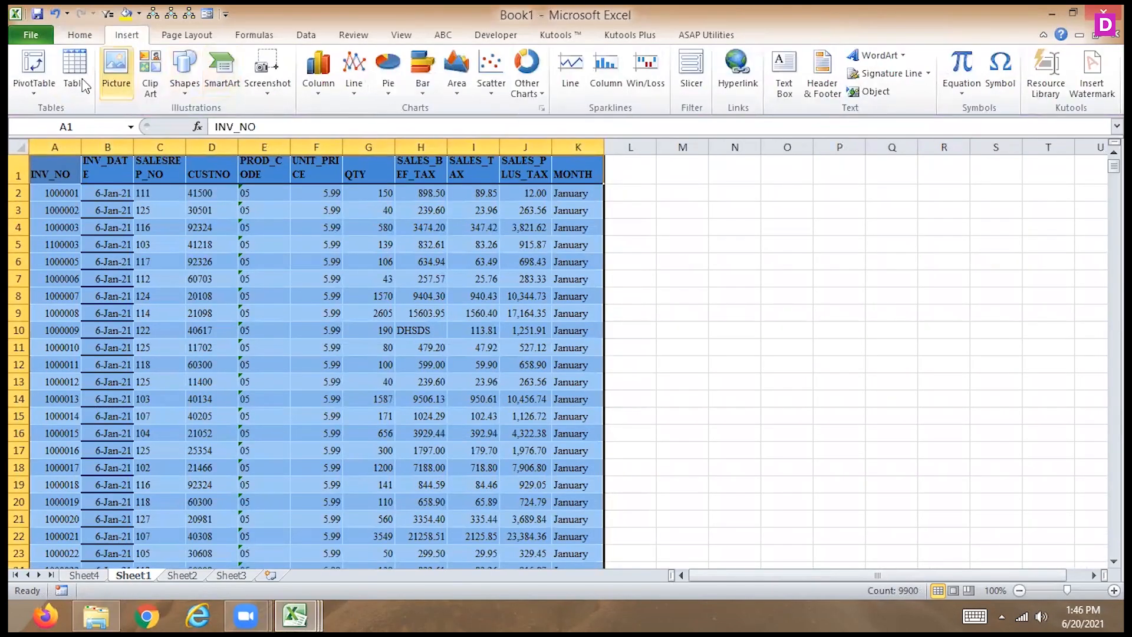
{"action": "left_click", "coordinate": [32, 68]}
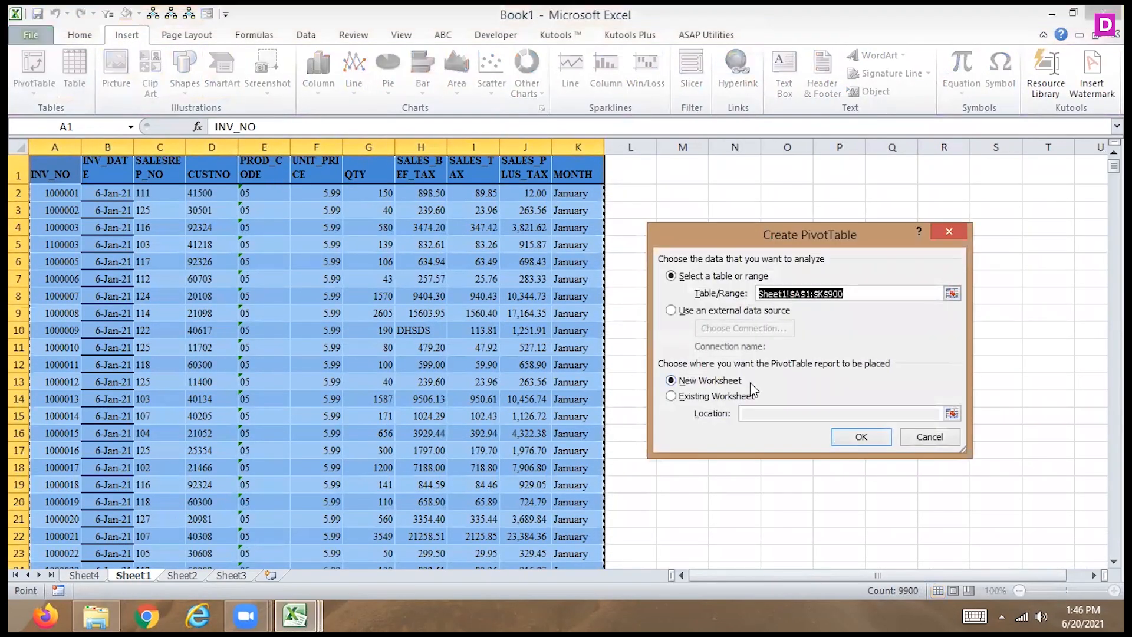
{"action": "left_click", "coordinate": [690, 395]}
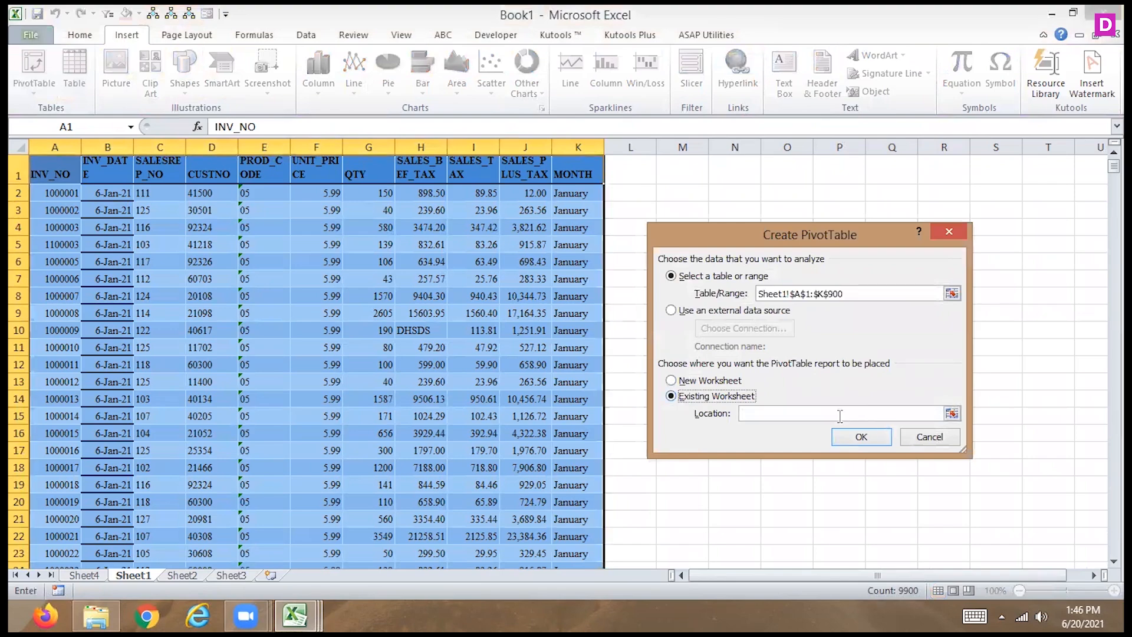
{"action": "left_click", "coordinate": [951, 413]}
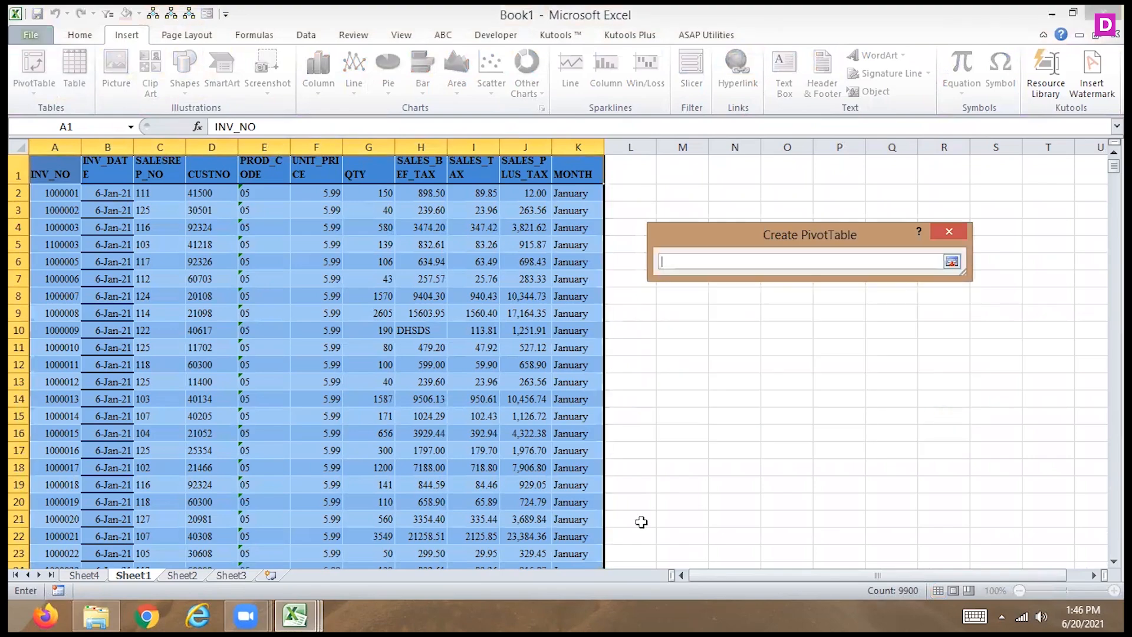
{"action": "left_click", "coordinate": [84, 575]}
{"action": "left_click", "coordinate": [802, 178]}
{"action": "left_click", "coordinate": [949, 259]}
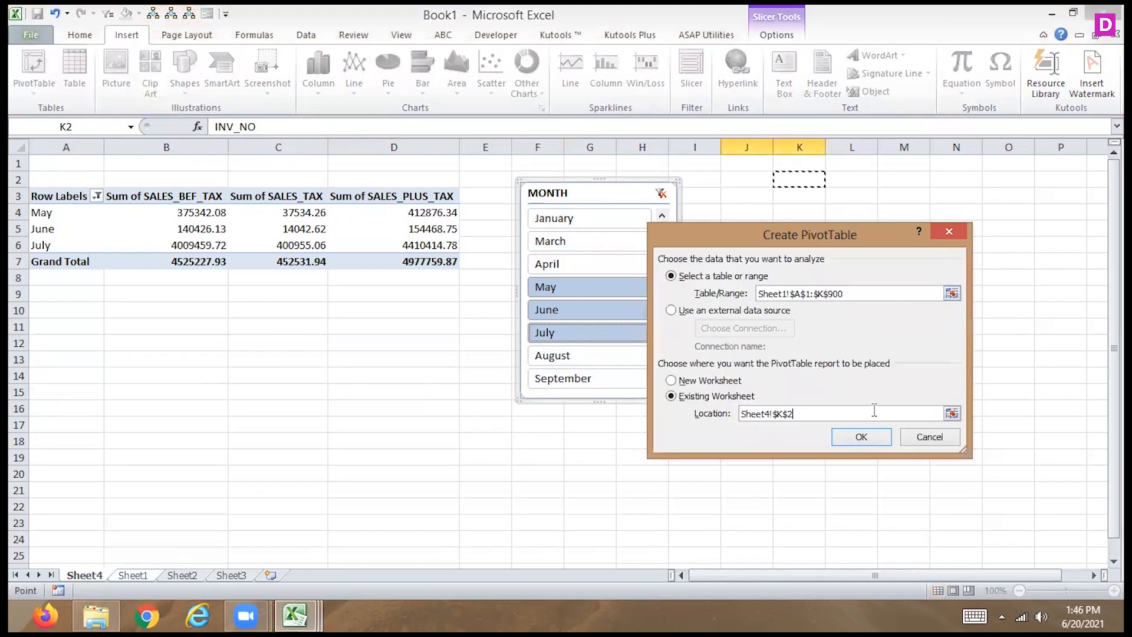
{"action": "left_click", "coordinate": [859, 437]}
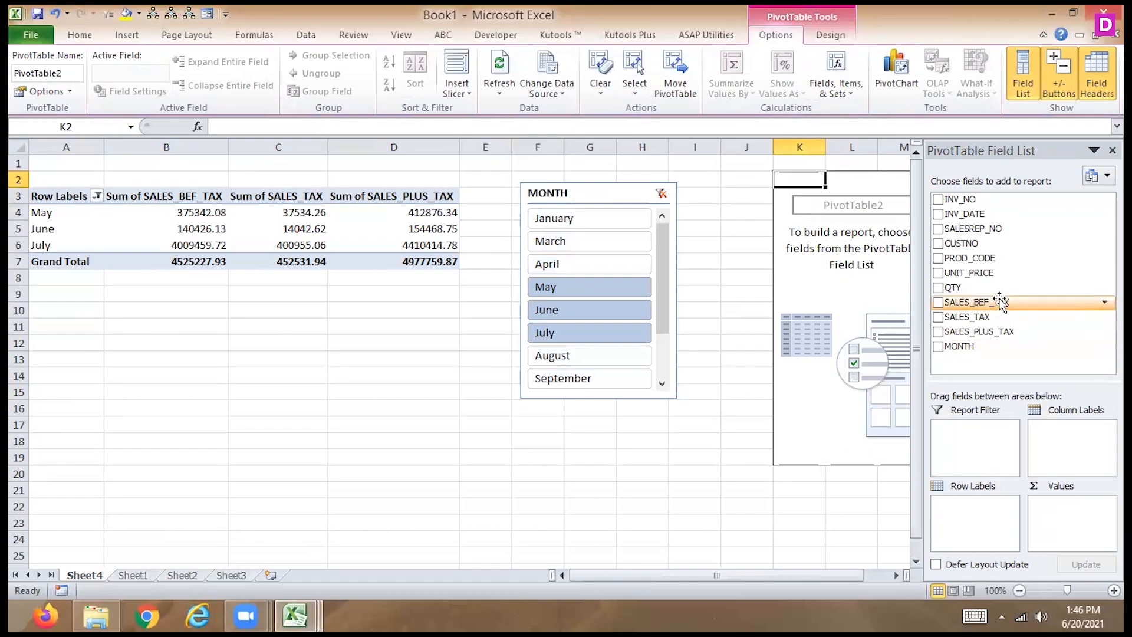
{"action": "left_click_drag", "start_coordinate": [967, 257], "coordinate": [970, 519]}
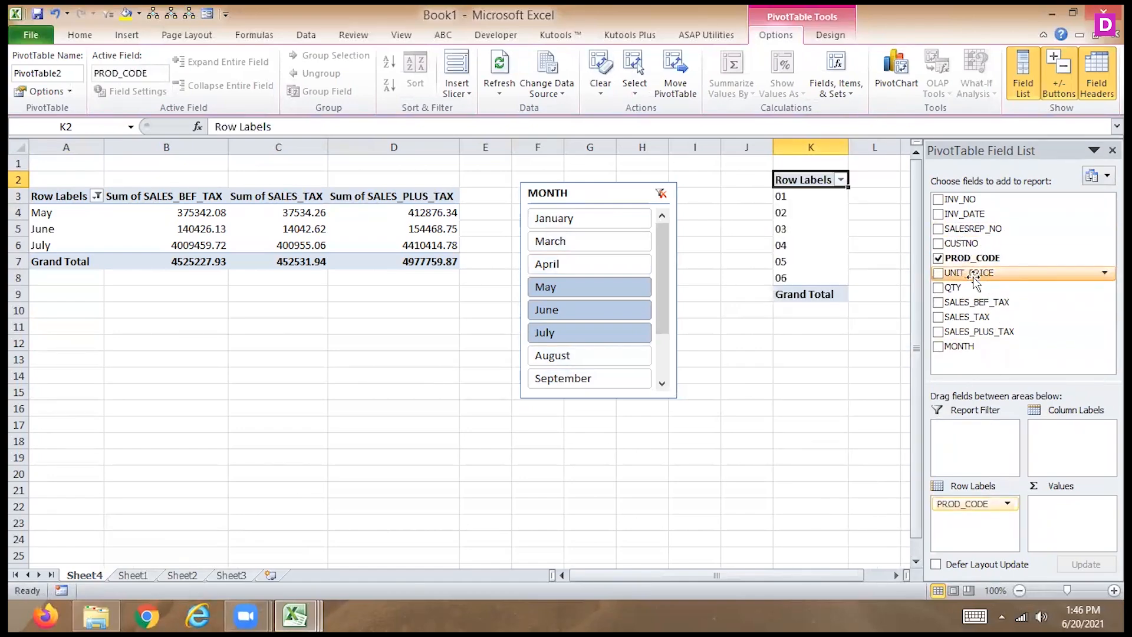
- Try SALESREP_NO as the column labels of the product PivotTable and remove the field again
{"action": "left_click_drag", "start_coordinate": [968, 226], "coordinate": [1065, 433]}
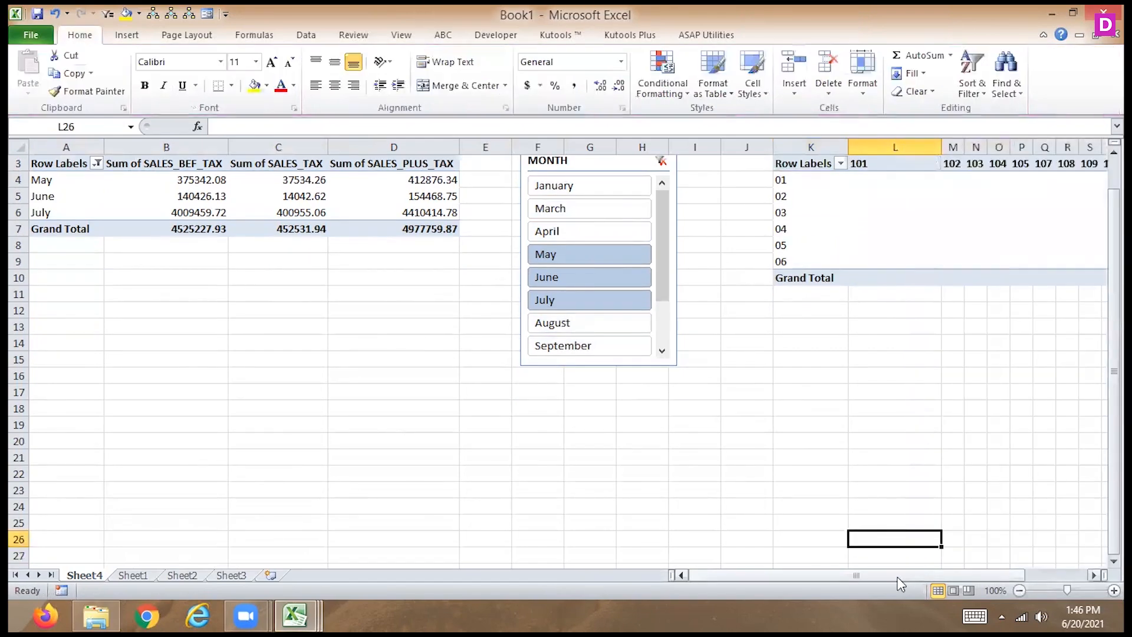
{"action": "left_click", "coordinate": [867, 229]}
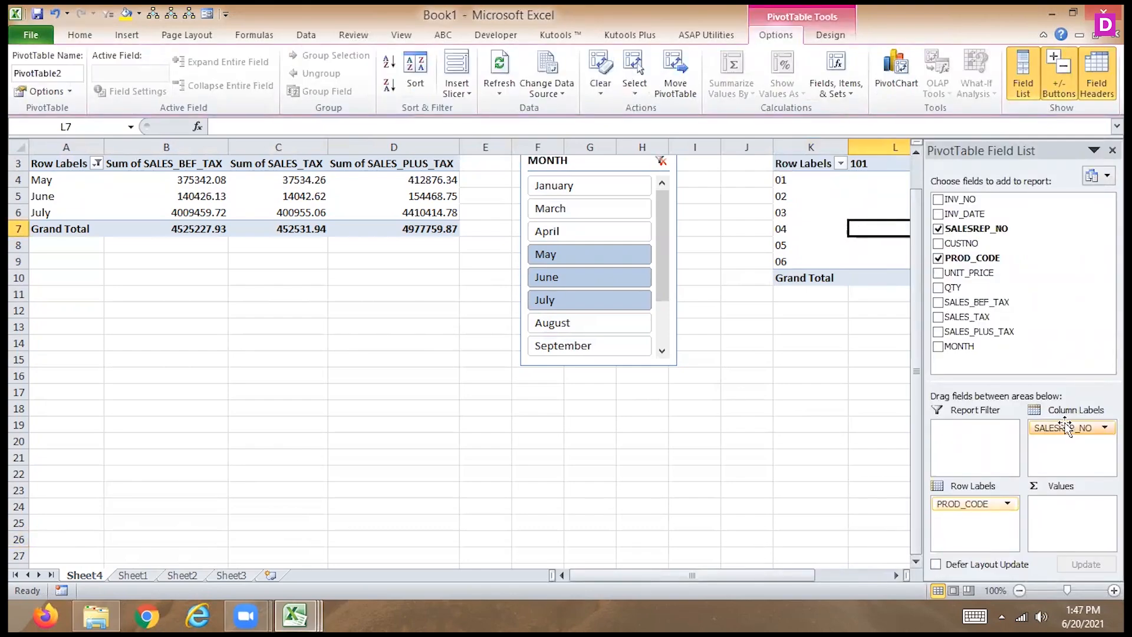
{"action": "left_click_drag", "start_coordinate": [1066, 425], "coordinate": [1044, 265]}
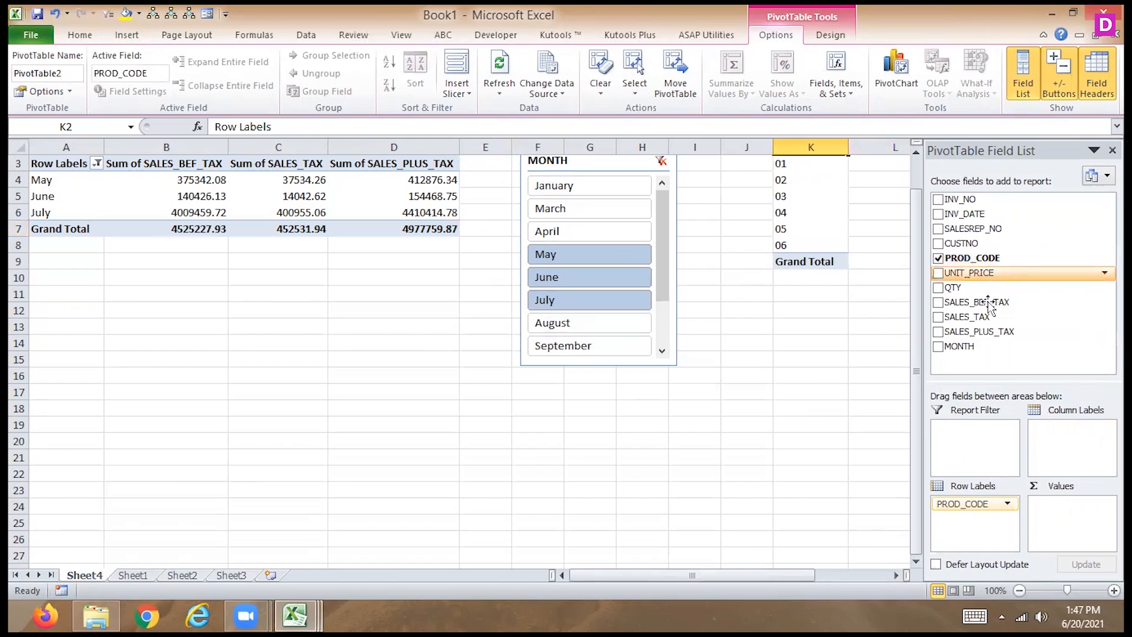
- Add SALES_BEF_TAX, SALES_TAX and SALES_PLUS_TAX as value fields of the PROD_CODE PivotTable
{"action": "left_click_drag", "start_coordinate": [980, 304], "coordinate": [1066, 518]}
{"action": "left_click_drag", "start_coordinate": [958, 321], "coordinate": [1062, 530]}
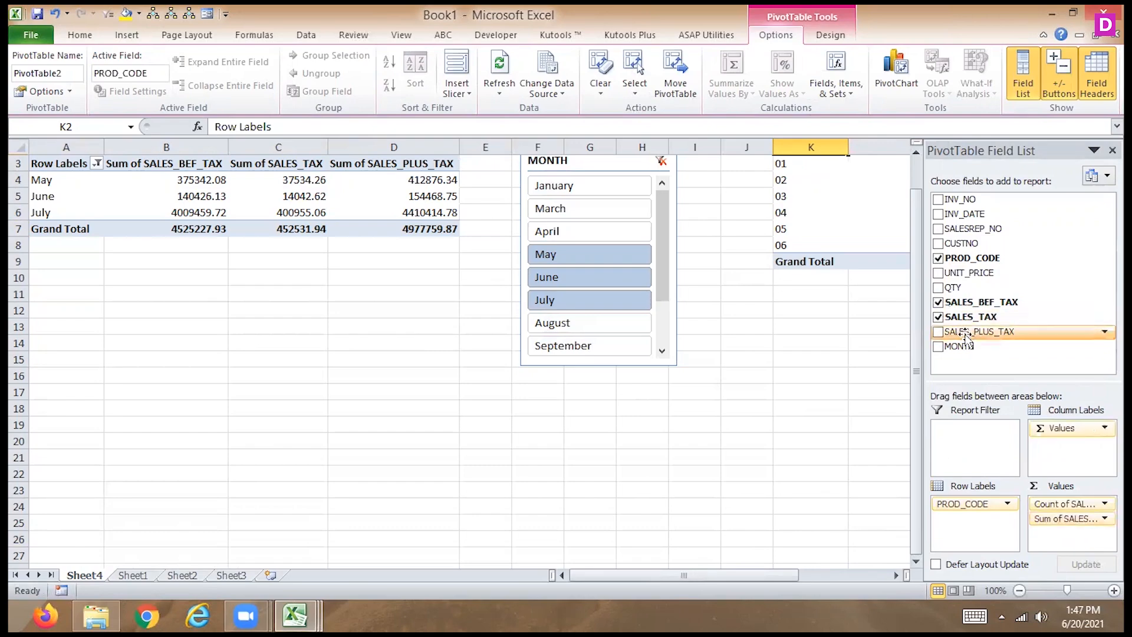
{"action": "left_click", "coordinate": [938, 332]}
- Change the SALES_BEF_TAX value field of the PROD_CODE PivotTable to summarize by Sum
{"action": "left_click", "coordinate": [1070, 503]}
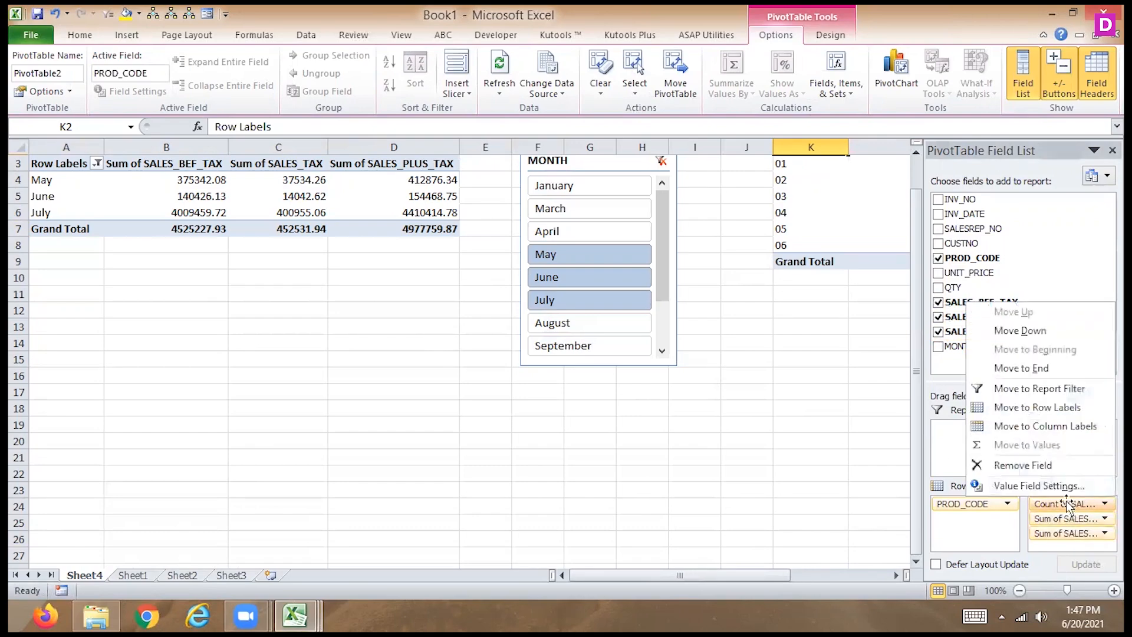
{"action": "left_click", "coordinate": [1002, 477]}
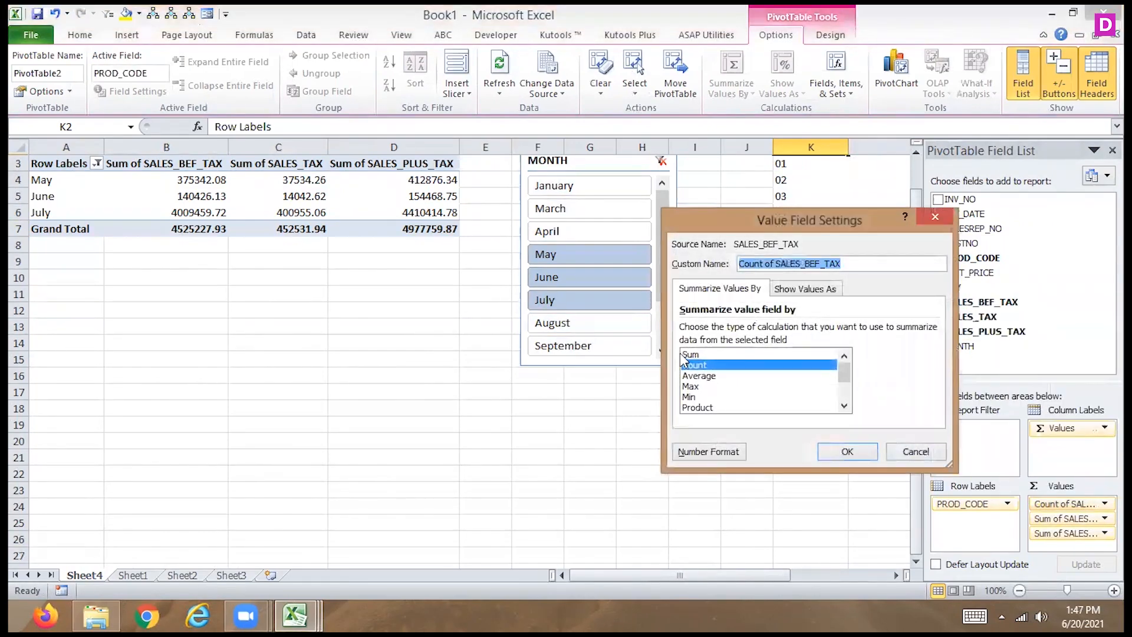
{"action": "left_click", "coordinate": [689, 354]}
{"action": "left_click", "coordinate": [846, 452]}
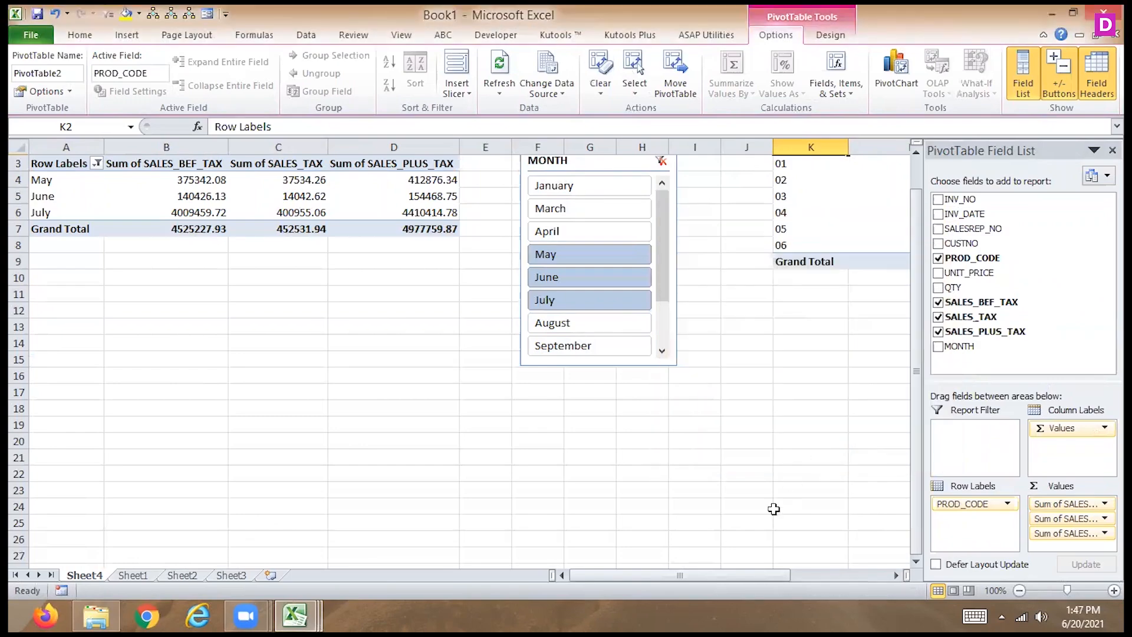
- Add SALES_PLUS_TAX a second time as a value field of the PROD_CODE PivotTable
{"action": "scroll", "coordinate": [896, 574], "scroll_direction": "right", "scroll_amount": 8}
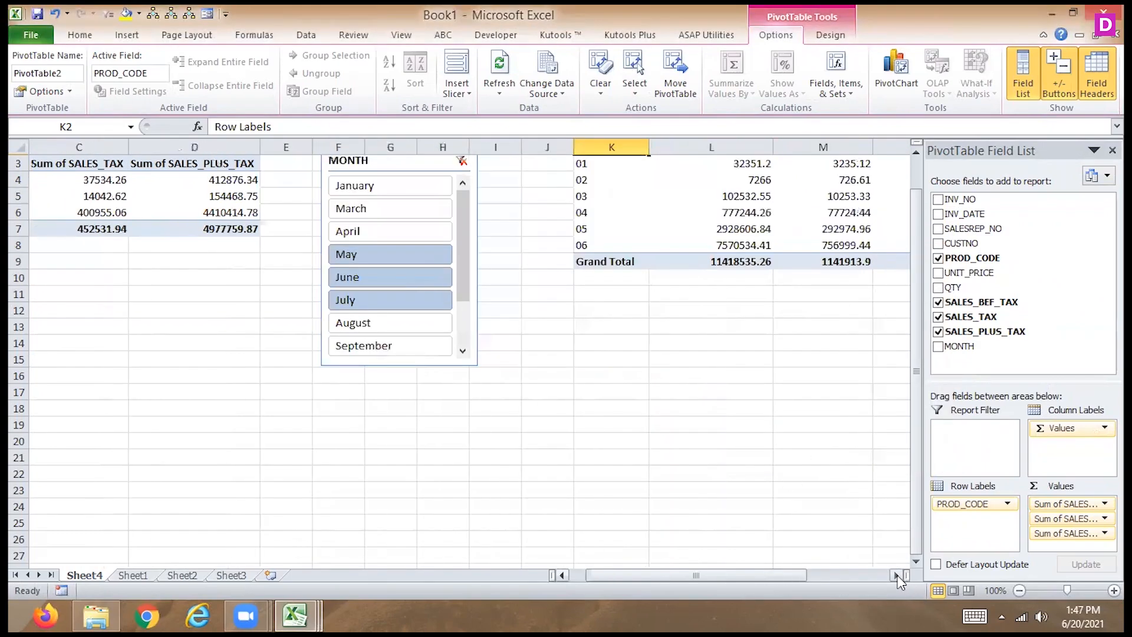
{"action": "left_click_drag", "start_coordinate": [915, 358], "coordinate": [889, 235]}
{"action": "left_click", "coordinate": [489, 229]}
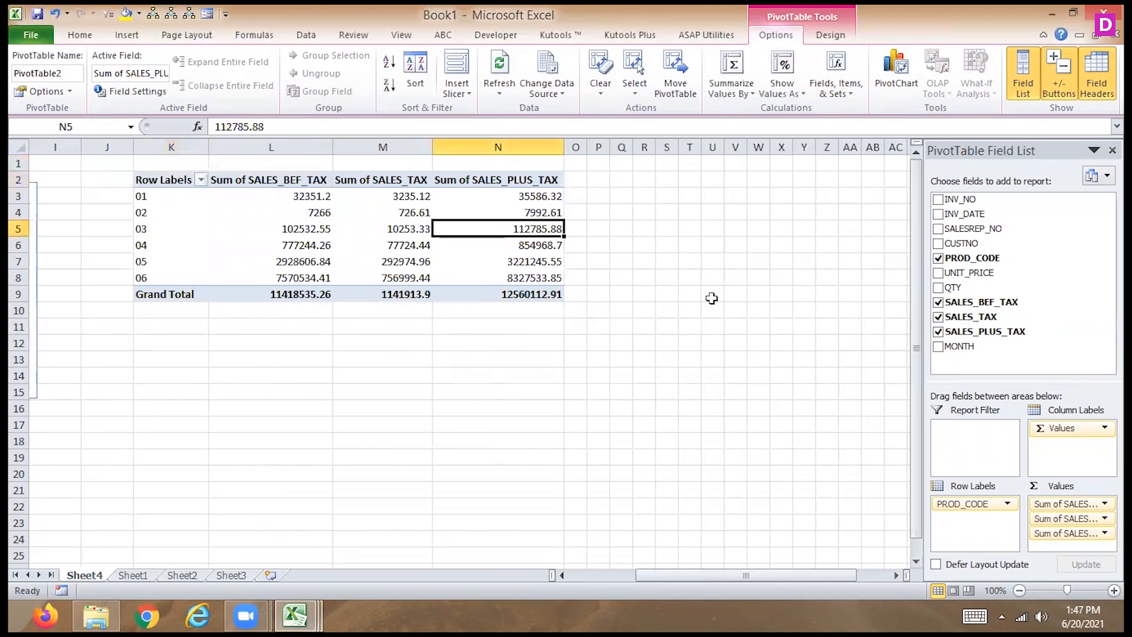
{"action": "left_click_drag", "start_coordinate": [983, 339], "coordinate": [1074, 543]}
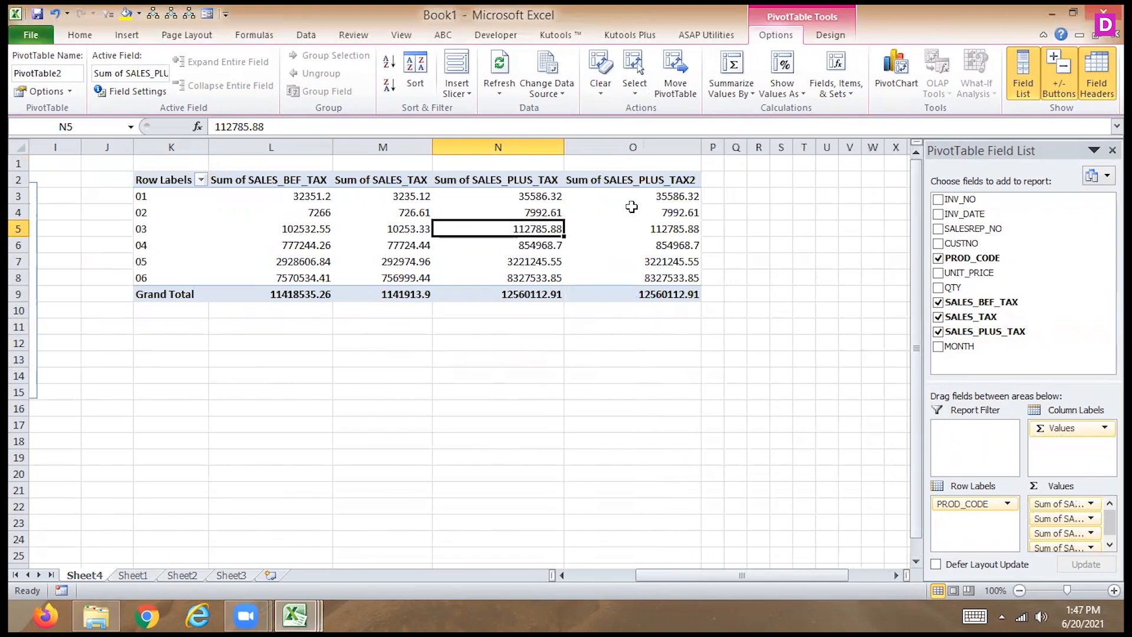
- Show the first Sum of SALES_PLUS_TAX value field of the PROD_CODE PivotTable as % of Grand Total
{"action": "left_click", "coordinate": [530, 198]}
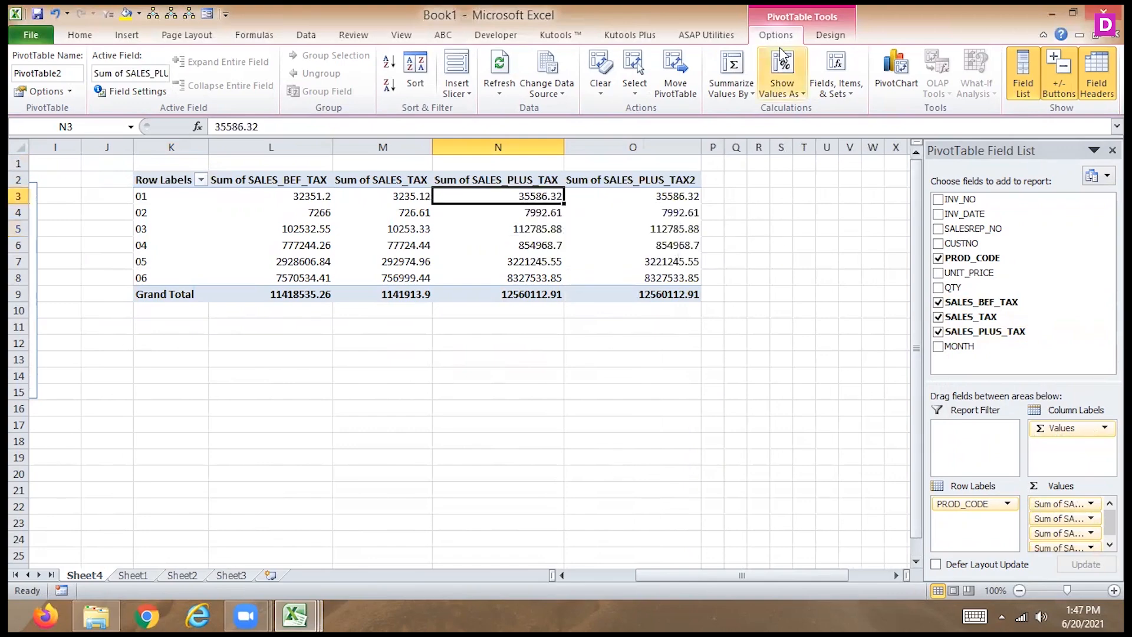
{"action": "left_click", "coordinate": [840, 94]}
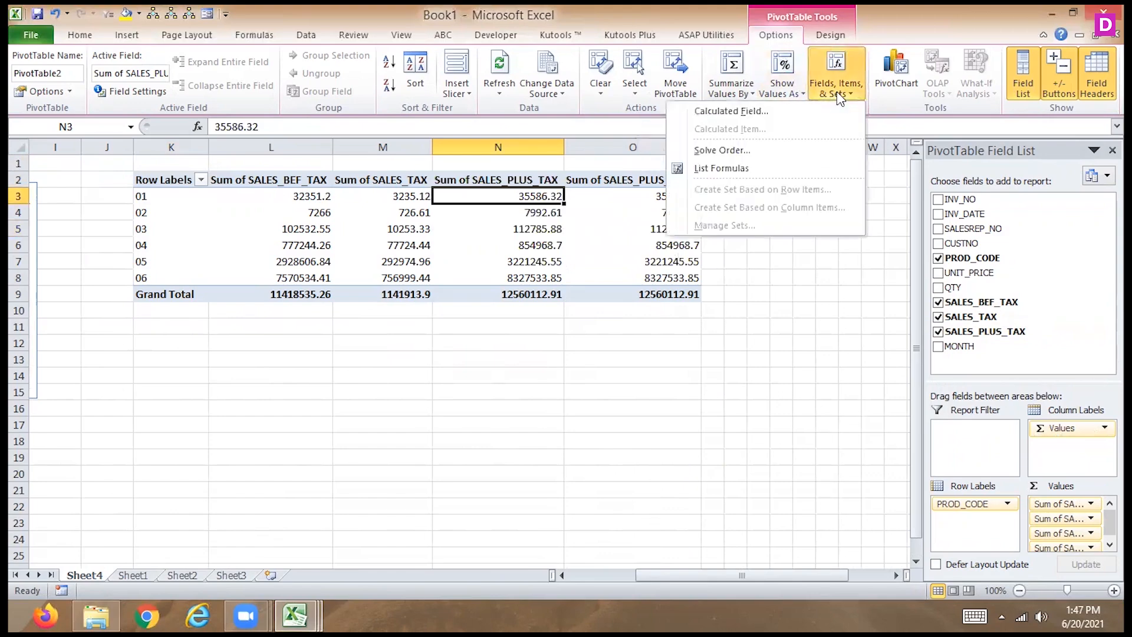
{"action": "left_click", "coordinate": [781, 92]}
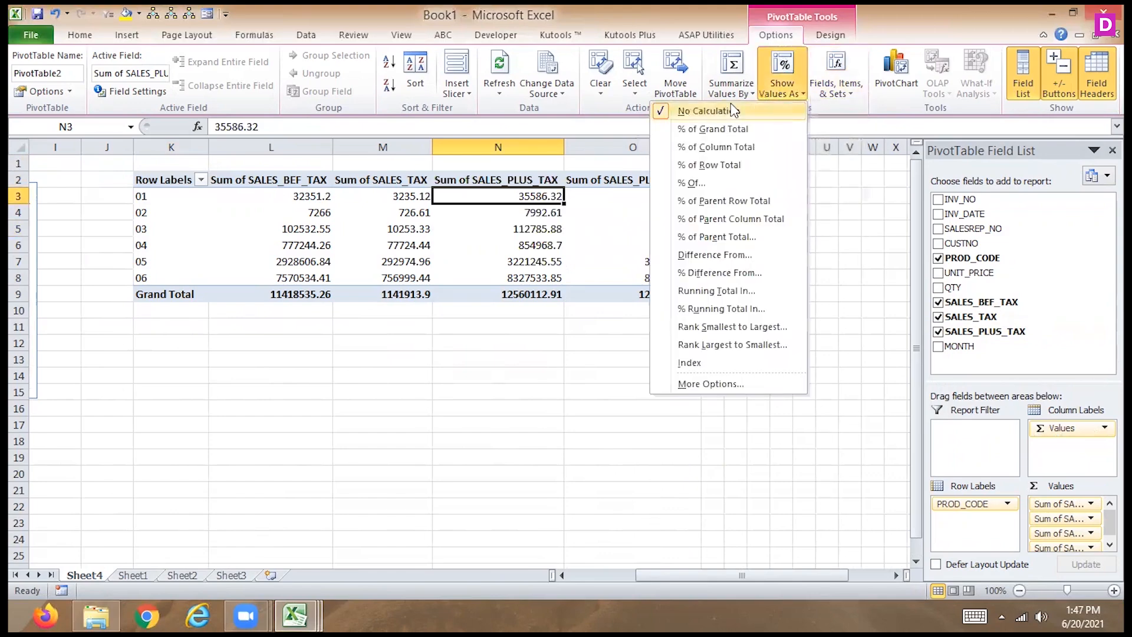
{"action": "left_click", "coordinate": [720, 129]}
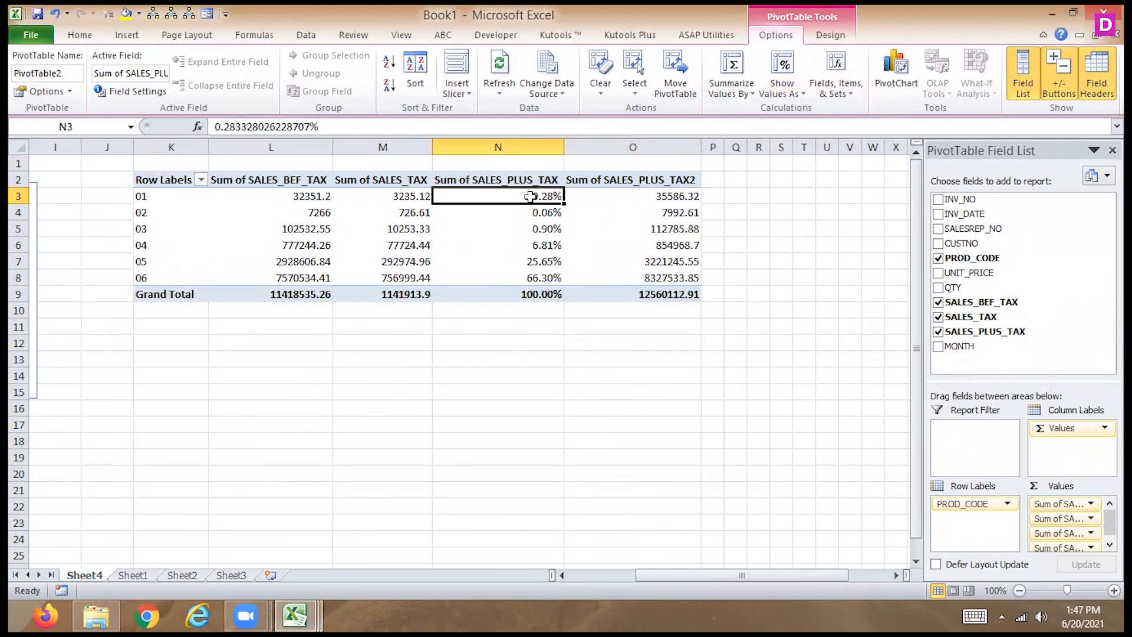
- Apply a three-color scale with red for high, white for middle and blue for low values to percentage cells N3:N8
{"action": "left_click_drag", "start_coordinate": [531, 195], "coordinate": [530, 278]}
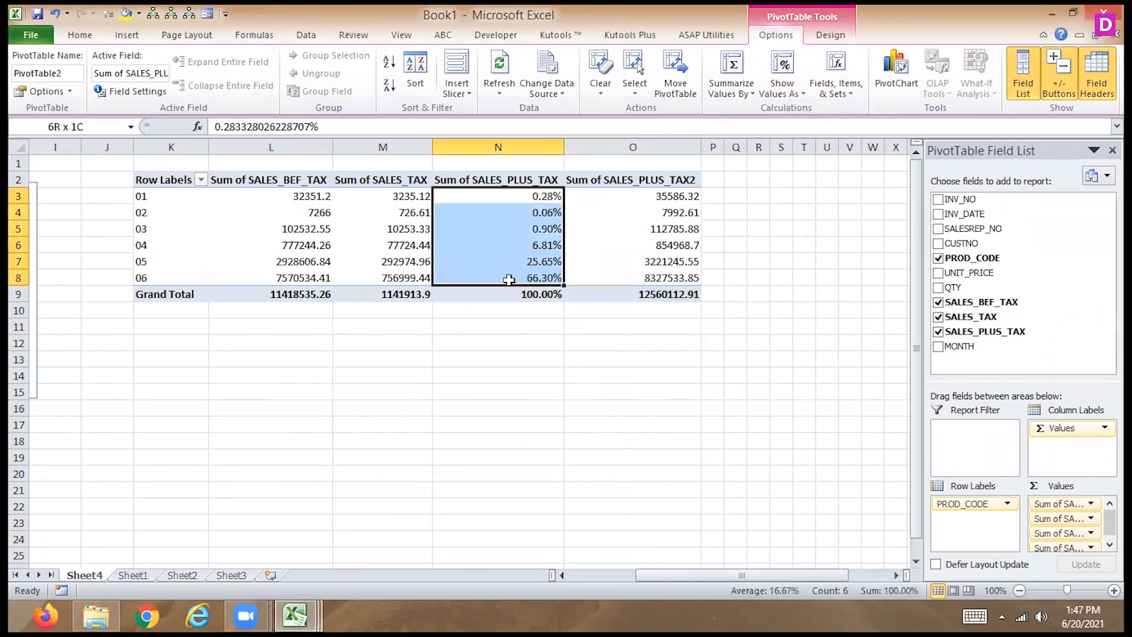
{"action": "left_click", "coordinate": [87, 39]}
{"action": "left_click", "coordinate": [663, 95]}
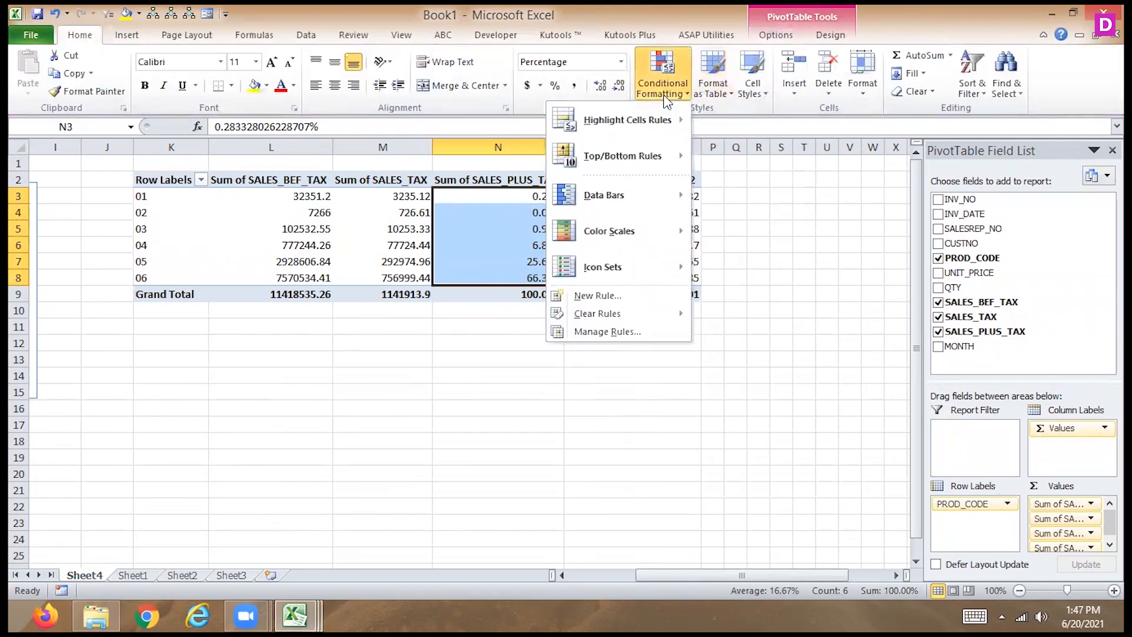
{"action": "mouse_move", "coordinate": [607, 231]}
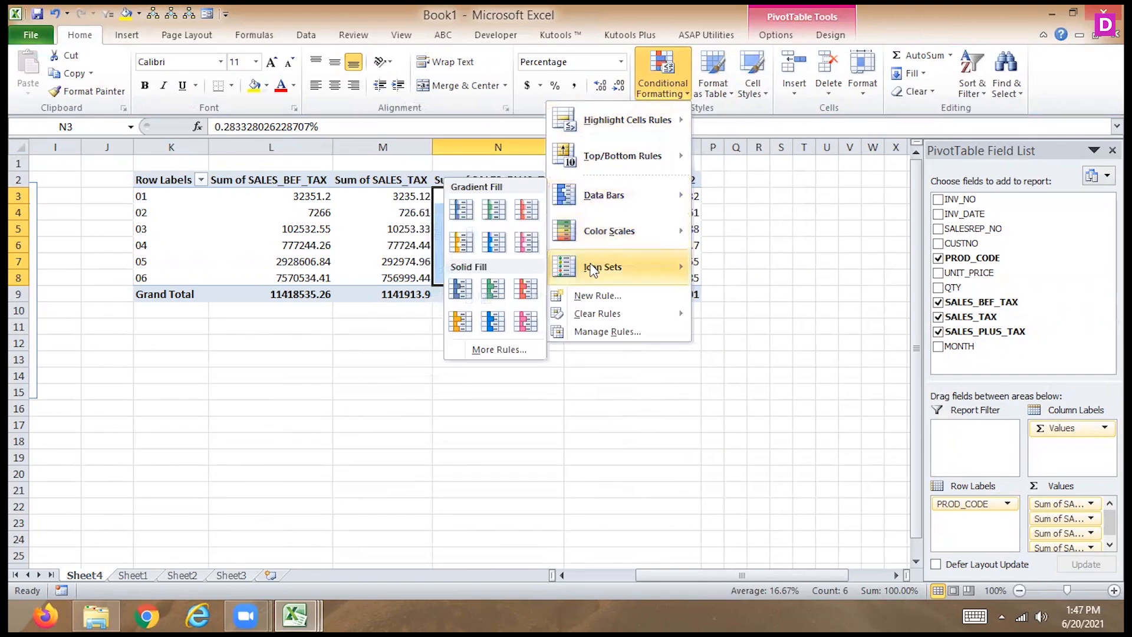
{"action": "mouse_move", "coordinate": [593, 268]}
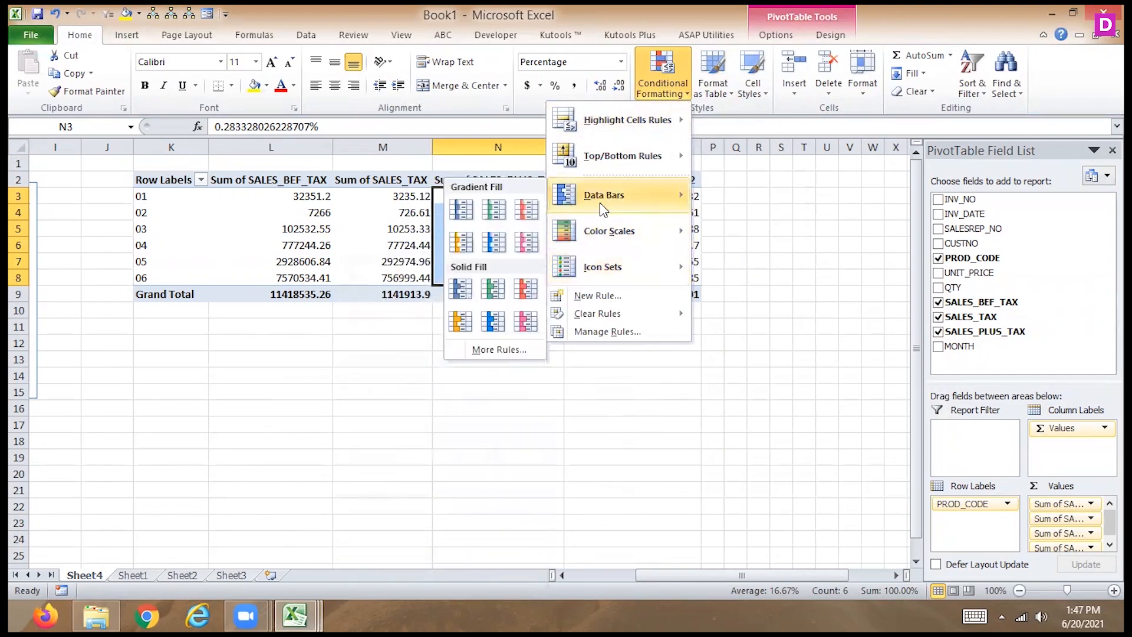
{"action": "mouse_move", "coordinate": [573, 317]}
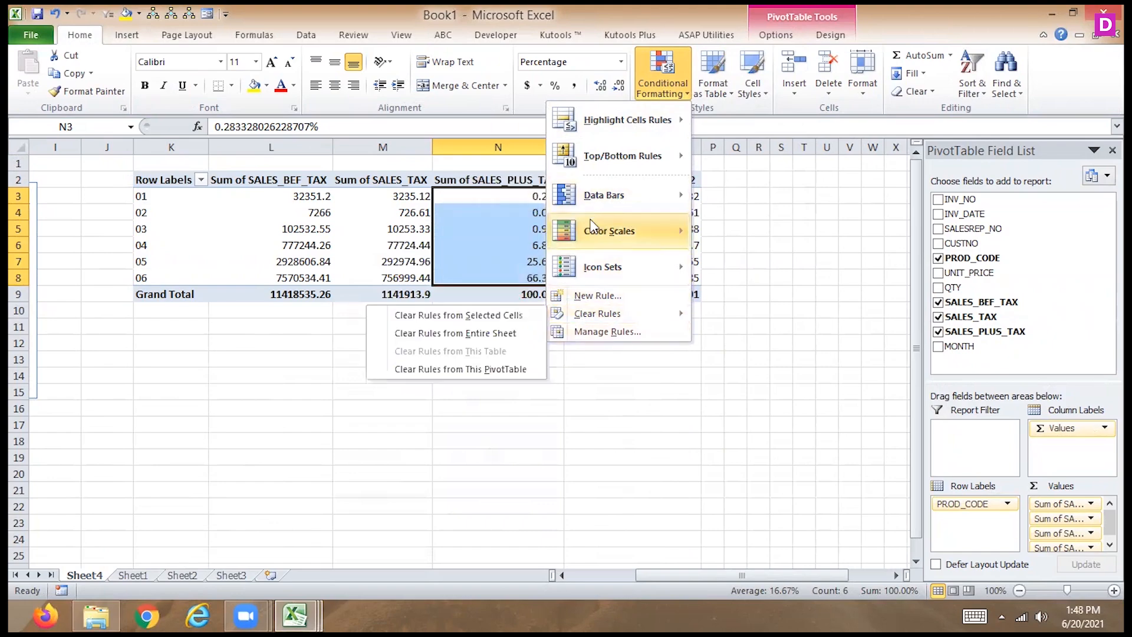
{"action": "left_click", "coordinate": [463, 261]}
{"action": "left_click", "coordinate": [505, 339]}
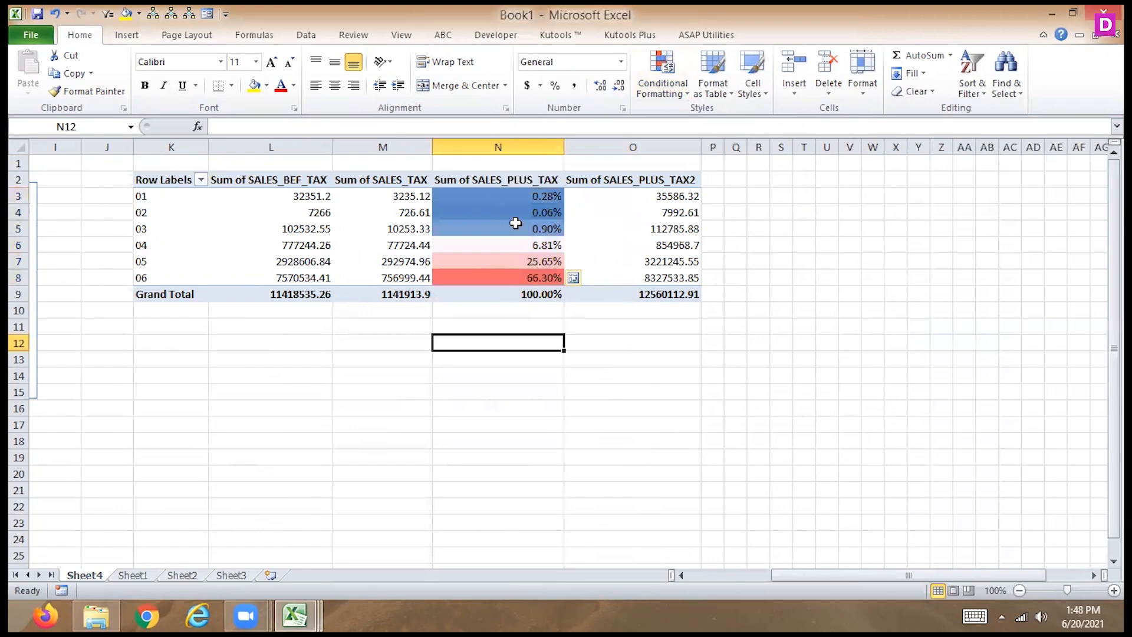
- Open the color scale rule of N3:N8 for editing and view the color choices for its midpoint
{"action": "left_click_drag", "start_coordinate": [539, 195], "coordinate": [527, 286]}
{"action": "left_click_drag", "start_coordinate": [545, 195], "coordinate": [532, 272]}
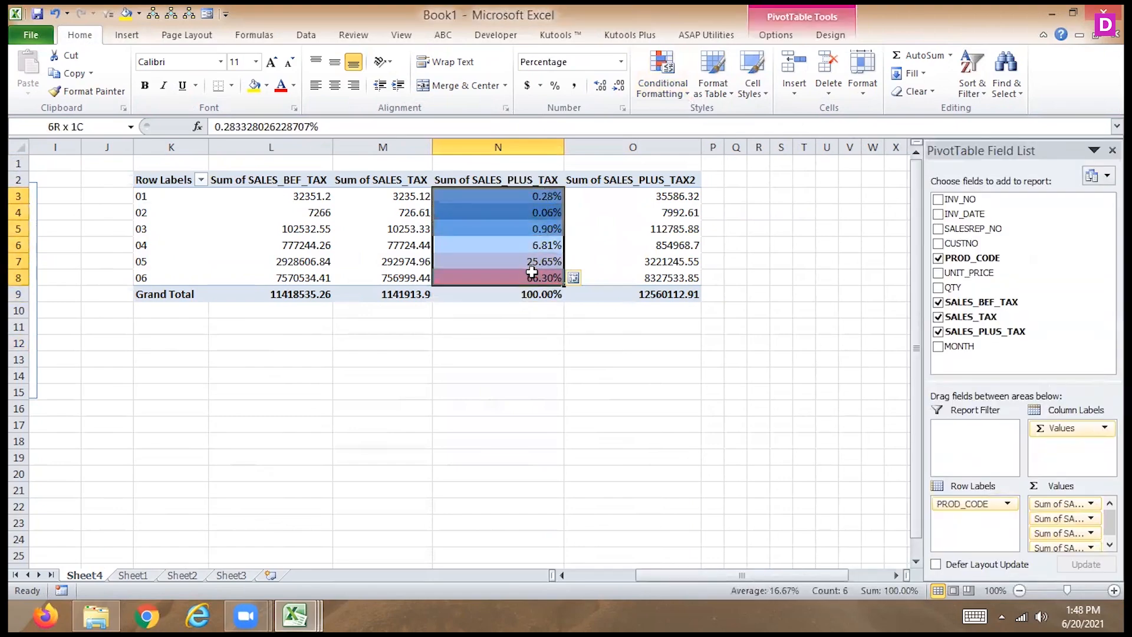
{"action": "left_click", "coordinate": [671, 86]}
{"action": "mouse_move", "coordinate": [634, 125]}
{"action": "left_click", "coordinate": [607, 331]}
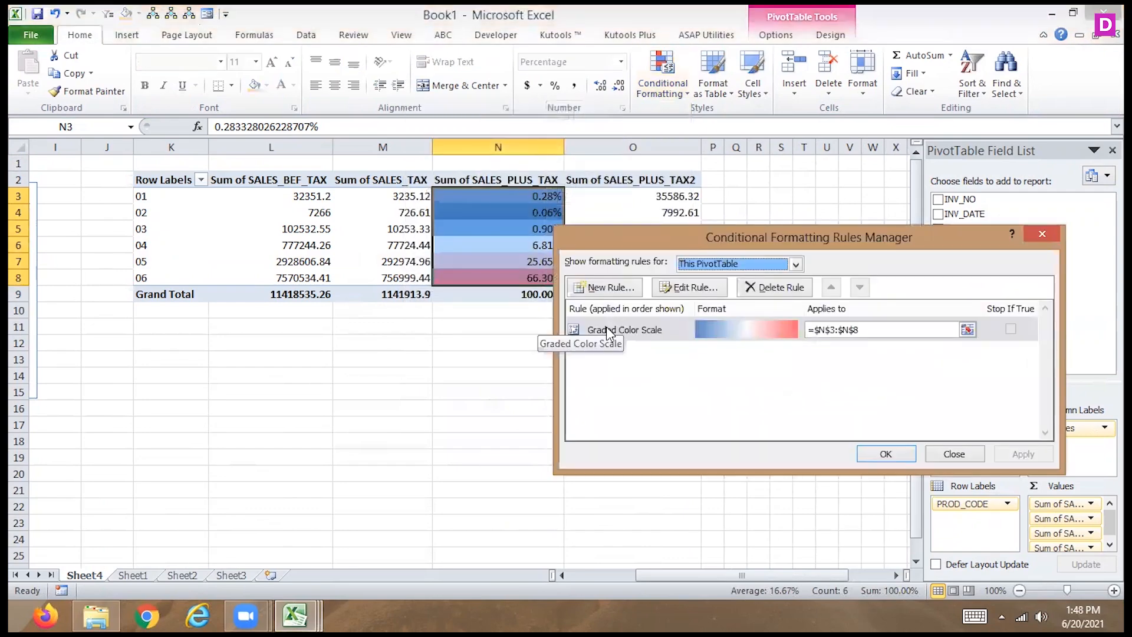
{"action": "left_click", "coordinate": [607, 332]}
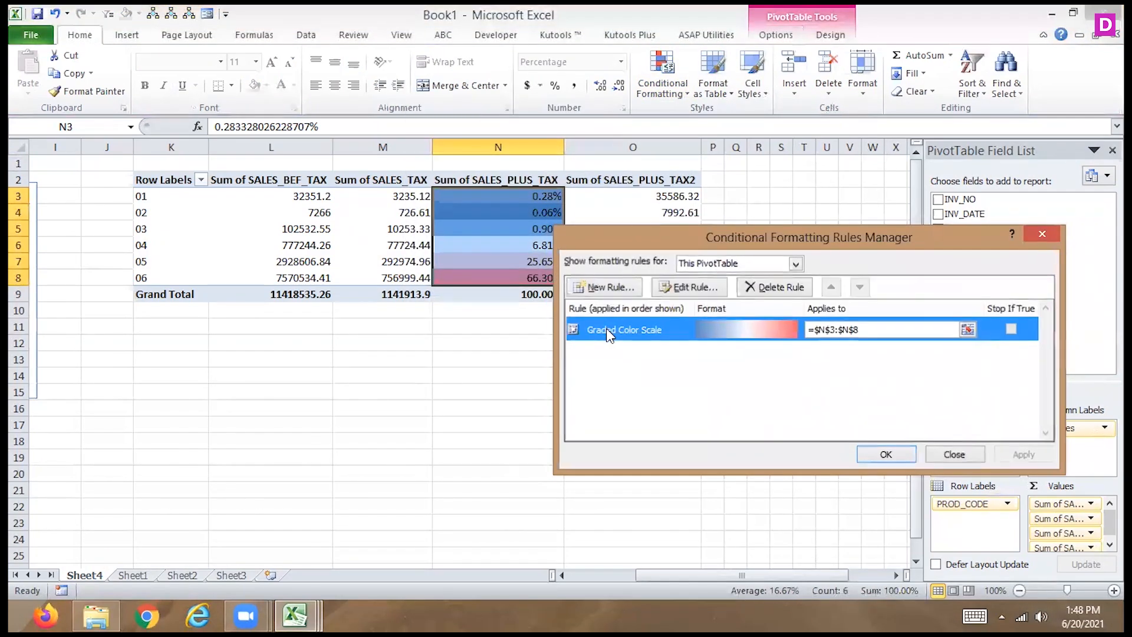
{"action": "double_click", "coordinate": [606, 328]}
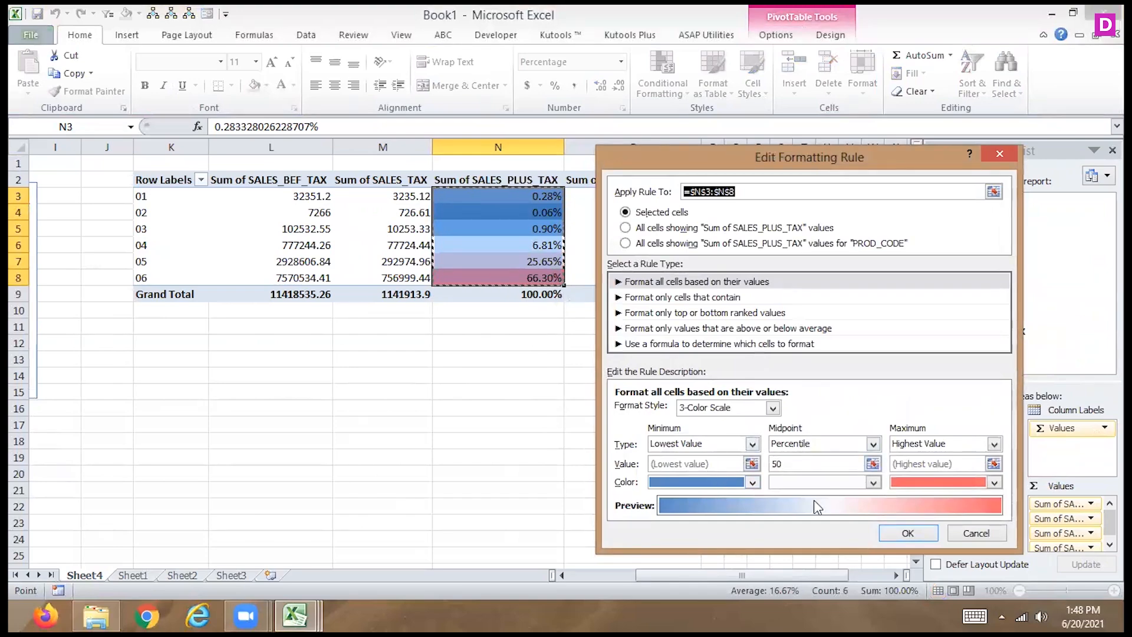
{"action": "left_click", "coordinate": [873, 484]}
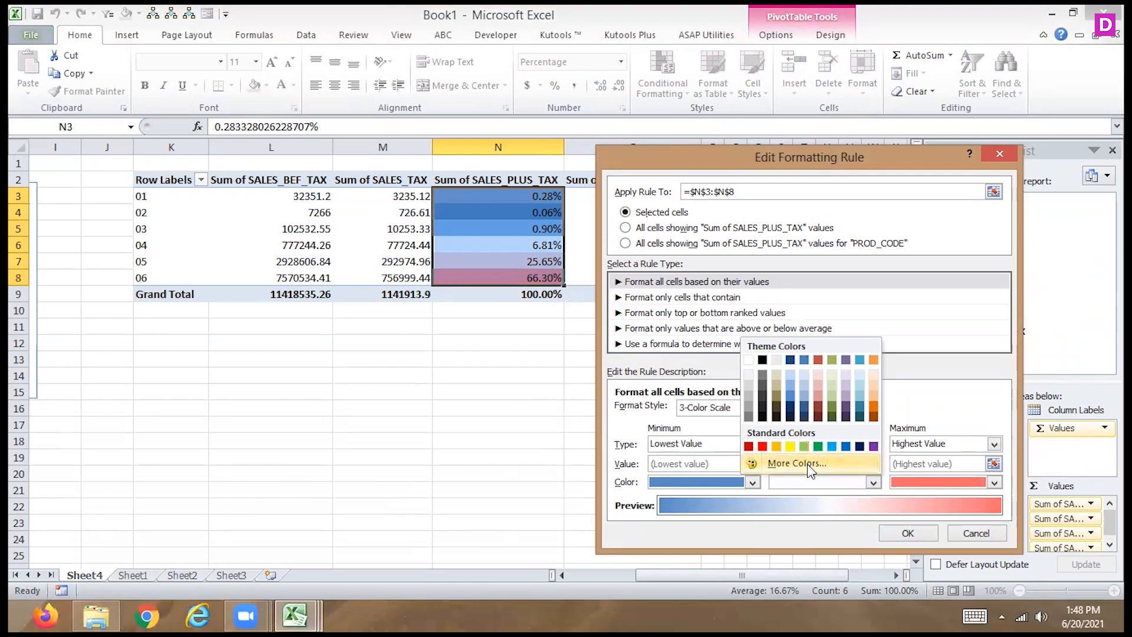
{"action": "left_click", "coordinate": [908, 534]}
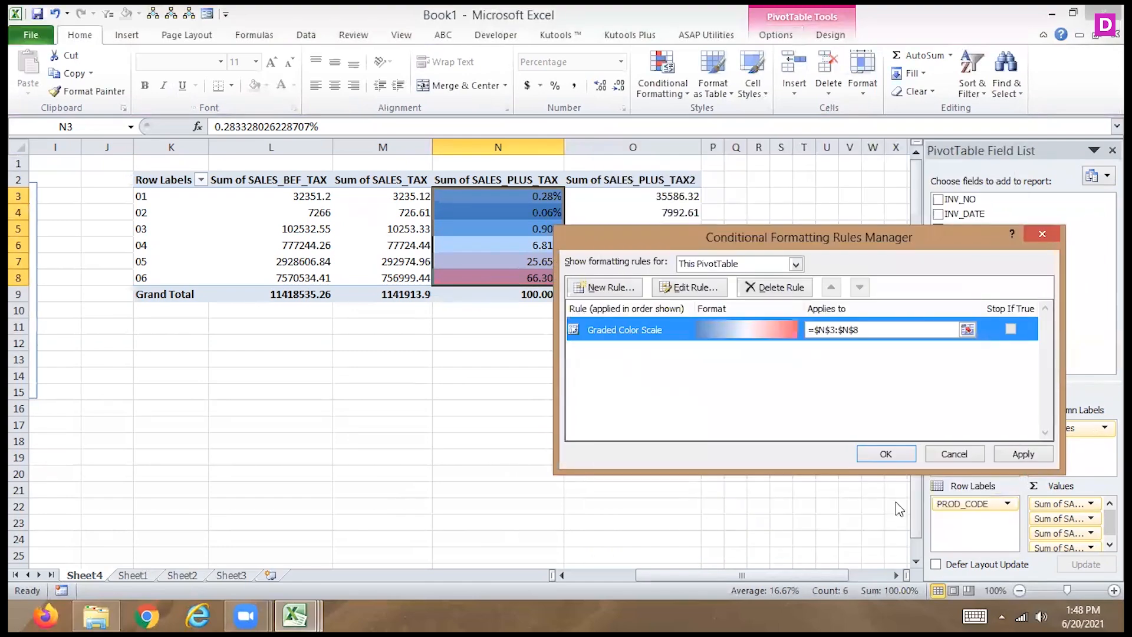
- Recolor the N3:N8 color scale rule with red for the minimum, yellow for the midpoint and green for the maximum
{"action": "double_click", "coordinate": [729, 324]}
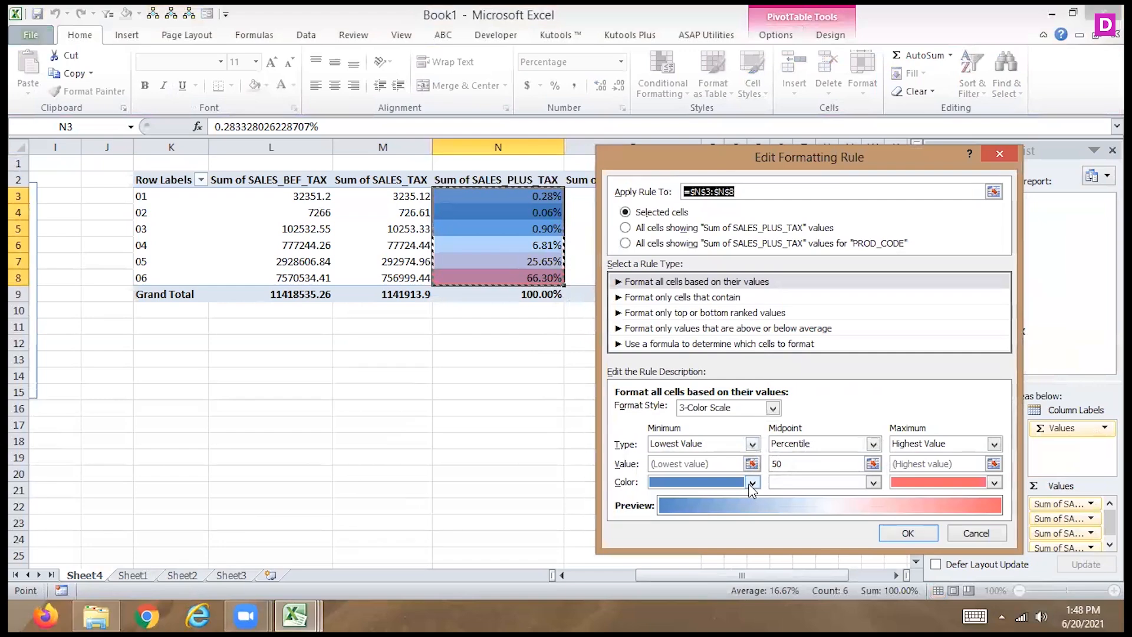
{"action": "left_click", "coordinate": [751, 482]}
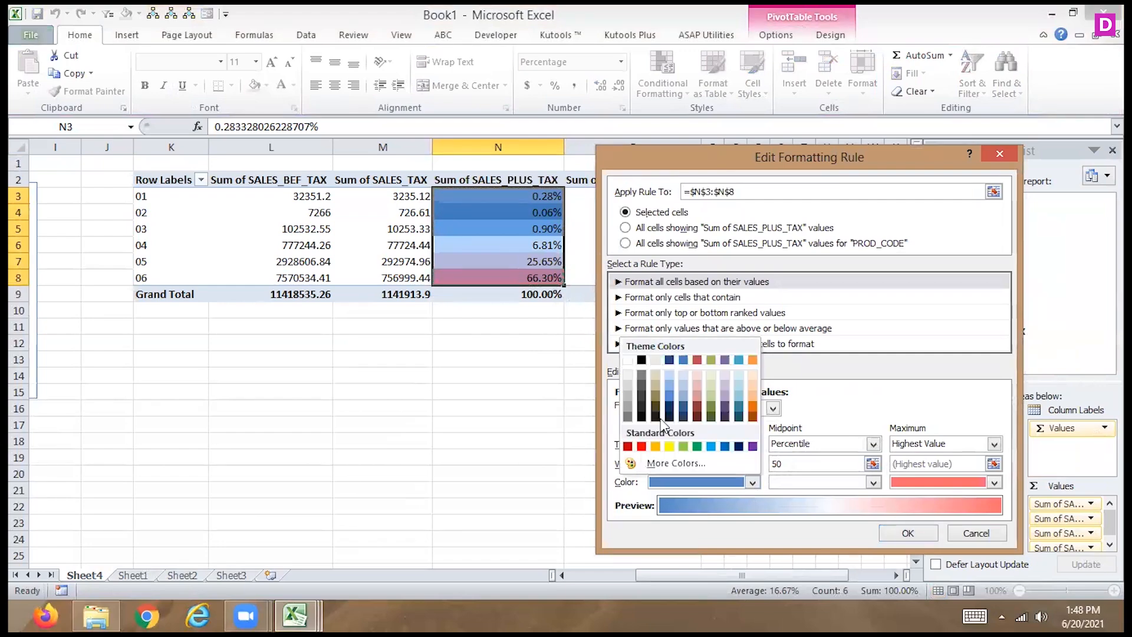
{"action": "left_click", "coordinate": [642, 447]}
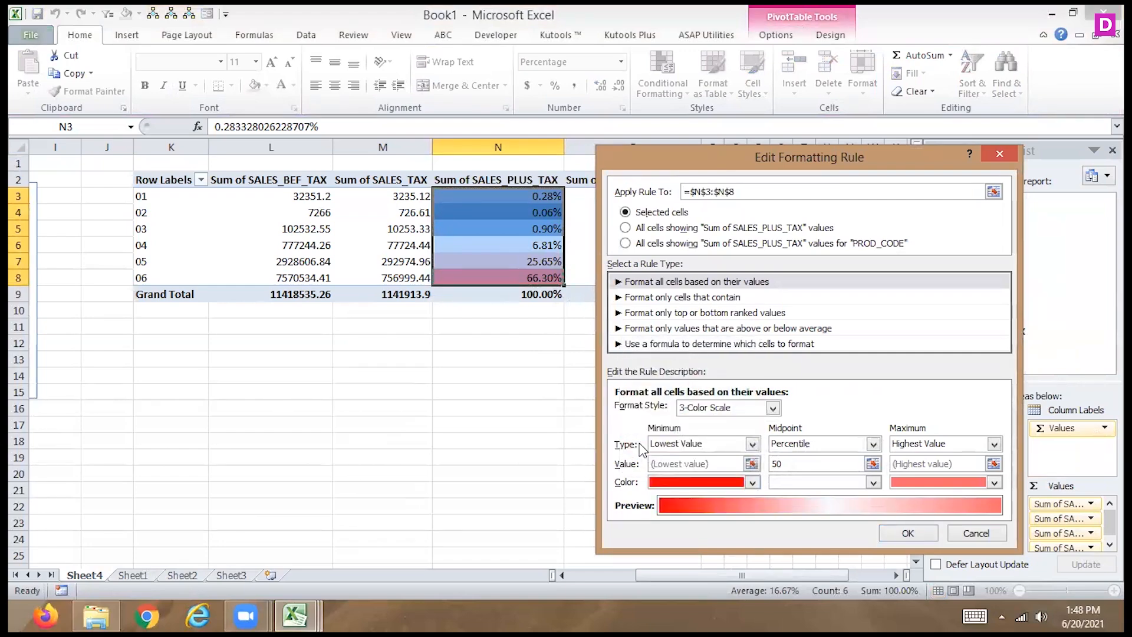
{"action": "left_click", "coordinate": [873, 482]}
{"action": "left_click", "coordinate": [790, 447]}
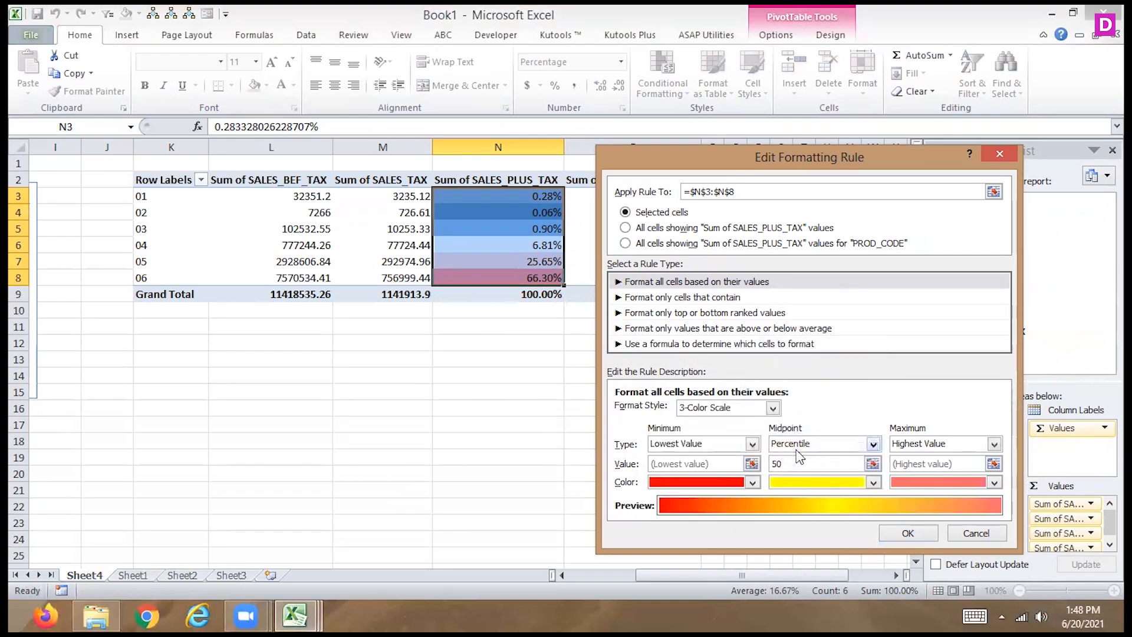
{"action": "left_click", "coordinate": [994, 483]}
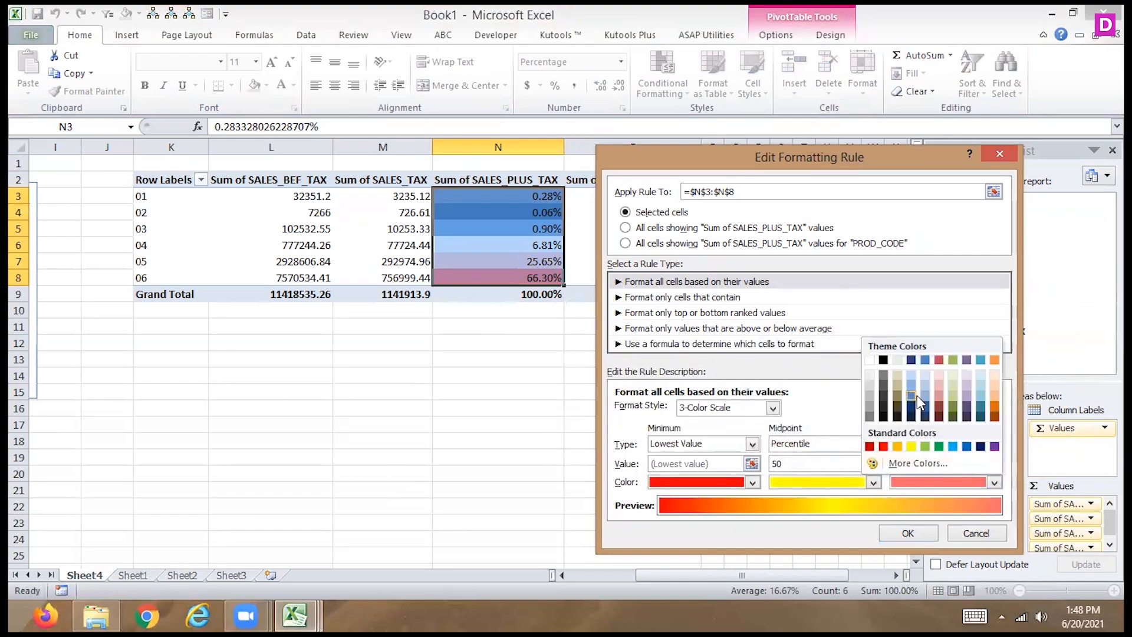
{"action": "left_click", "coordinate": [939, 447]}
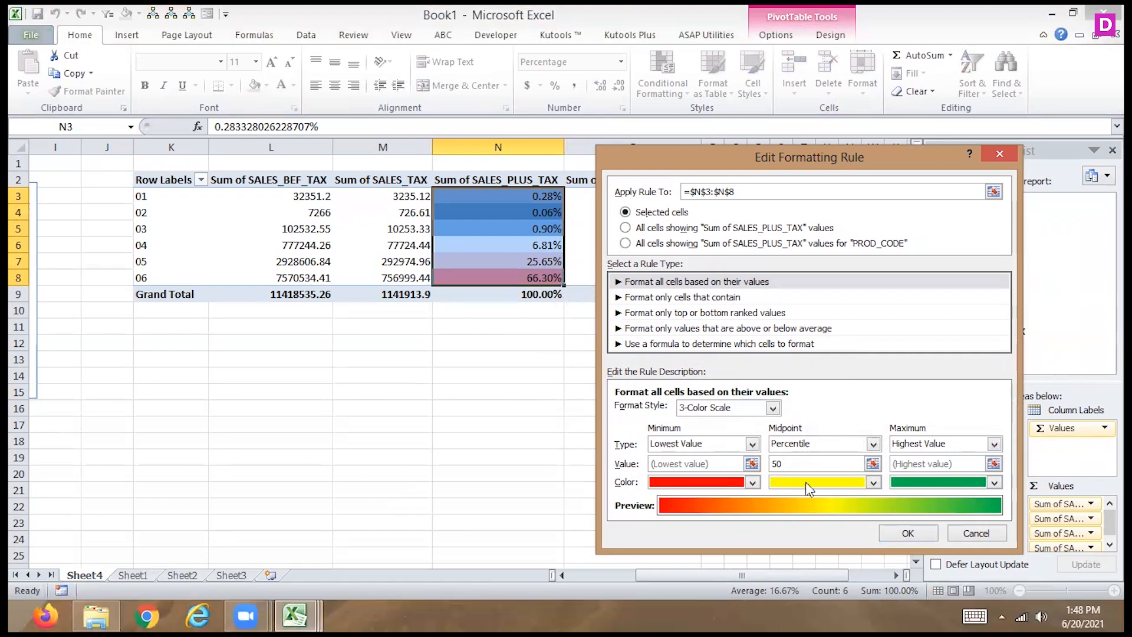
{"action": "left_click", "coordinate": [906, 534]}
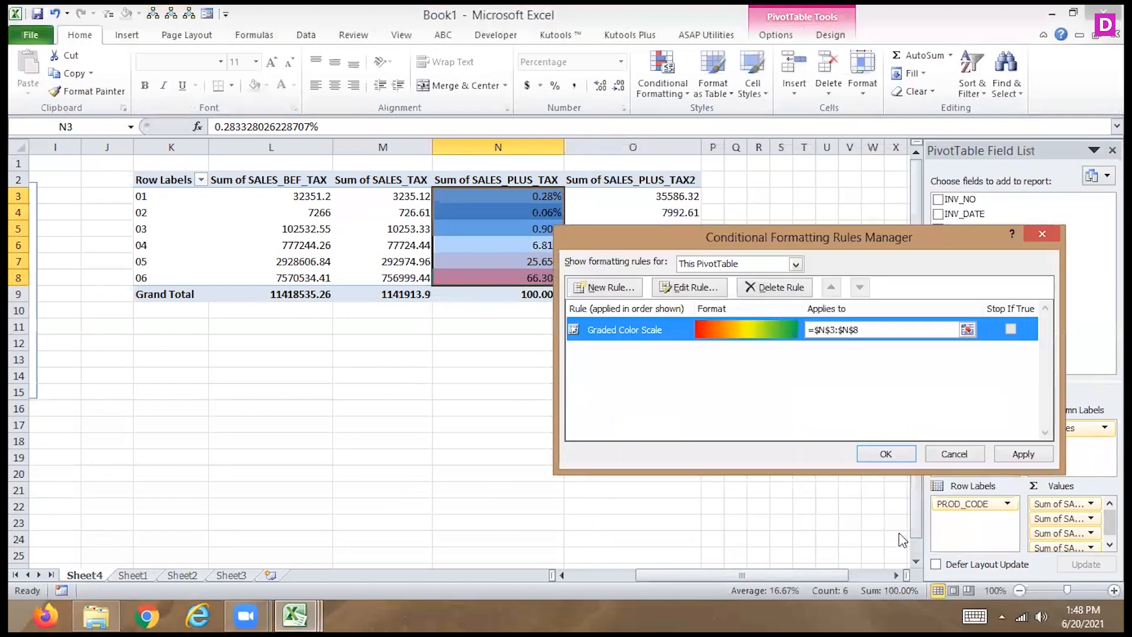
{"action": "left_click", "coordinate": [1020, 453]}
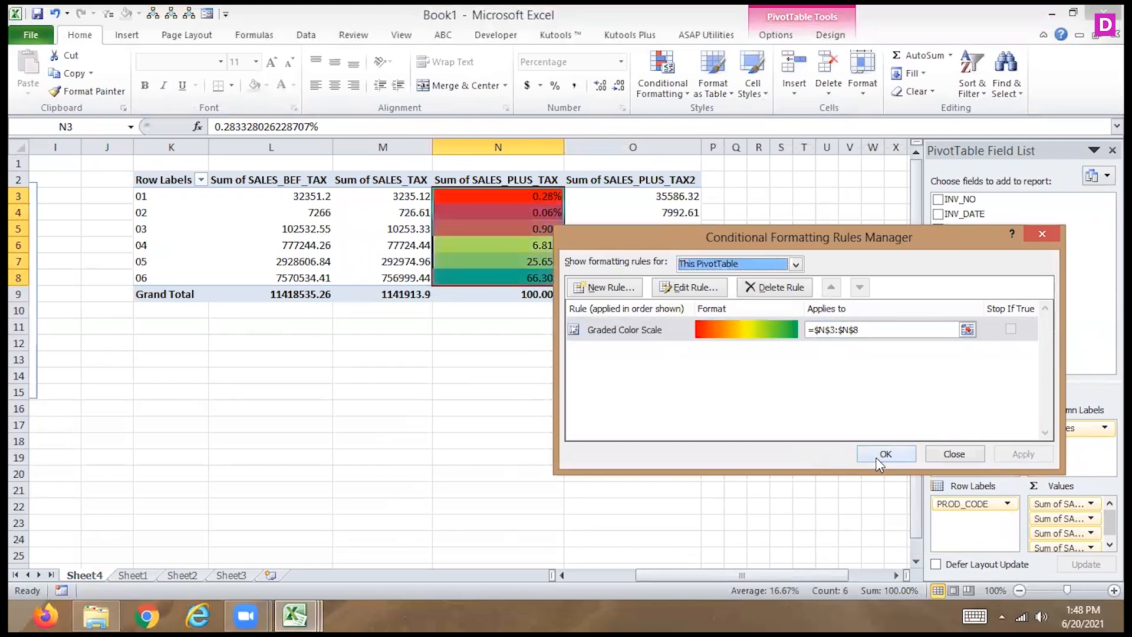
{"action": "left_click", "coordinate": [880, 455]}
- Review the color scale rule's settings and delete the rule from cells N3:N8
{"action": "left_click", "coordinate": [661, 89]}
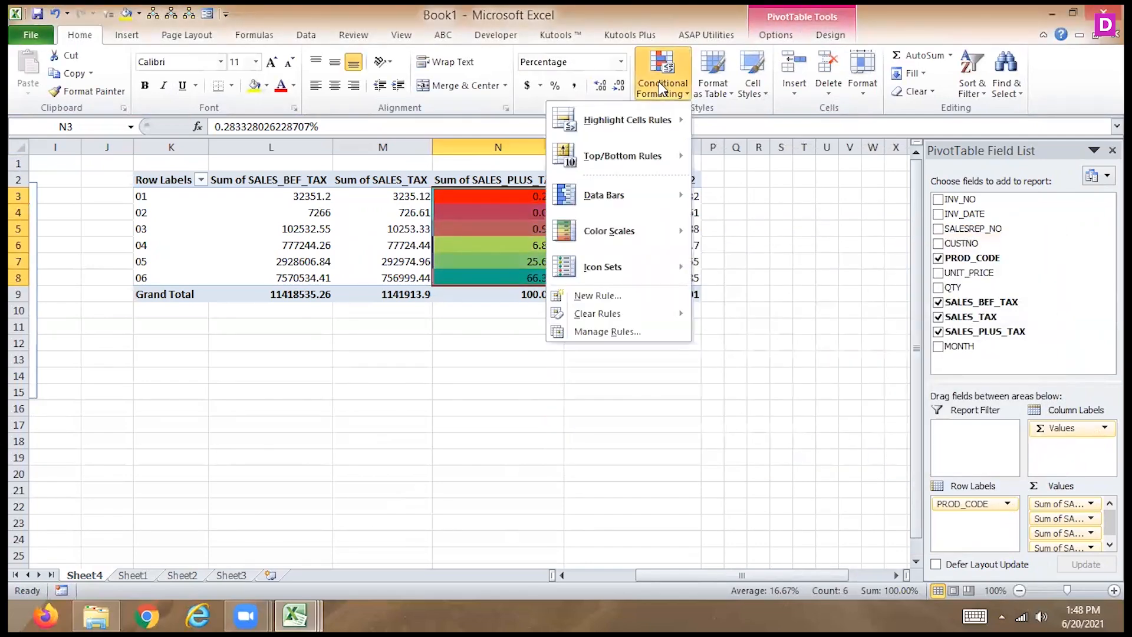
{"action": "left_click", "coordinate": [598, 328]}
{"action": "double_click", "coordinate": [619, 333]}
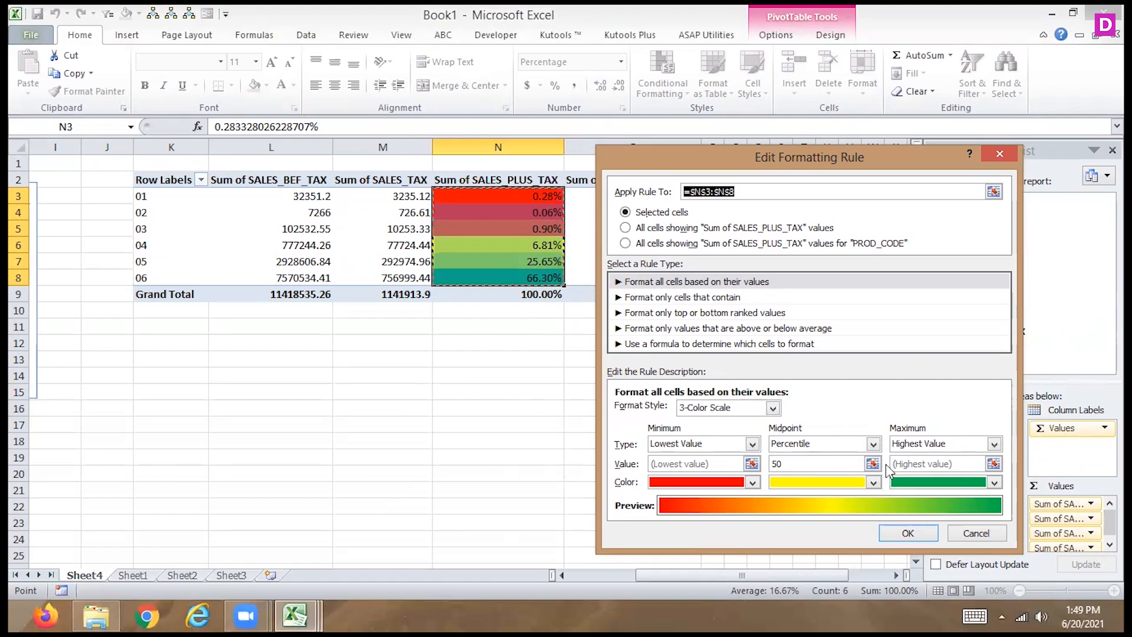
{"action": "left_click", "coordinate": [974, 533]}
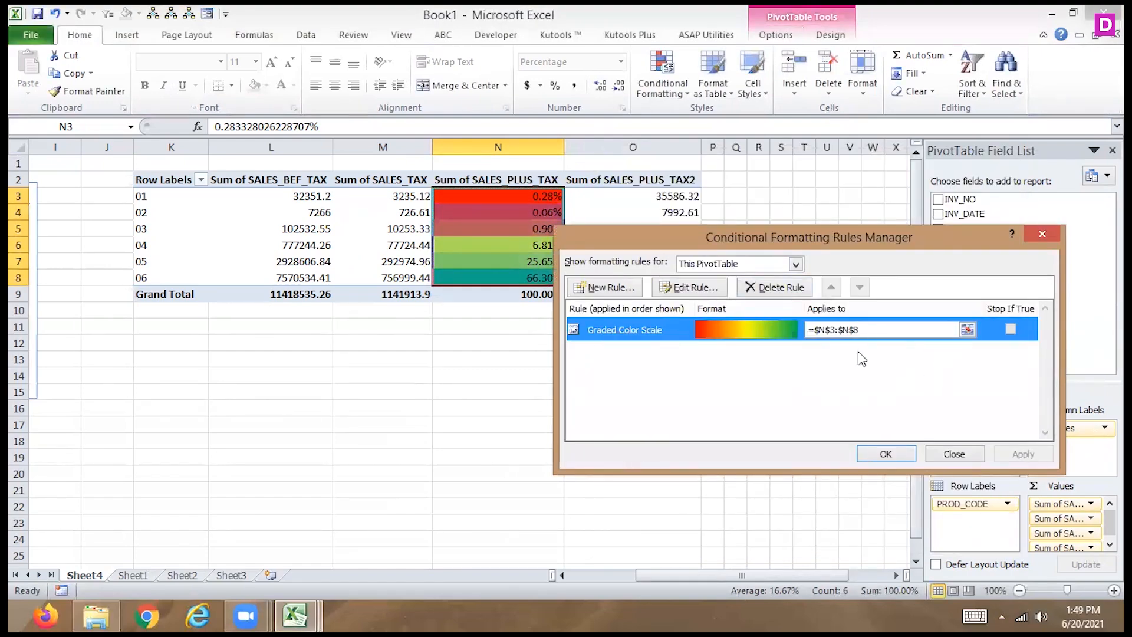
{"action": "left_click", "coordinate": [778, 287]}
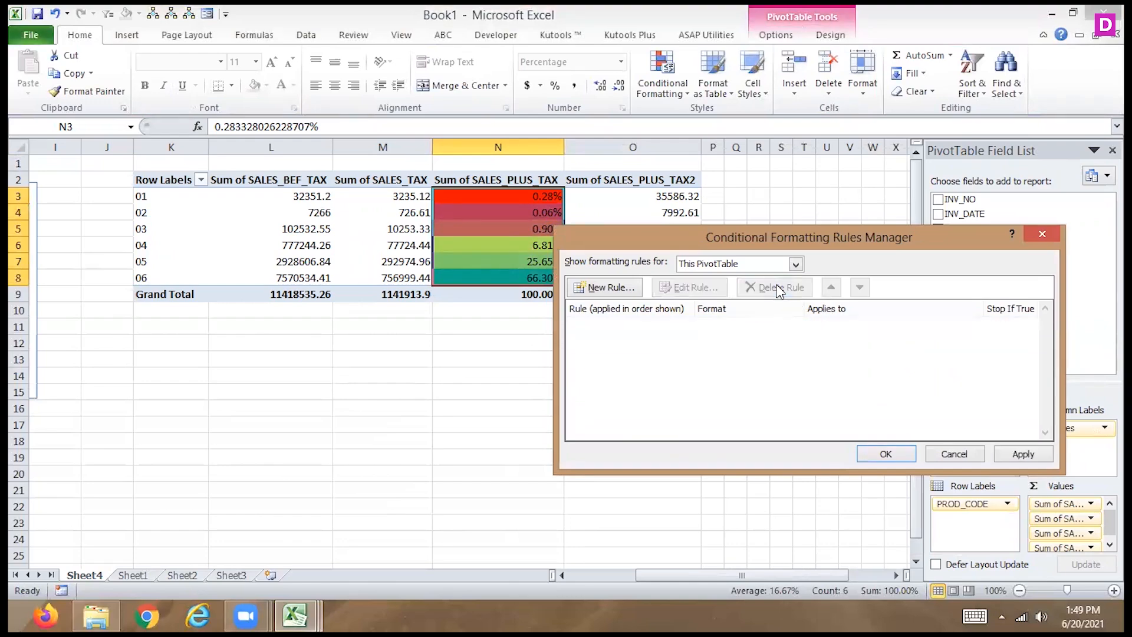
{"action": "left_click", "coordinate": [1008, 454]}
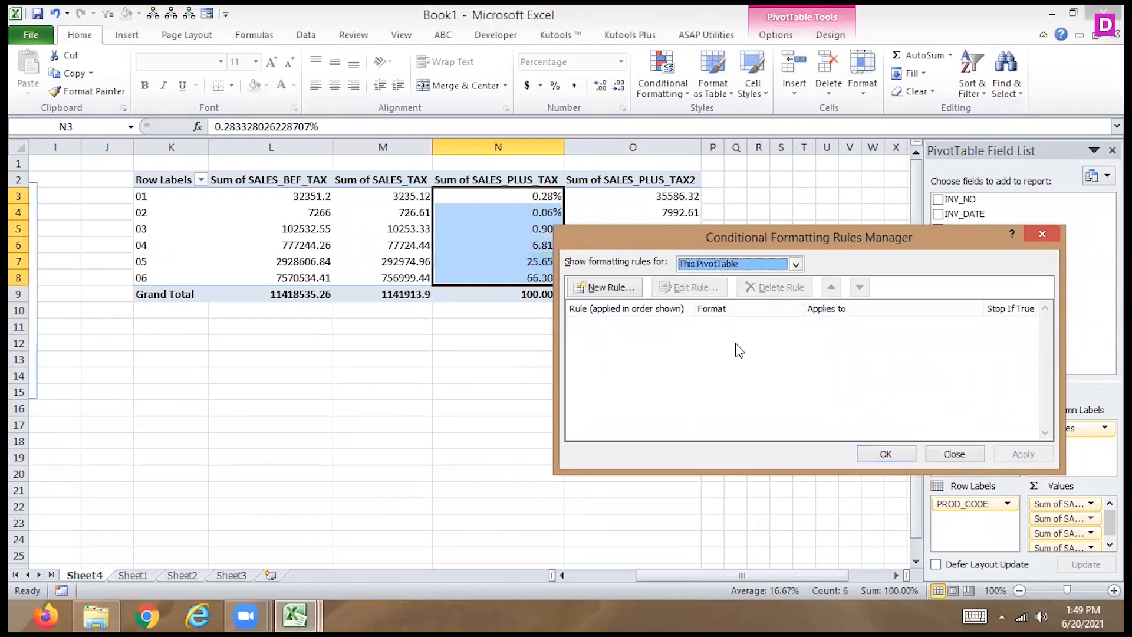
{"action": "left_click", "coordinate": [884, 461]}
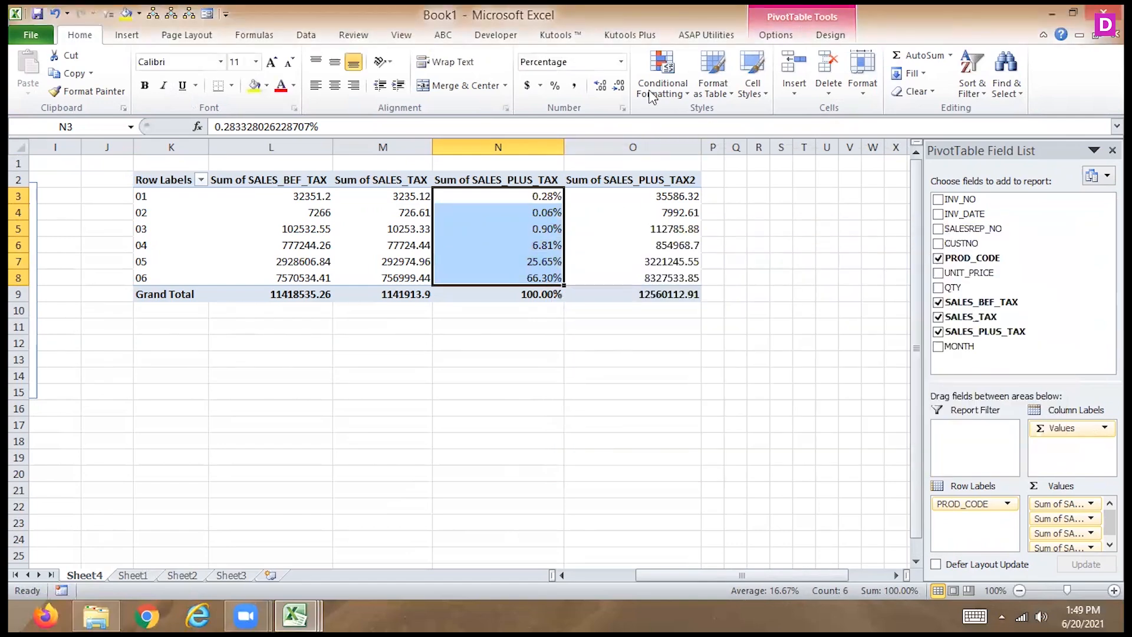
- Apply blue solid fill data bars to the SALES_PLUS_TAX percentages in cells N3:N8
{"action": "left_click", "coordinate": [656, 93]}
{"action": "mouse_move", "coordinate": [610, 244]}
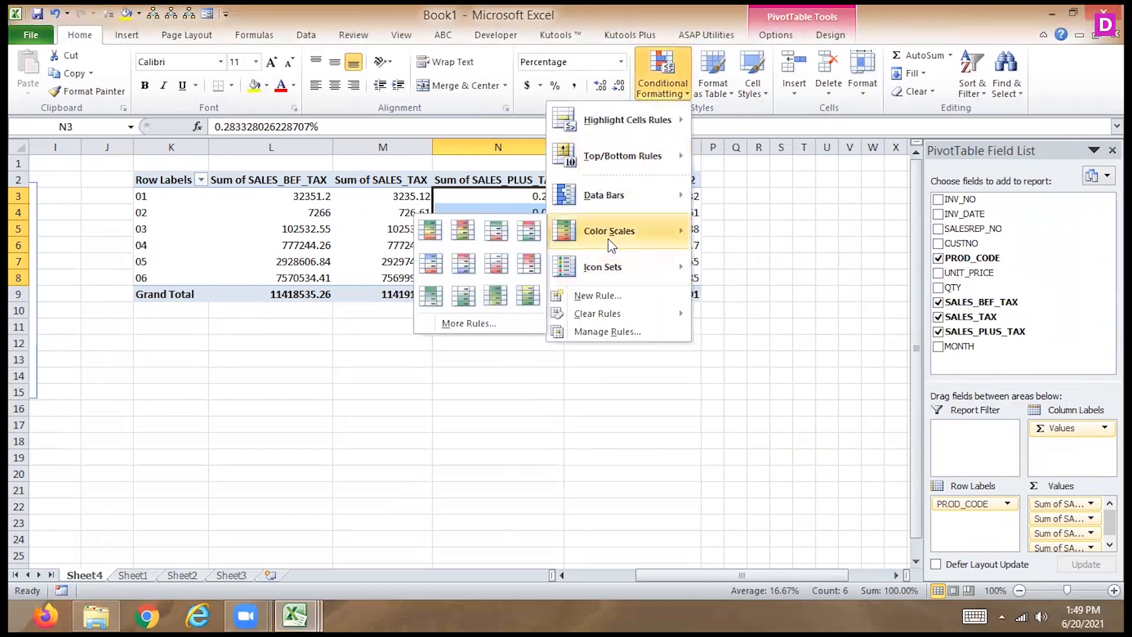
{"action": "mouse_move", "coordinate": [614, 194]}
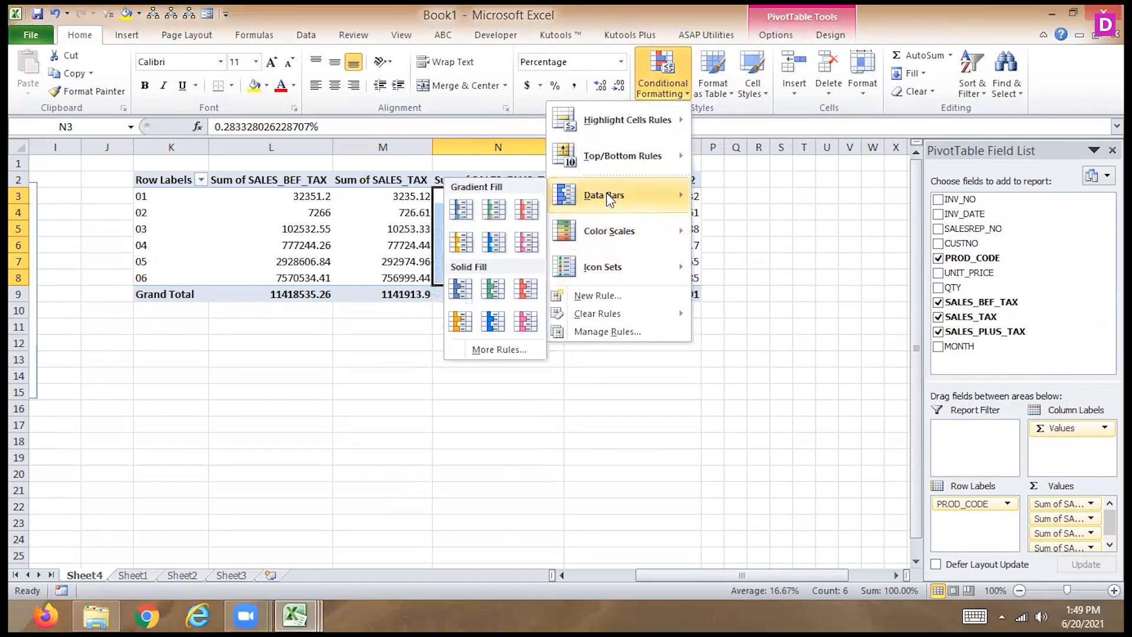
{"action": "left_click", "coordinate": [463, 288]}
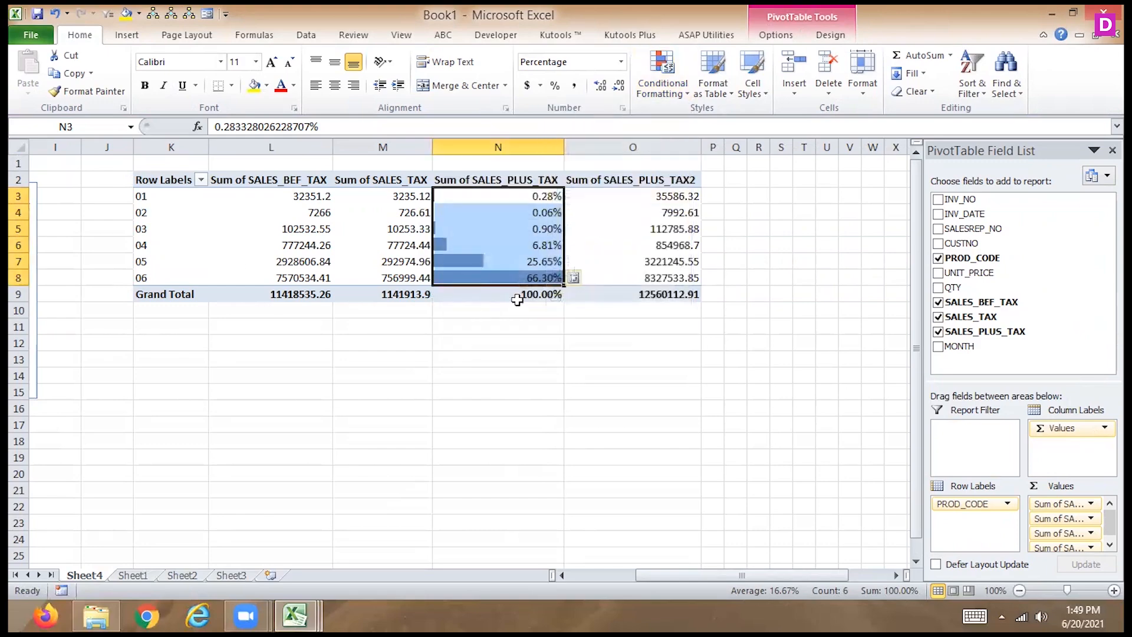
- Set the data bar rule of cells N3:N8 to Show Bar Only, apply it, and undo the change
{"action": "left_click", "coordinate": [661, 85]}
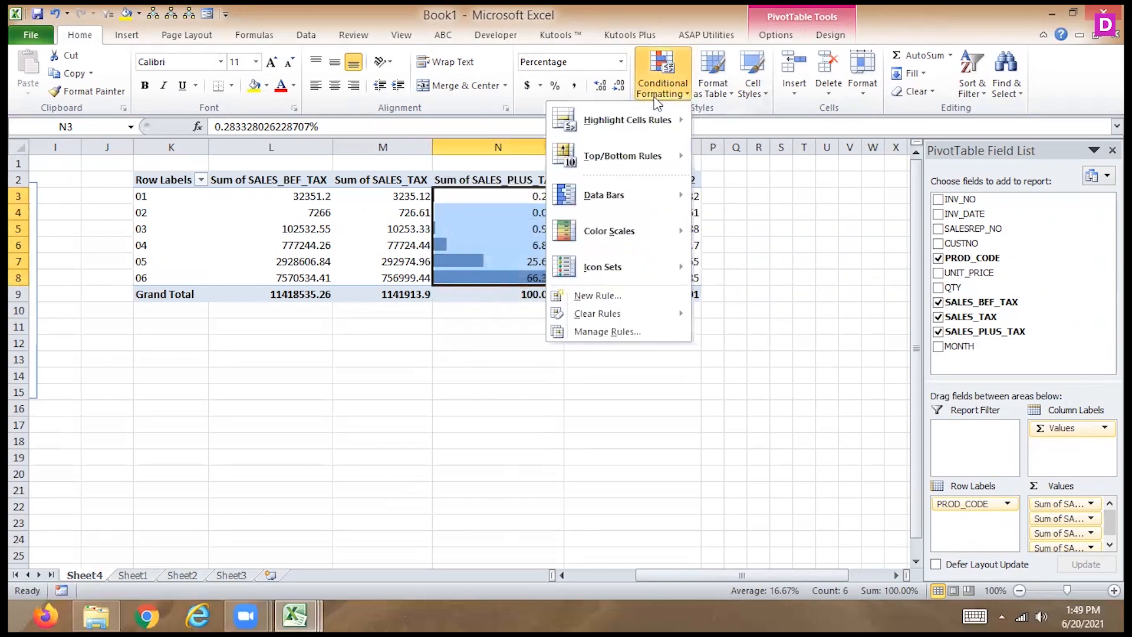
{"action": "left_click", "coordinate": [595, 330]}
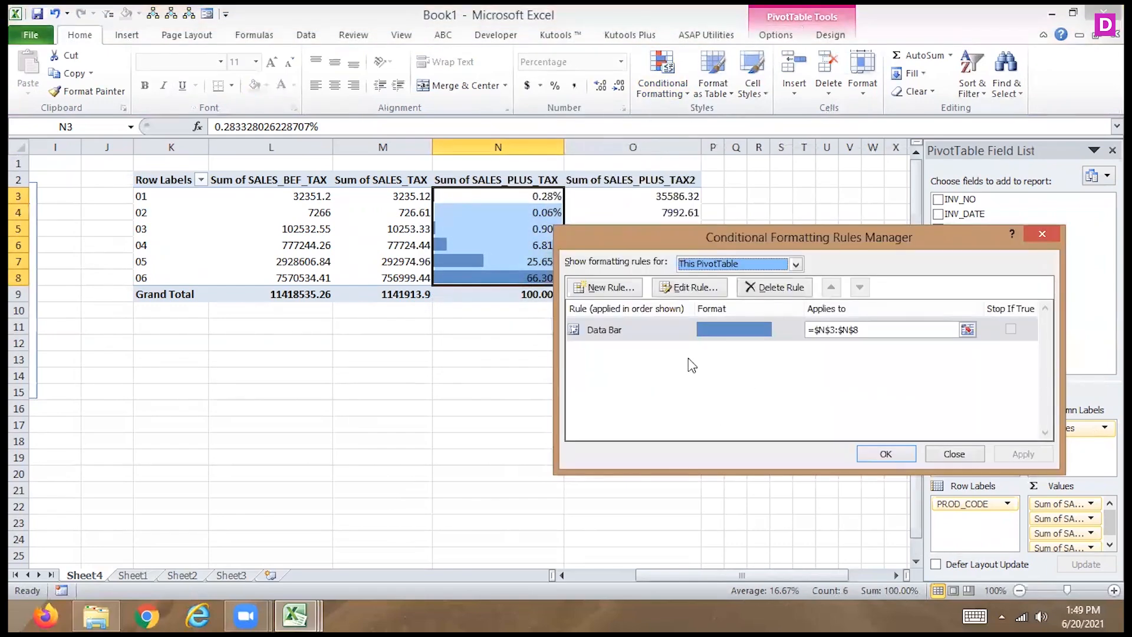
{"action": "left_click", "coordinate": [643, 324]}
{"action": "double_click", "coordinate": [643, 325]}
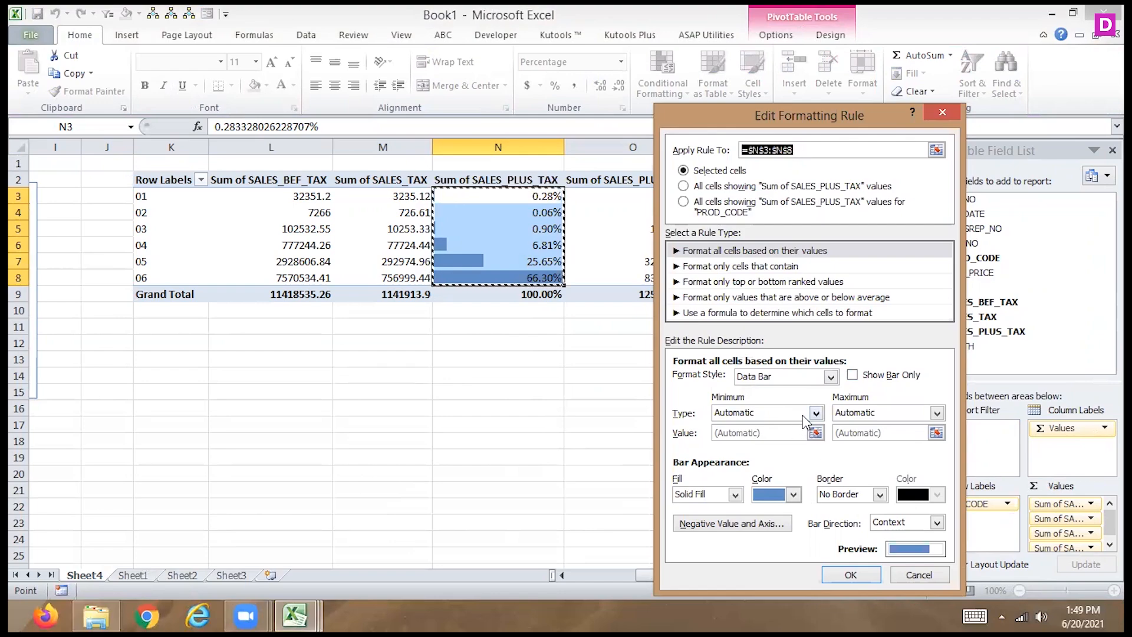
{"action": "left_click", "coordinate": [853, 375]}
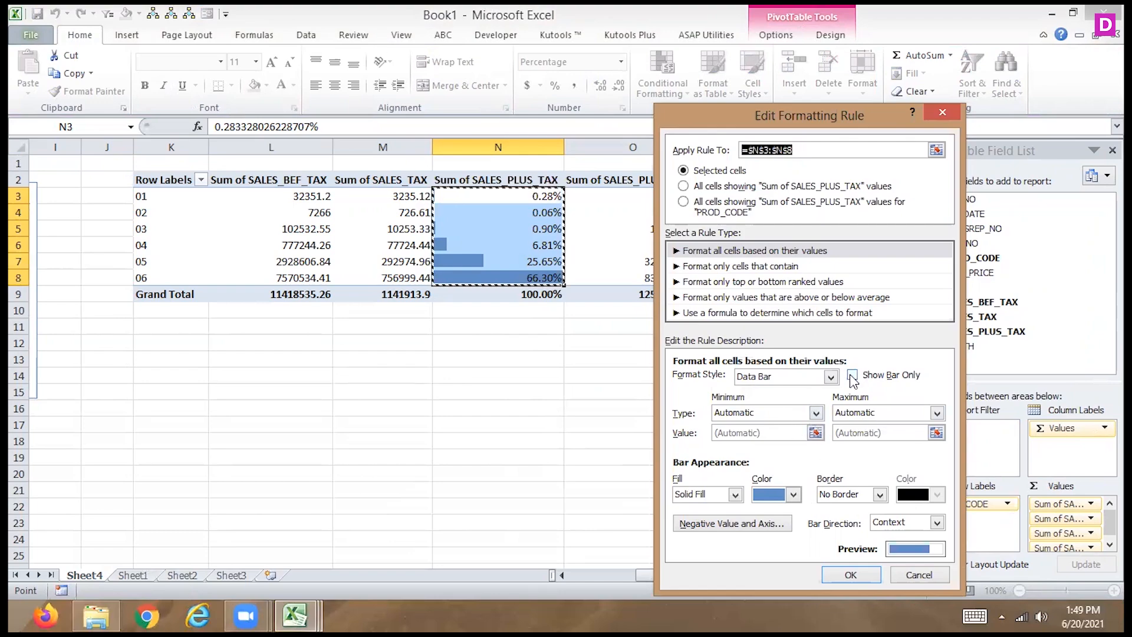
{"action": "left_click", "coordinate": [847, 576]}
{"action": "left_click", "coordinate": [1015, 455]}
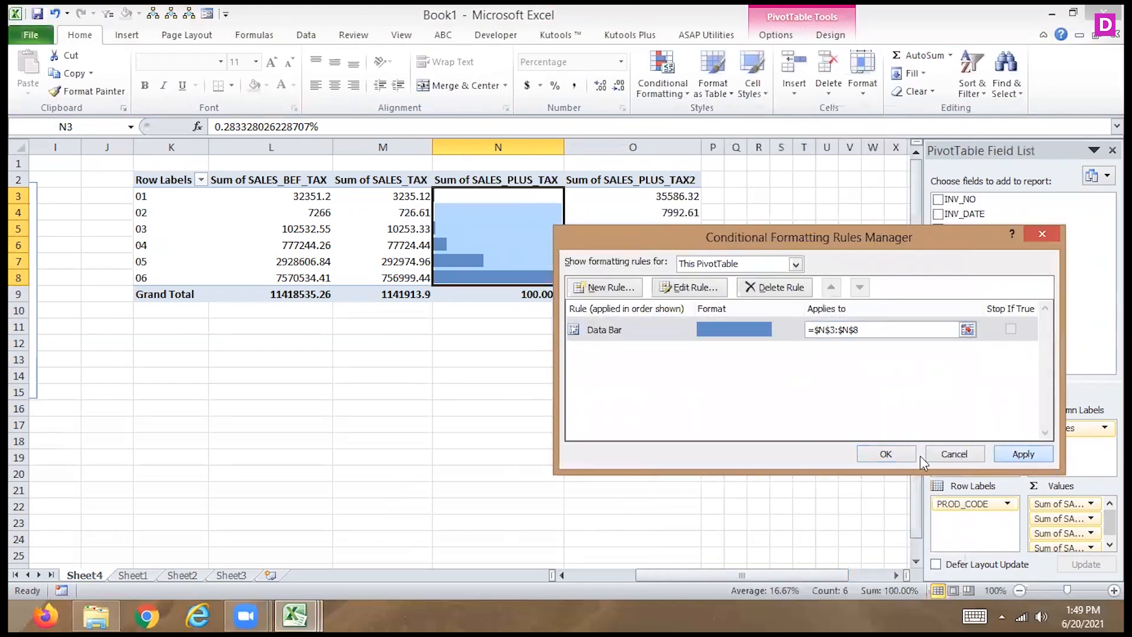
{"action": "left_click", "coordinate": [889, 455]}
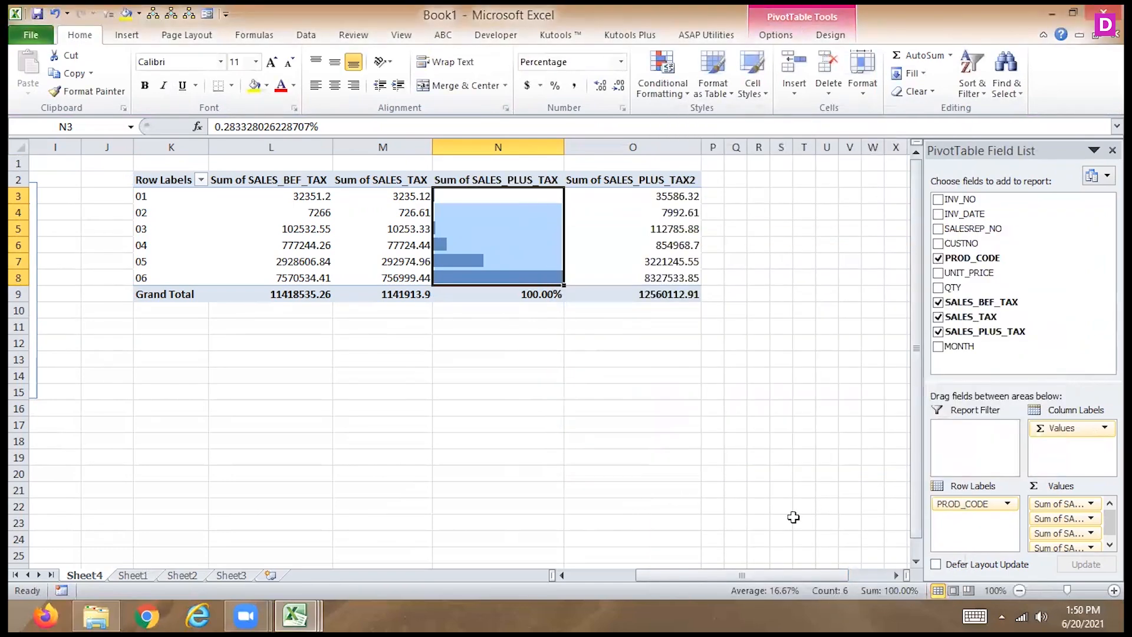
{"action": "key", "text": "ctrl+z"}
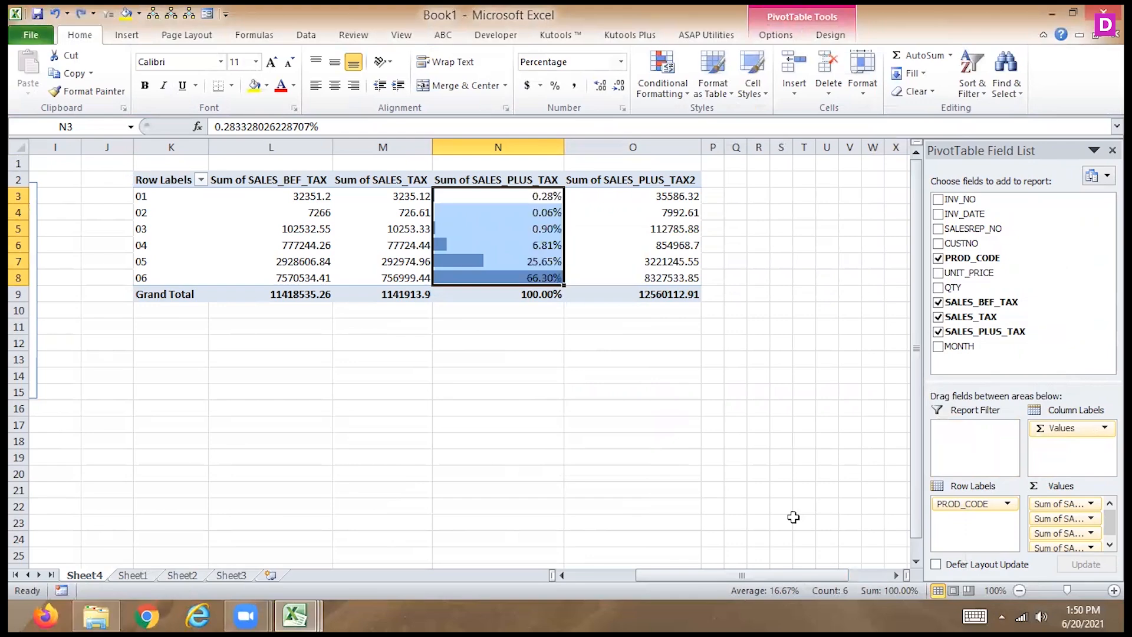
- Open the N3:N8 data bar rule for editing and give negative bars the same fill color as positive bars
{"action": "left_click", "coordinate": [663, 89]}
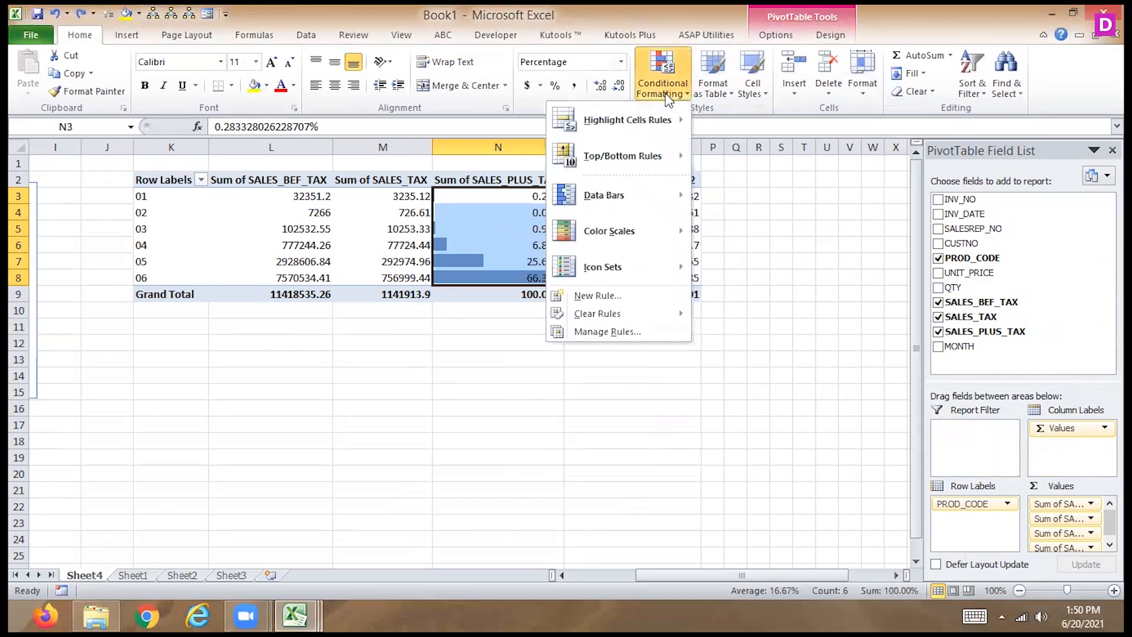
{"action": "left_click", "coordinate": [609, 332]}
{"action": "left_click", "coordinate": [627, 335]}
{"action": "double_click", "coordinate": [625, 334]}
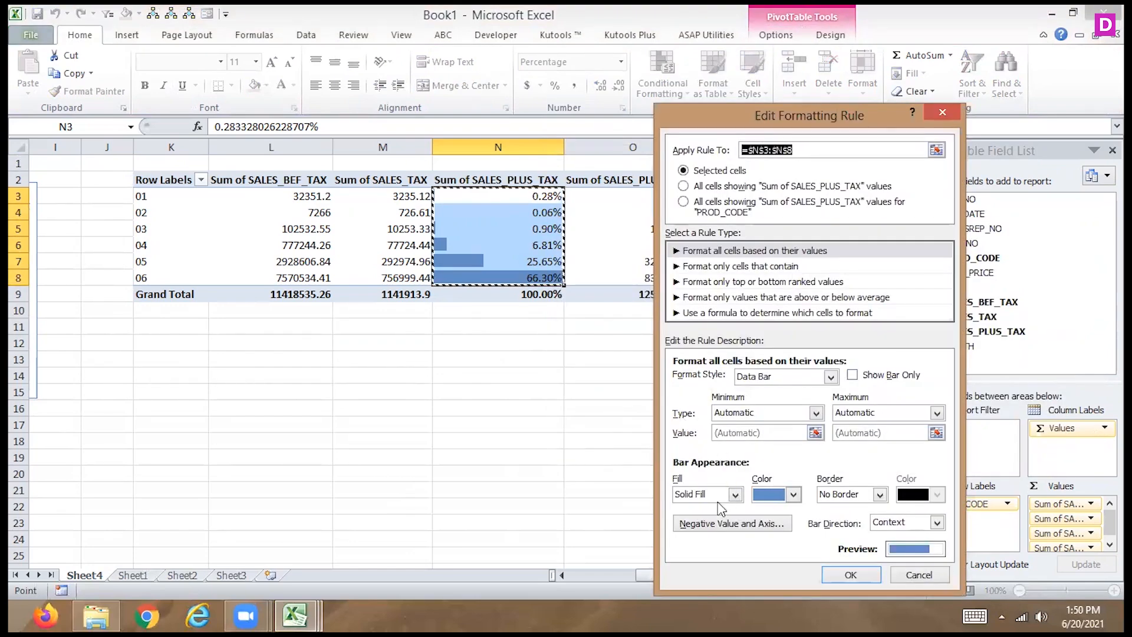
{"action": "left_click", "coordinate": [709, 524]}
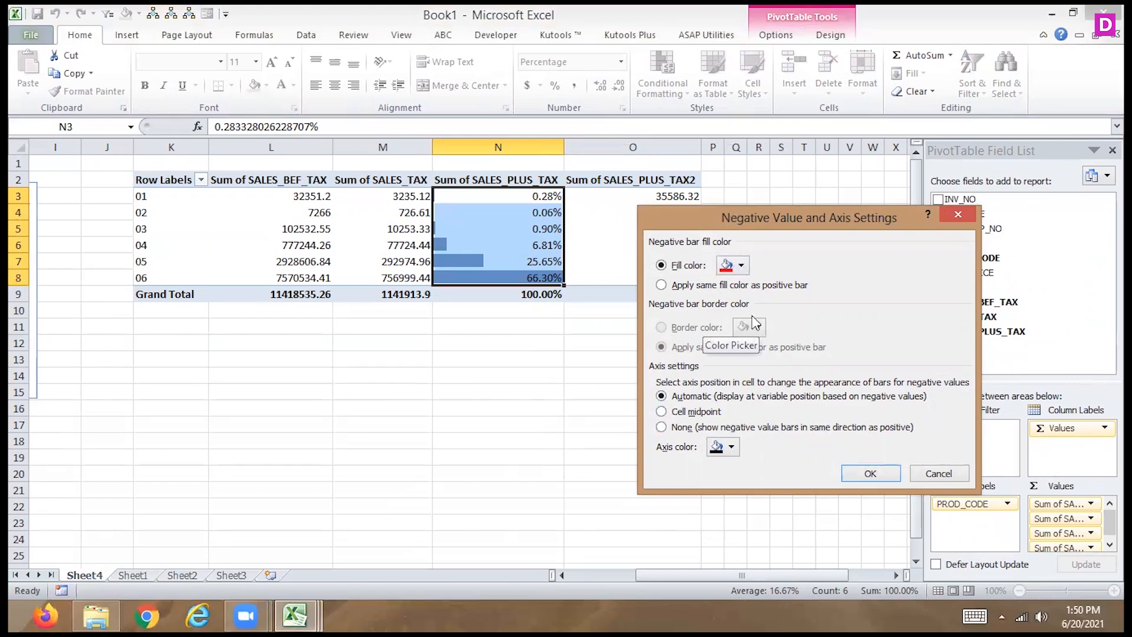
{"action": "left_click", "coordinate": [661, 286]}
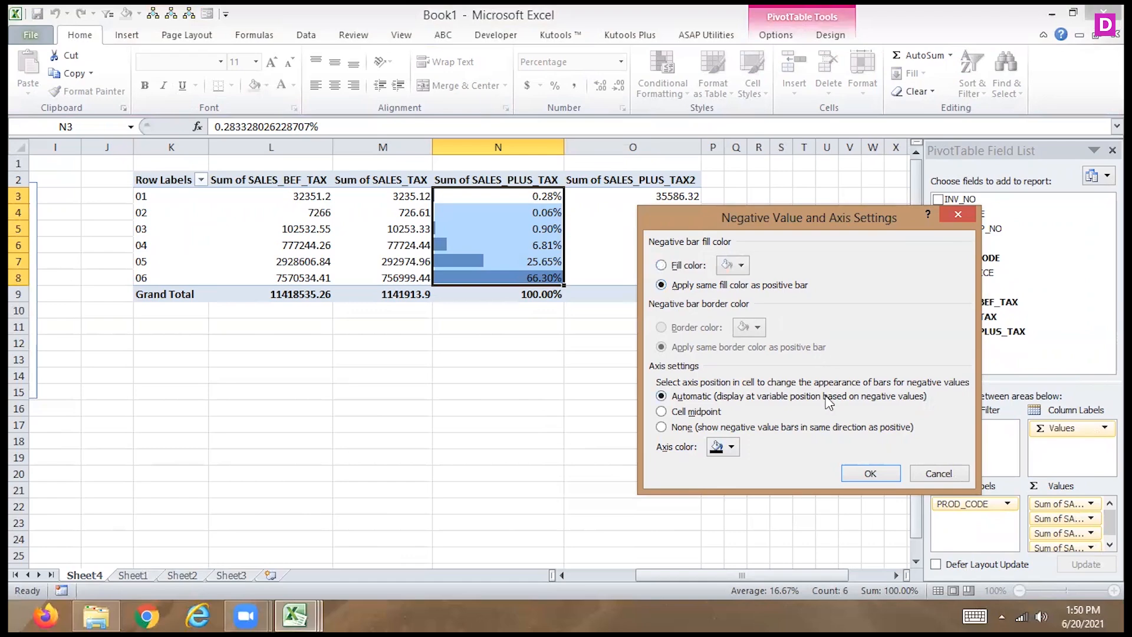
{"action": "left_click", "coordinate": [858, 472]}
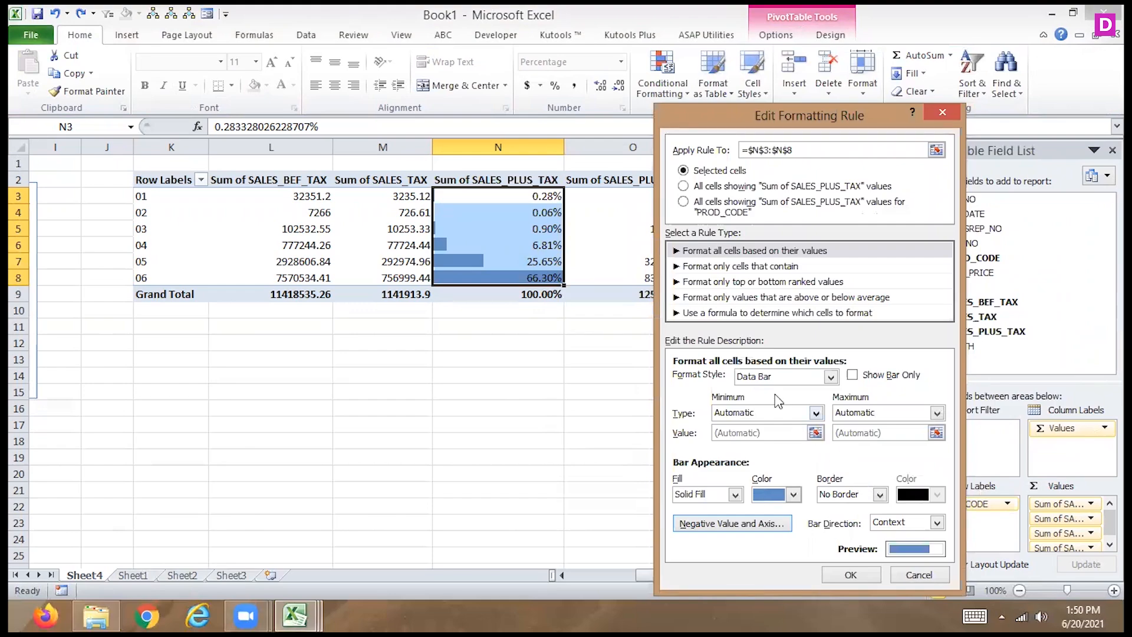
- Set the data bar rule's minimum to the Number type with the value =$N$3
{"action": "left_click", "coordinate": [816, 413]}
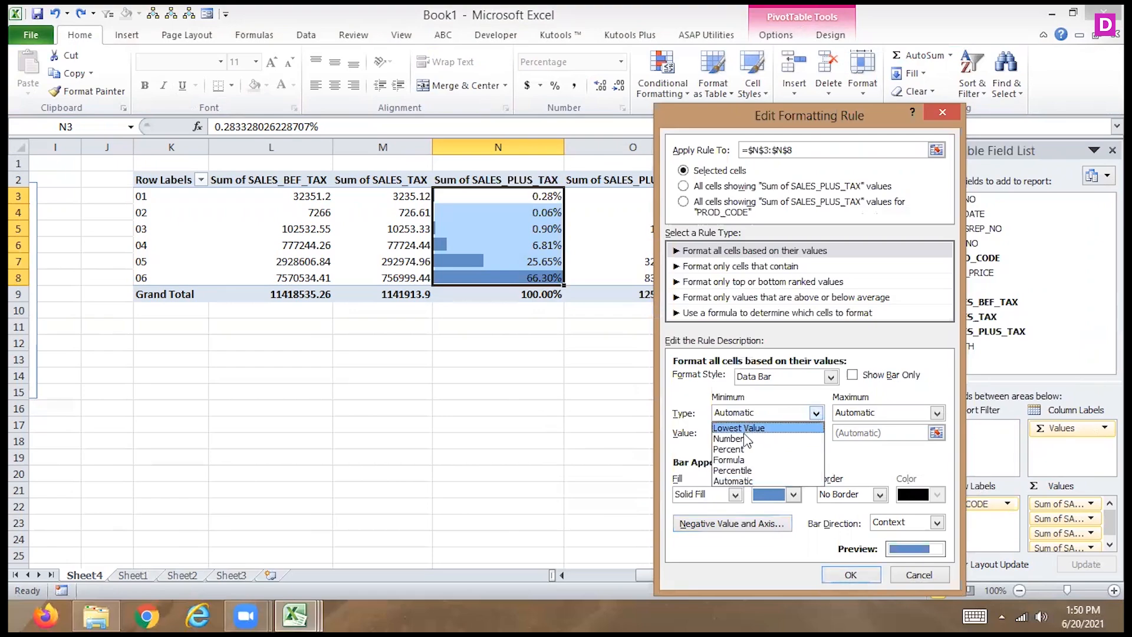
{"action": "key", "text": "Up"}
{"action": "left_click", "coordinate": [745, 431]}
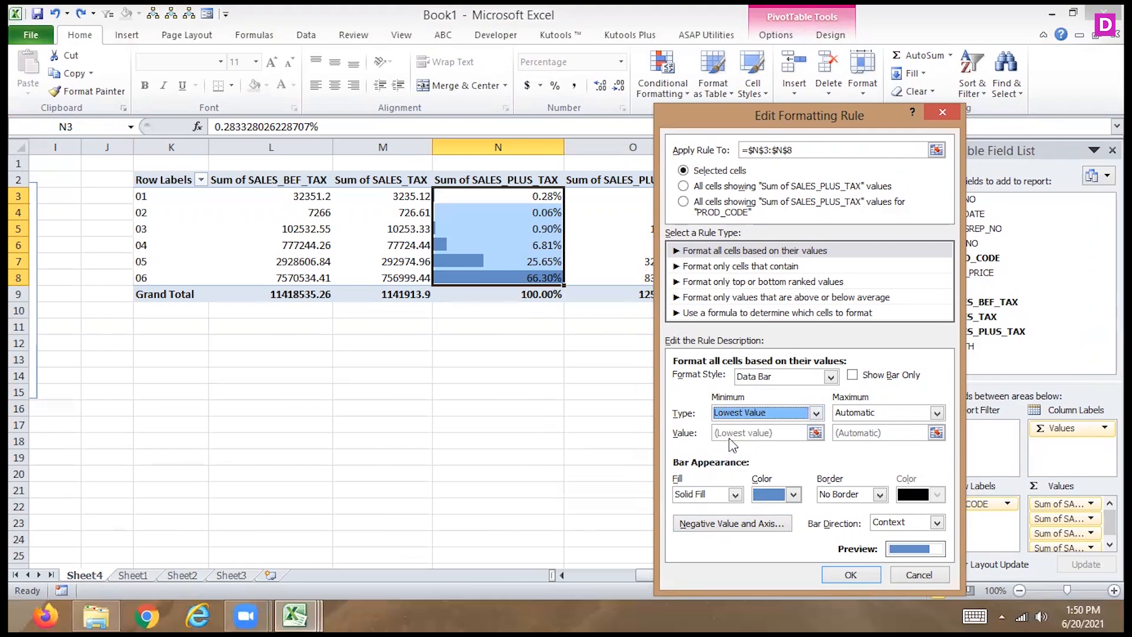
{"action": "left_click", "coordinate": [816, 412]}
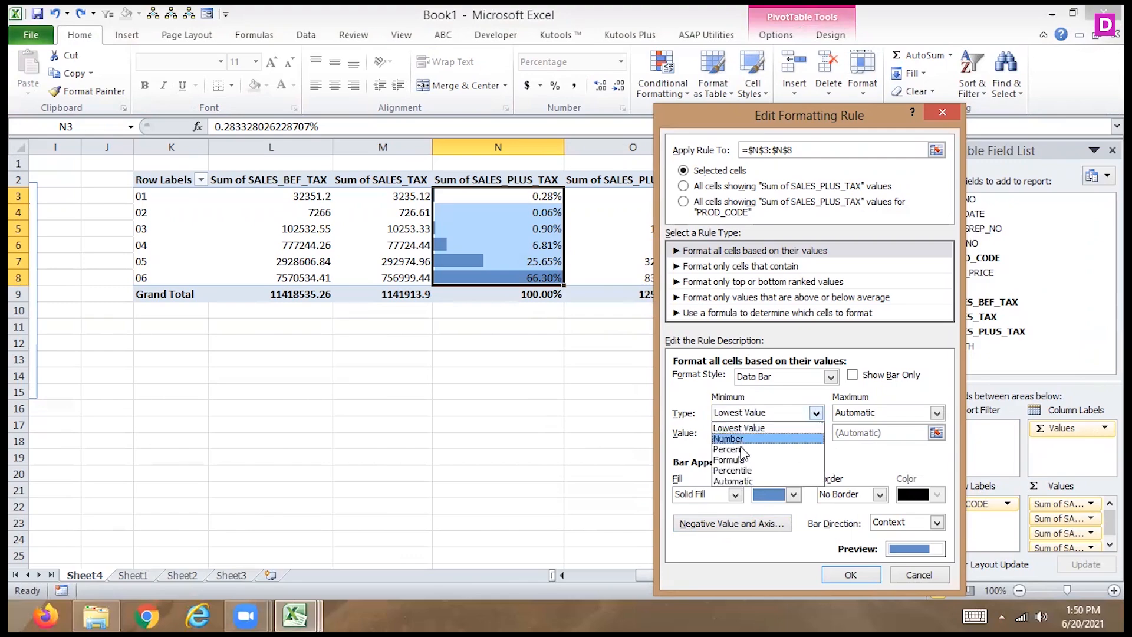
{"action": "left_click", "coordinate": [745, 439]}
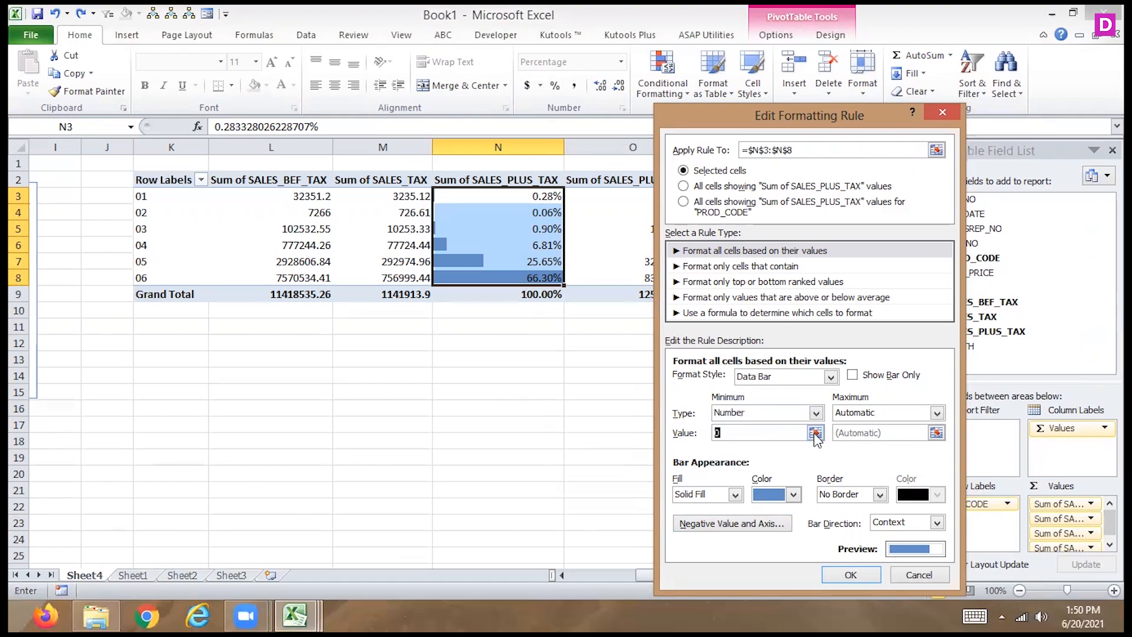
{"action": "left_click", "coordinate": [815, 433]}
{"action": "left_click", "coordinate": [505, 195]}
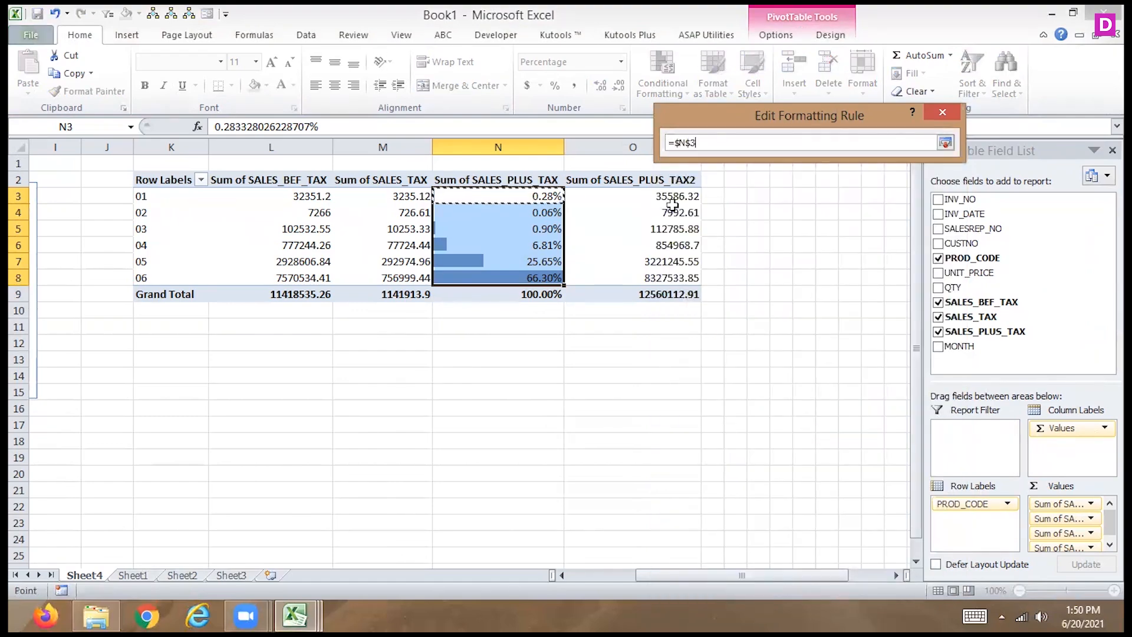
{"action": "left_click", "coordinate": [945, 143]}
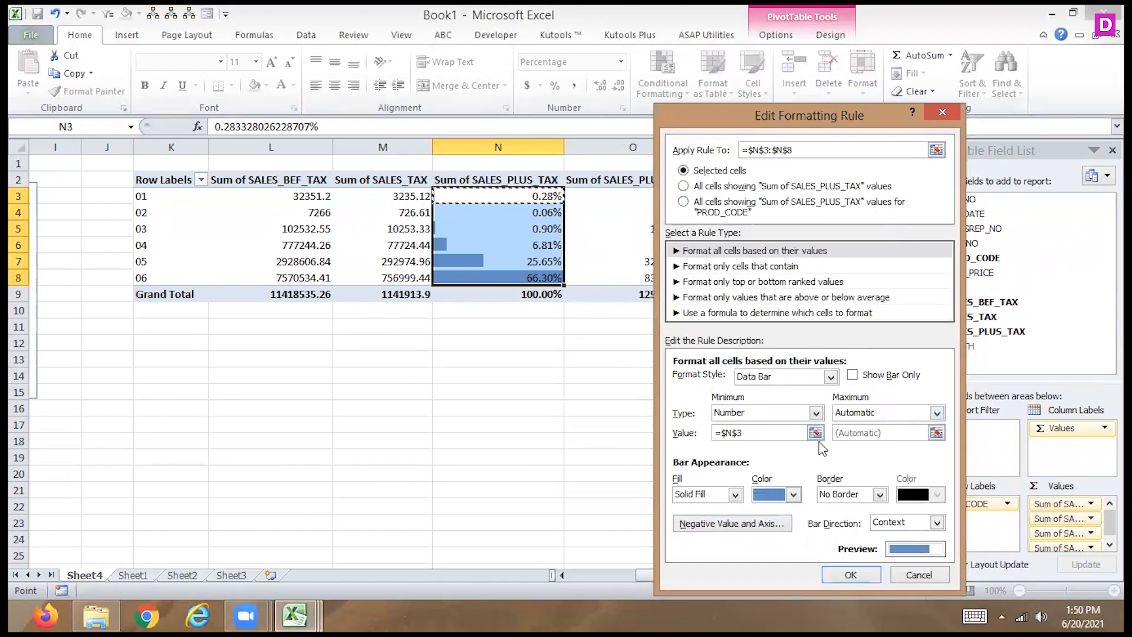
- Set the data bar rule's maximum to the Number type with the value =$N$8
{"action": "left_click", "coordinate": [937, 414]}
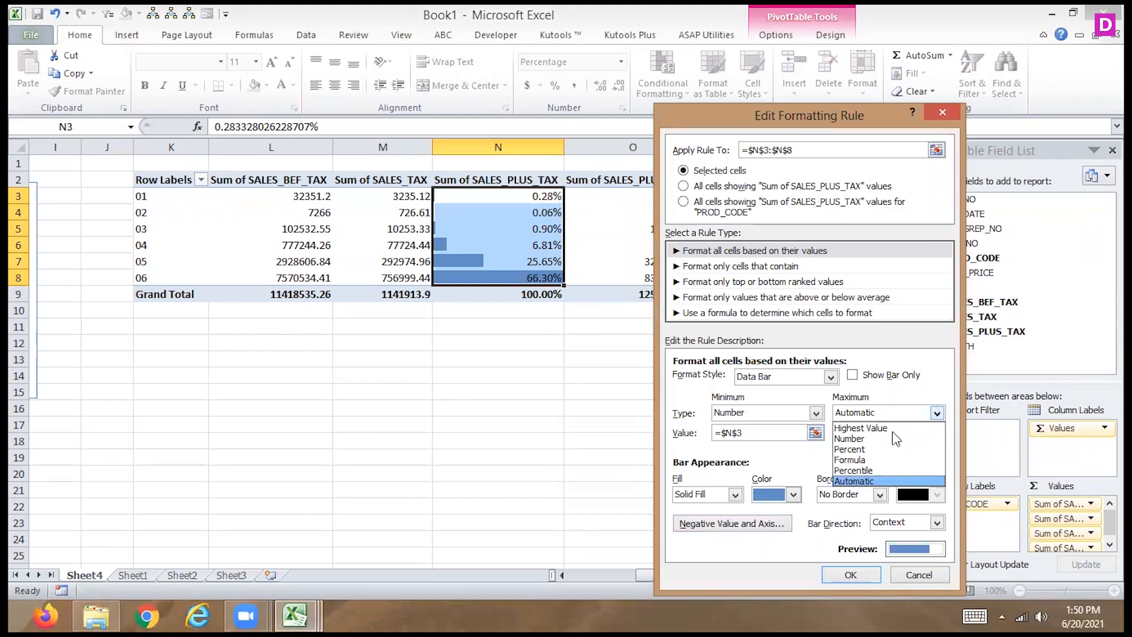
{"action": "left_click", "coordinate": [890, 439]}
{"action": "left_click", "coordinate": [937, 434]}
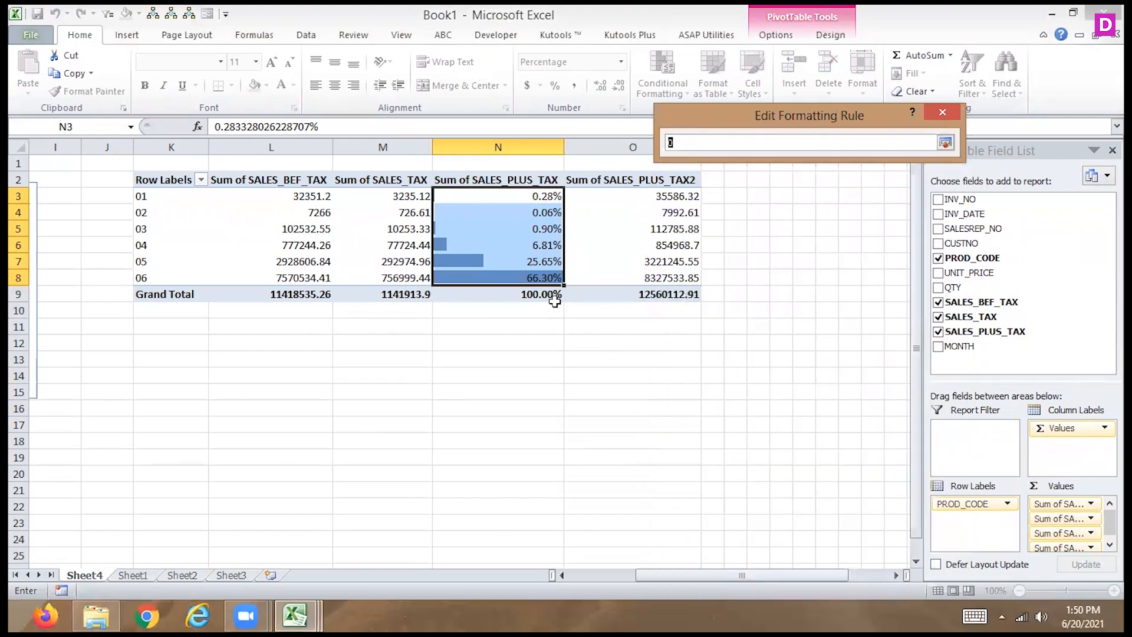
{"action": "left_click", "coordinate": [544, 279]}
{"action": "left_click", "coordinate": [945, 142]}
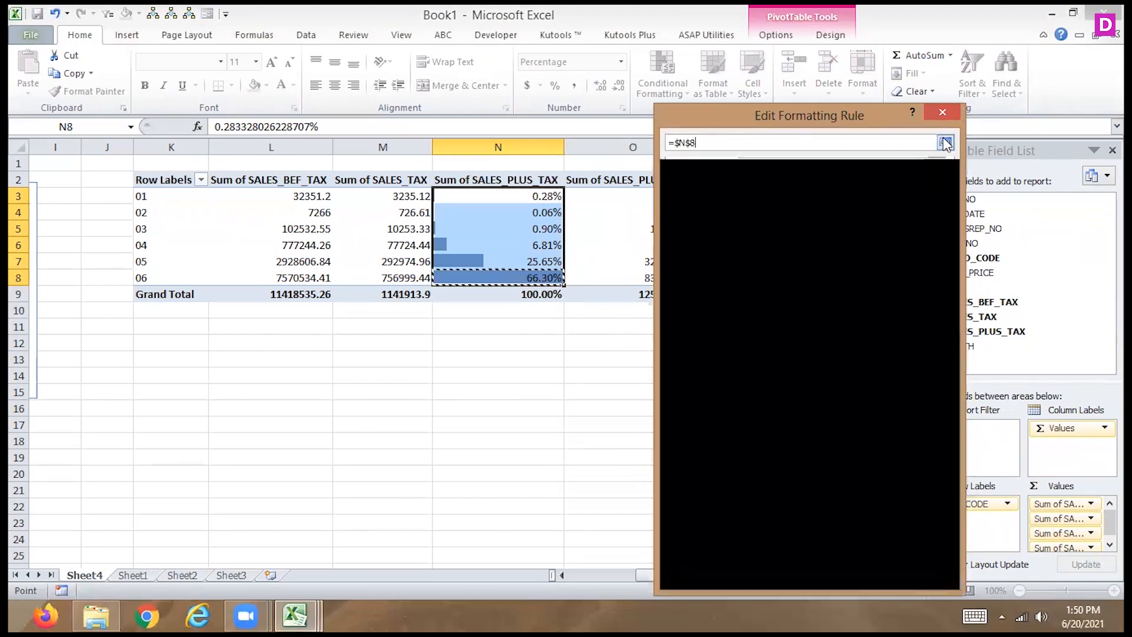
- Switch the rule's minimum and maximum to the Percent type, with values =$N$3 and =$N$8
{"action": "left_click", "coordinate": [816, 413]}
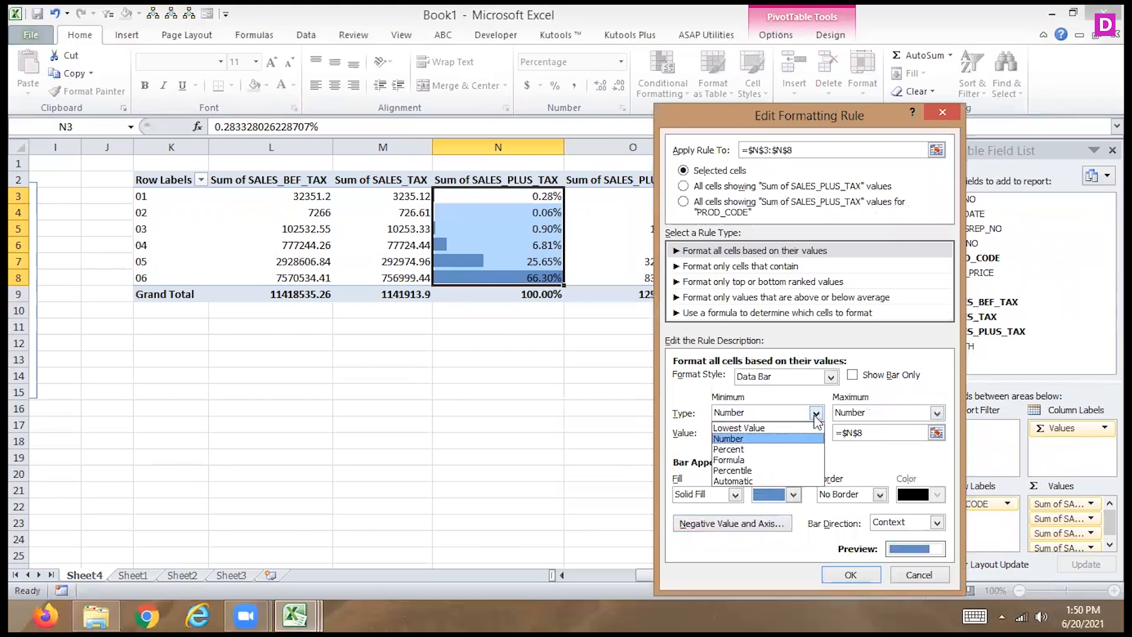
{"action": "left_click", "coordinate": [737, 449]}
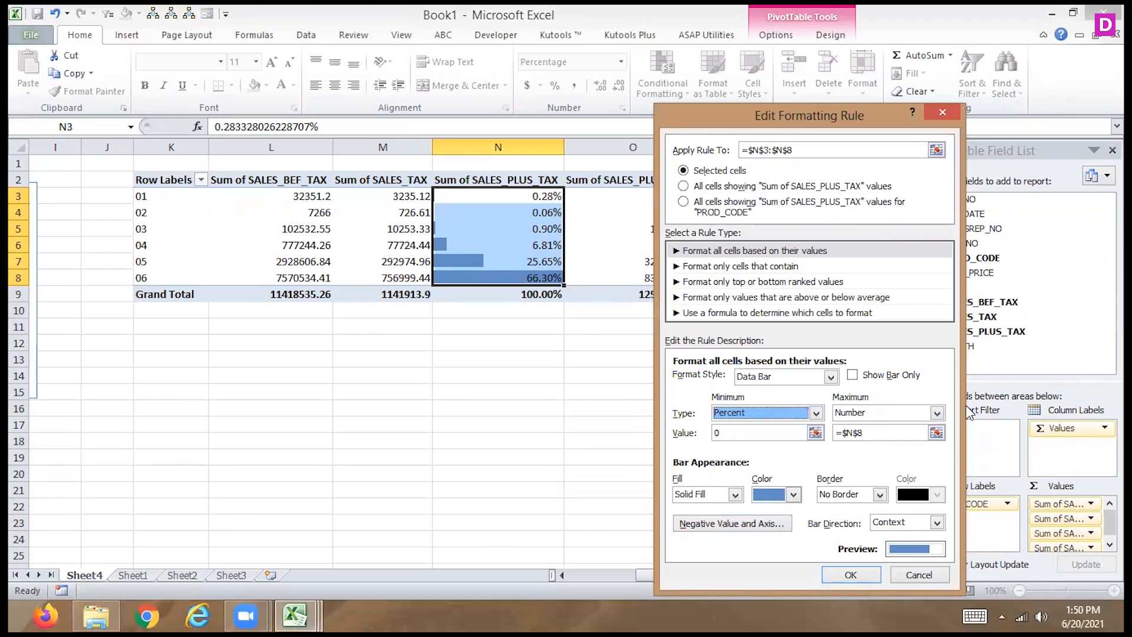
{"action": "left_click", "coordinate": [937, 413]}
{"action": "left_click", "coordinate": [867, 449]}
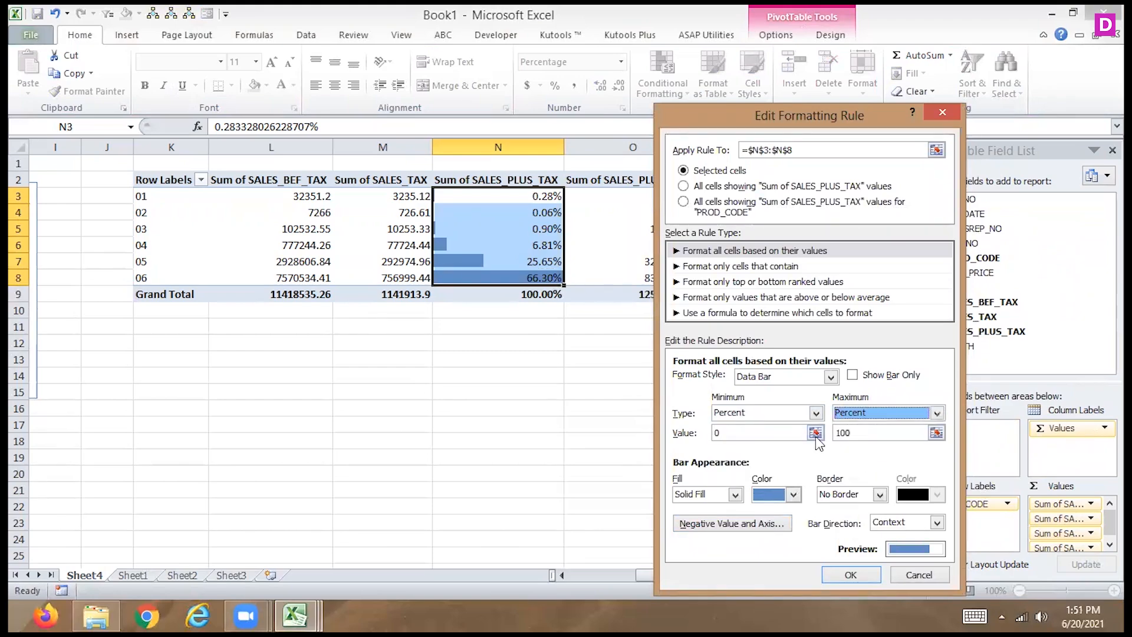
{"action": "left_click", "coordinate": [815, 433]}
{"action": "left_click", "coordinate": [533, 194]}
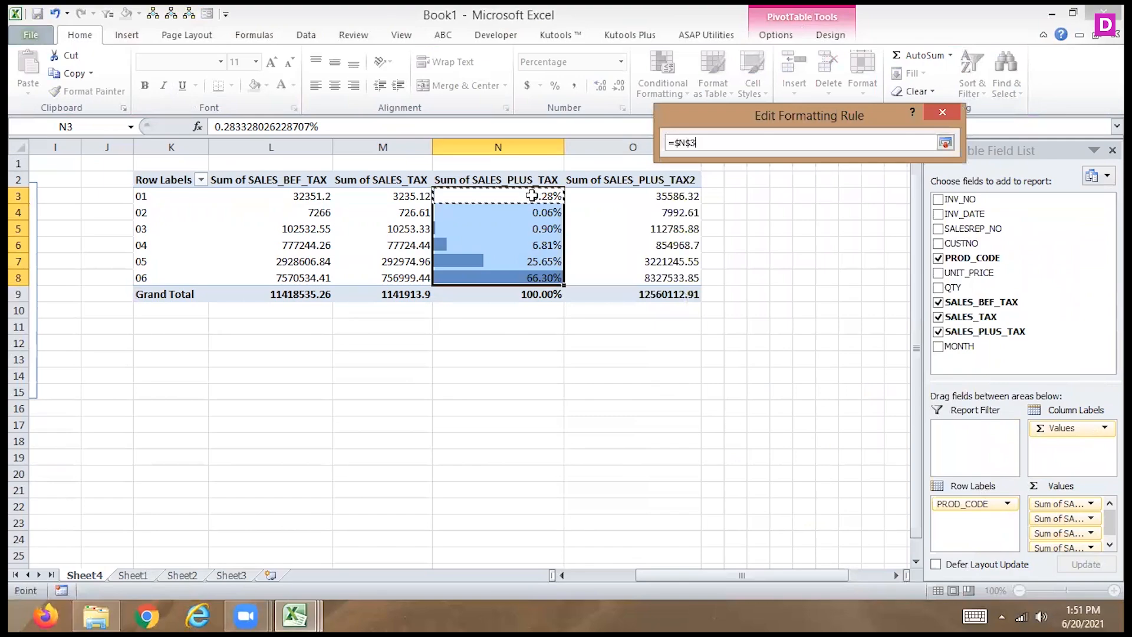
{"action": "left_click", "coordinate": [945, 144]}
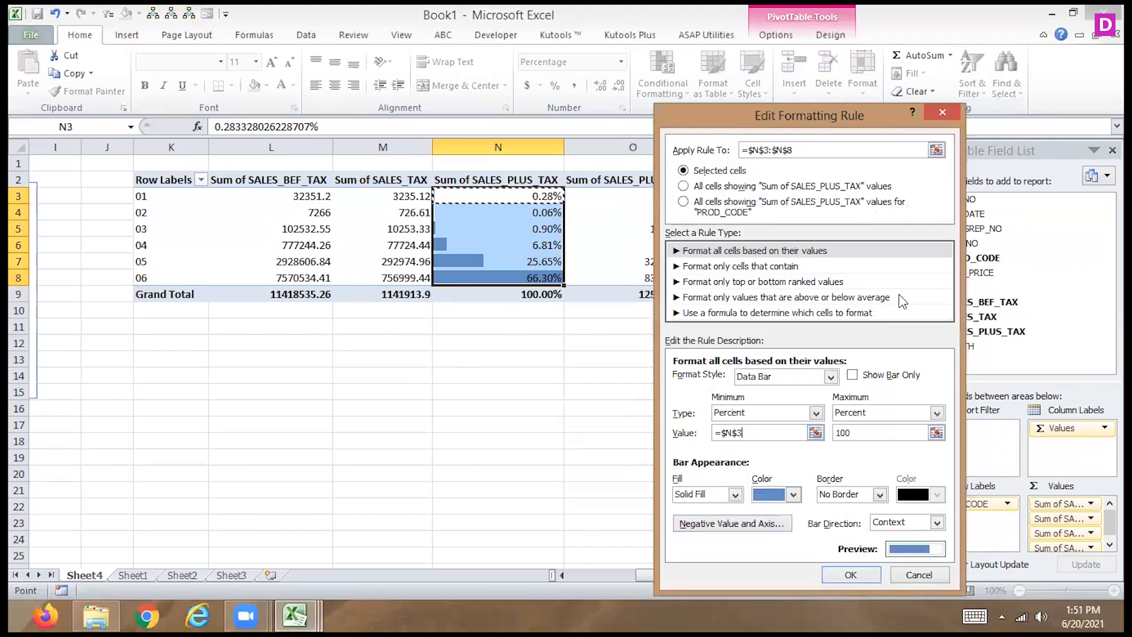
{"action": "left_click", "coordinate": [937, 437]}
{"action": "left_click", "coordinate": [539, 279]}
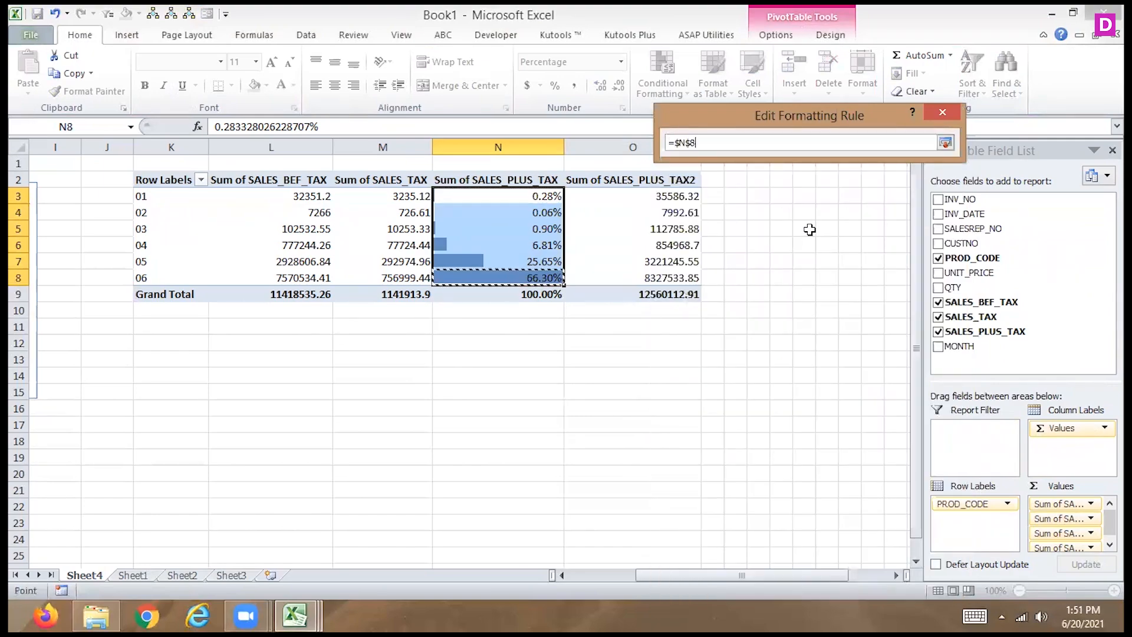
{"action": "left_click", "coordinate": [951, 145]}
- Color the data bars green, apply the edited rule to N3:N8, and undo the rule changes
{"action": "left_click", "coordinate": [794, 494]}
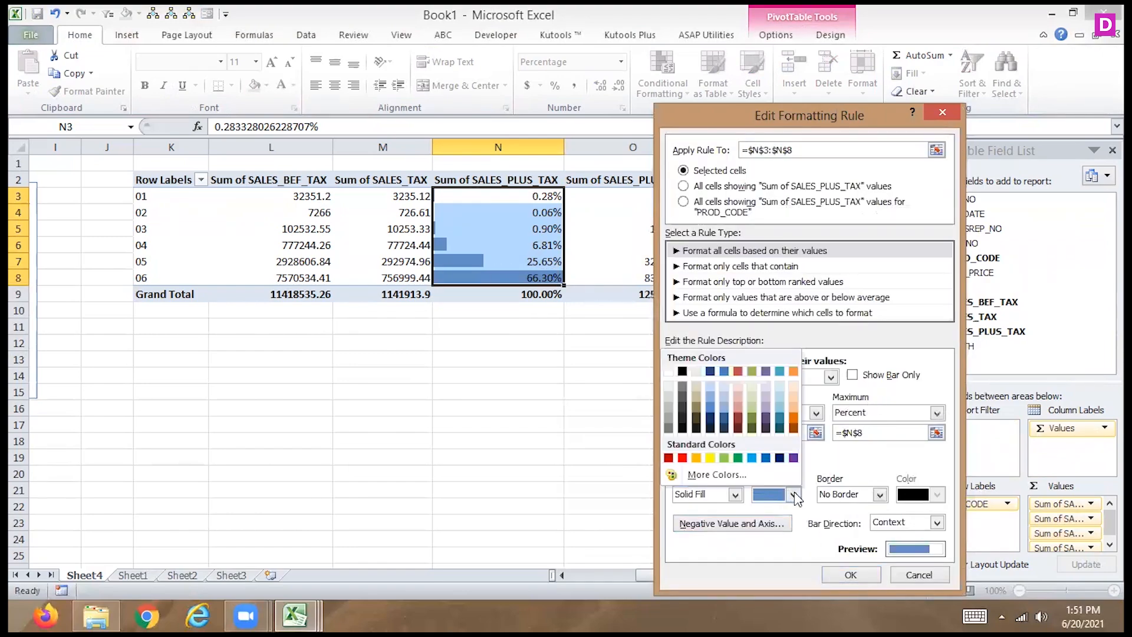
{"action": "left_click", "coordinate": [737, 457]}
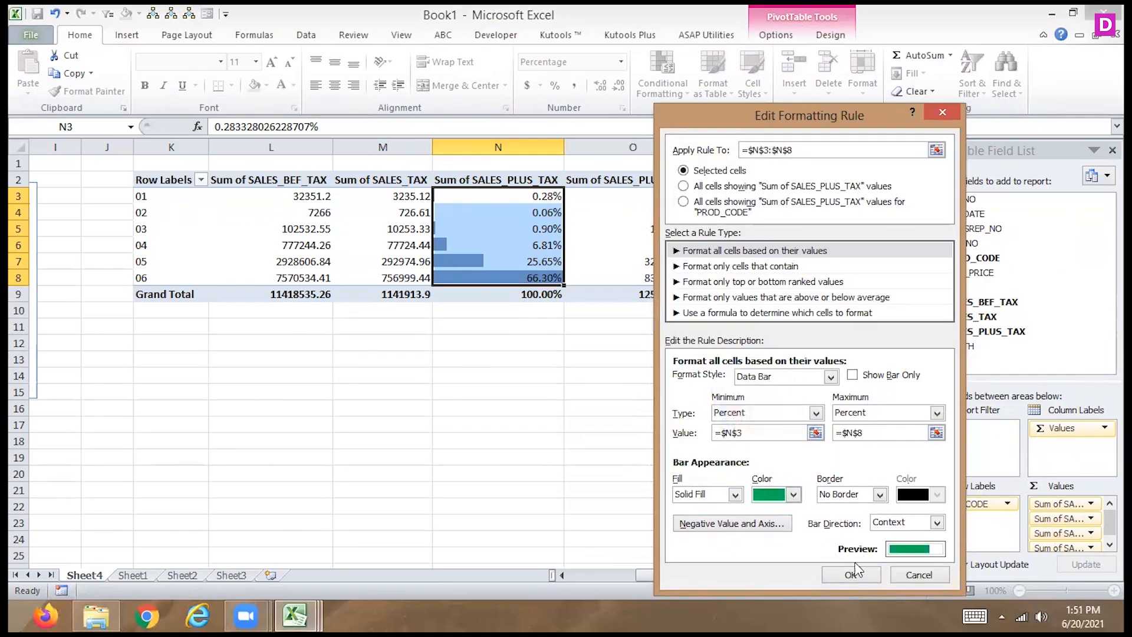
{"action": "left_click", "coordinate": [849, 576]}
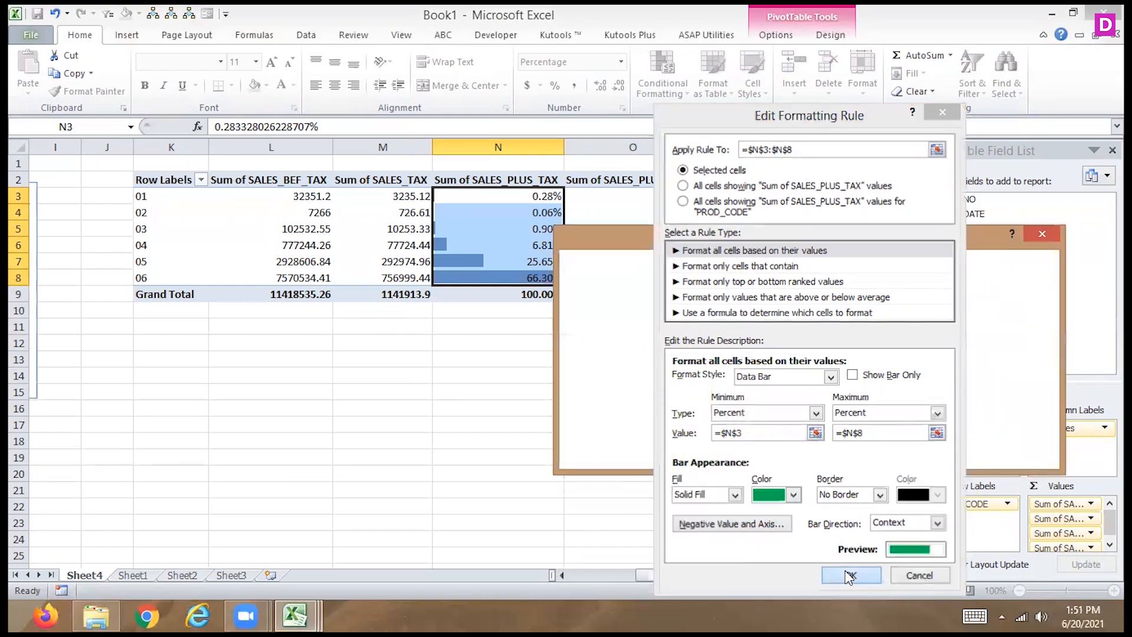
{"action": "left_click", "coordinate": [1006, 455]}
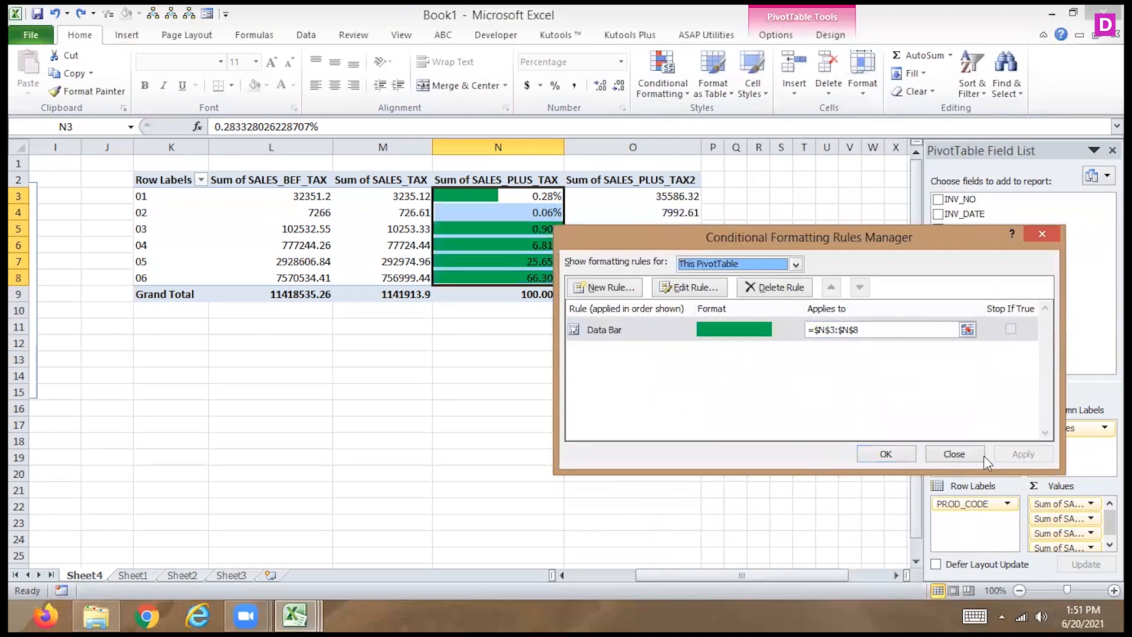
{"action": "left_click", "coordinate": [885, 454]}
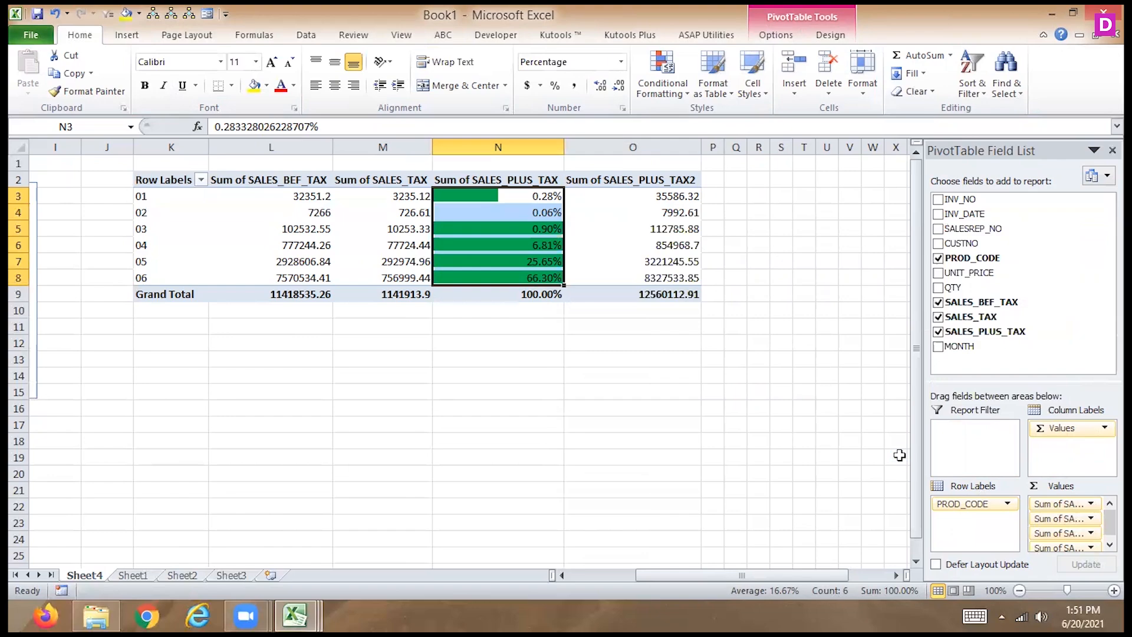
{"action": "key", "text": "ctrl+z"}
- Reopen the N3:N8 data bar rule and review its type, fill and color settings
{"action": "left_click", "coordinate": [665, 86]}
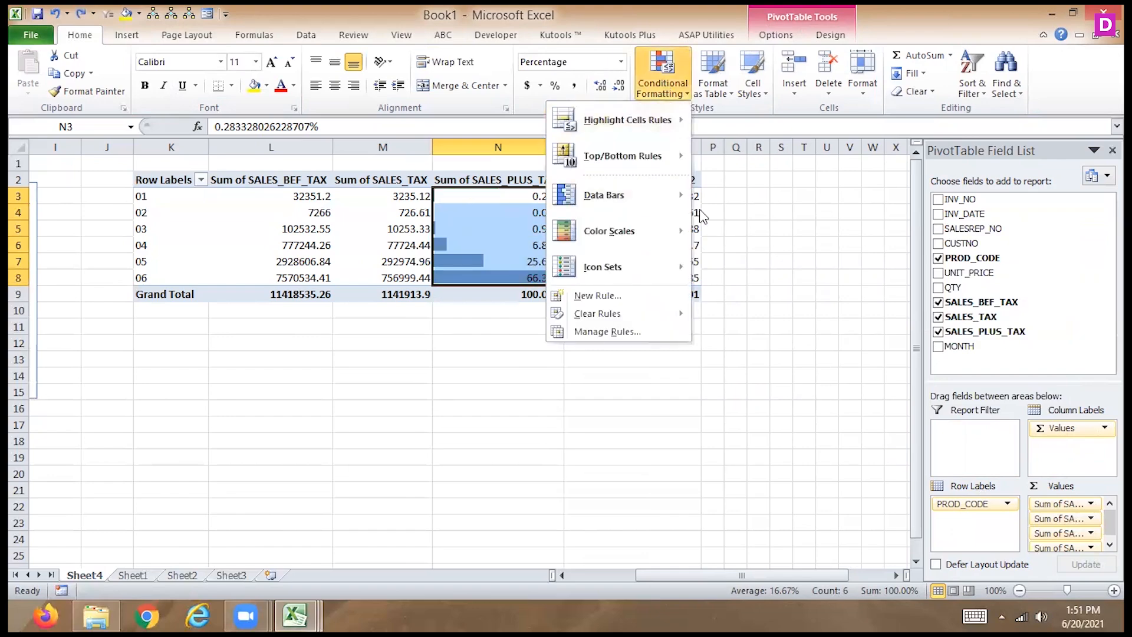
{"action": "left_click", "coordinate": [608, 331]}
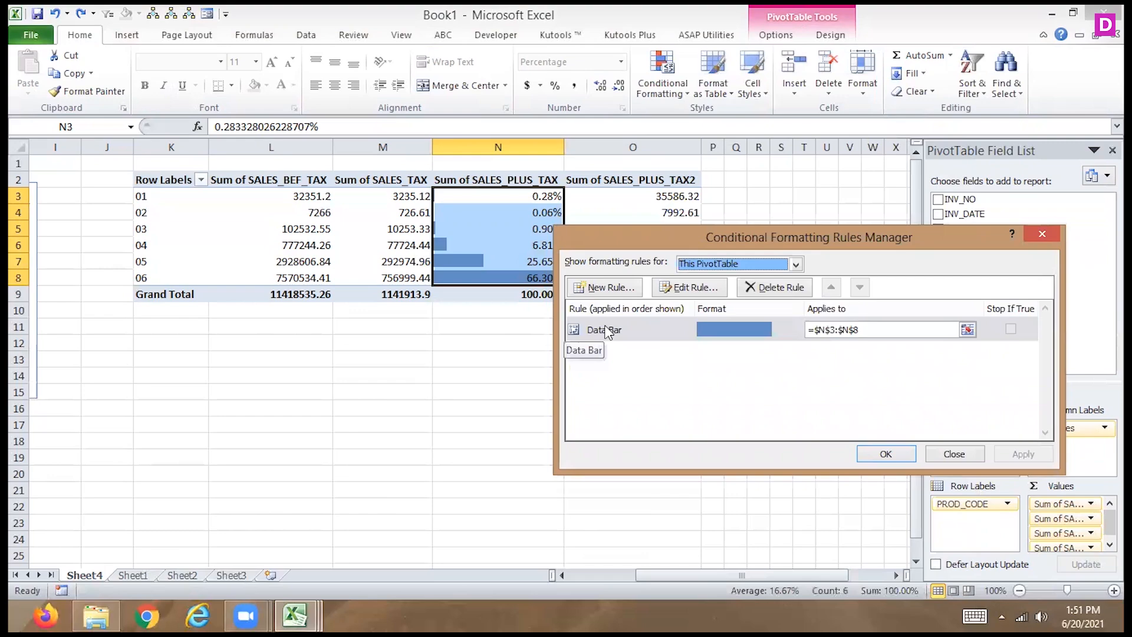
{"action": "double_click", "coordinate": [607, 331]}
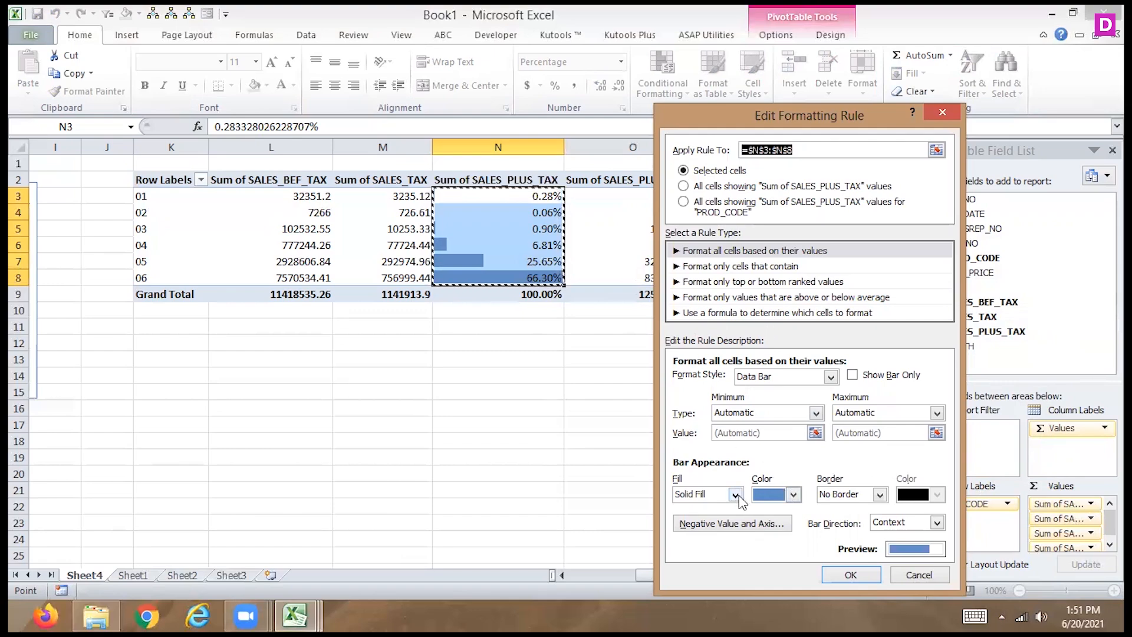
{"action": "left_click", "coordinate": [852, 575]}
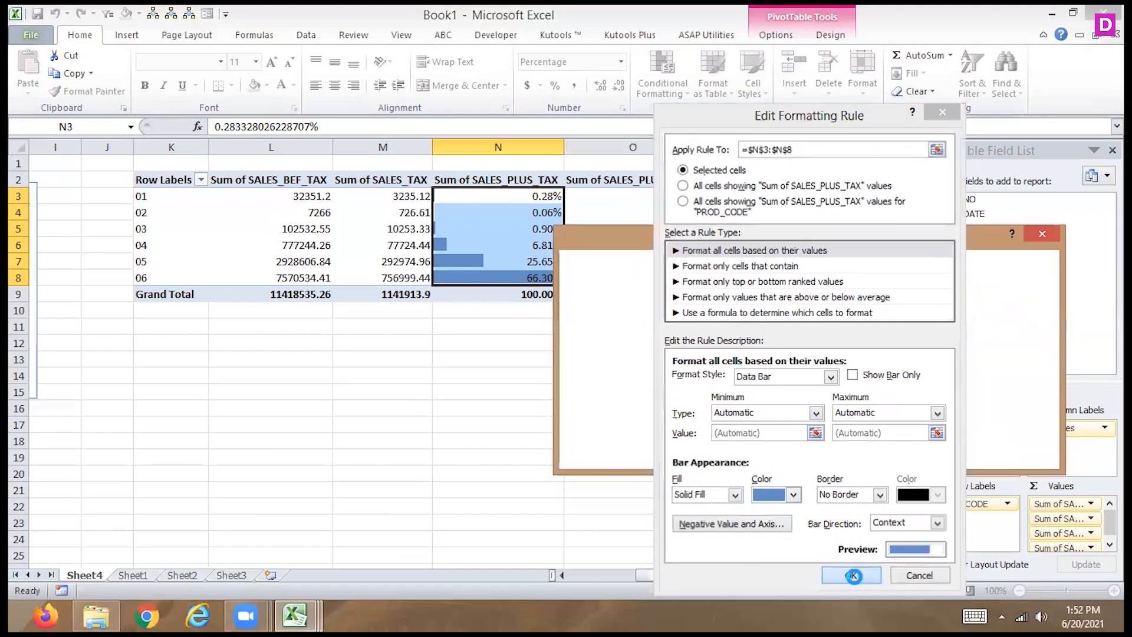
- Set the N3:N8 data bar rule to show only the bars and apply it to the PivotTable
{"action": "left_click", "coordinate": [885, 454]}
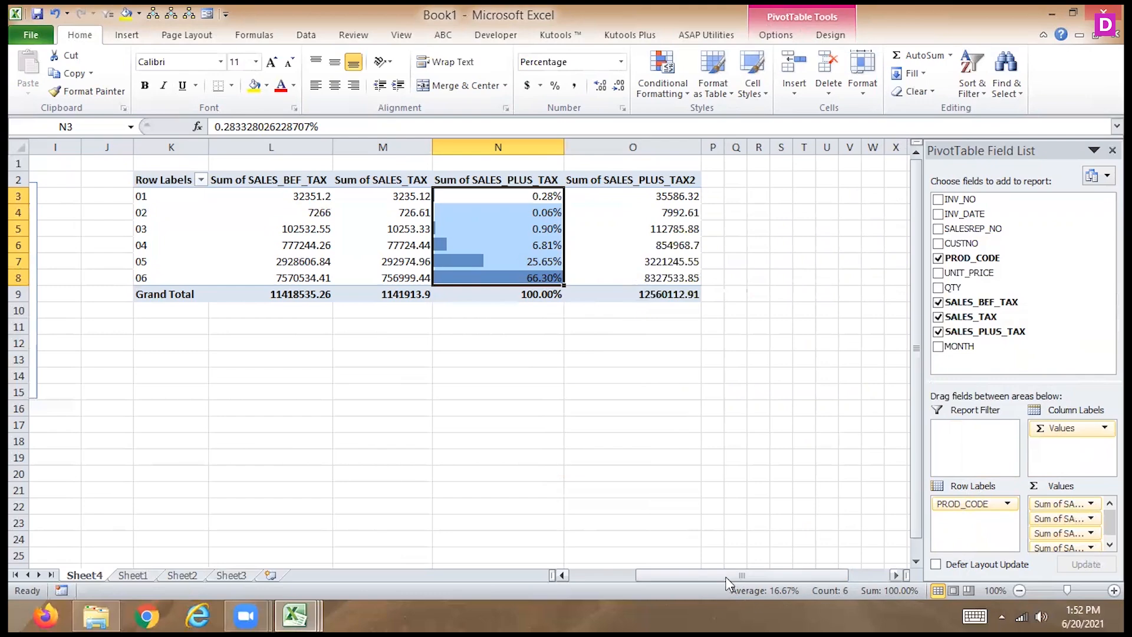
{"action": "left_click", "coordinate": [661, 72]}
{"action": "left_click", "coordinate": [607, 331]}
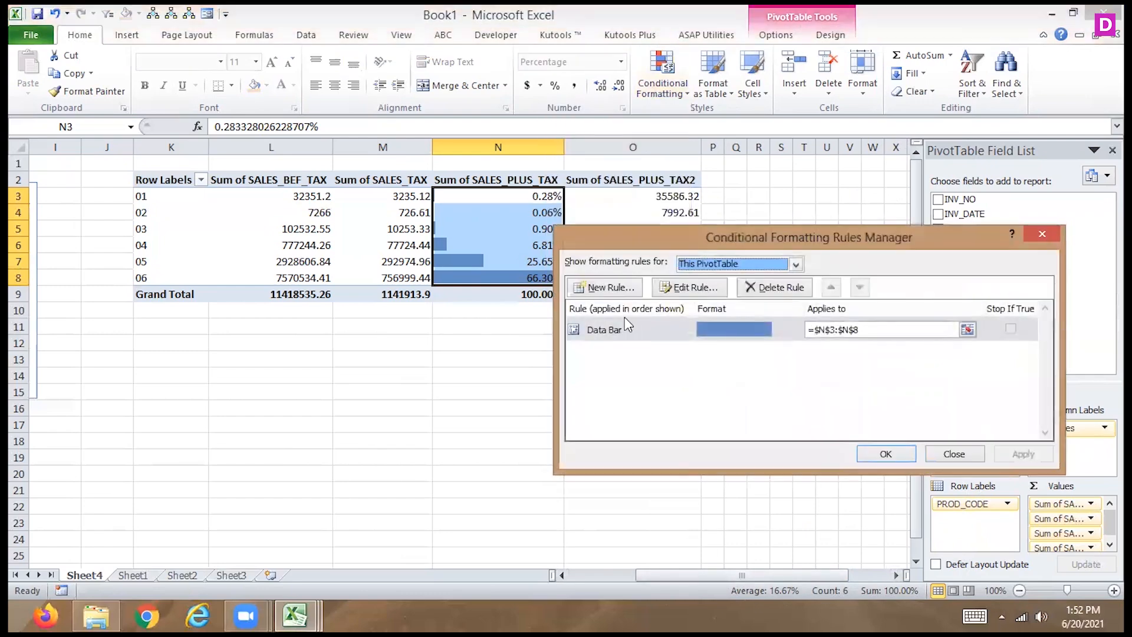
{"action": "double_click", "coordinate": [628, 331]}
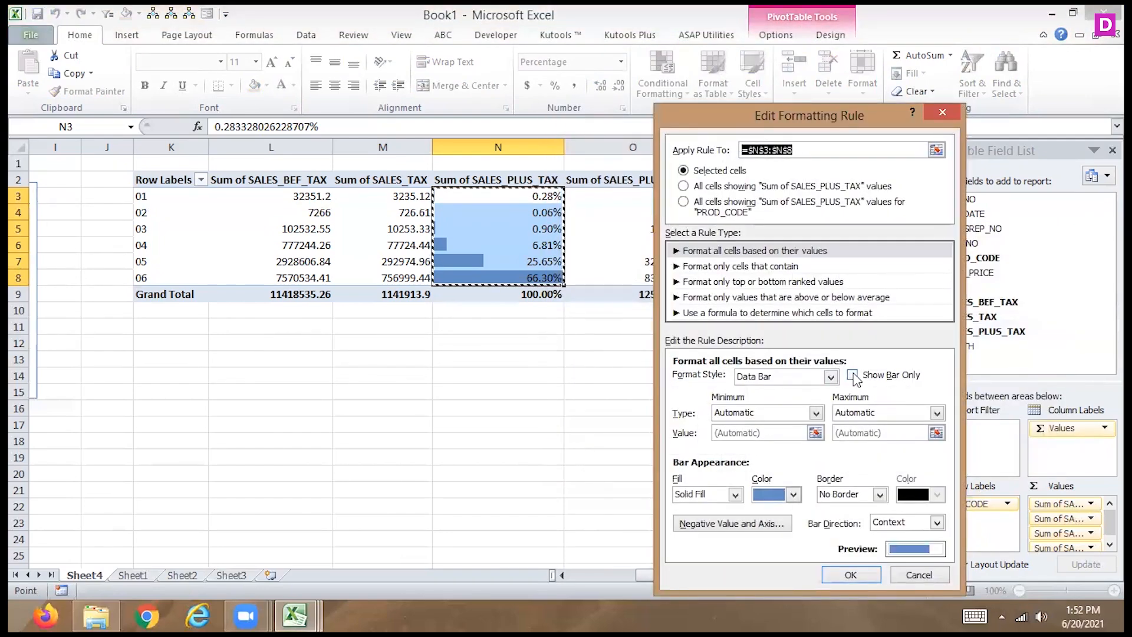
{"action": "left_click", "coordinate": [849, 570]}
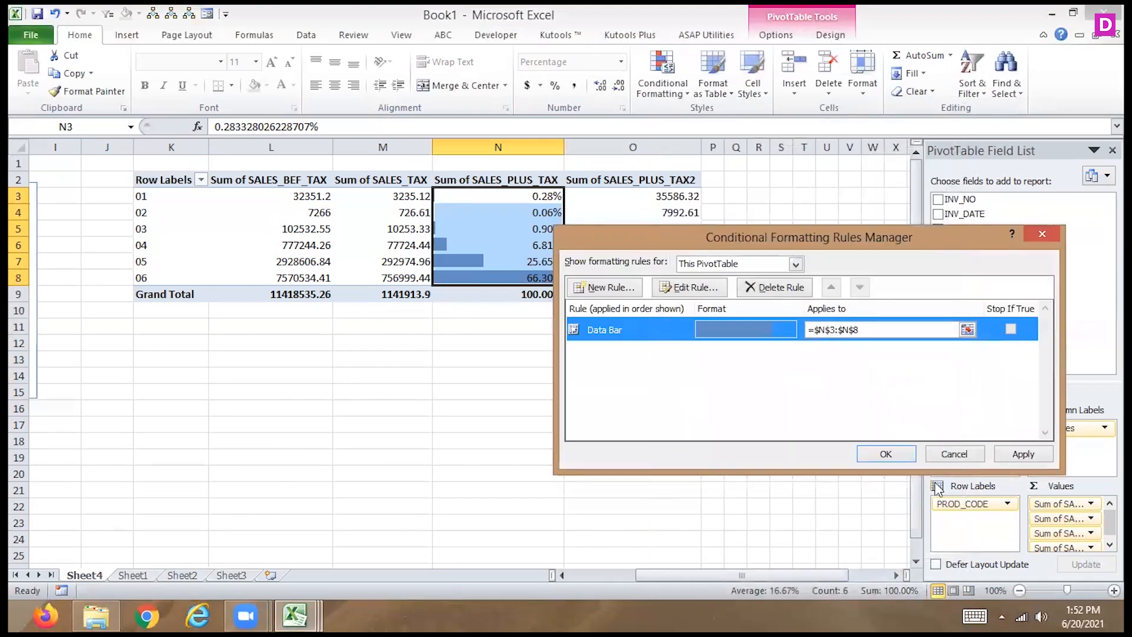
{"action": "left_click", "coordinate": [1022, 455]}
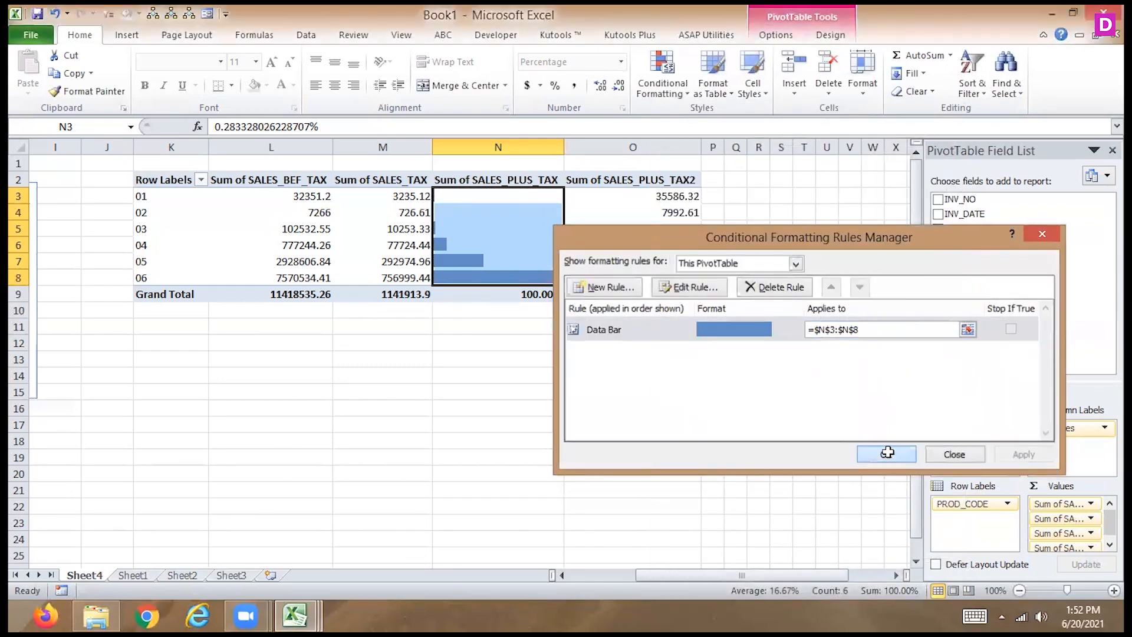
{"action": "left_click", "coordinate": [886, 454]}
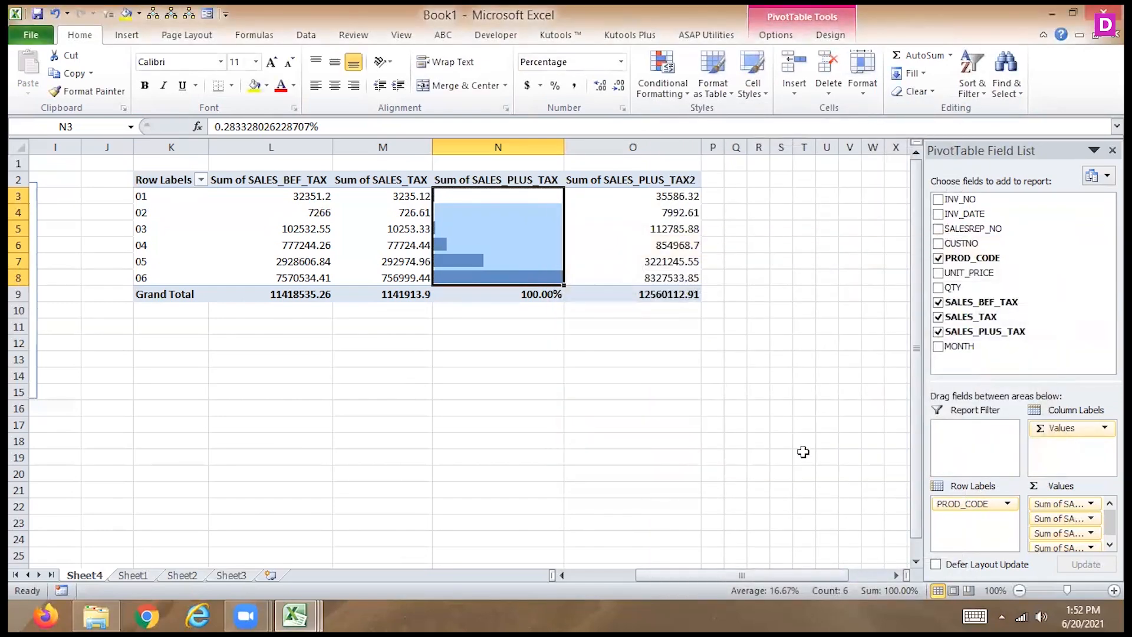
- Connect the MONTH slicer to PivotTable2 as well and filter both PivotTables to January
{"action": "left_click_drag", "start_coordinate": [649, 575], "coordinate": [564, 575]}
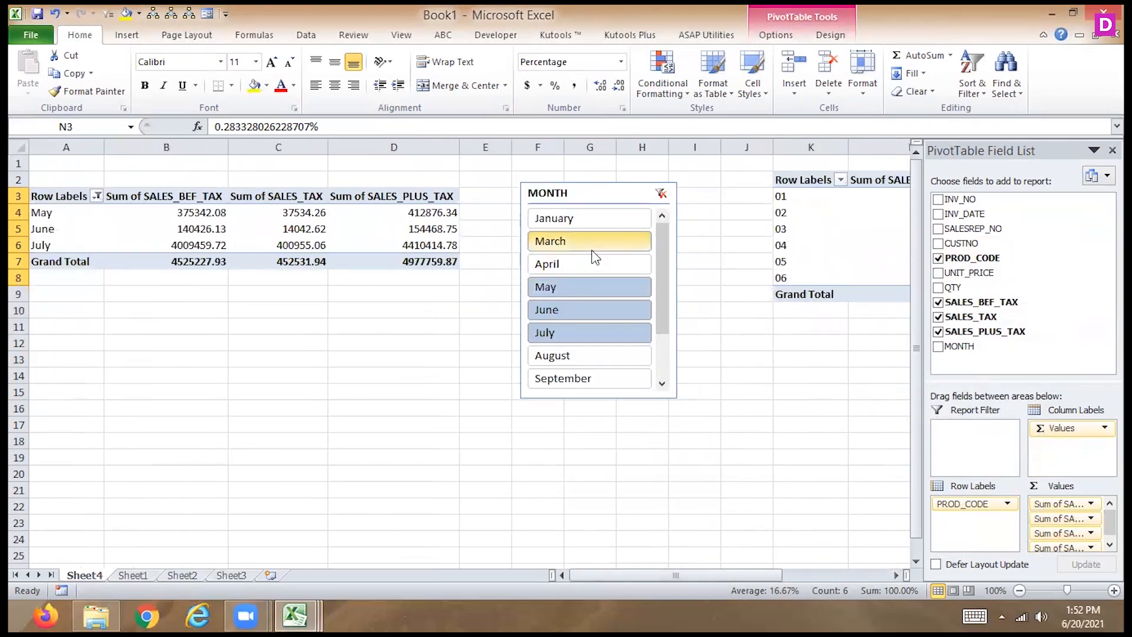
{"action": "right_click", "coordinate": [605, 196]}
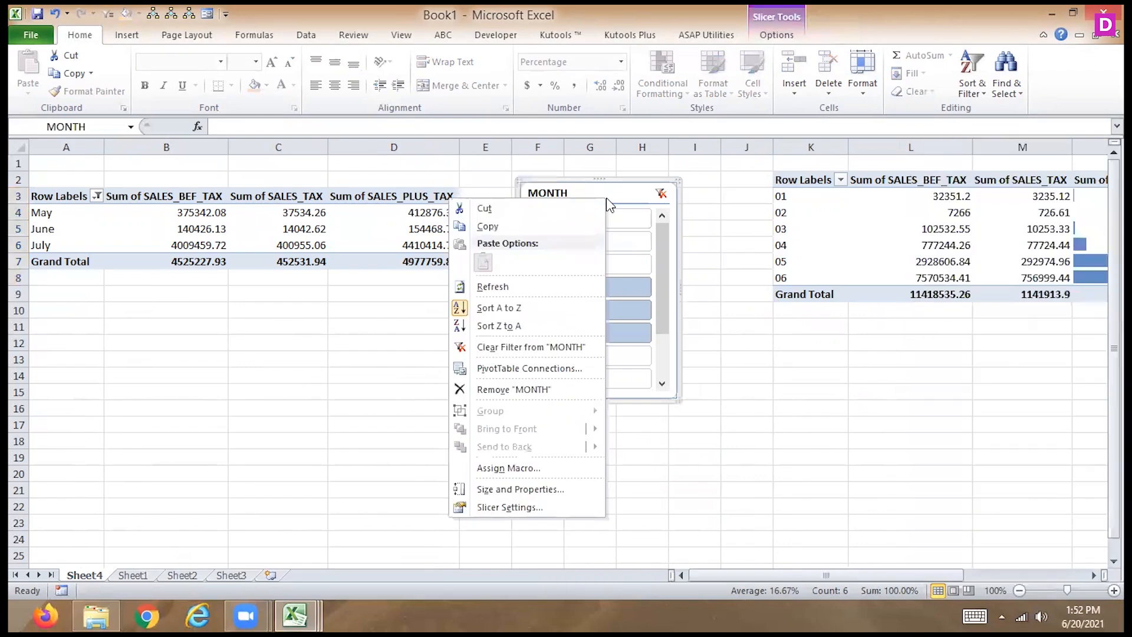
{"action": "left_click", "coordinate": [530, 369]}
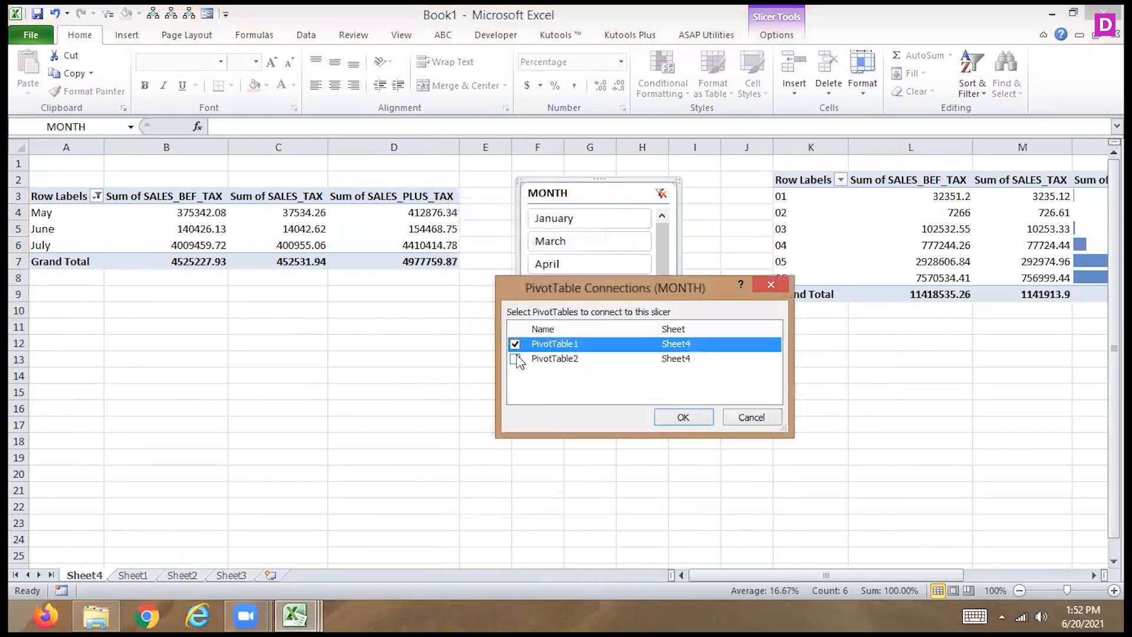
{"action": "left_click", "coordinate": [515, 359]}
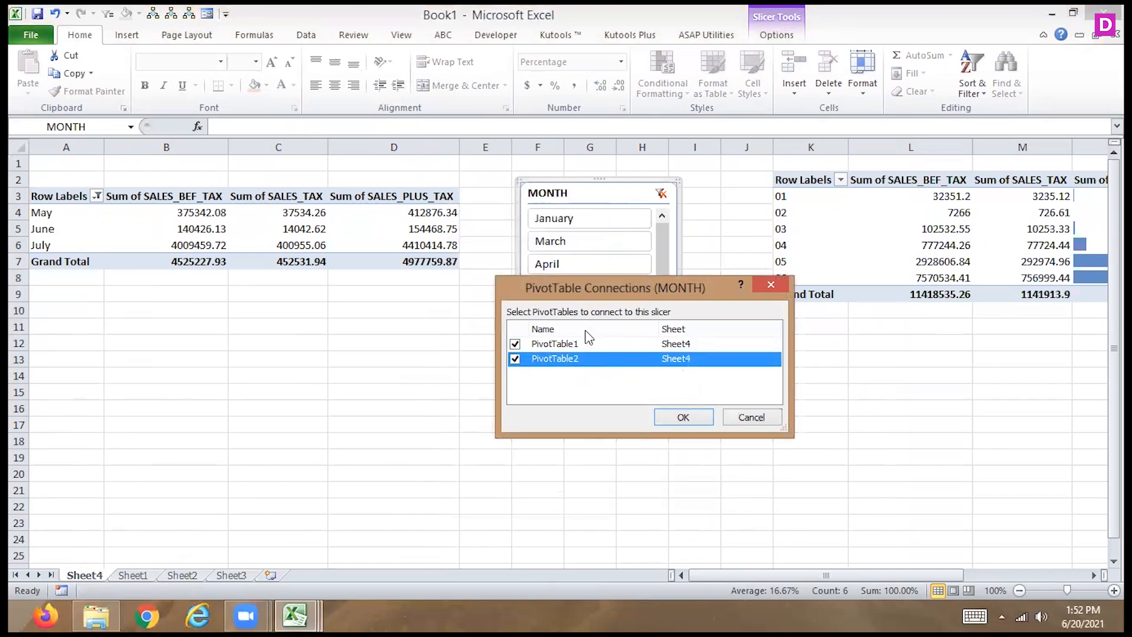
{"action": "left_click", "coordinate": [674, 419]}
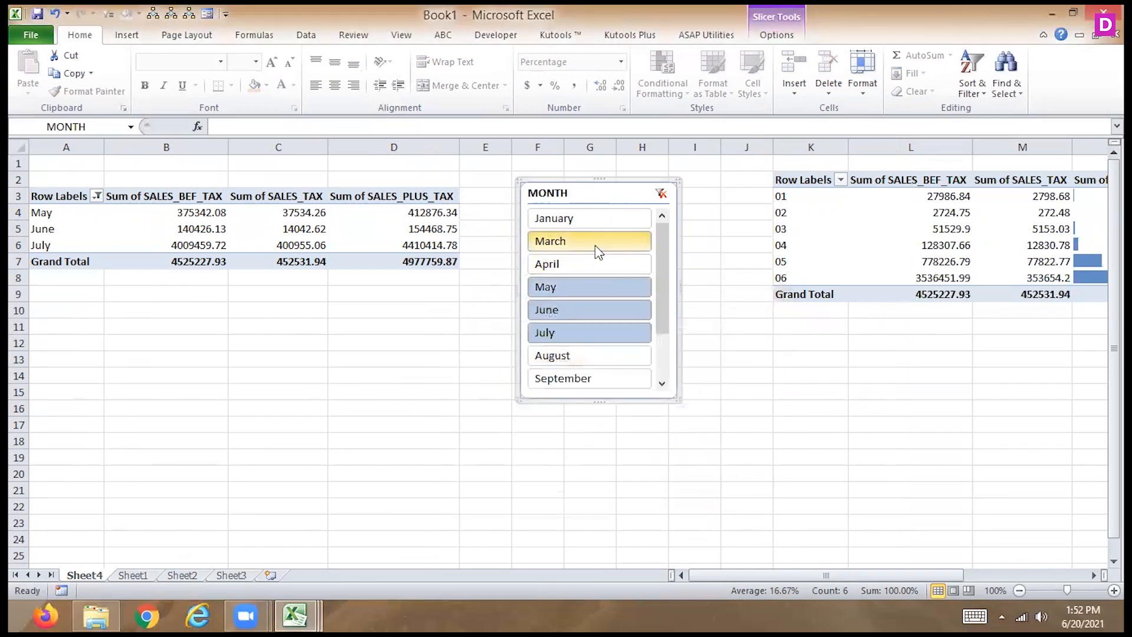
{"action": "left_click", "coordinate": [586, 219]}
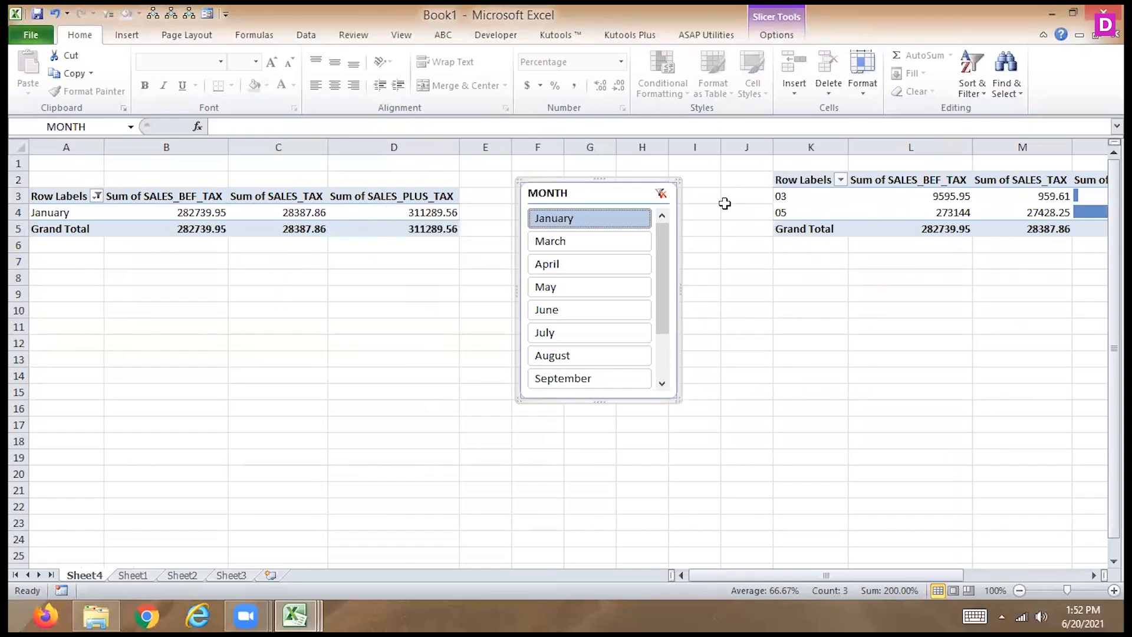
- Draw a straight arrow about 0.65" long from the January row of the month PivotTable to the MONTH slicer
{"action": "left_click", "coordinate": [121, 36]}
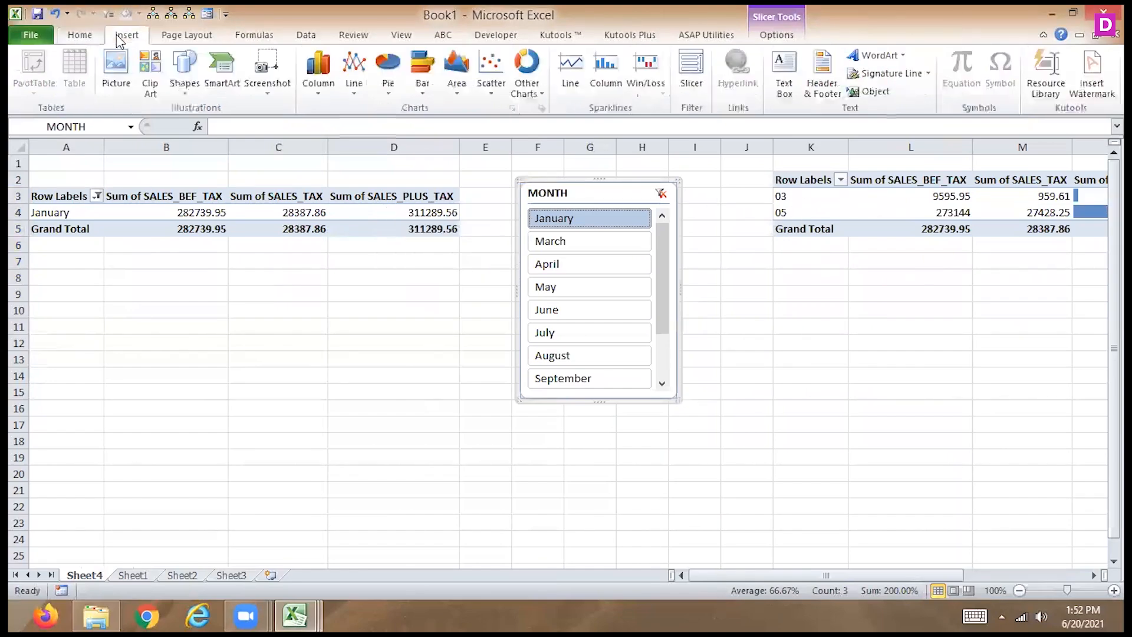
{"action": "left_click", "coordinate": [191, 93]}
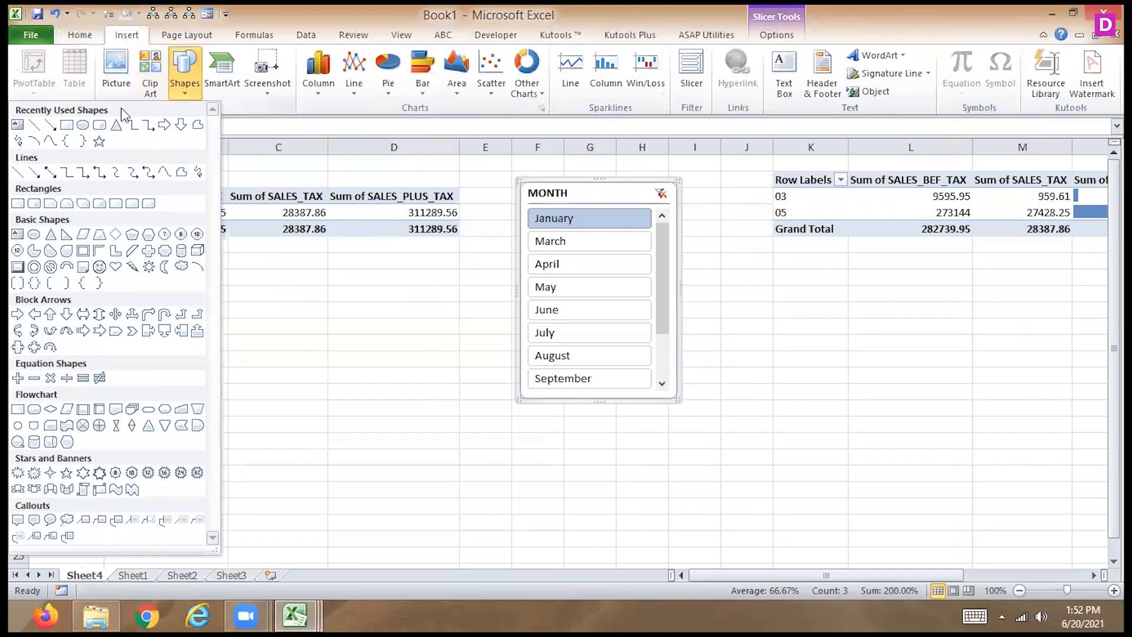
{"action": "left_click", "coordinate": [34, 173]}
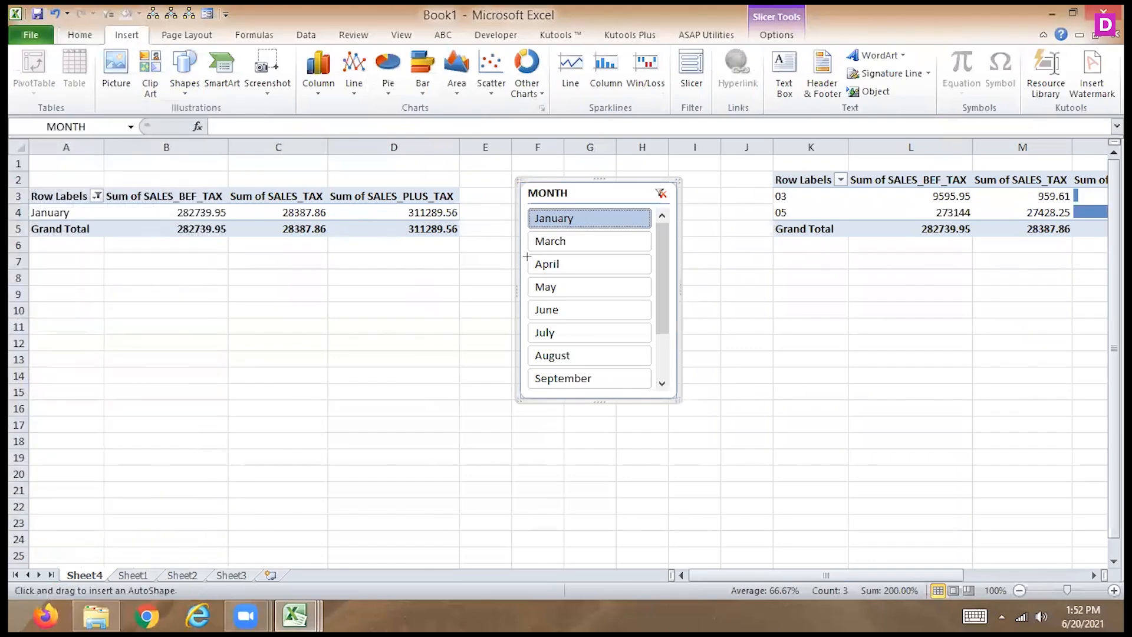
{"action": "left_click_drag", "start_coordinate": [464, 215], "coordinate": [514, 217]}
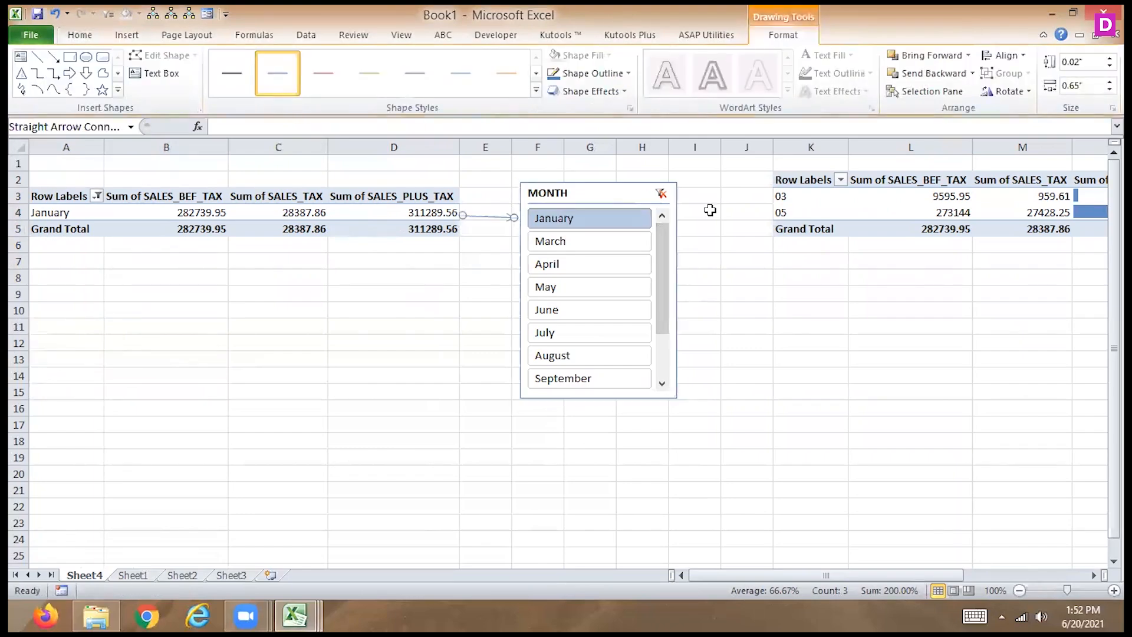
- Draw two straight arrows about 1.2" wide from the MONTH slicer to product codes 03 and 05 in the second PivotTable
{"action": "left_click_drag", "start_coordinate": [685, 213], "coordinate": [743, 202]}
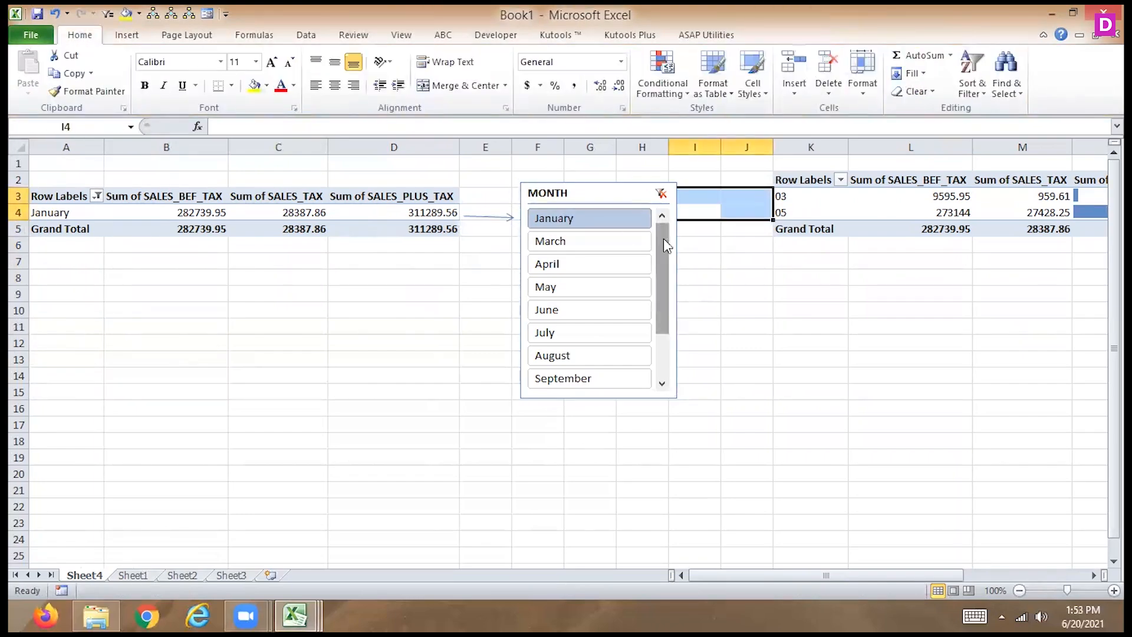
{"action": "left_click", "coordinate": [681, 214]}
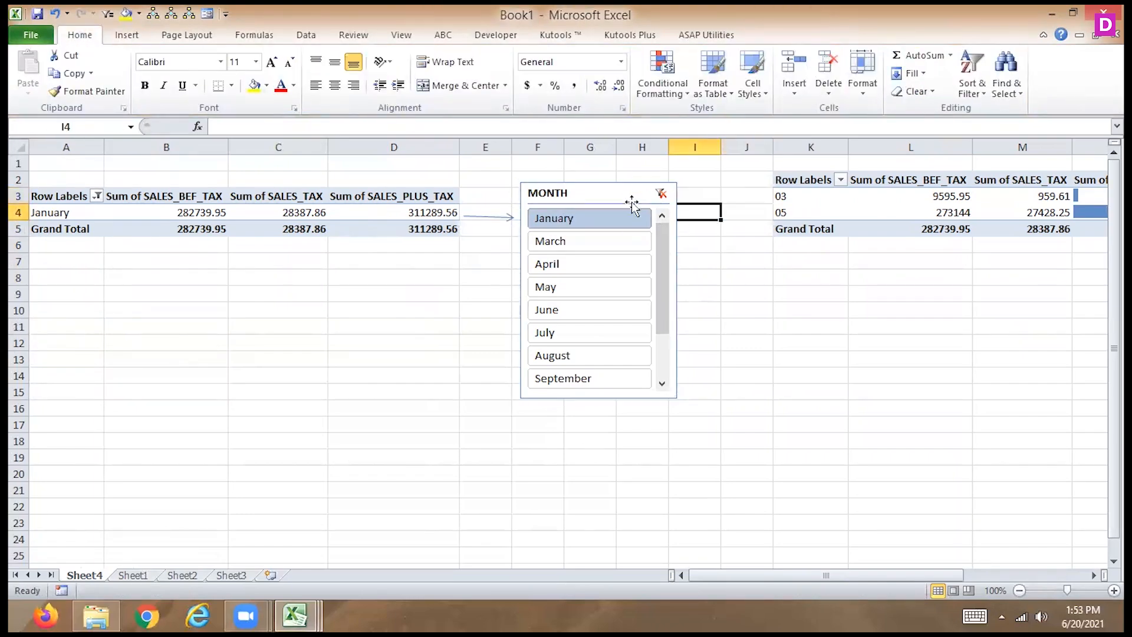
{"action": "left_click", "coordinate": [126, 35]}
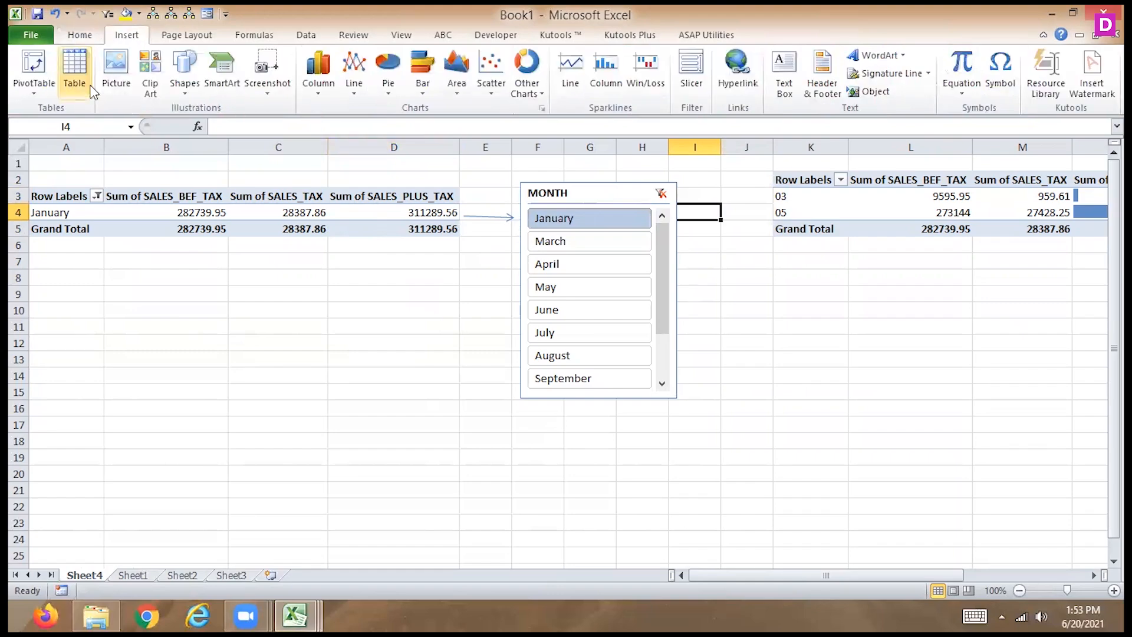
{"action": "left_click", "coordinate": [184, 83]}
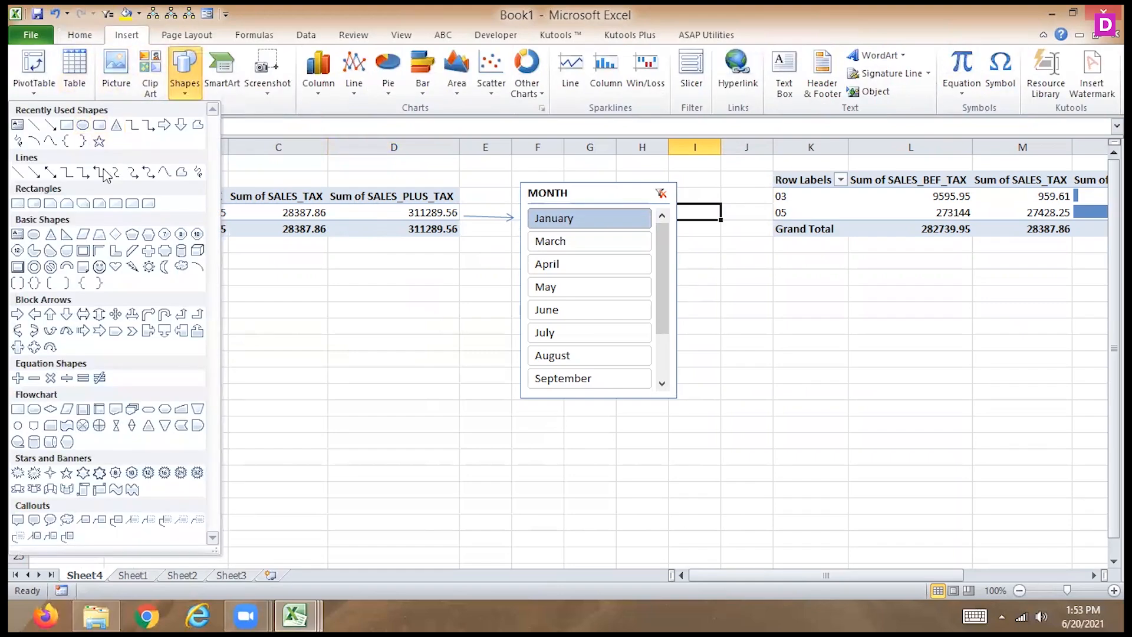
{"action": "left_click", "coordinate": [49, 172]}
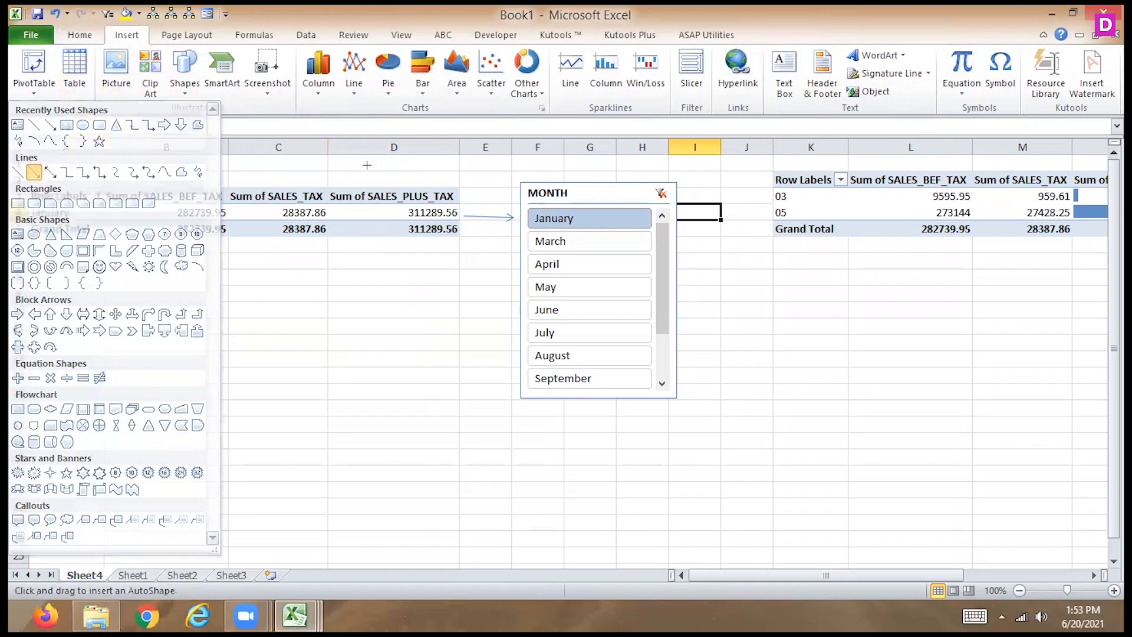
{"action": "mouse_move", "coordinate": [674, 219]}
{"action": "left_mouse_down"}
{"action": "mouse_move", "coordinate": [758, 182]}
{"action": "mouse_move", "coordinate": [772, 196]}
{"action": "left_mouse_up"}
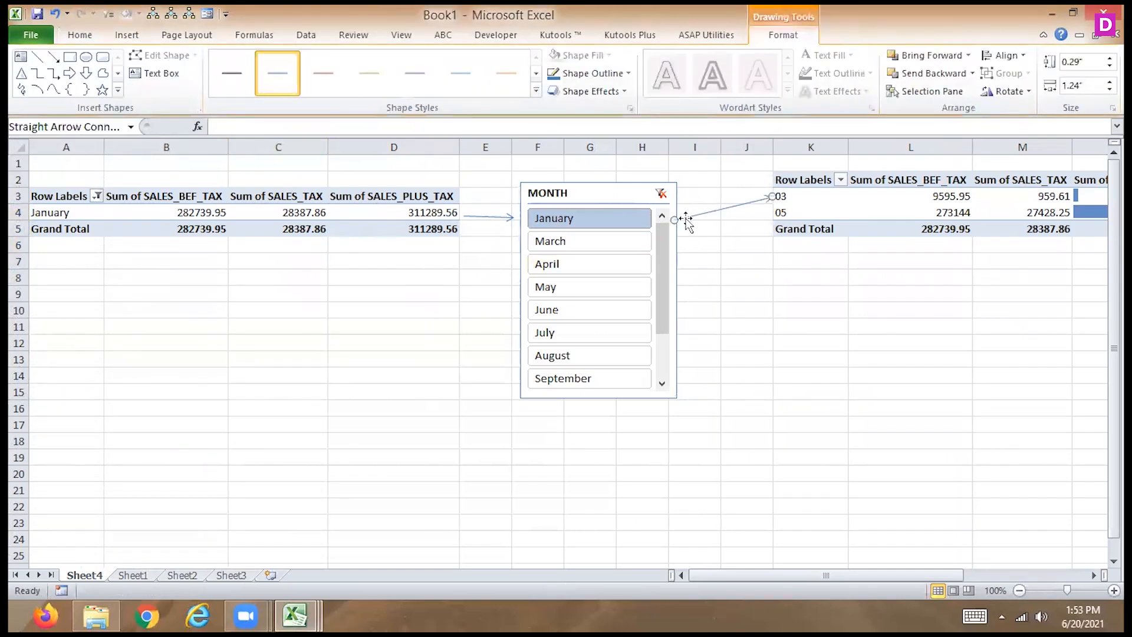
{"action": "mouse_move", "coordinate": [672, 220]}
{"action": "left_mouse_down"}
{"action": "mouse_move", "coordinate": [704, 233]}
{"action": "mouse_move", "coordinate": [673, 221]}
{"action": "left_mouse_up"}
{"action": "left_click_drag", "start_coordinate": [782, 211], "coordinate": [770, 217]}
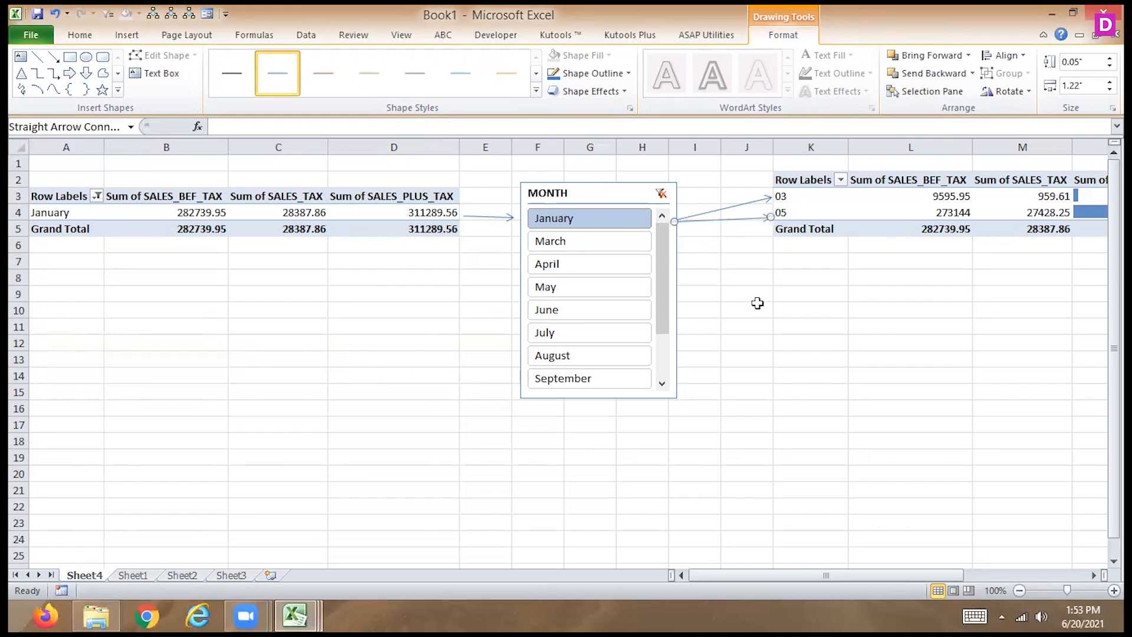
- Filter both PivotTables to January and March together with the MONTH slicer
{"action": "left_click", "coordinate": [600, 246]}
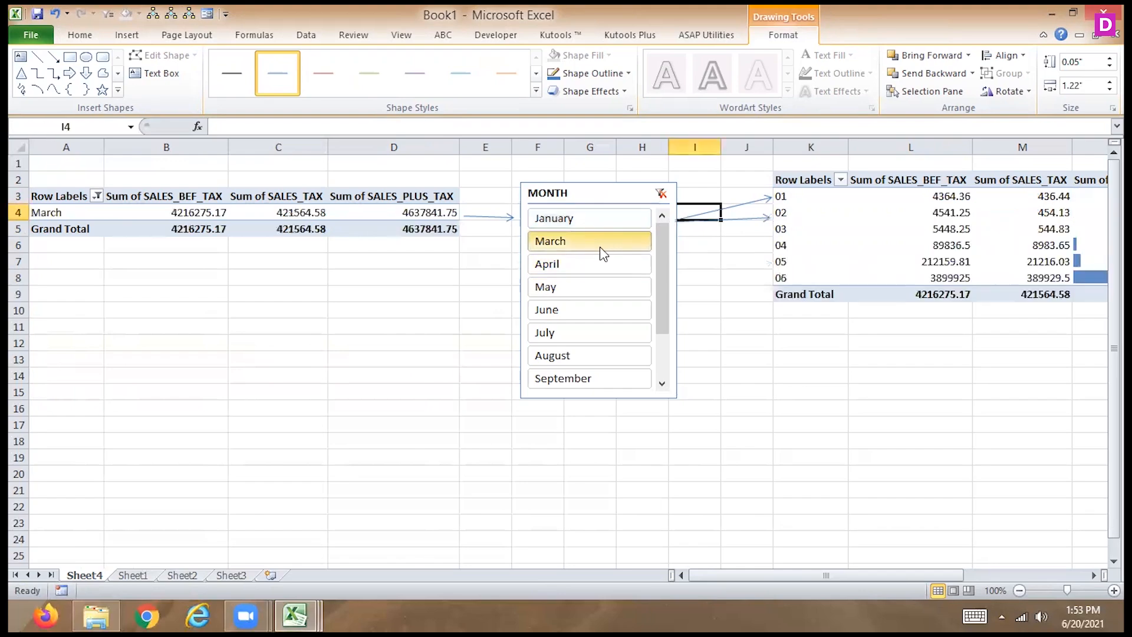
{"action": "left_click", "coordinate": [594, 214], "text": "ctrl"}
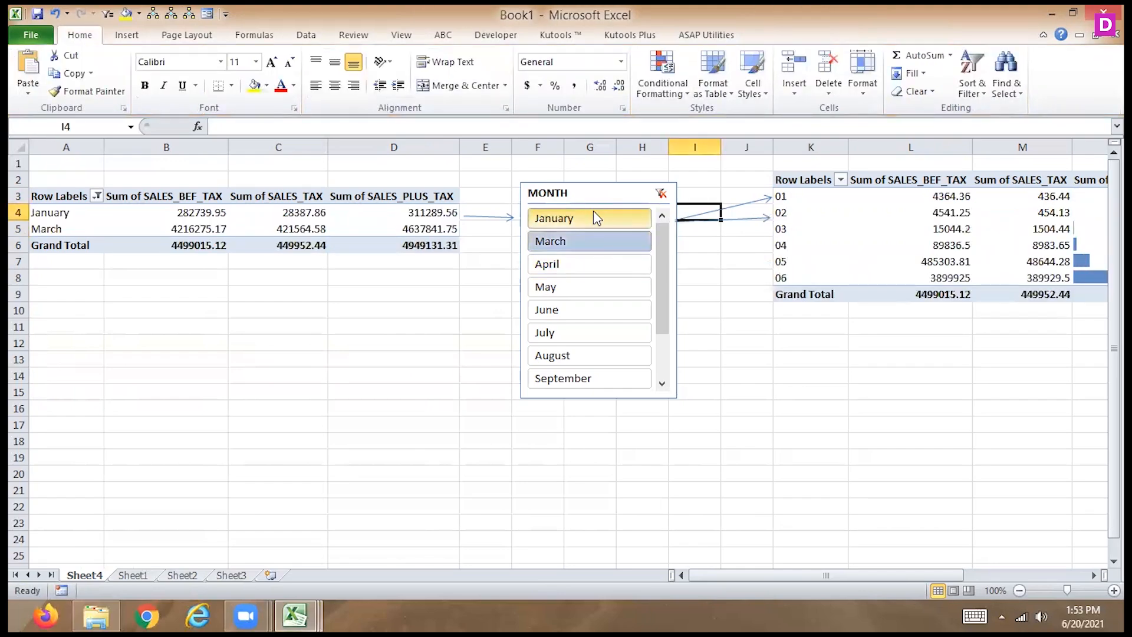
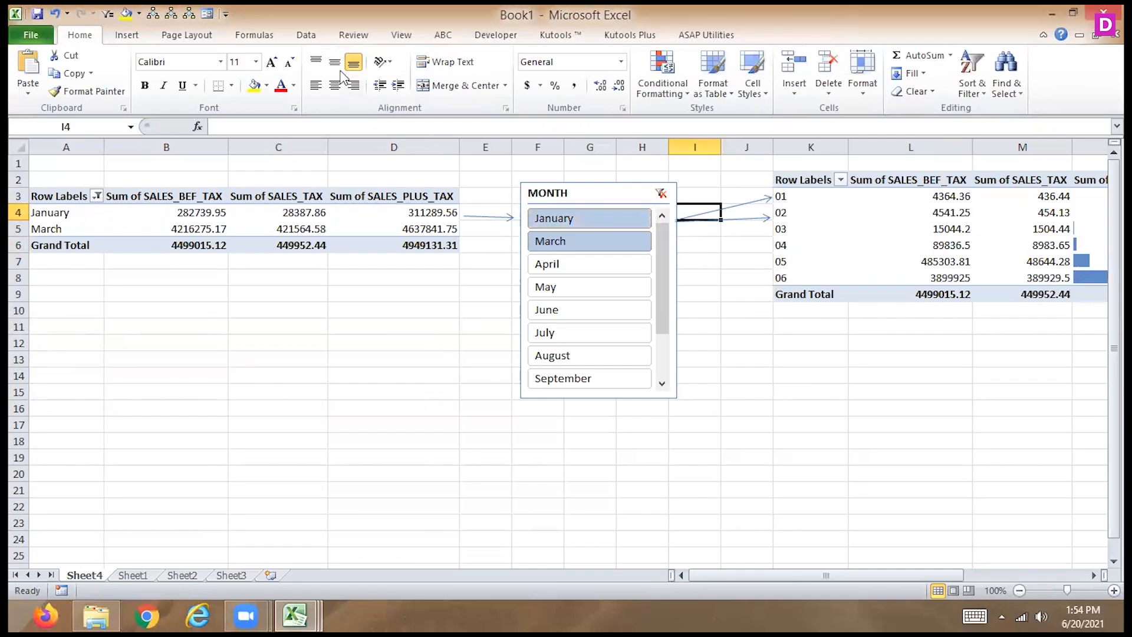
{"action": "left_click", "coordinate": [255, 35]}
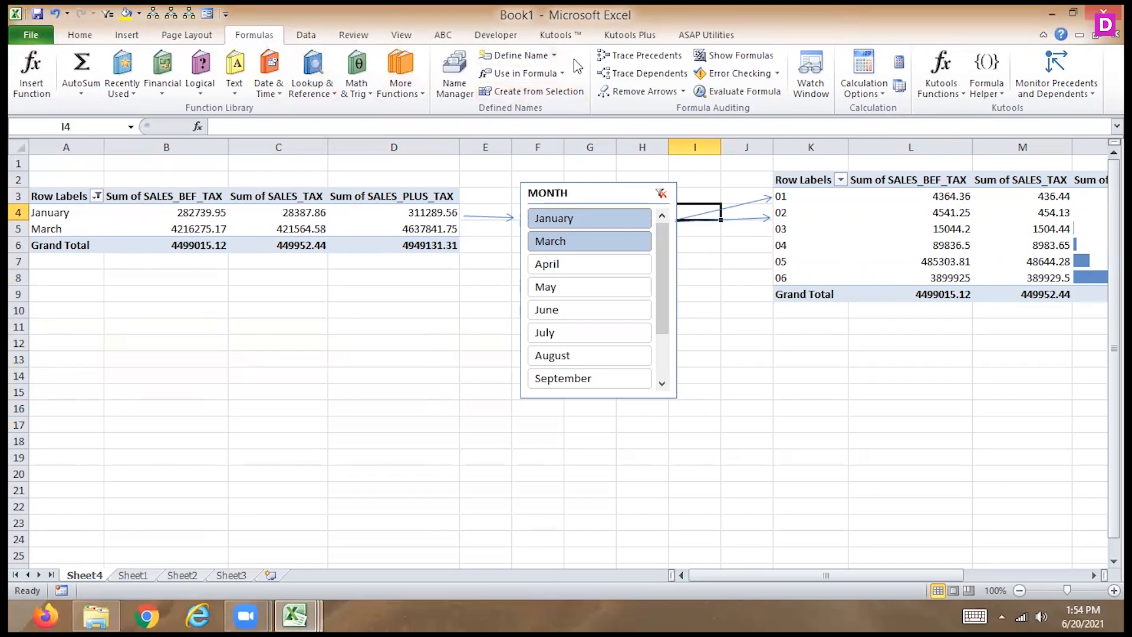
{"action": "left_click", "coordinate": [413, 40]}
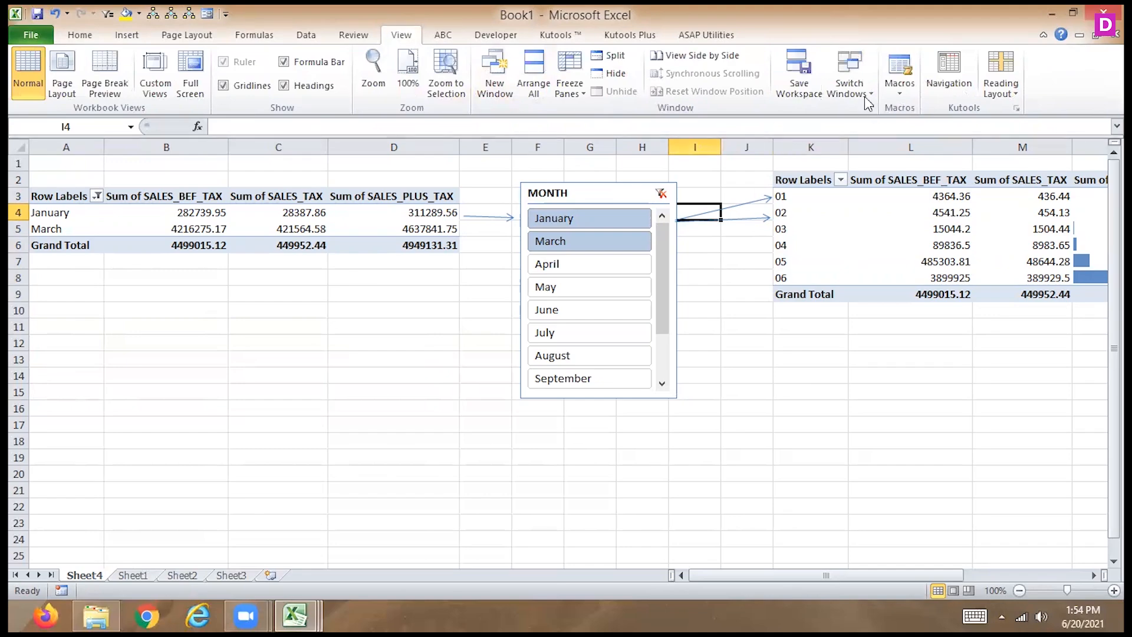
{"action": "left_click", "coordinate": [849, 77]}
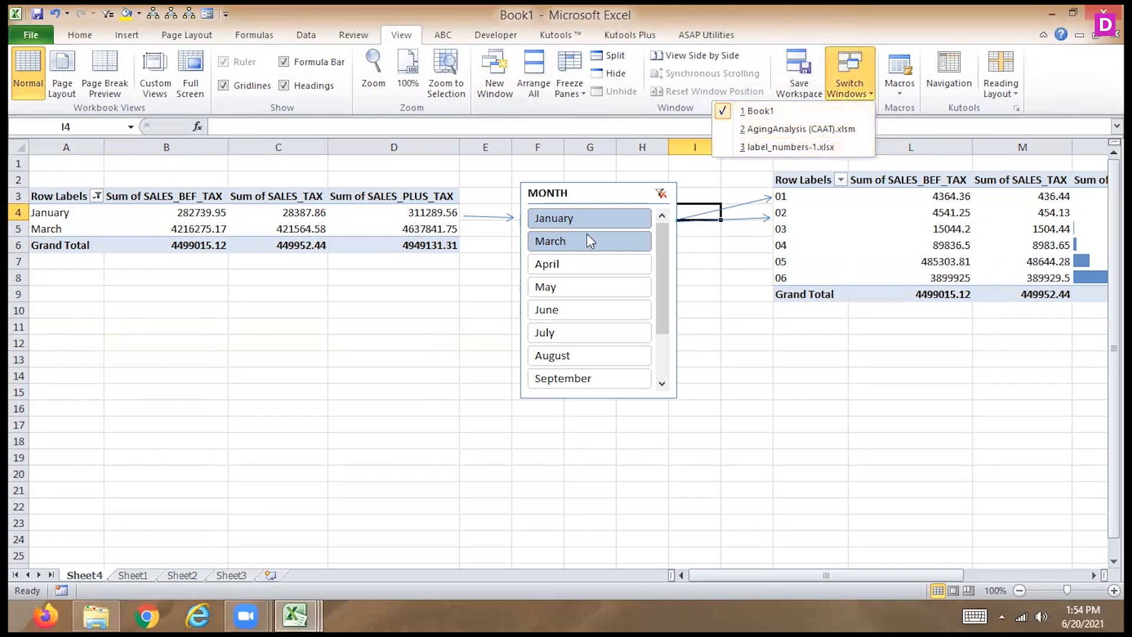
{"action": "left_click", "coordinate": [291, 329]}
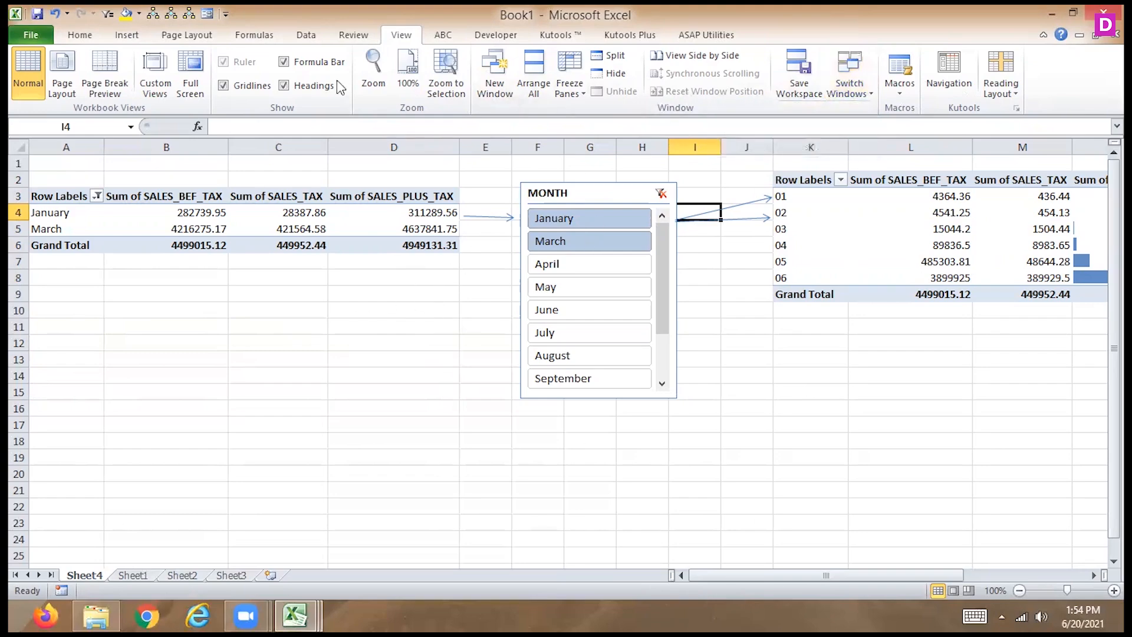
{"action": "left_click", "coordinate": [255, 36]}
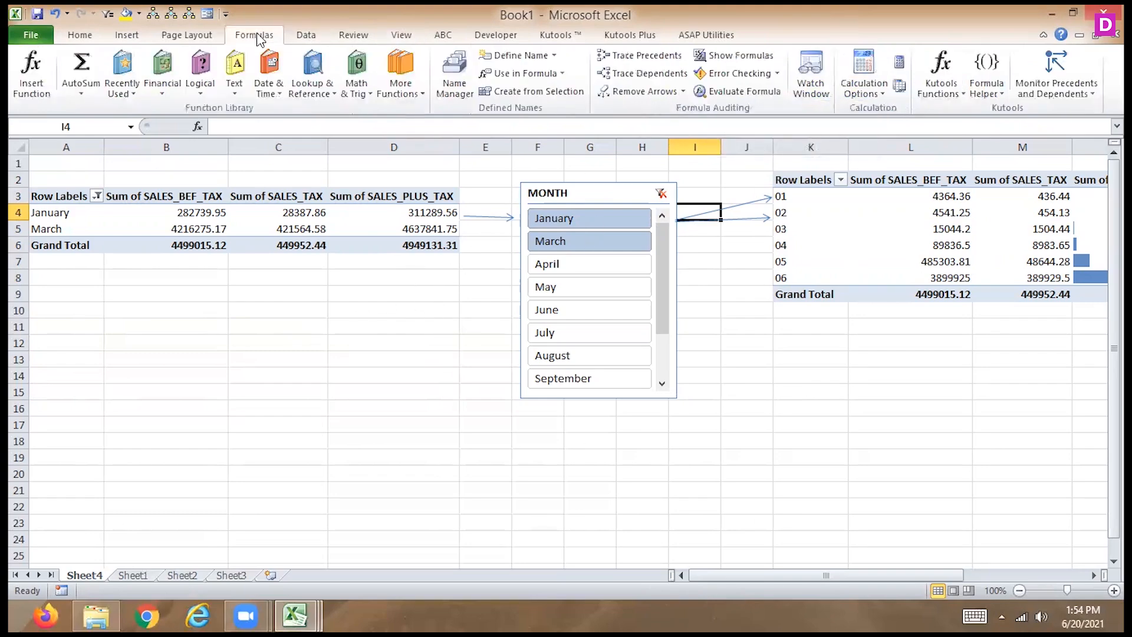
{"action": "left_click", "coordinate": [194, 39]}
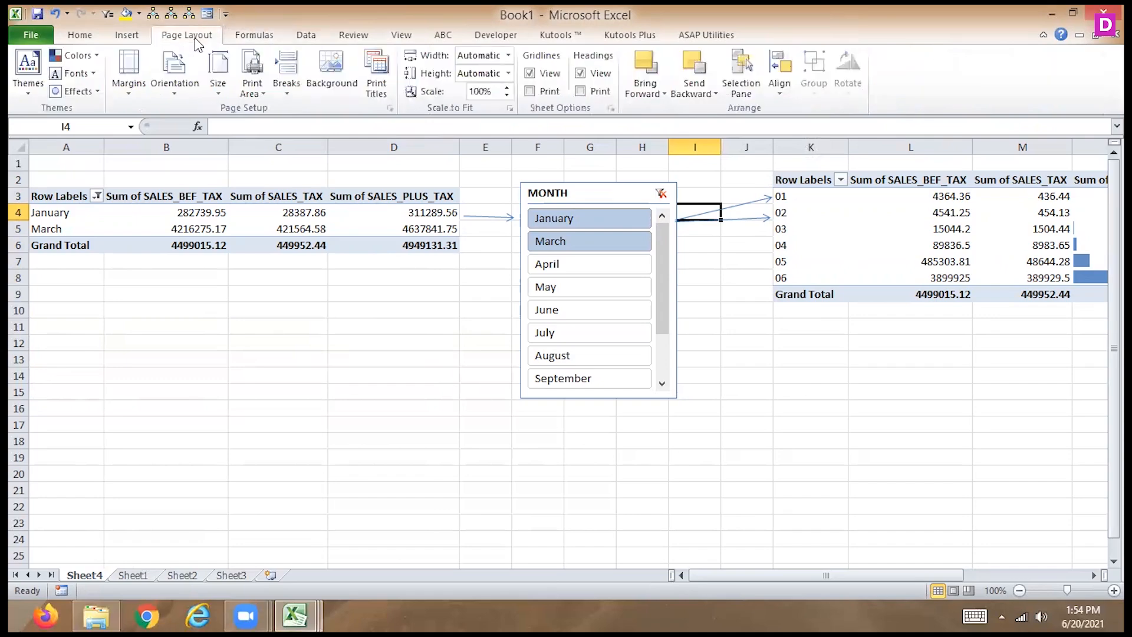
{"action": "left_click", "coordinate": [277, 36]}
{"action": "left_click", "coordinate": [309, 36]}
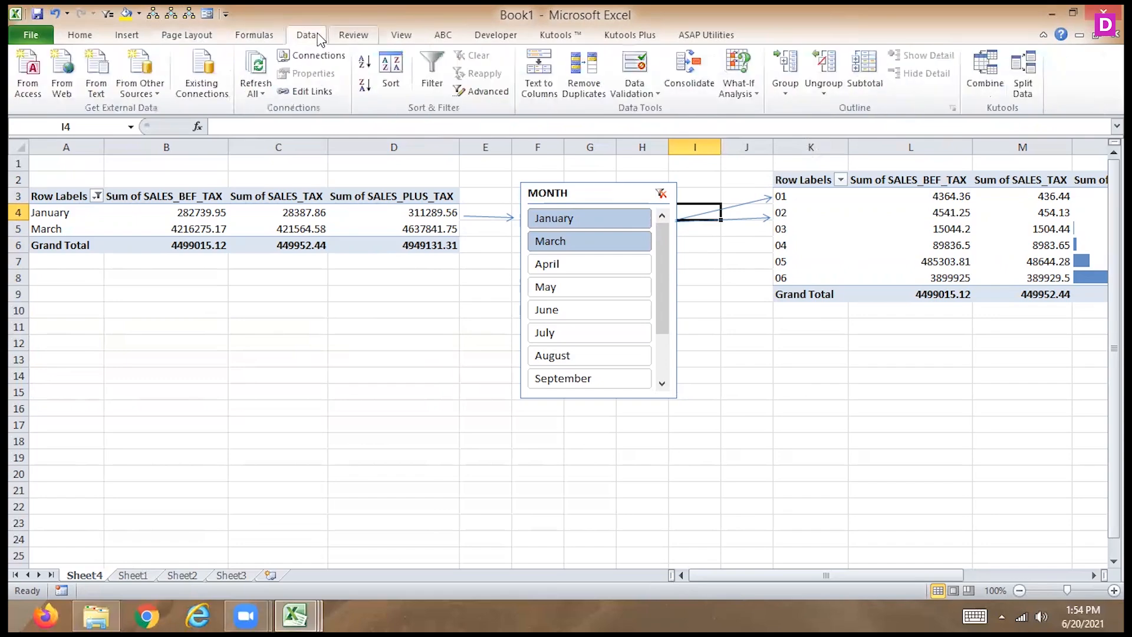
- Open the Share Workbook settings and review their editing and advanced options
{"action": "left_click", "coordinate": [354, 35]}
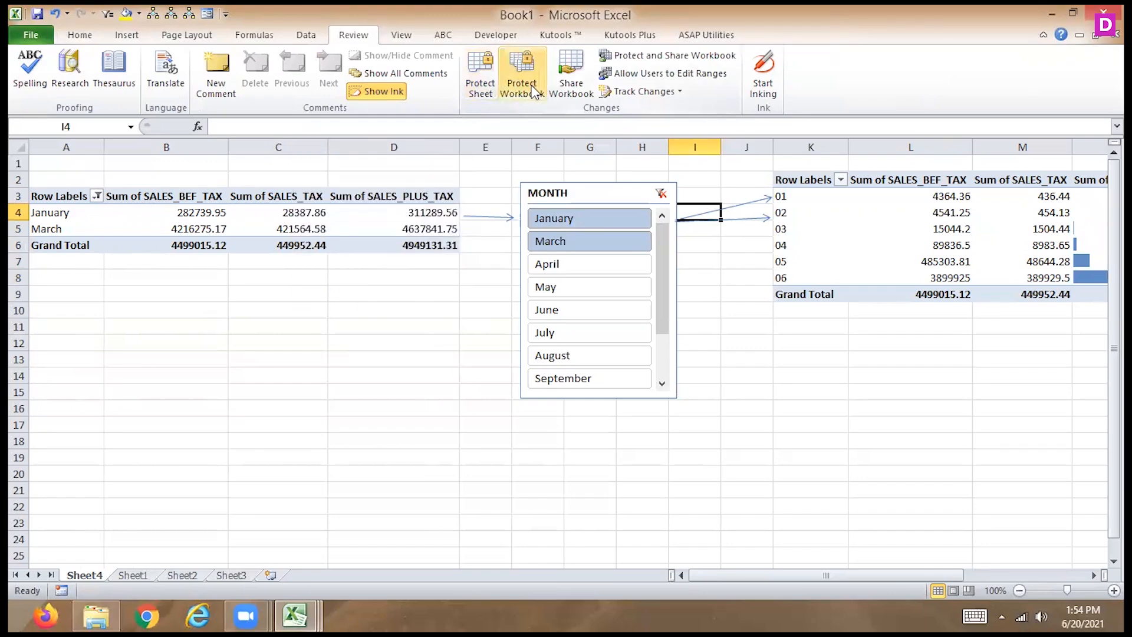
{"action": "left_click", "coordinate": [583, 92]}
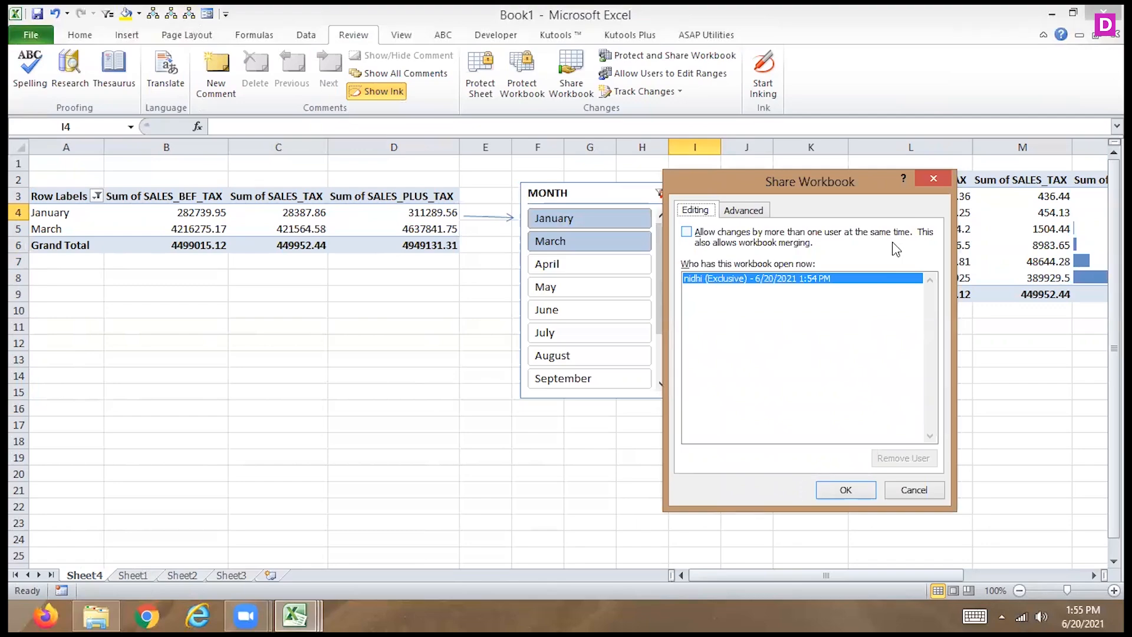
{"action": "left_click", "coordinate": [747, 210]}
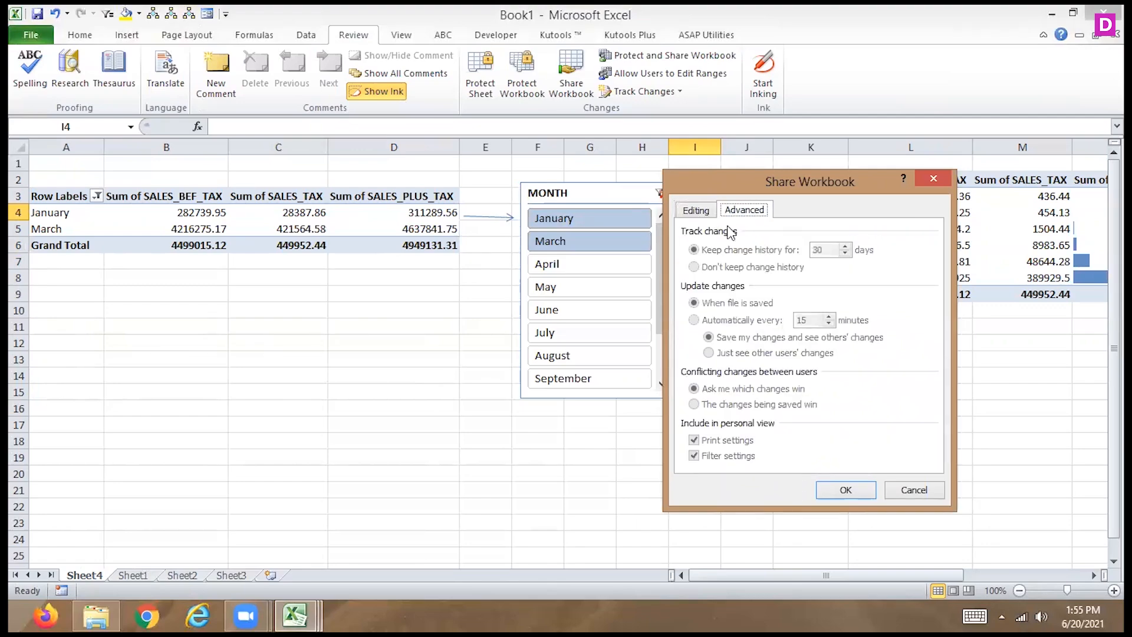
{"action": "left_click", "coordinate": [706, 211]}
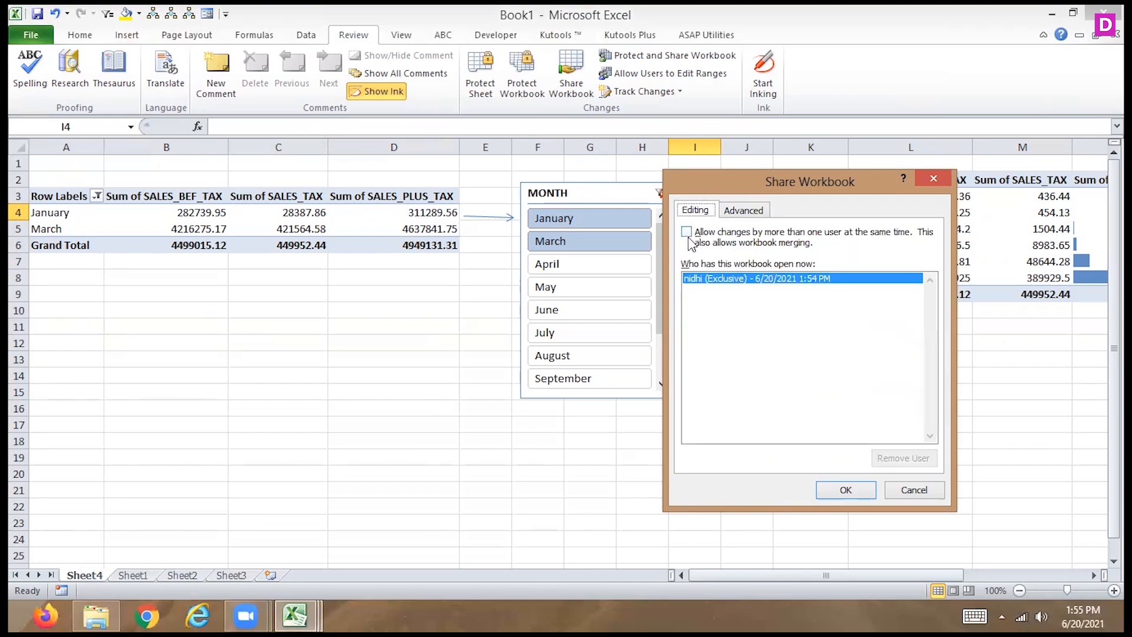
- Try allowing changes by more than one user, switching updates to automatically every 15 minutes and back to when the file is saved
{"action": "left_click", "coordinate": [687, 233]}
{"action": "left_click", "coordinate": [738, 214]}
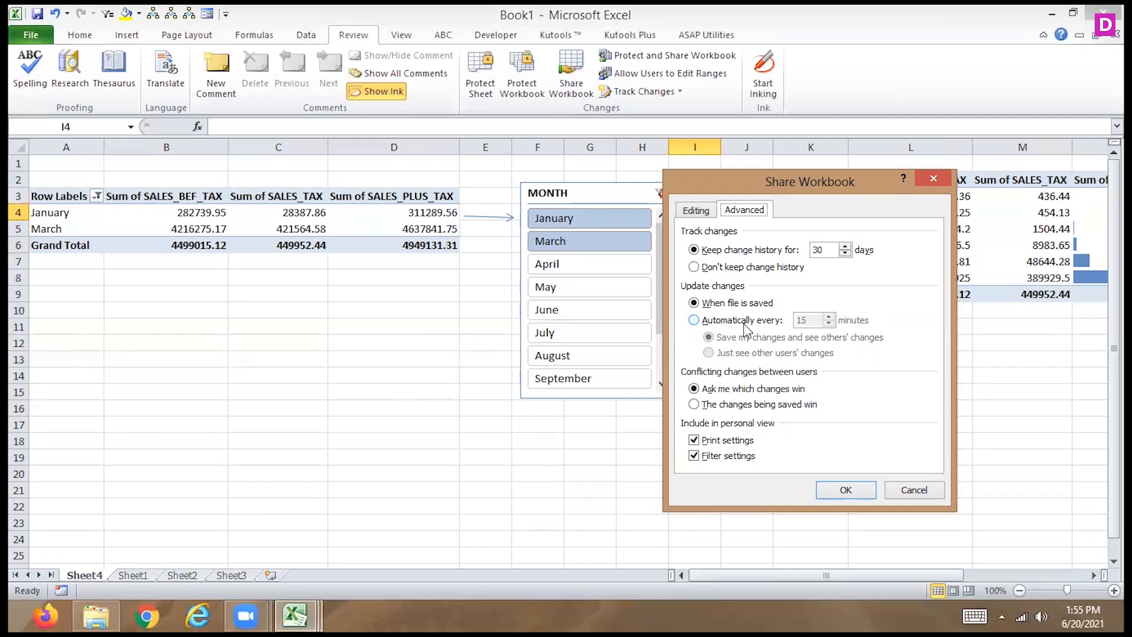
{"action": "left_click", "coordinate": [694, 321]}
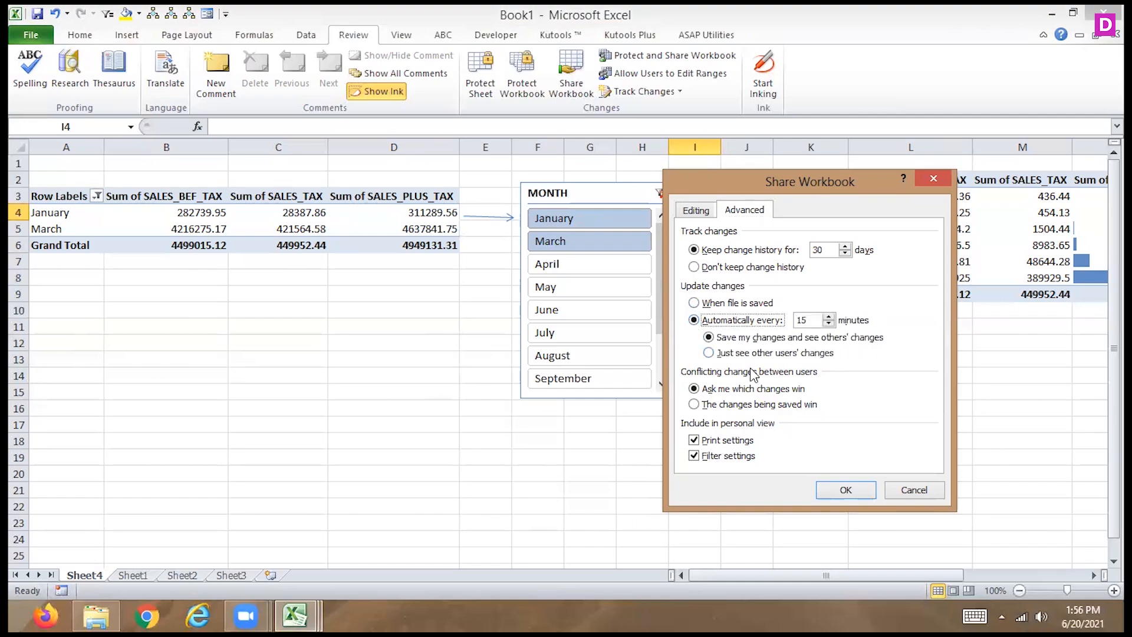
{"action": "left_click", "coordinate": [694, 304]}
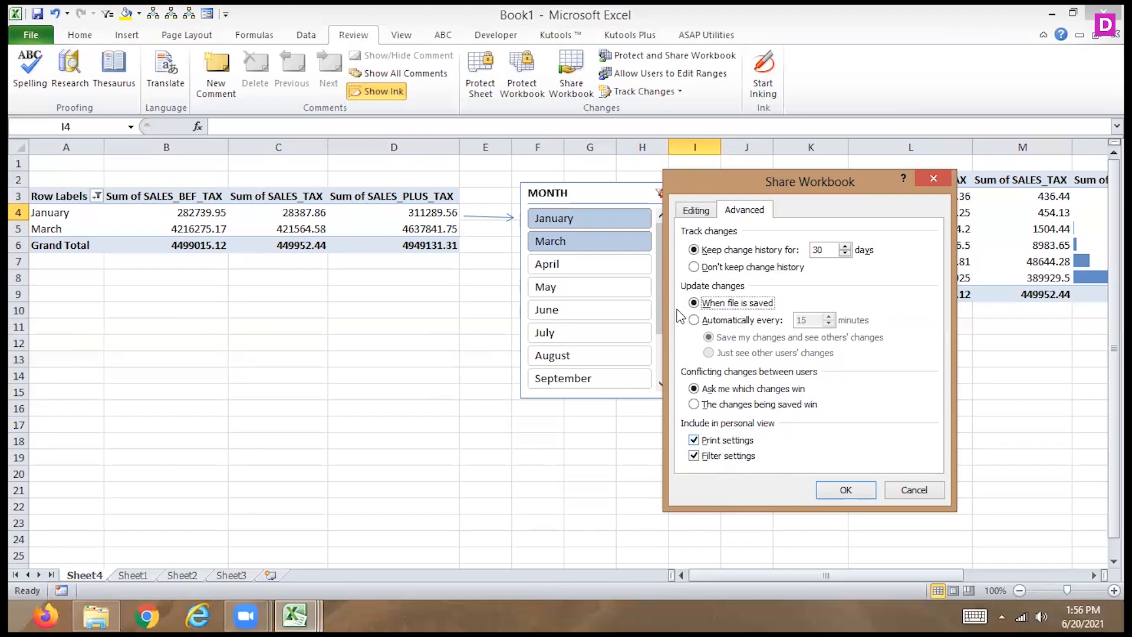
{"action": "left_click", "coordinate": [693, 211]}
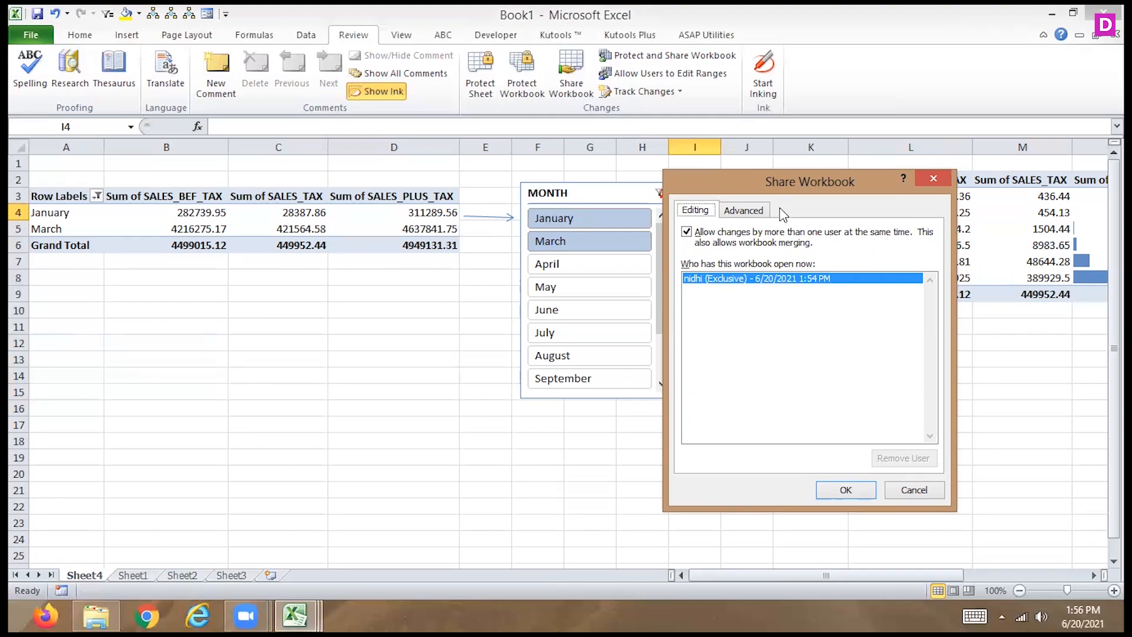
{"action": "left_click", "coordinate": [759, 214]}
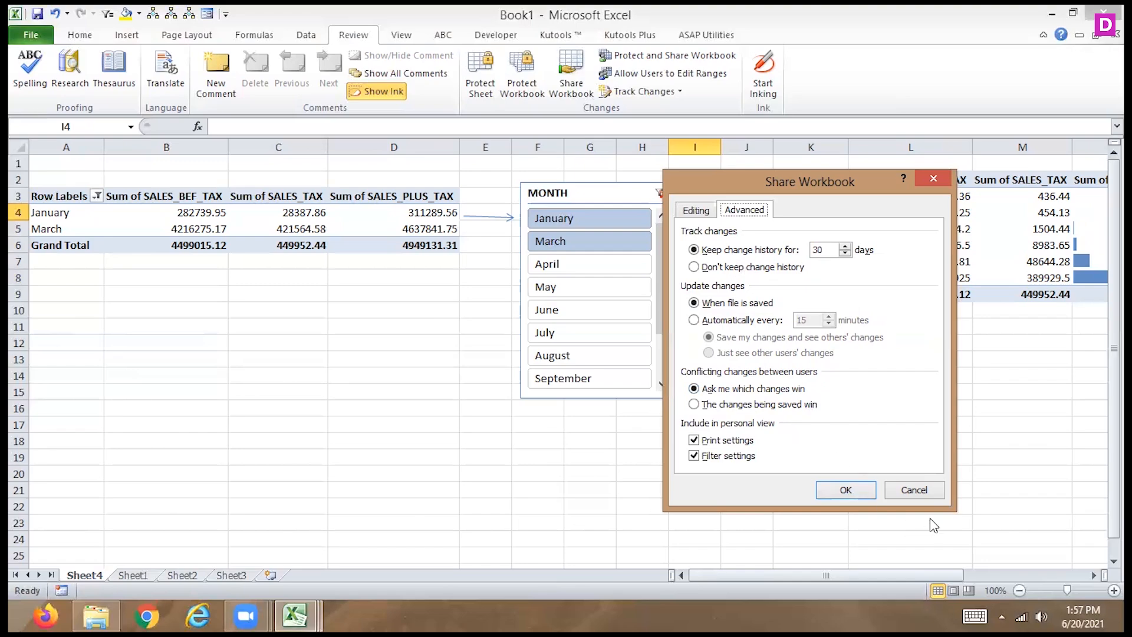
{"action": "left_click", "coordinate": [914, 490]}
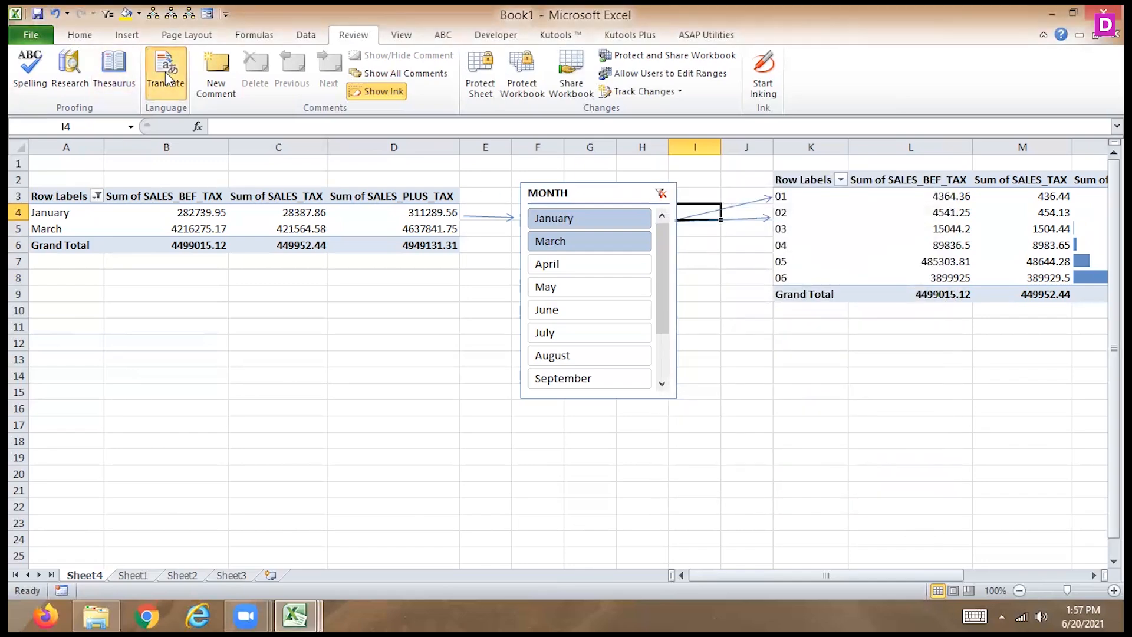
- Look up the translation of "school" from English (U.S.) to French (France)
{"action": "left_click", "coordinate": [165, 72]}
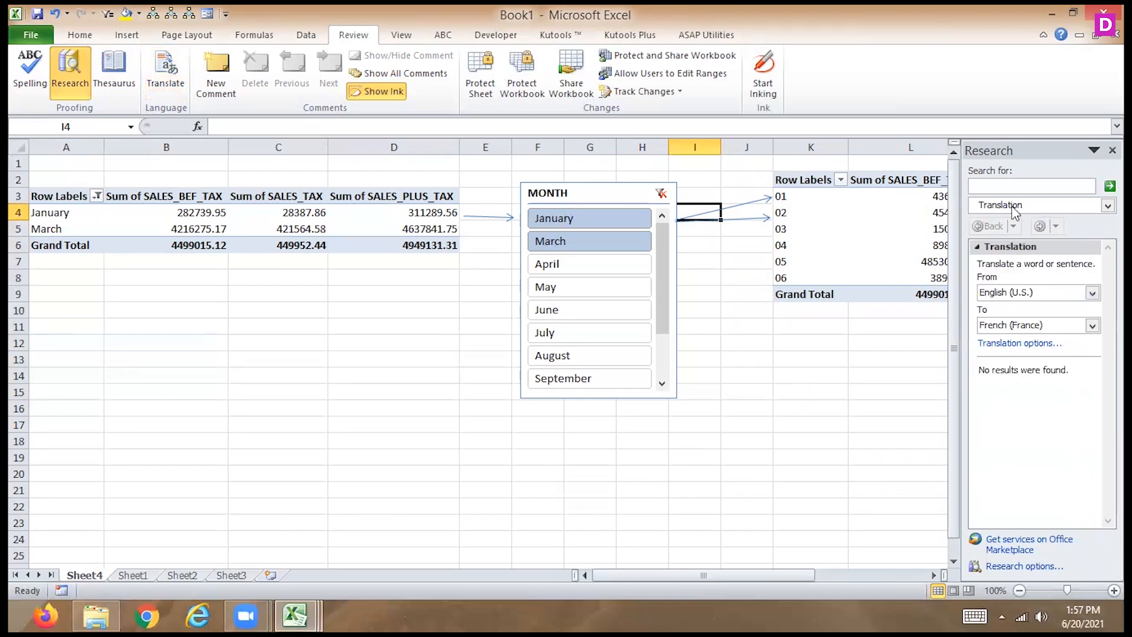
{"action": "left_click", "coordinate": [1001, 185]}
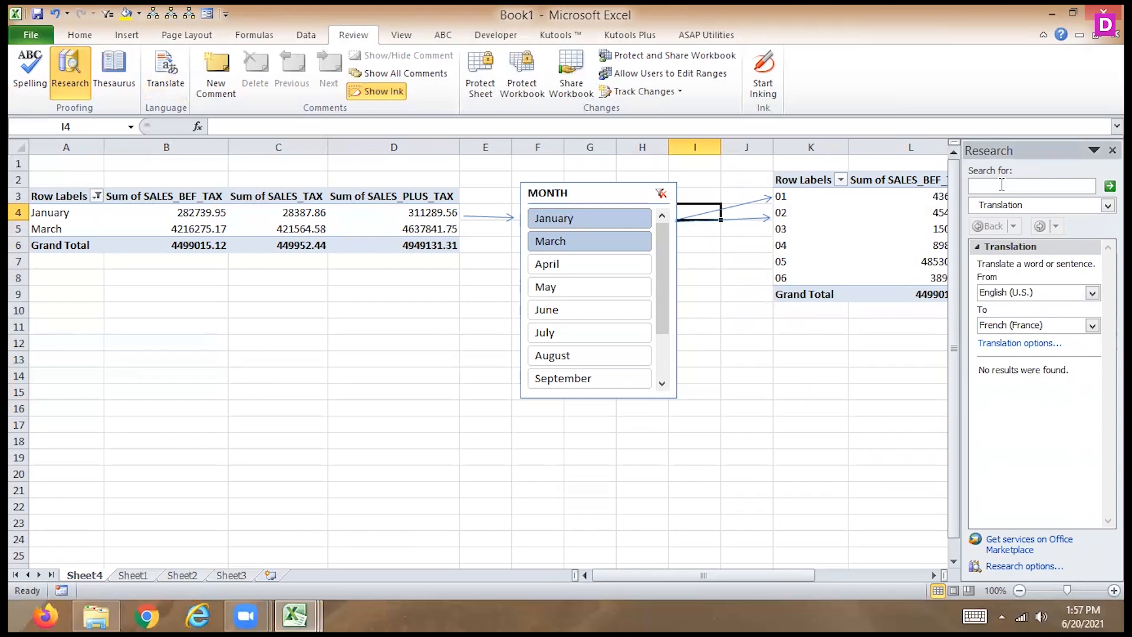
{"action": "type", "text": "school"}
{"action": "left_click", "coordinate": [1109, 186]}
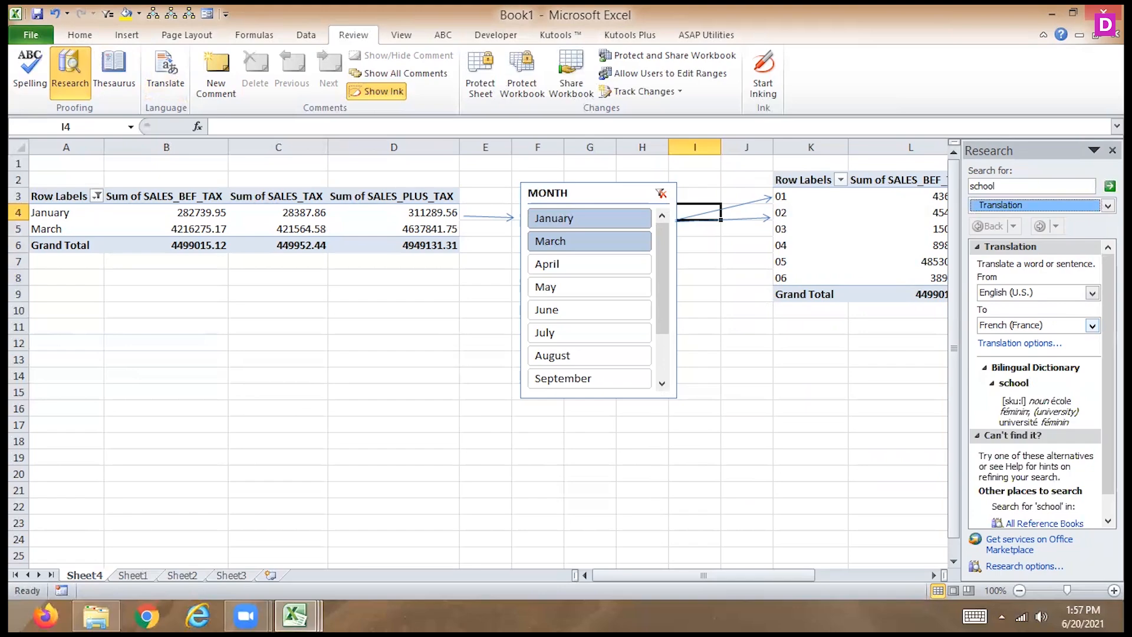
{"action": "mouse_move", "coordinate": [1108, 330]}
{"action": "left_mouse_down"}
{"action": "mouse_move", "coordinate": [1108, 355]}
{"action": "mouse_move", "coordinate": [1108, 330]}
{"action": "left_mouse_up"}
{"action": "left_click", "coordinate": [1108, 205]}
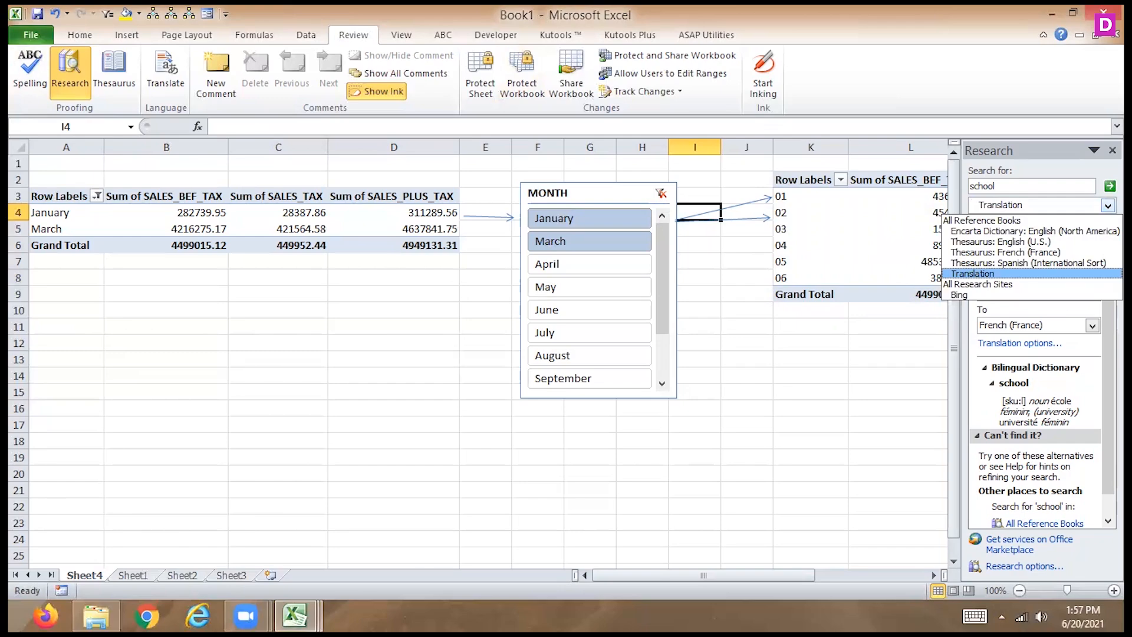
{"action": "left_click", "coordinate": [1026, 274]}
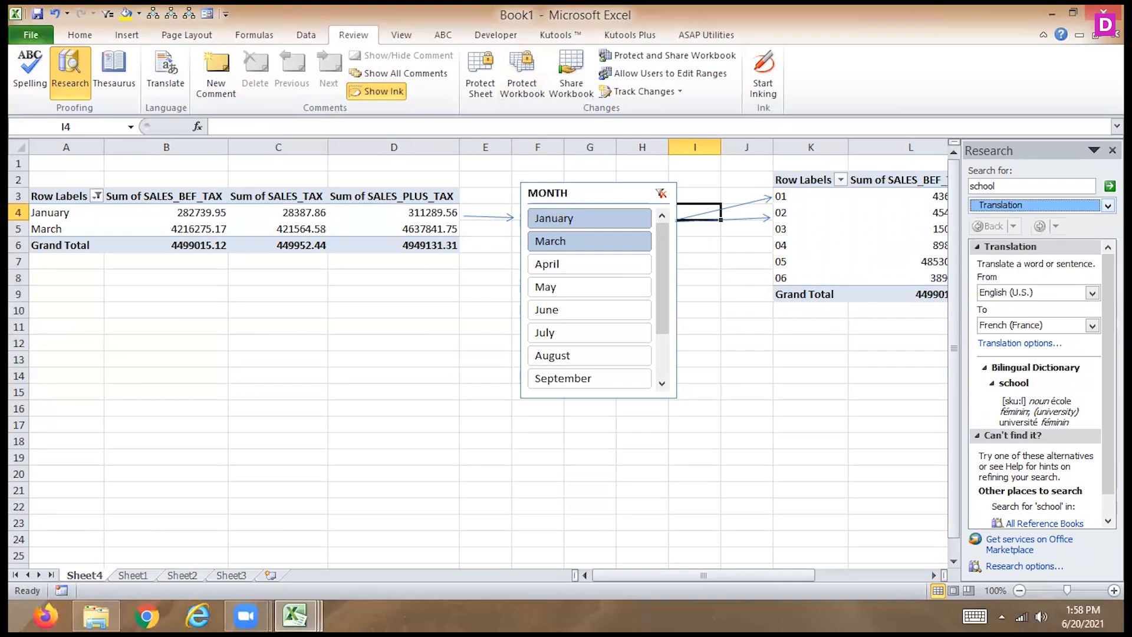
- Change the target language to Hindi and look up the translation of "school" again
{"action": "left_click", "coordinate": [1092, 326]}
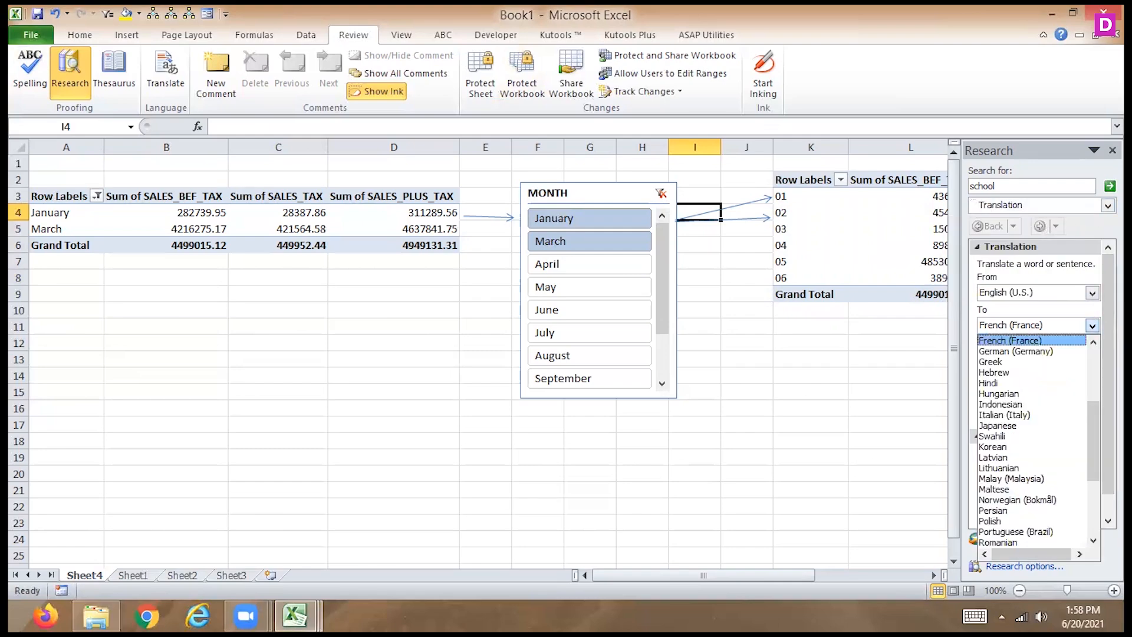
{"action": "left_click", "coordinate": [1020, 383]}
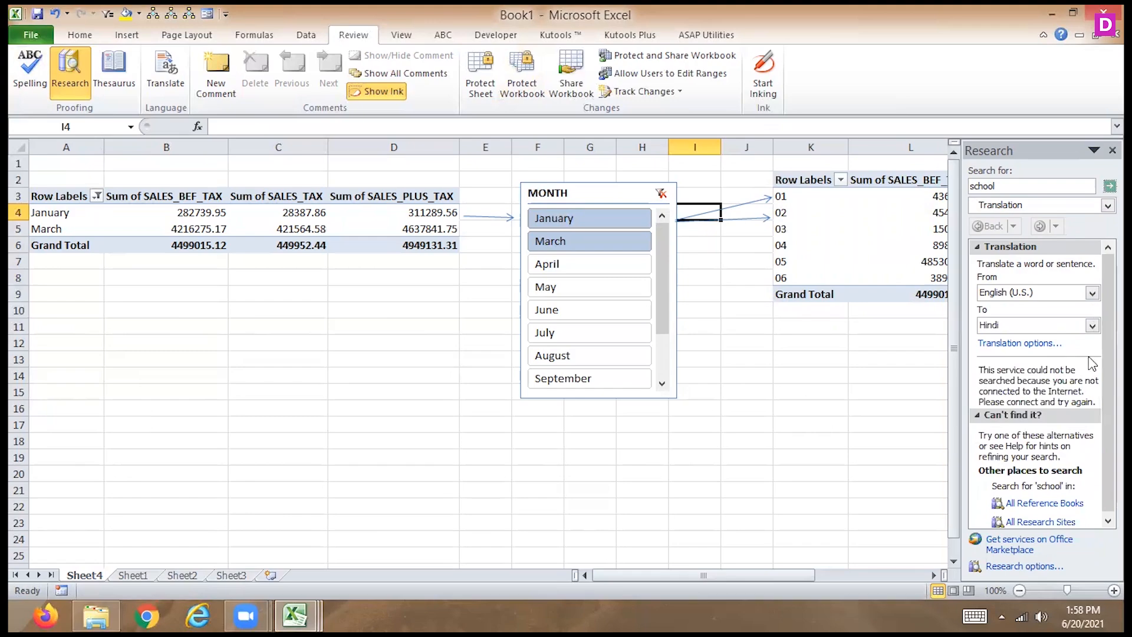
{"action": "left_click", "coordinate": [1092, 326]}
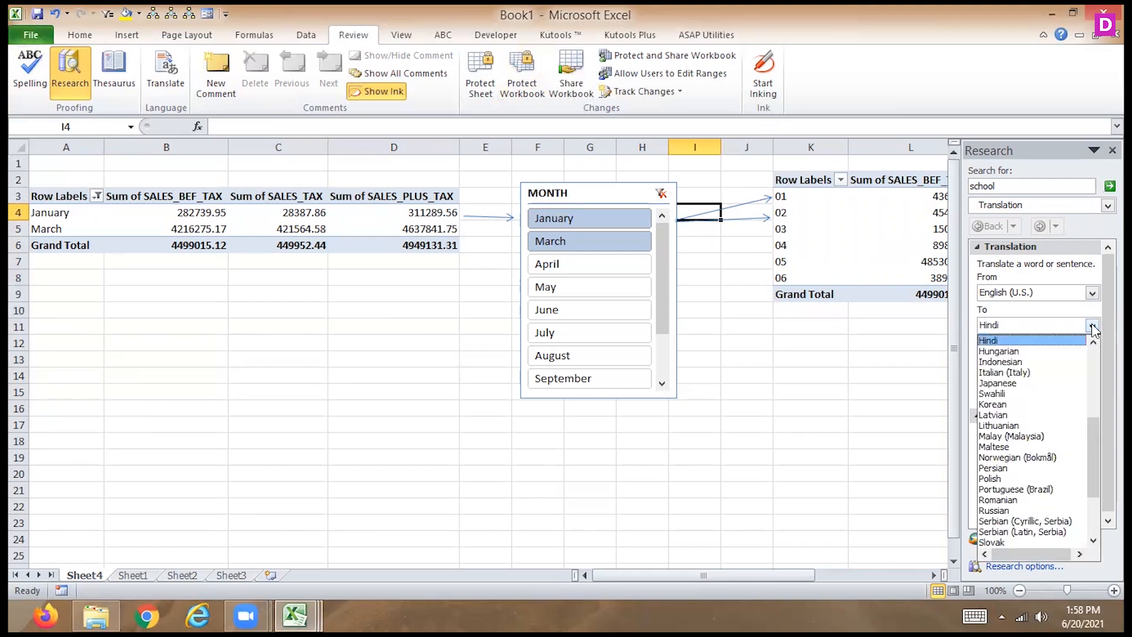
{"action": "left_click_drag", "start_coordinate": [1093, 439], "coordinate": [1077, 334]}
{"action": "left_click", "coordinate": [1091, 326]}
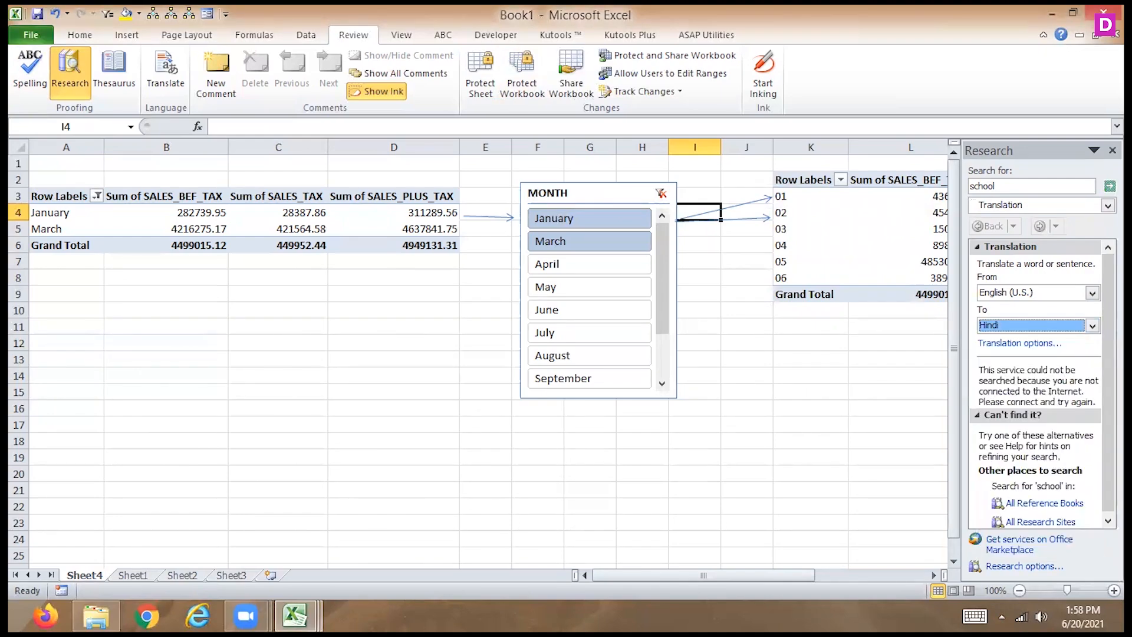
{"action": "left_click", "coordinate": [1110, 186]}
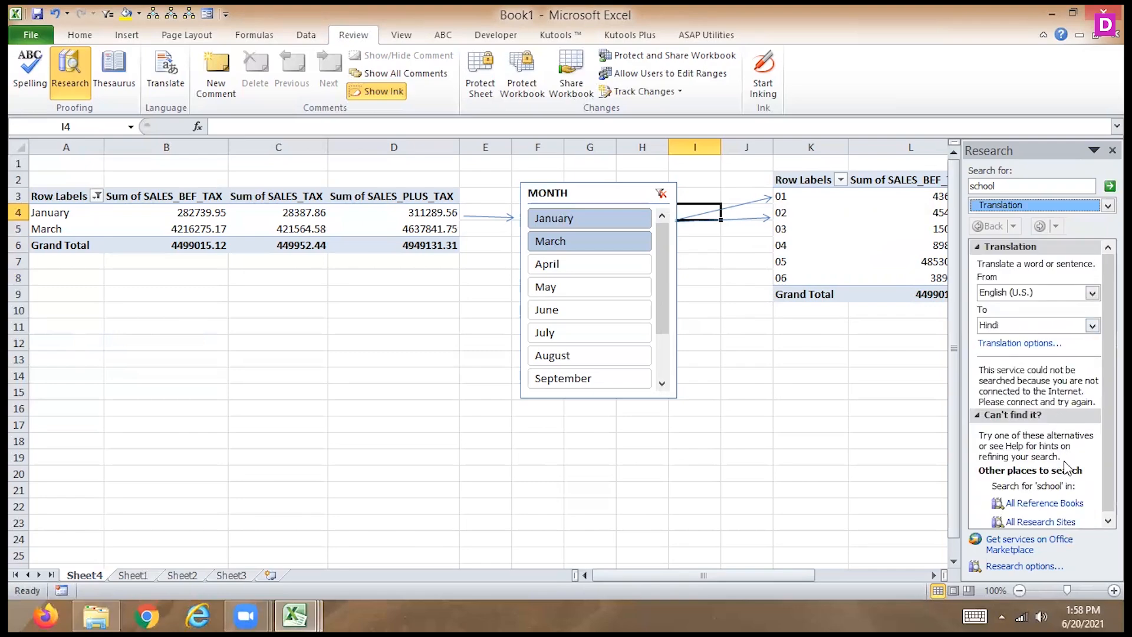
- Switch the target language to Urdu and search for the translation of "school"
{"action": "left_click", "coordinate": [1092, 326]}
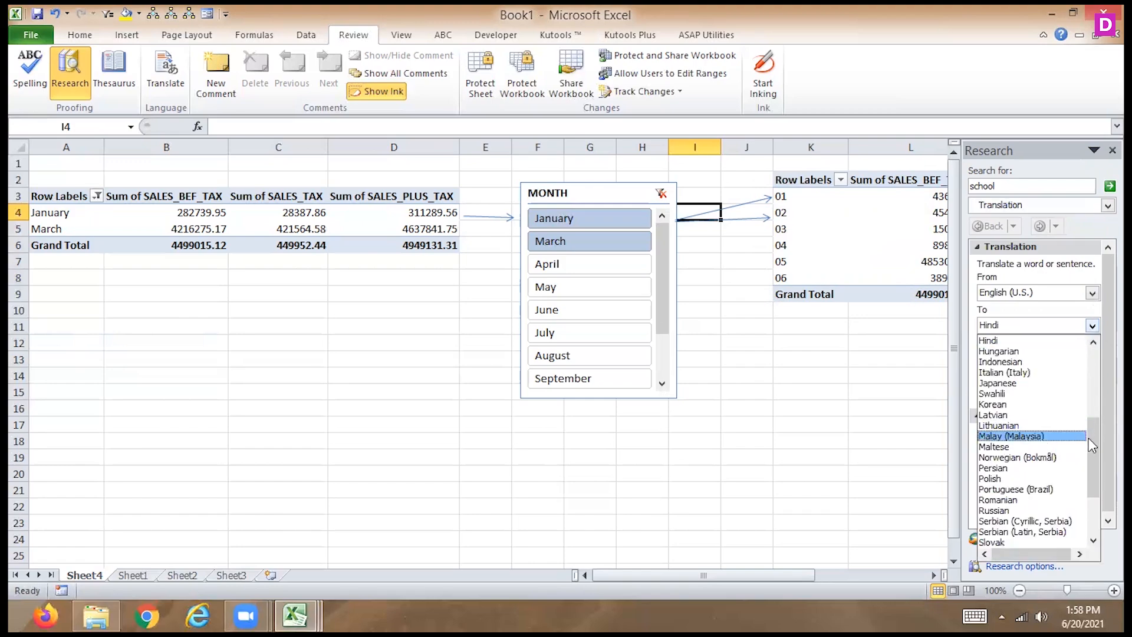
{"action": "scroll", "coordinate": [1088, 437], "scroll_direction": "down", "scroll_amount": 3}
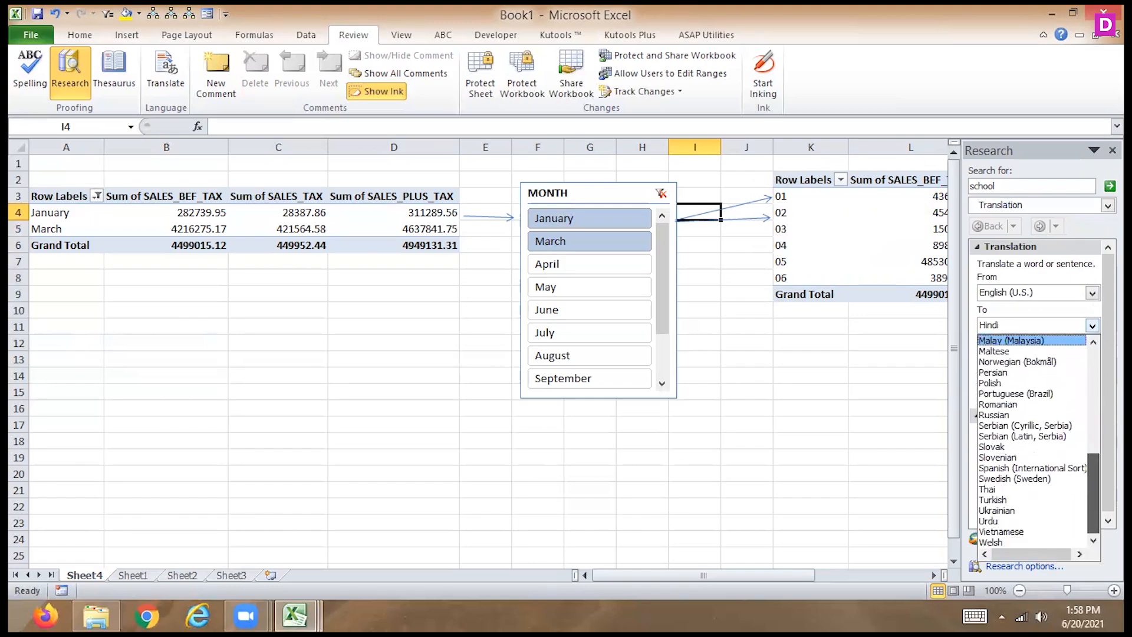
{"action": "left_click", "coordinate": [1040, 521]}
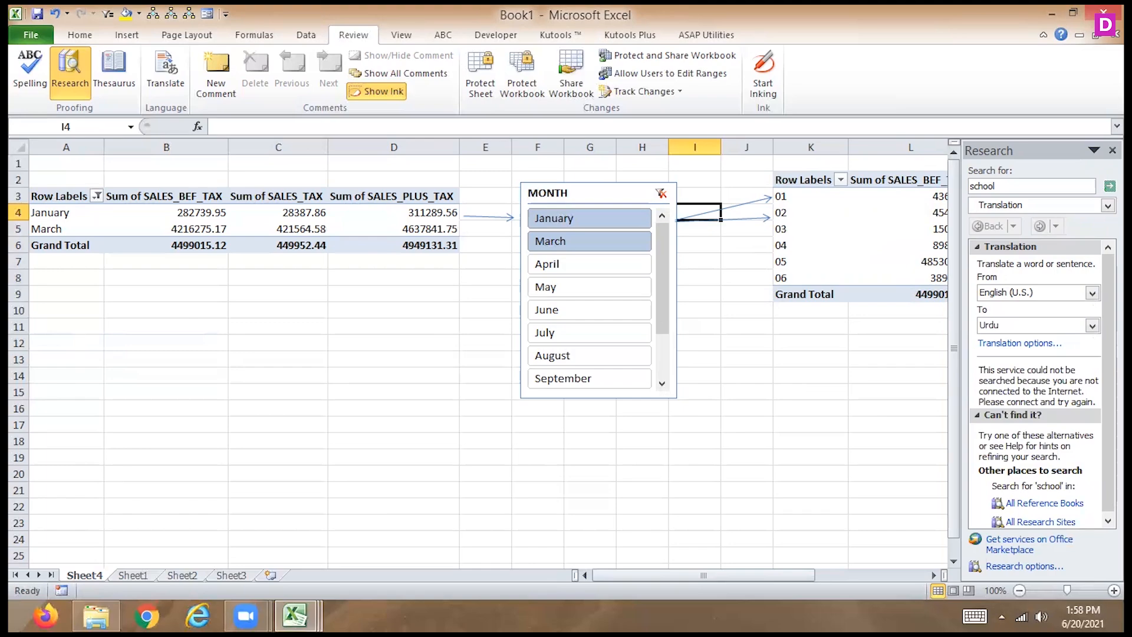
{"action": "left_click", "coordinate": [1109, 186]}
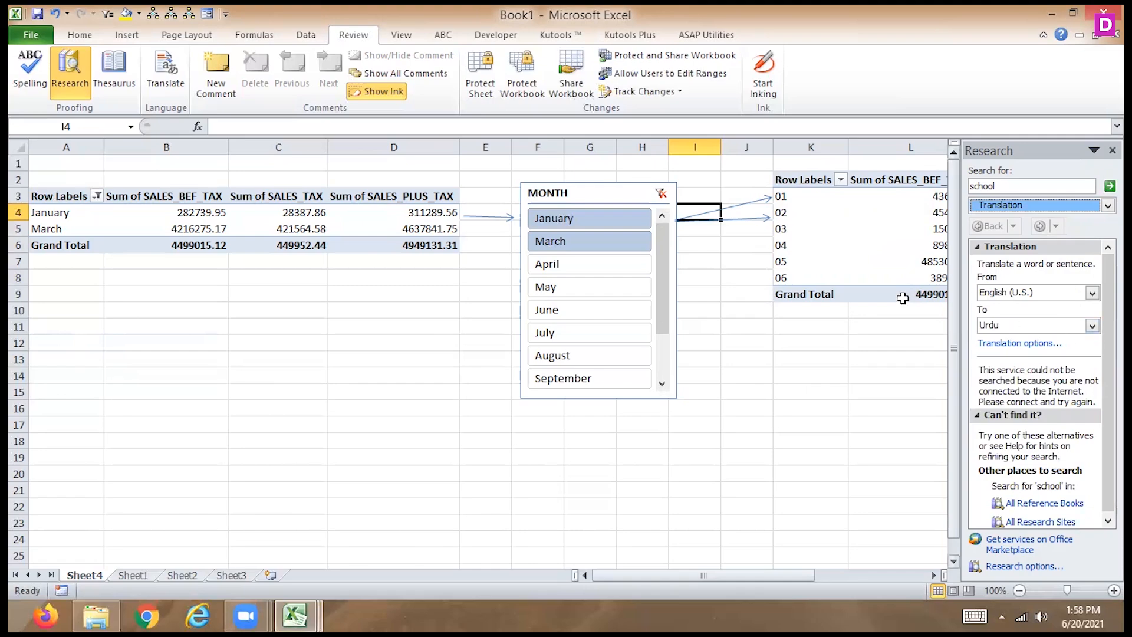
- Look at the protection option for sharing the workbook with track changes, without applying it
{"action": "left_click", "coordinate": [678, 54]}
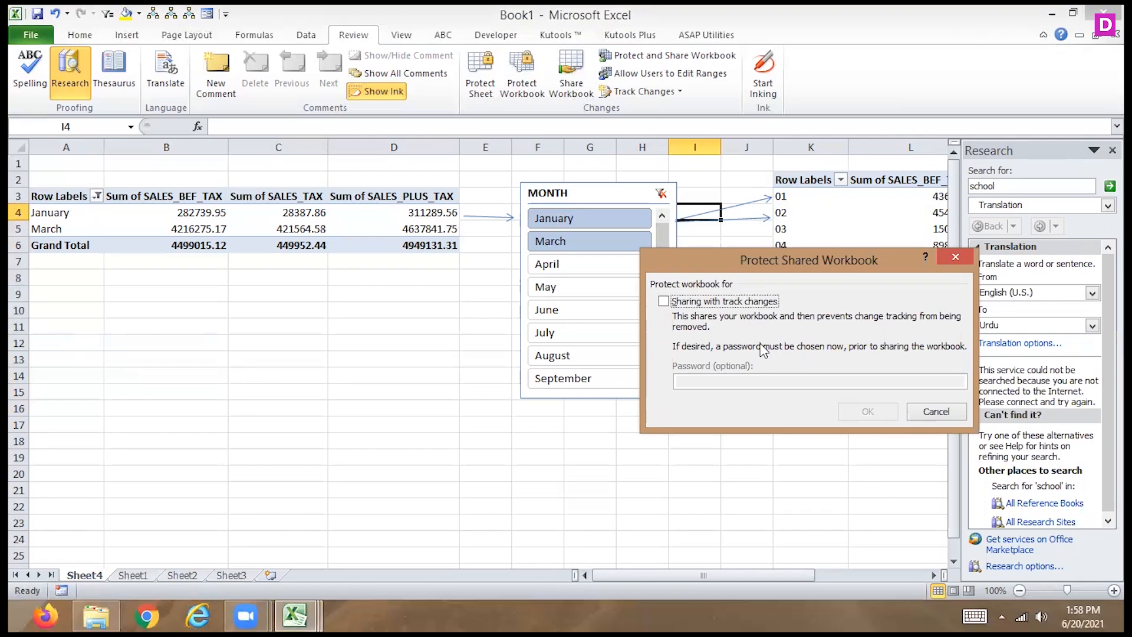
{"action": "left_click", "coordinate": [943, 411]}
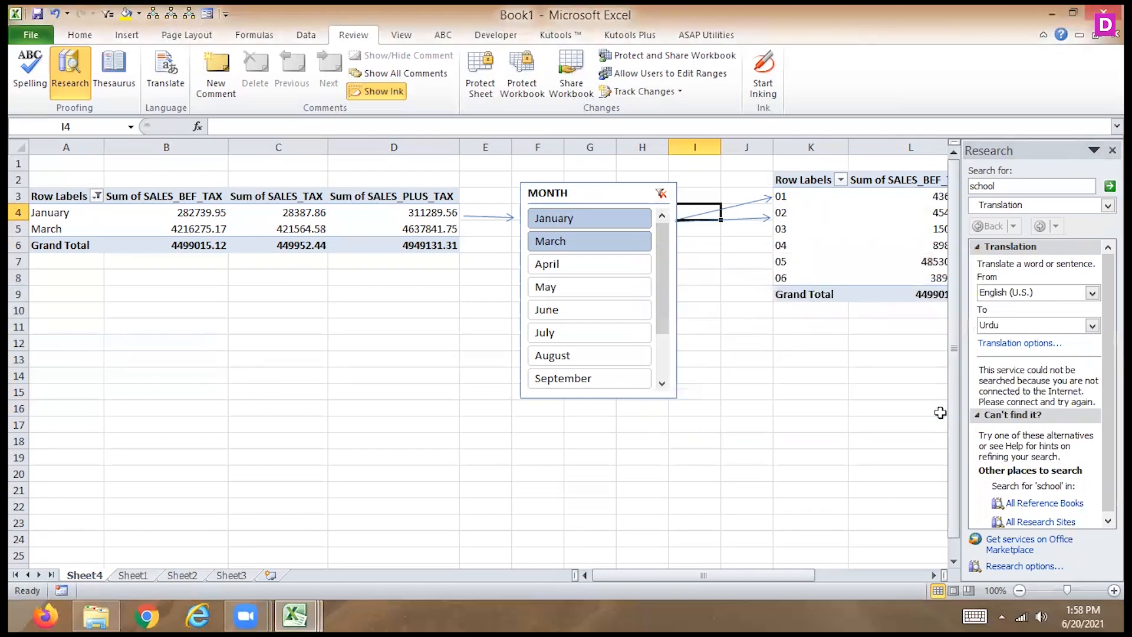
- On Sheet1, turn on change tracking while editing, covering all changes made by everyone
{"action": "left_click", "coordinate": [125, 576]}
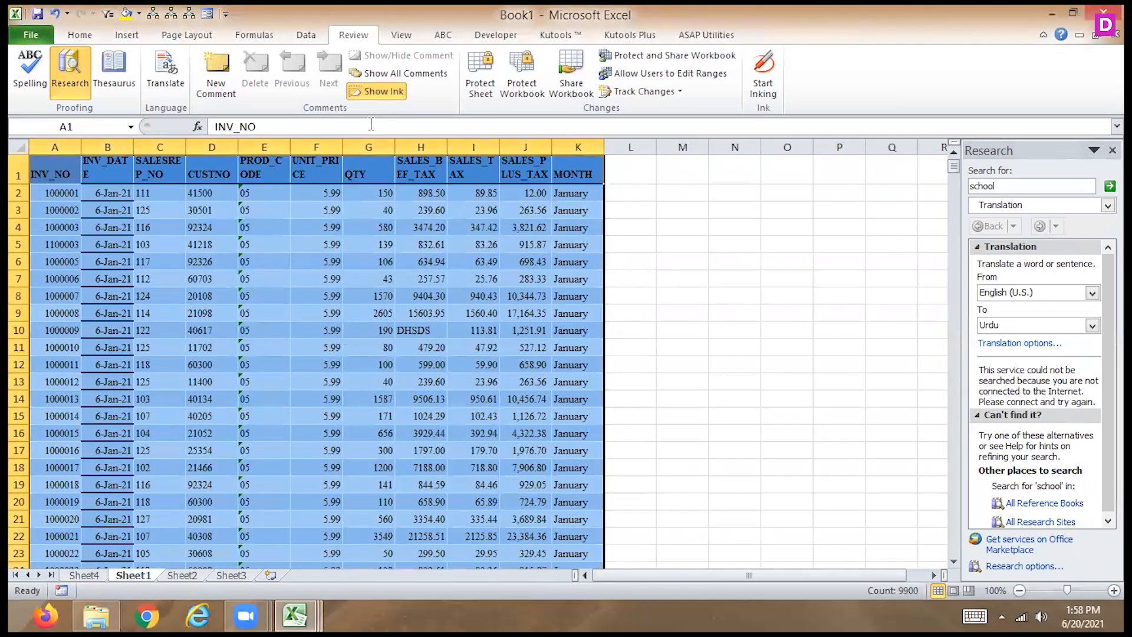
{"action": "left_click", "coordinate": [463, 227]}
{"action": "left_click", "coordinate": [678, 93]}
{"action": "left_click", "coordinate": [628, 107]}
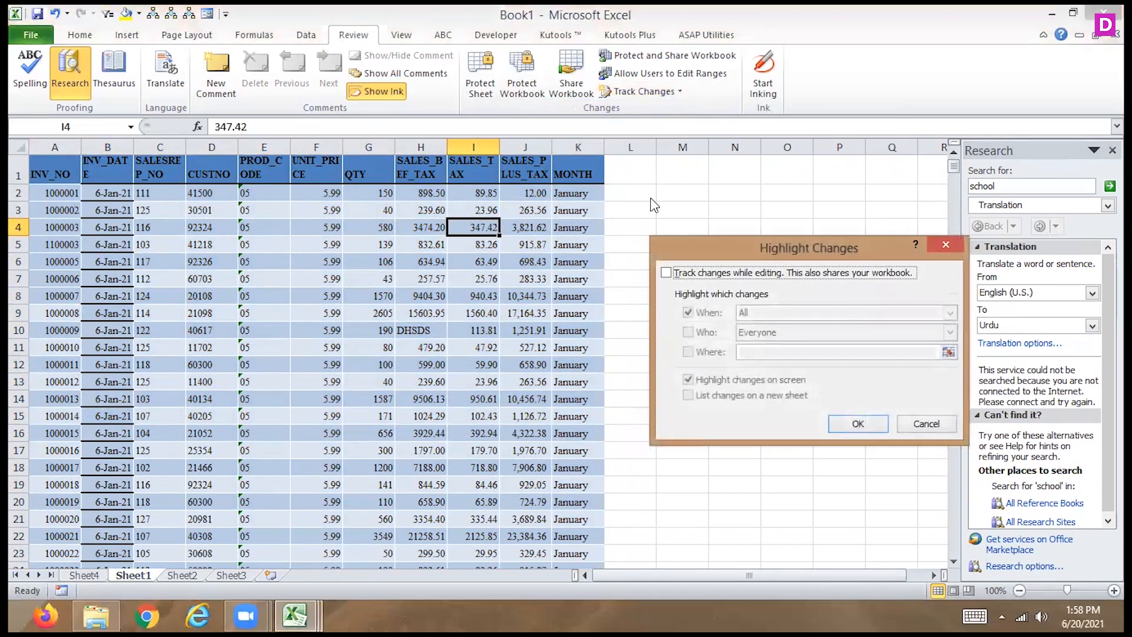
{"action": "left_click", "coordinate": [666, 272]}
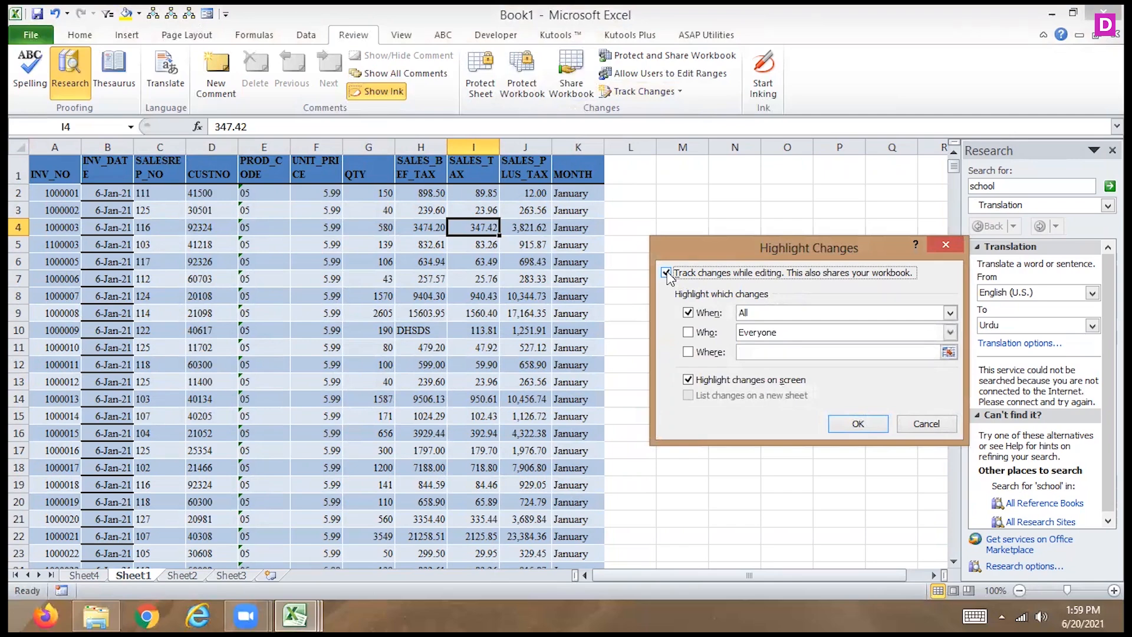
{"action": "left_click", "coordinate": [950, 332]}
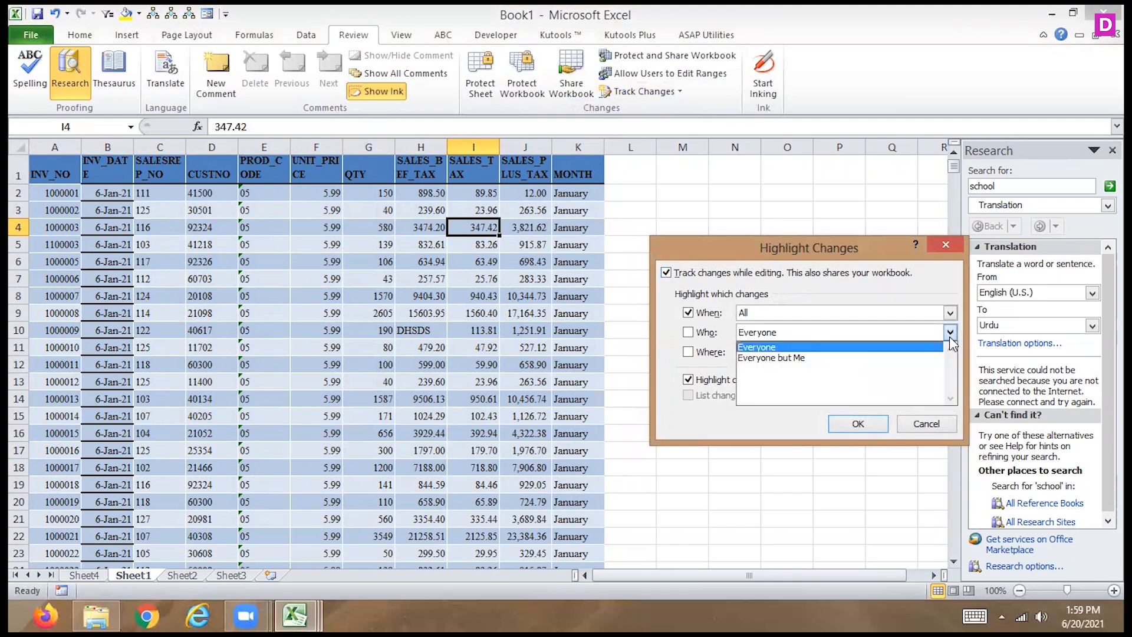
{"action": "left_click", "coordinate": [949, 337]}
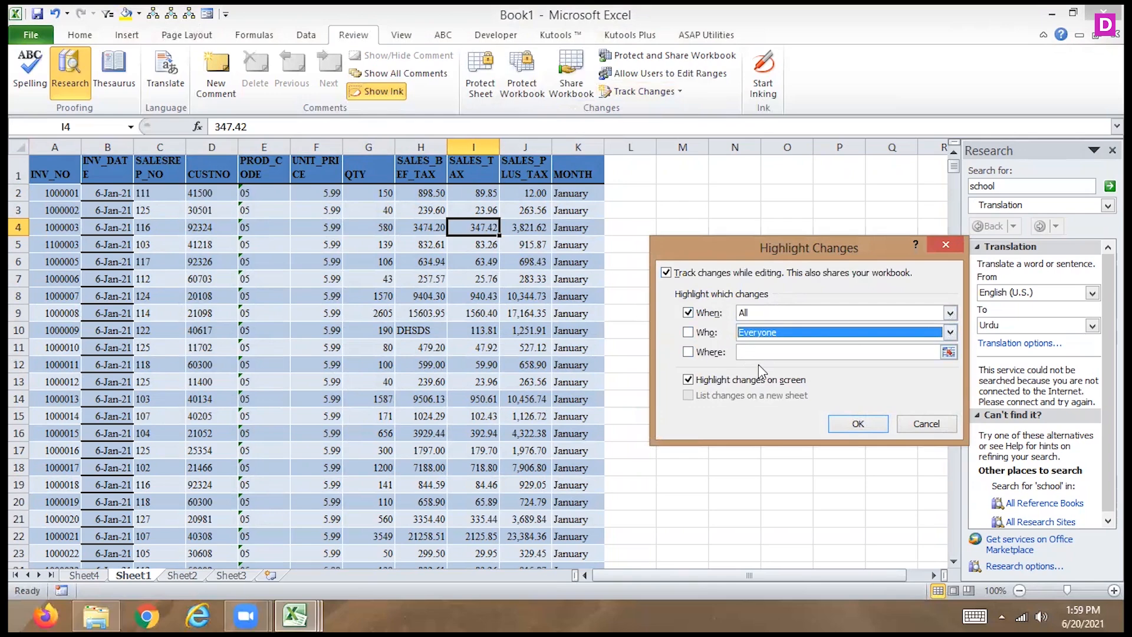
- Limit change highlighting to columns A:K and save the shared workbook over the existing Book1.xlsx
{"action": "left_click", "coordinate": [948, 352]}
{"action": "left_click_drag", "start_coordinate": [39, 141], "coordinate": [577, 147]}
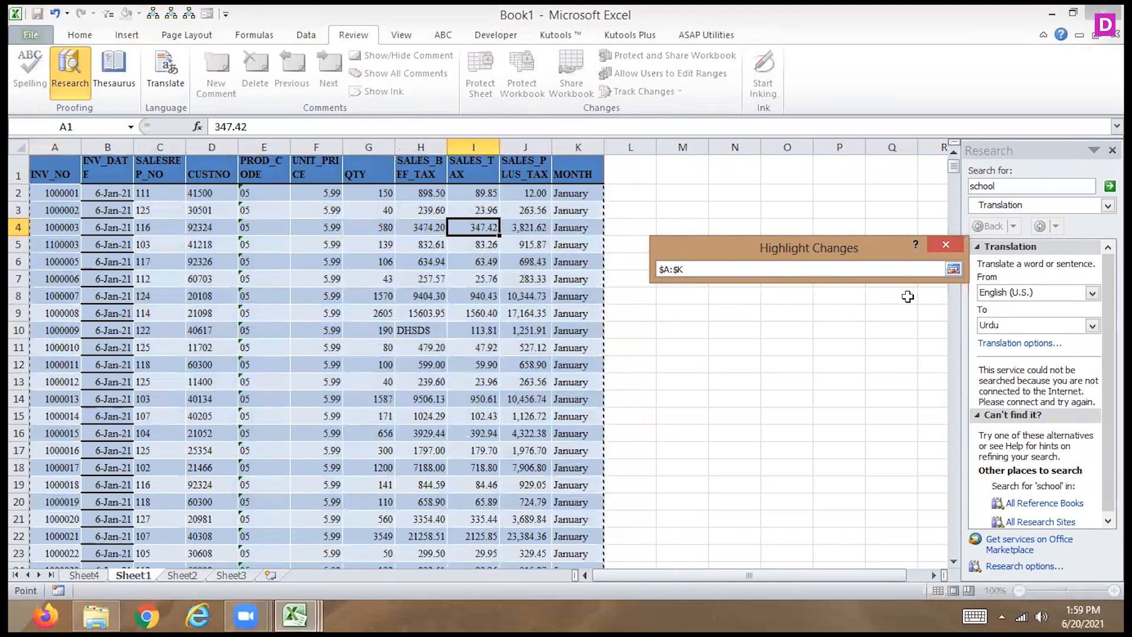
{"action": "left_click", "coordinate": [954, 270]}
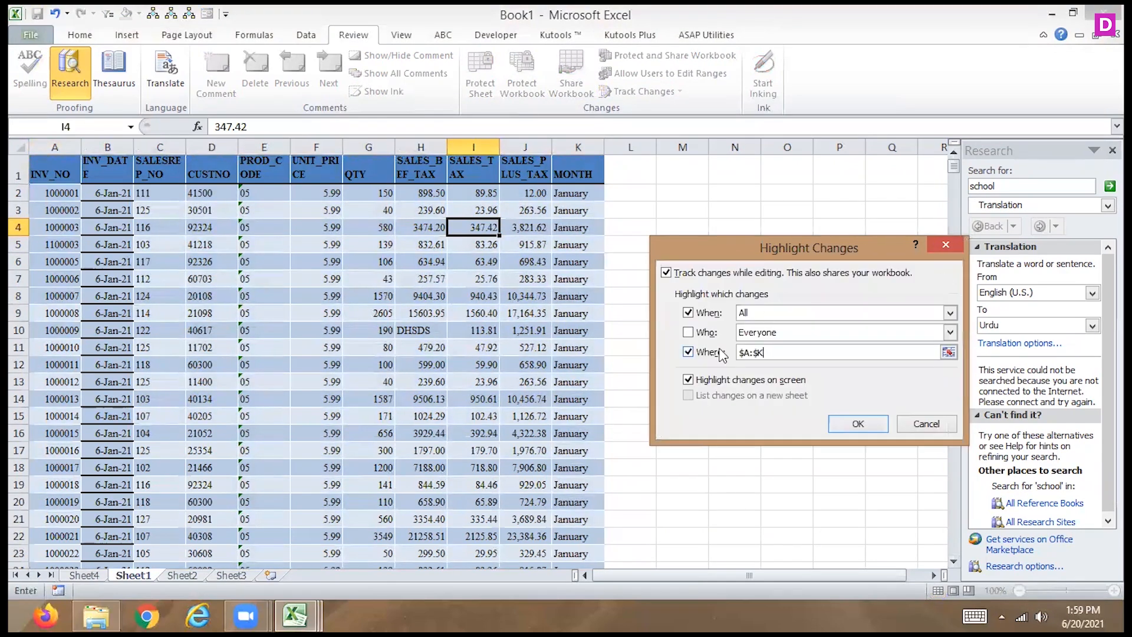
{"action": "left_click", "coordinate": [857, 422]}
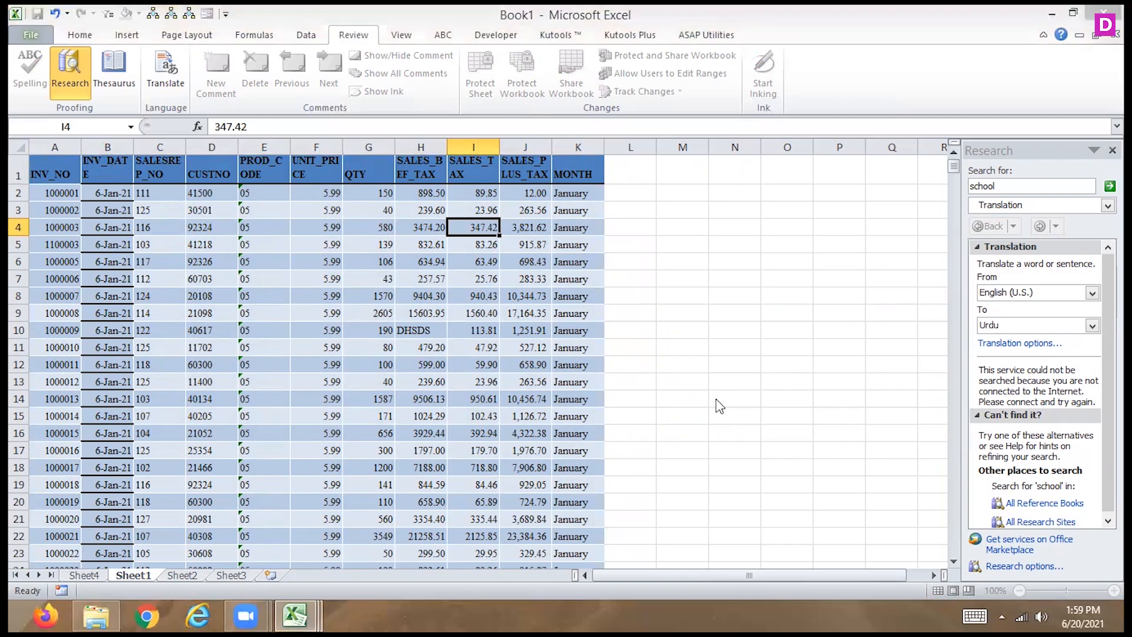
{"action": "left_click", "coordinate": [412, 415]}
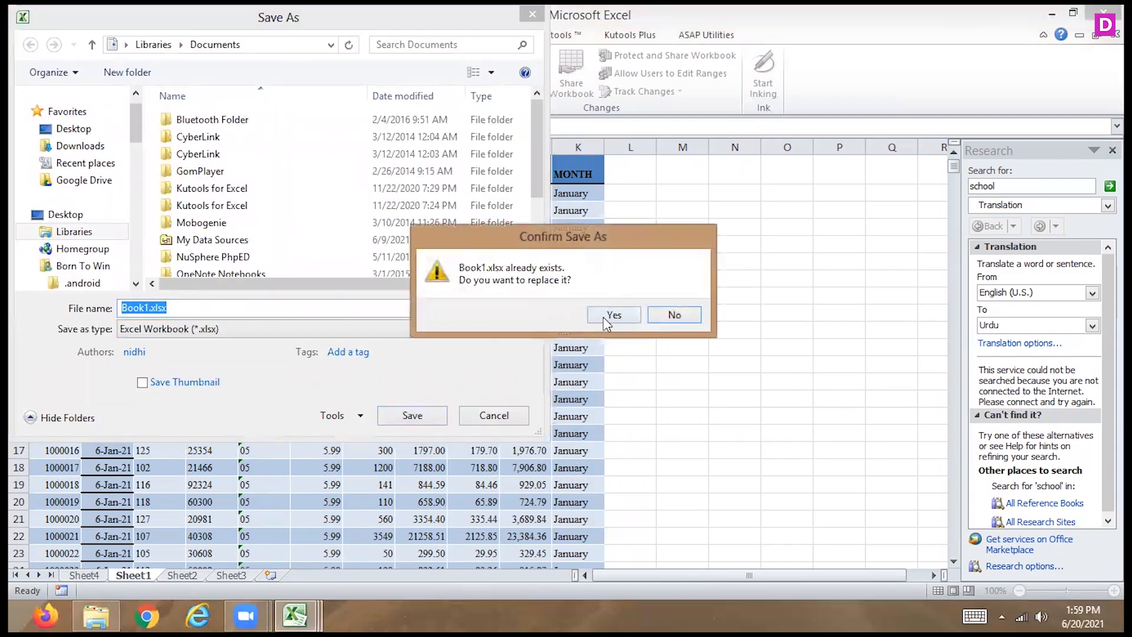
{"action": "left_click", "coordinate": [606, 317]}
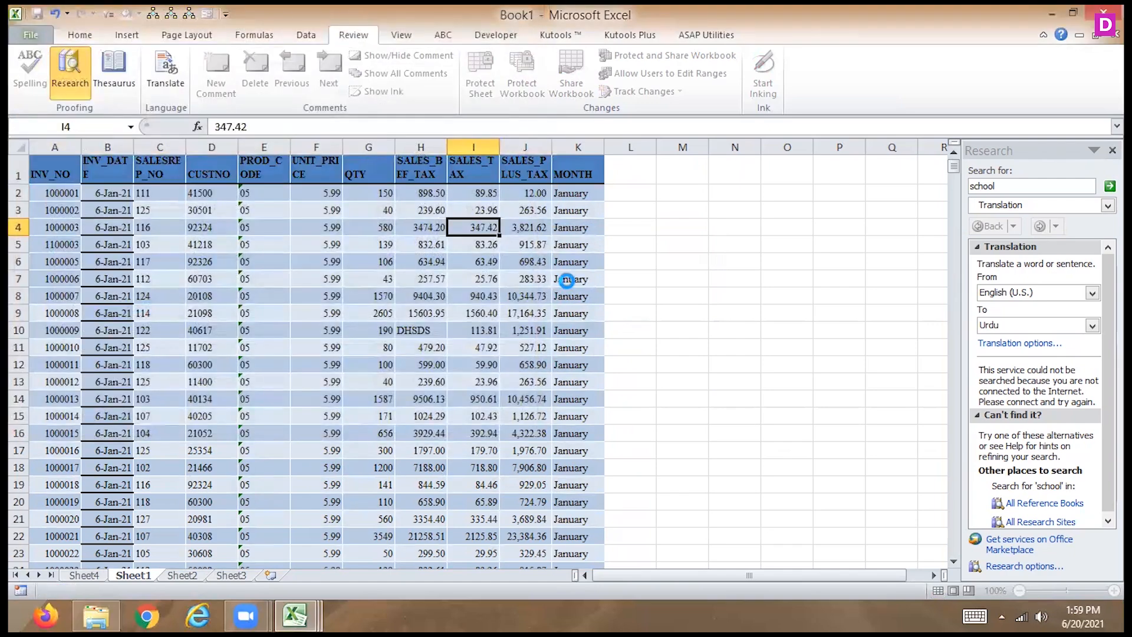
- Replace the month in cell K7 of Sheet1 with the test text "vcvvvvv"
{"action": "left_click", "coordinate": [566, 279]}
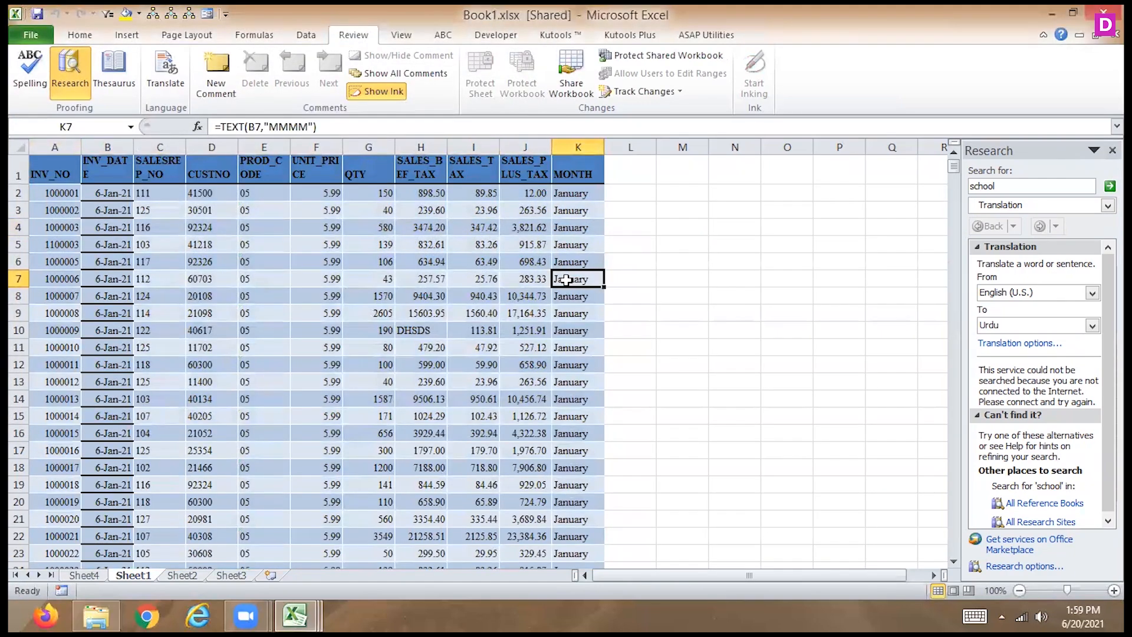
{"action": "type", "text": "vvvvvvv"}
{"action": "key", "text": "Return"}
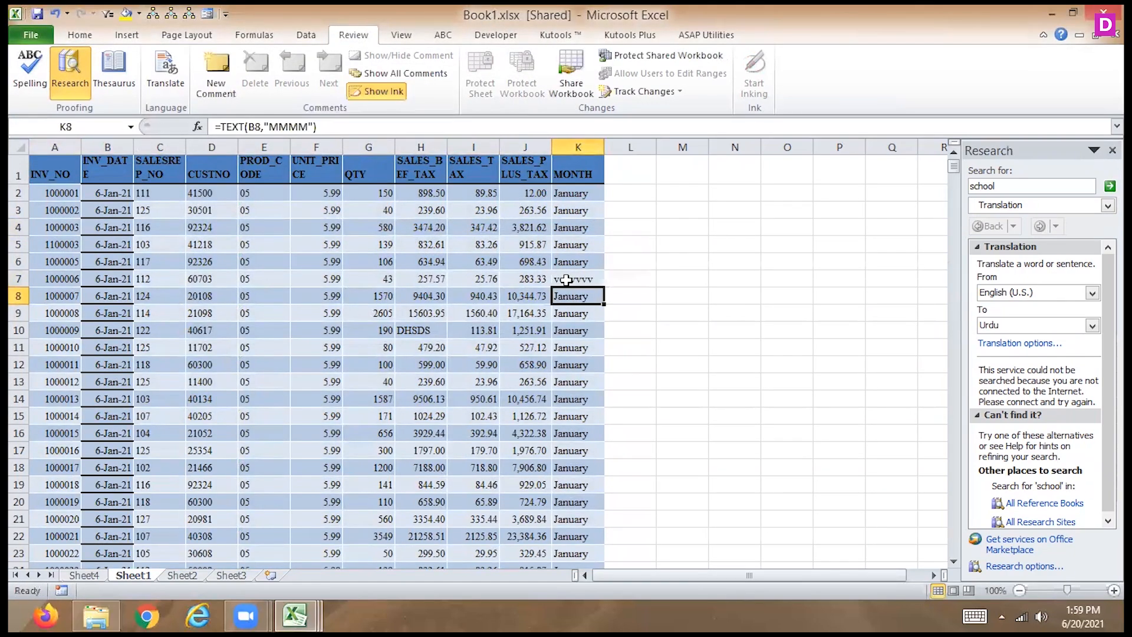
- Highlight all changes made by everyone and try listing the changes on a new sheet
{"action": "left_click", "coordinate": [566, 279]}
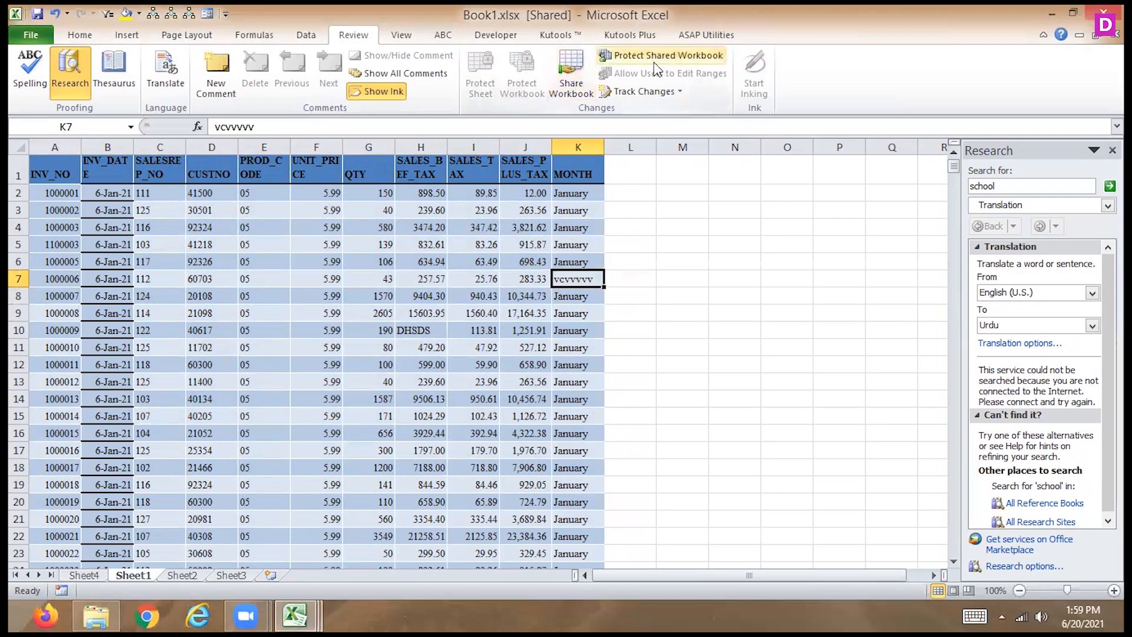
{"action": "left_click", "coordinate": [648, 91]}
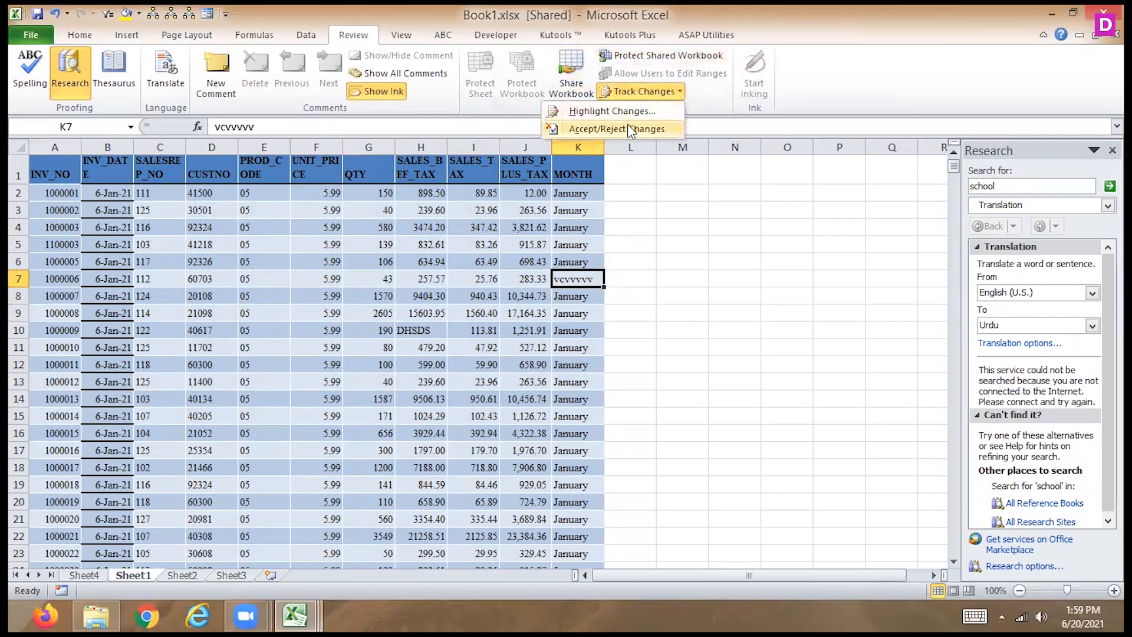
{"action": "left_click", "coordinate": [652, 111]}
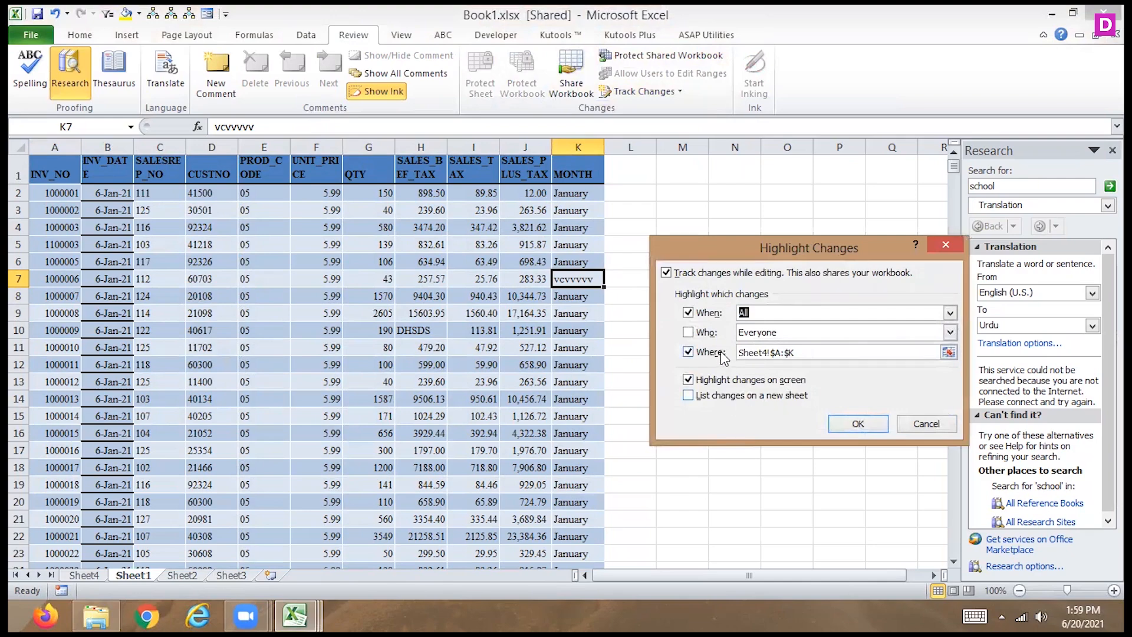
{"action": "left_click", "coordinate": [688, 332]}
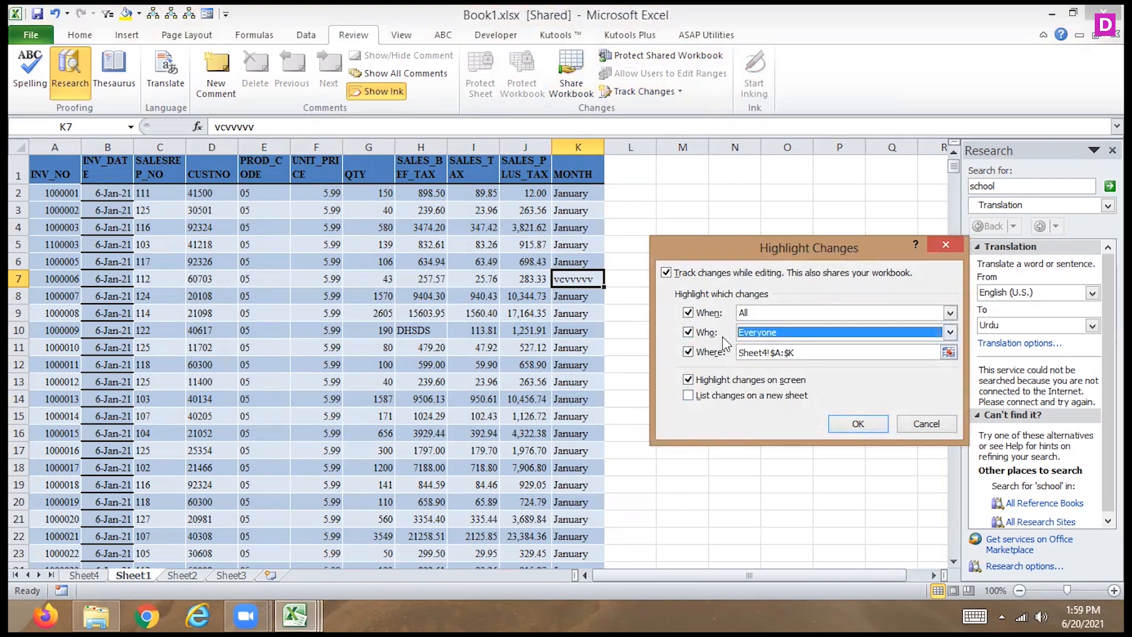
{"action": "left_click", "coordinate": [756, 396]}
{"action": "left_click", "coordinate": [844, 422]}
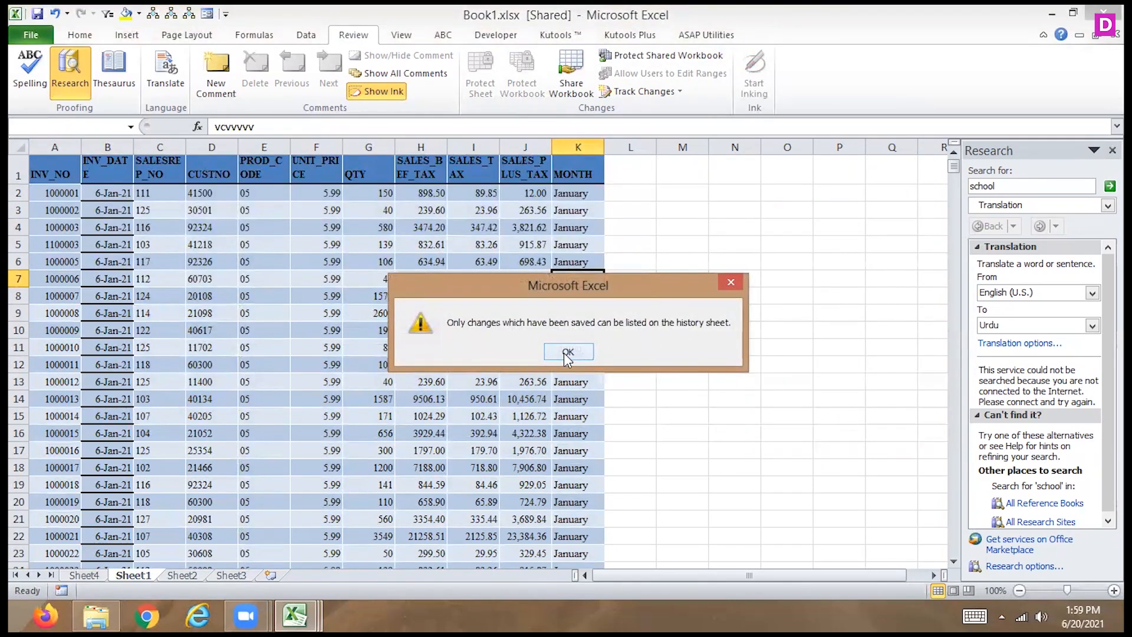
{"action": "left_click", "coordinate": [568, 352]}
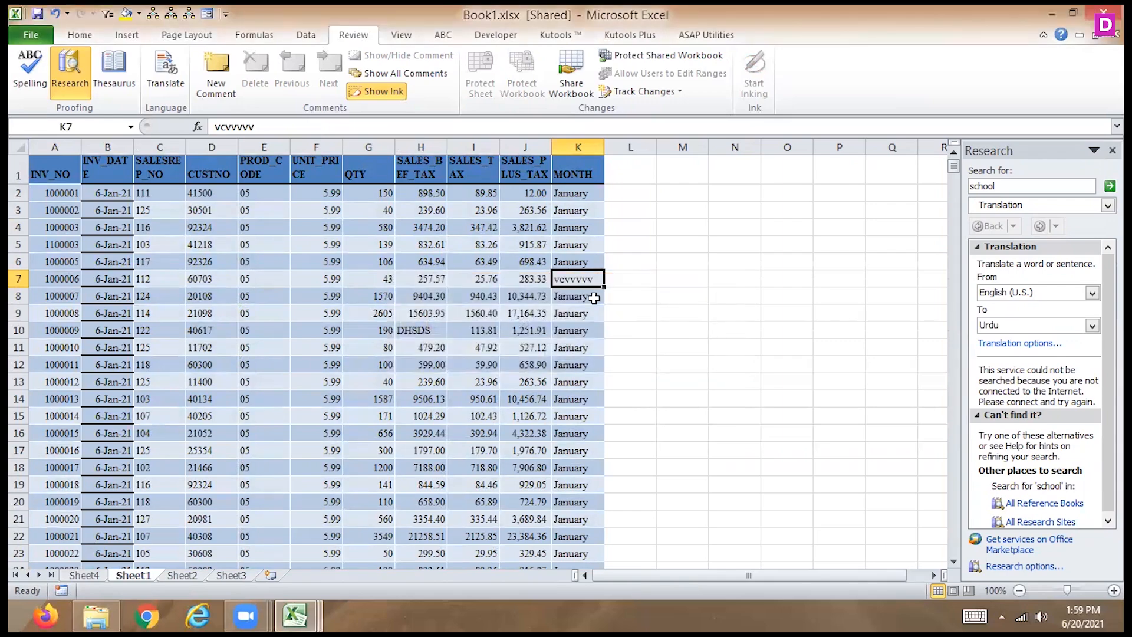
- Enter the test text "cxcxc" in cell K9 and "xcxc" in cell K10
{"action": "left_click", "coordinate": [575, 317]}
{"action": "type", "text": "cxcxc"}
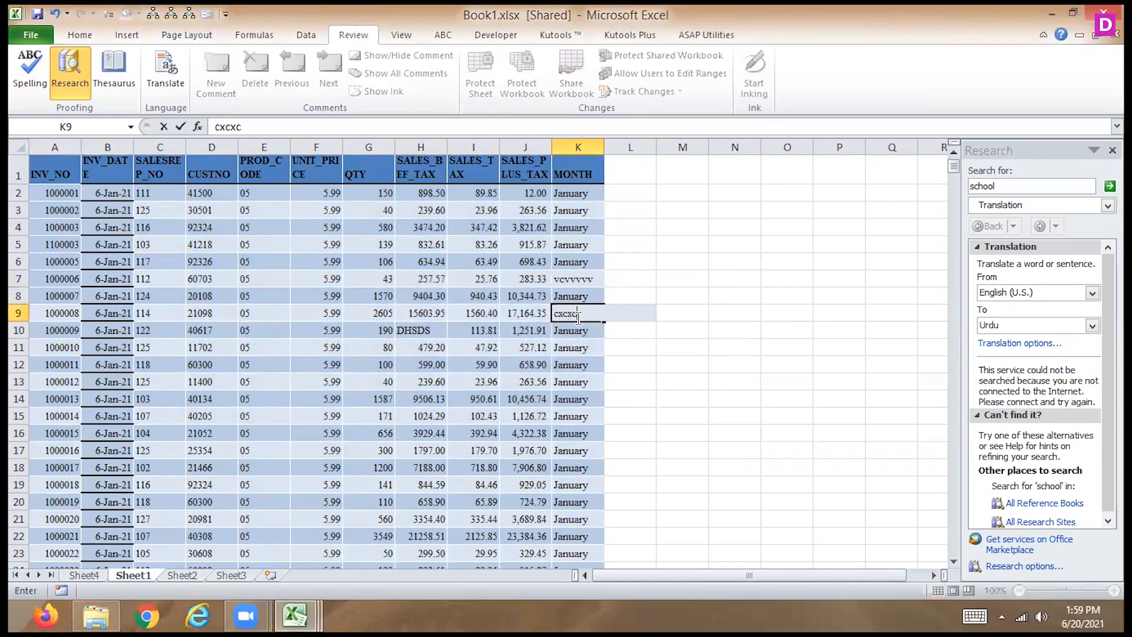
{"action": "key", "text": "Return"}
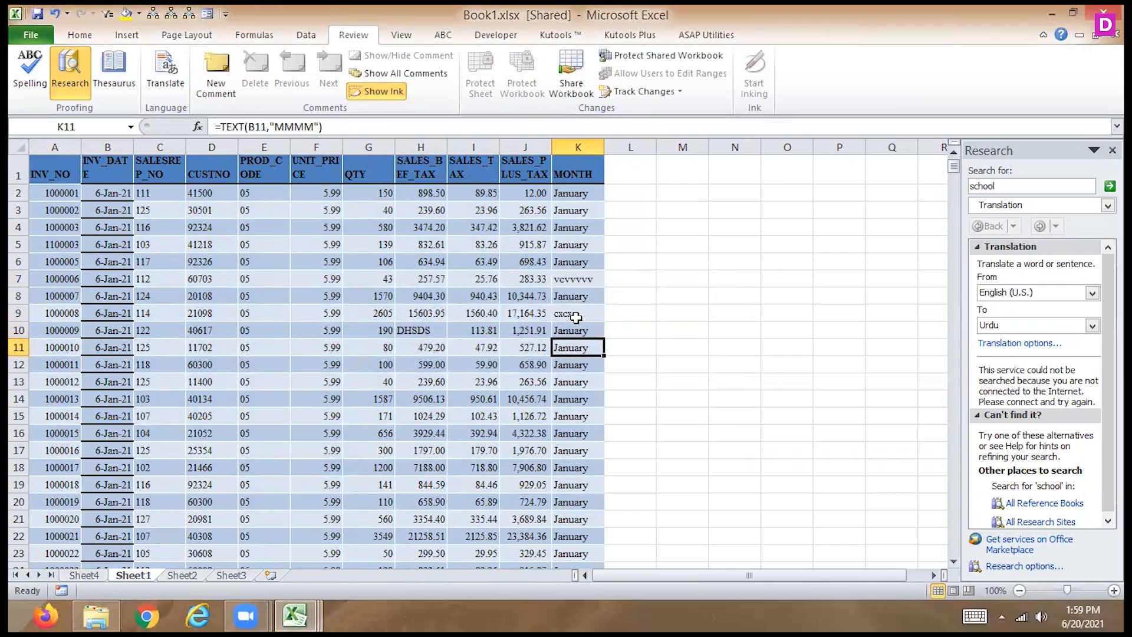
{"action": "type", "text": "xcxc"}
{"action": "key", "text": "Return"}
- Check Sheet4, Sheet2 and Sheet3 for listed changes, and return to the invoice data on Sheet1
{"action": "left_click", "coordinate": [82, 575]}
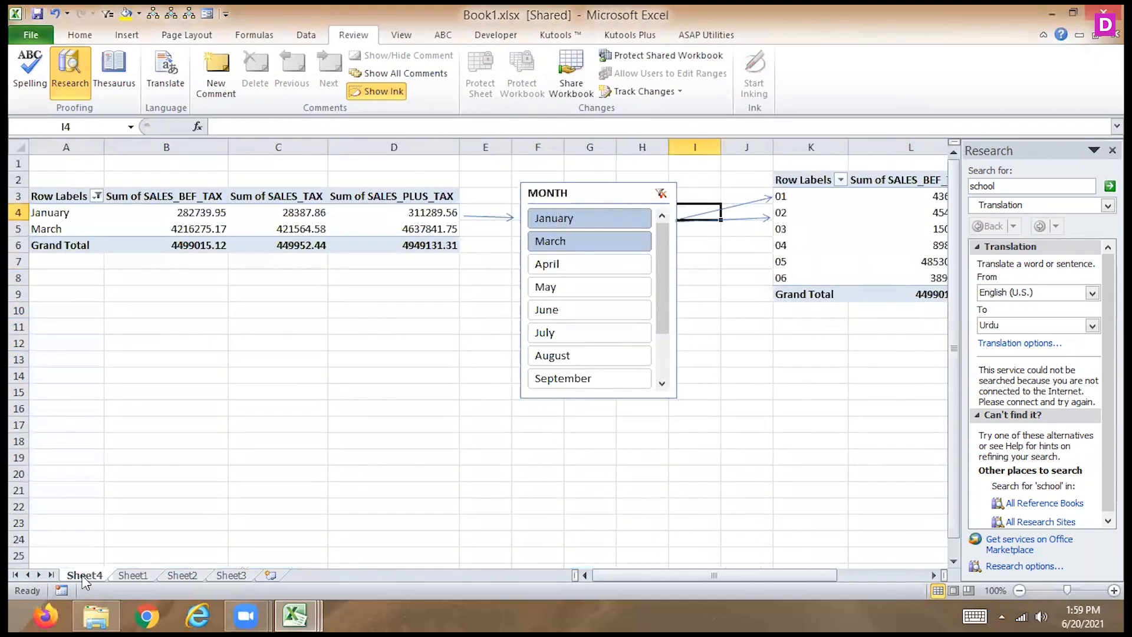
{"action": "left_click", "coordinate": [142, 575]}
{"action": "left_click", "coordinate": [188, 575]}
{"action": "left_click", "coordinate": [221, 575]}
{"action": "mouse_move", "coordinate": [306, 614]}
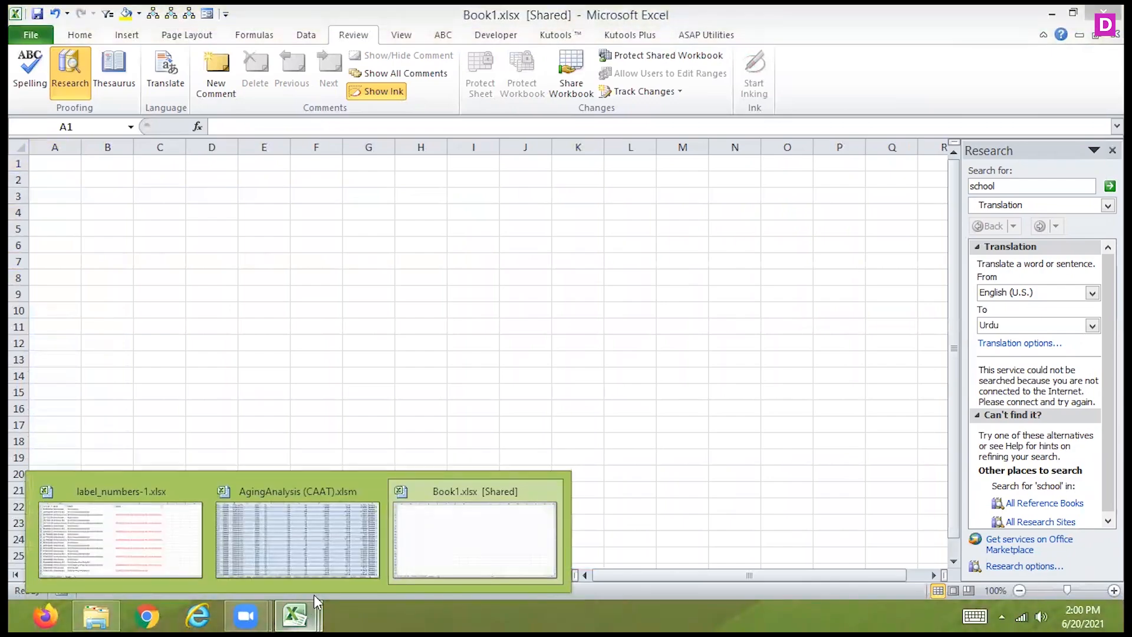
{"action": "left_click", "coordinate": [448, 560]}
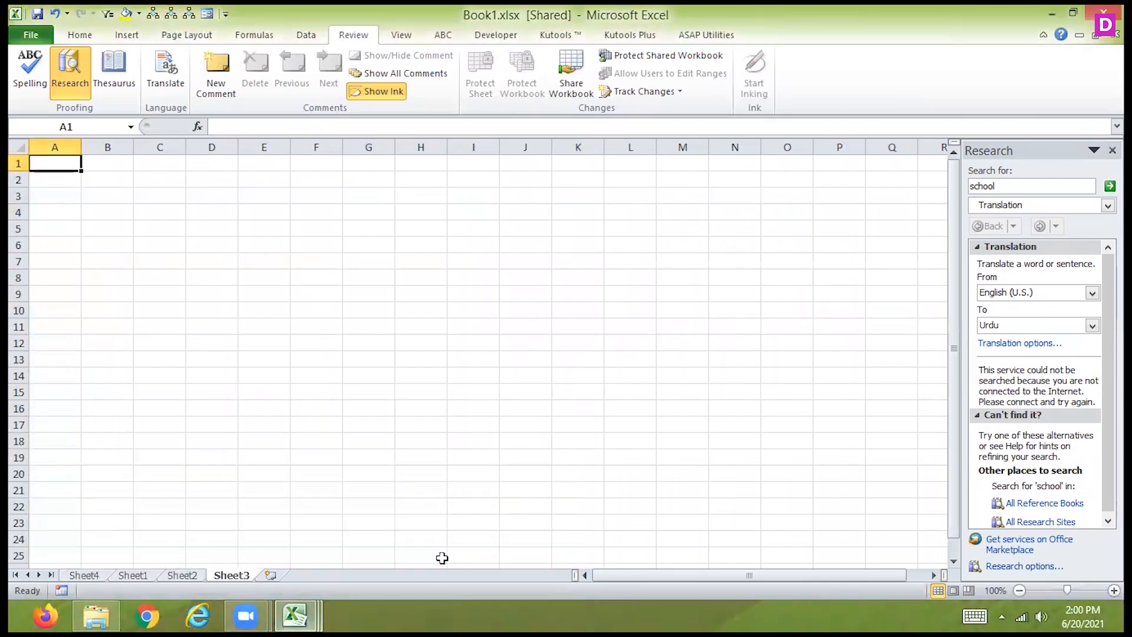
{"action": "left_click", "coordinate": [90, 576]}
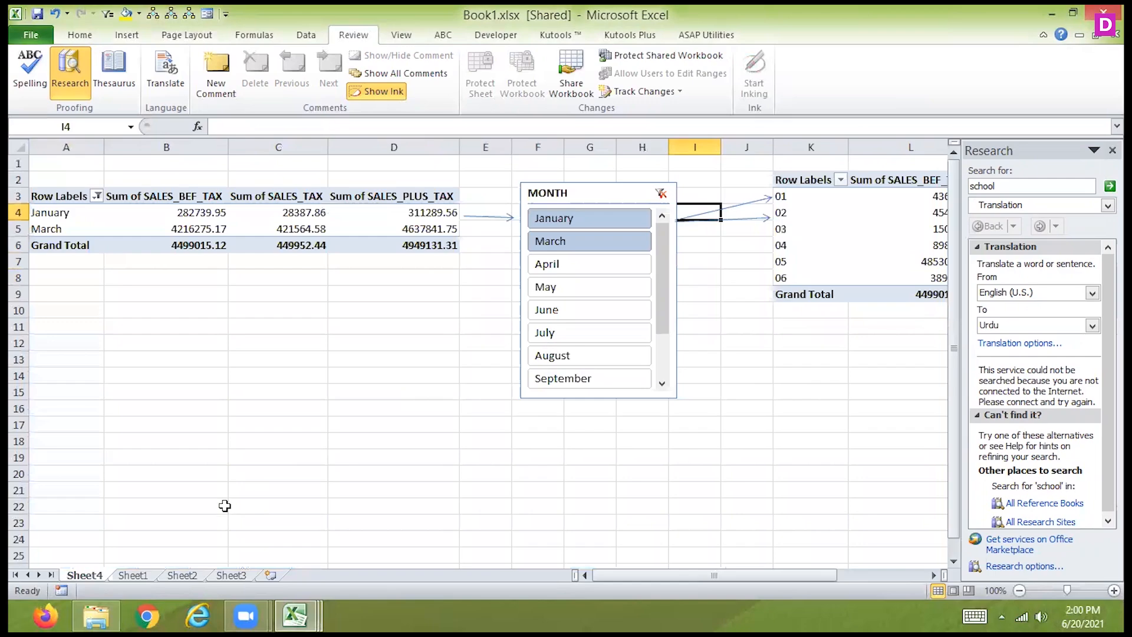
{"action": "left_click", "coordinate": [133, 575]}
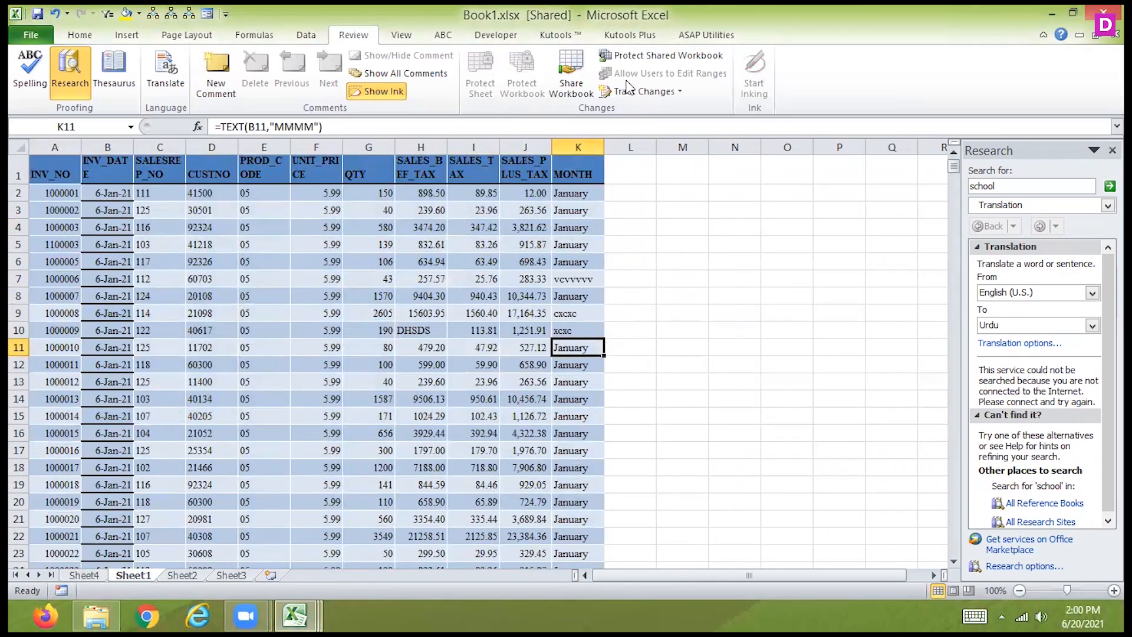
- Save the workbook and try to accept or reject everyone's not yet reviewed changes in Sheet4 columns A:K
{"action": "left_click", "coordinate": [646, 91]}
{"action": "left_click", "coordinate": [613, 131]}
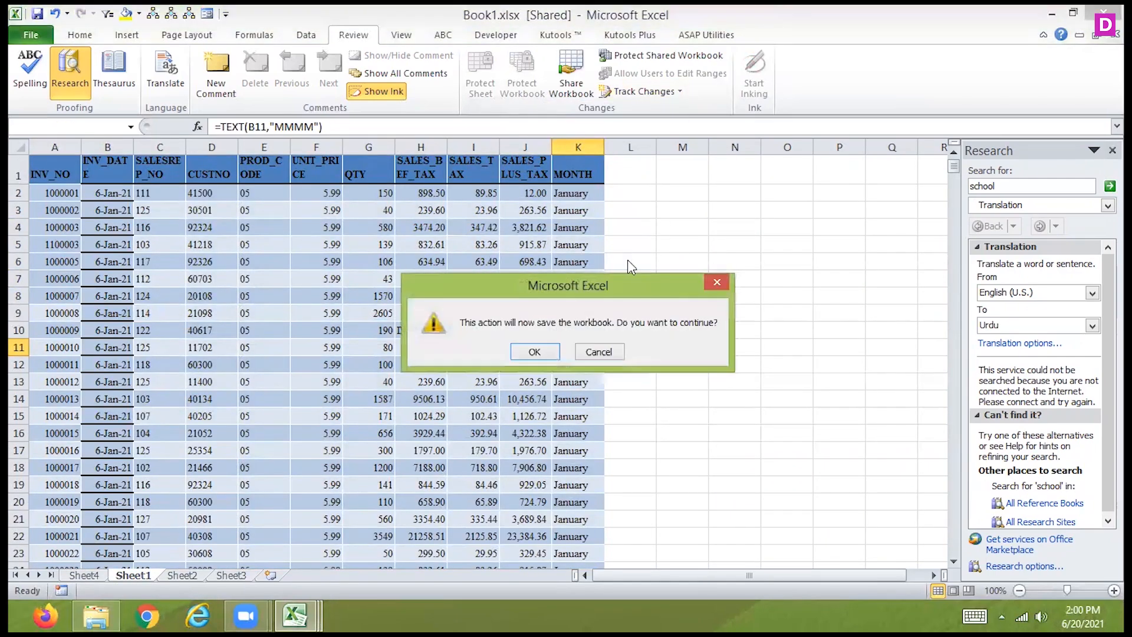
{"action": "left_click", "coordinate": [526, 356]}
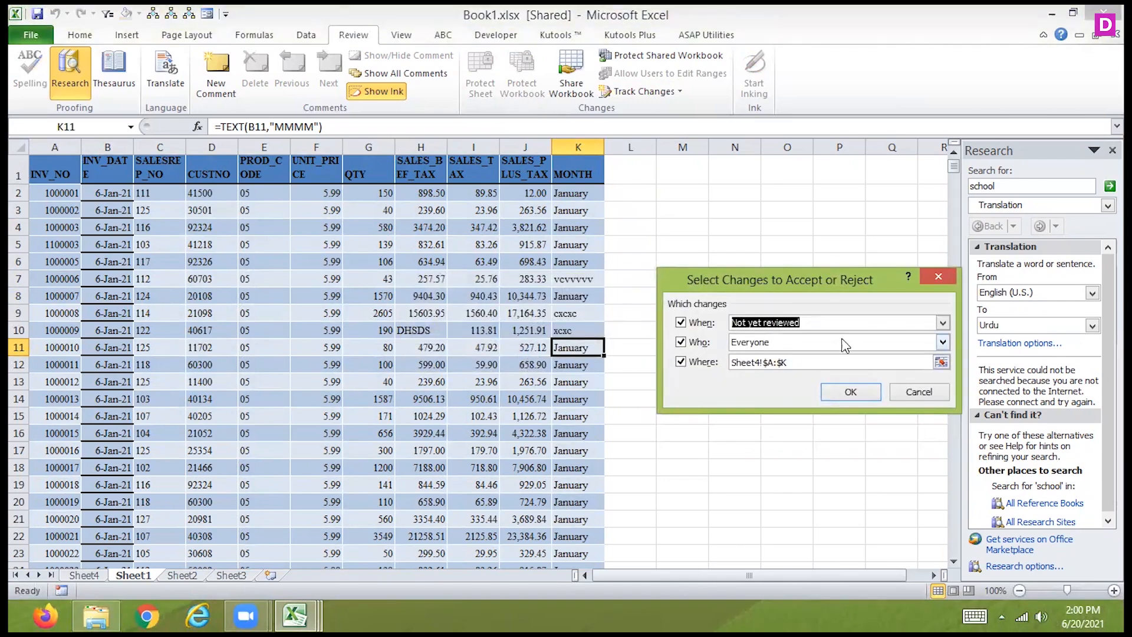
{"action": "left_click", "coordinate": [942, 322]}
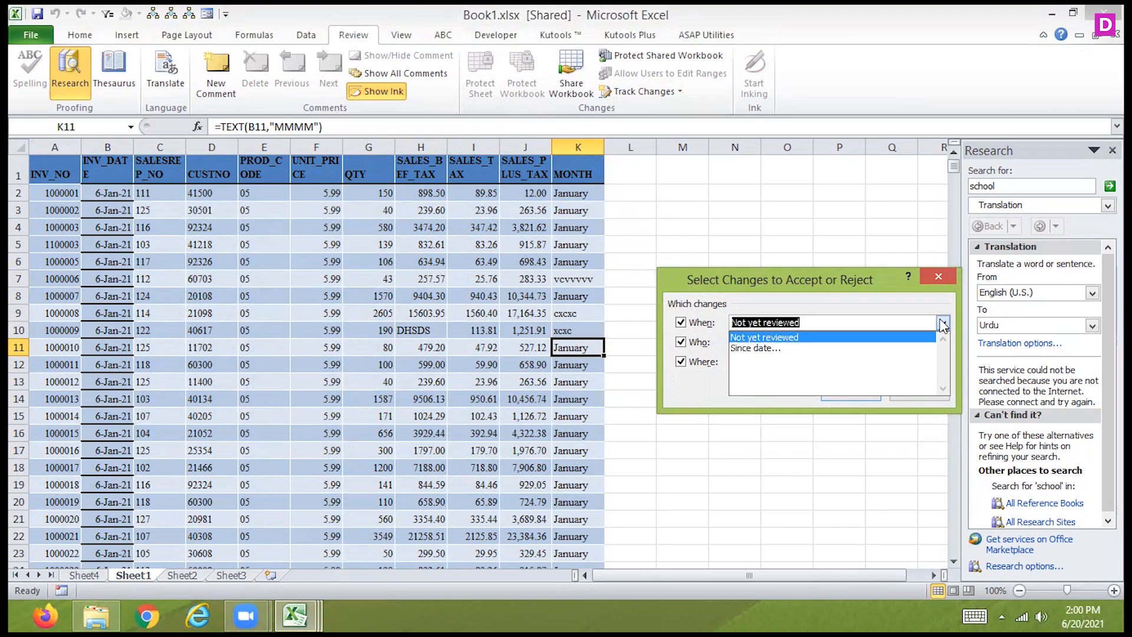
{"action": "left_click", "coordinate": [942, 323]}
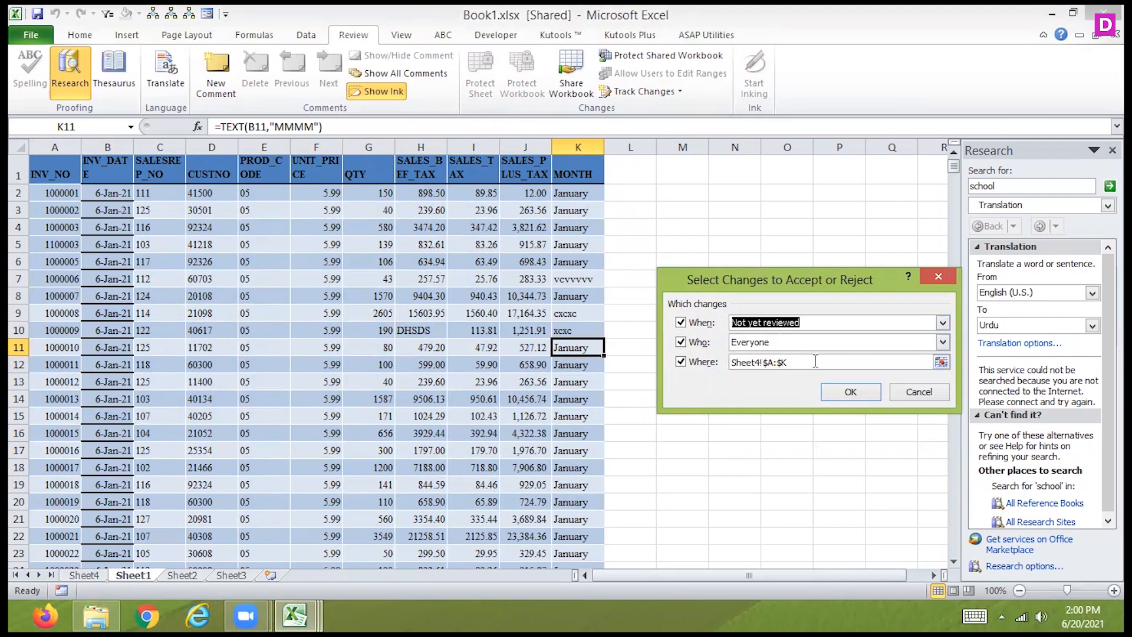
{"action": "left_click", "coordinate": [850, 393]}
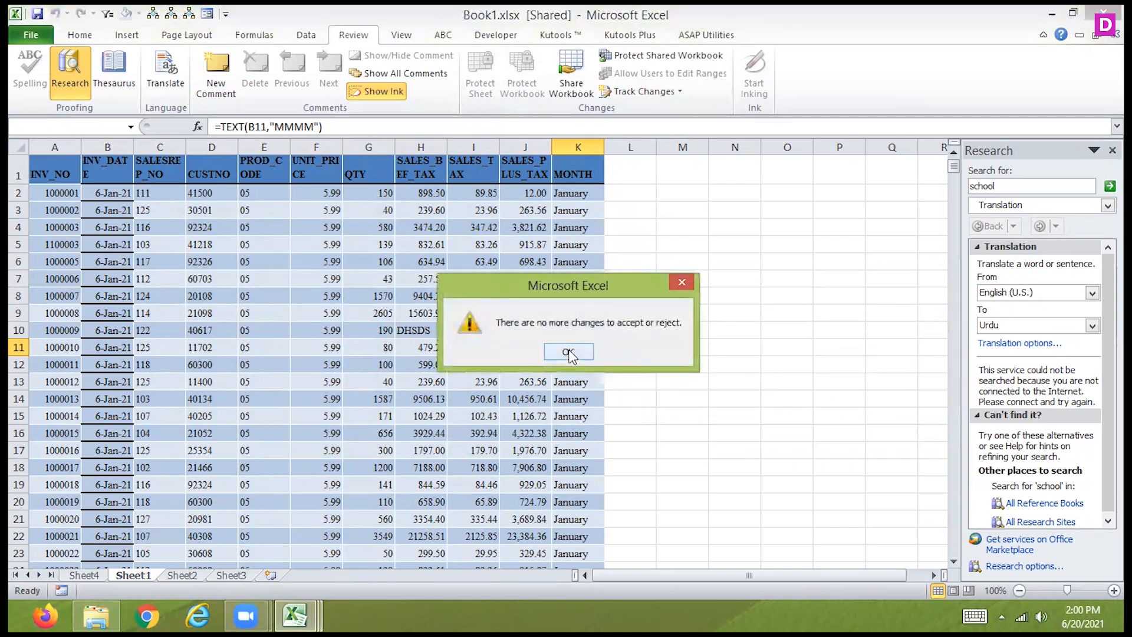
{"action": "left_click", "coordinate": [569, 352]}
- Select the edited cell K7 and try again to accept or reject the tracked changes
{"action": "left_click_drag", "start_coordinate": [566, 193], "coordinate": [567, 351]}
{"action": "left_click", "coordinate": [574, 278]}
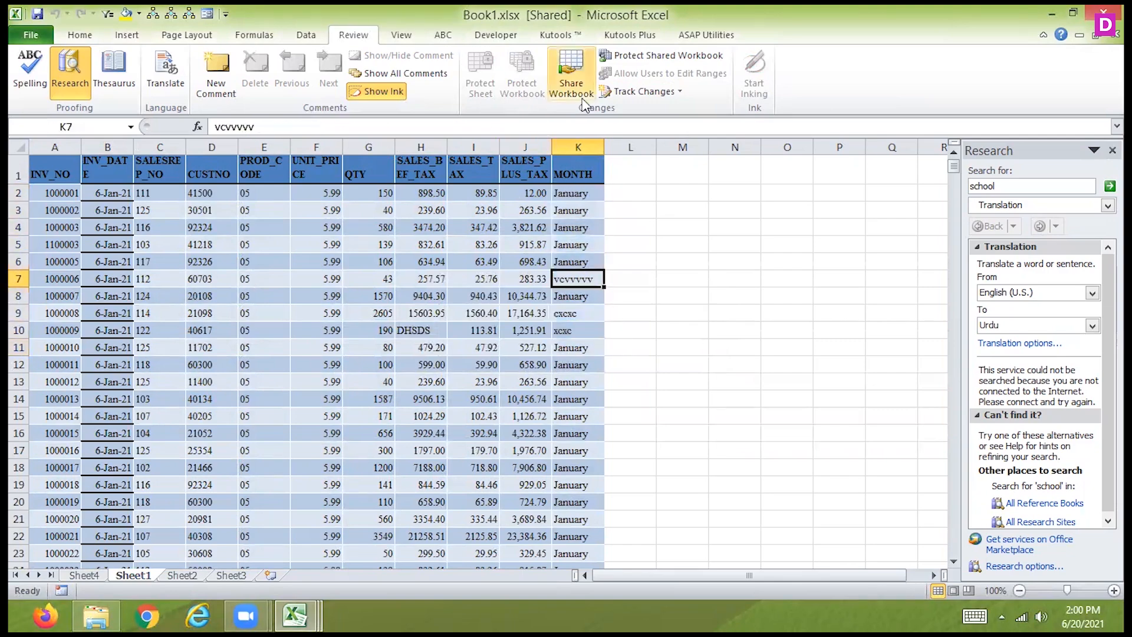
{"action": "left_click", "coordinate": [643, 91]}
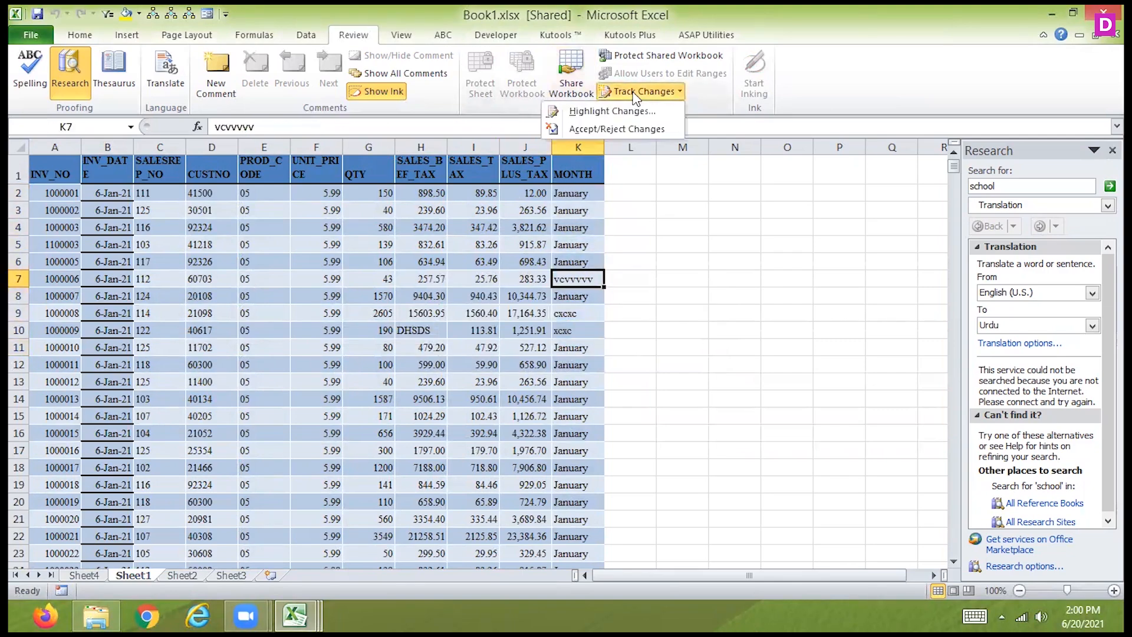
{"action": "left_click", "coordinate": [603, 132]}
{"action": "left_click", "coordinate": [830, 388]}
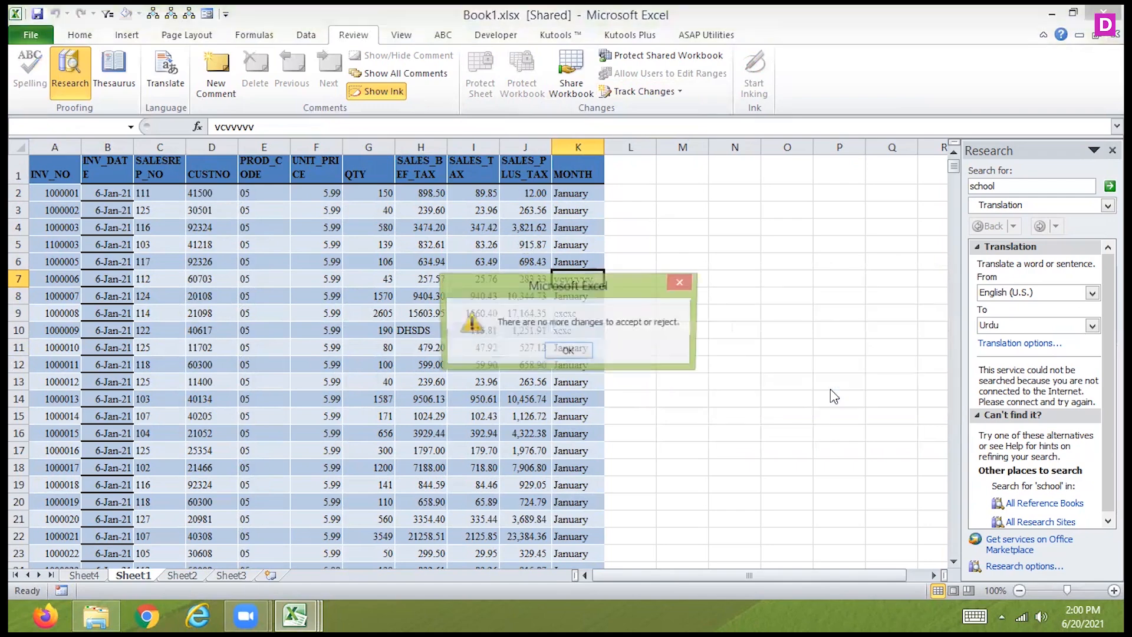
- Dismiss the review message, examine the options for protecting the shared workbook, and close them without applying any
{"action": "left_click", "coordinate": [570, 349]}
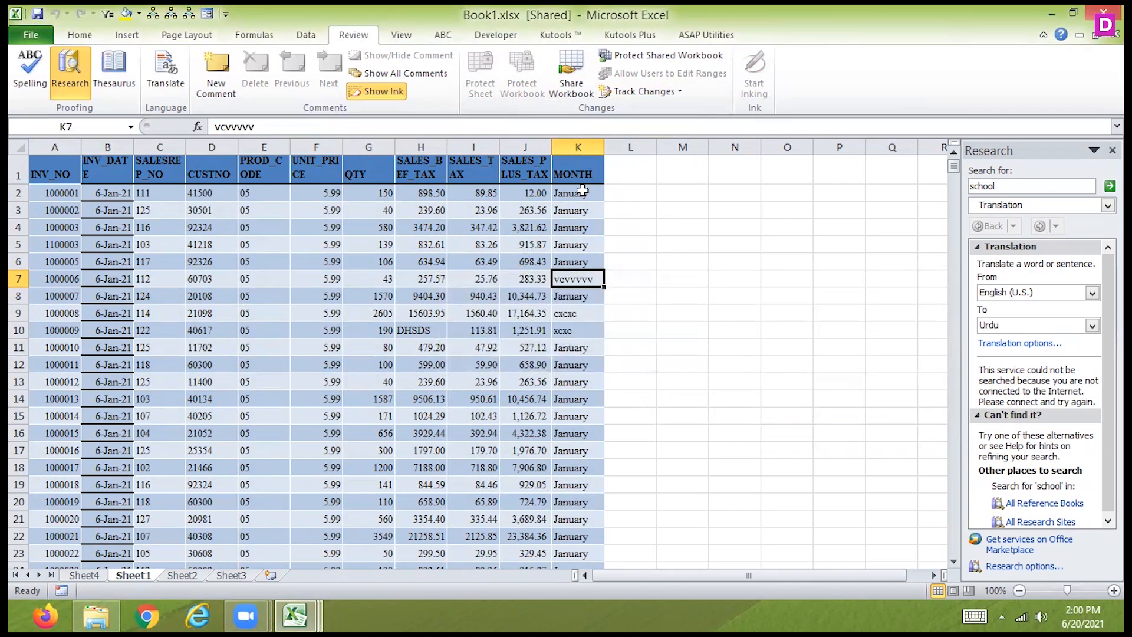
{"action": "left_click", "coordinate": [668, 55]}
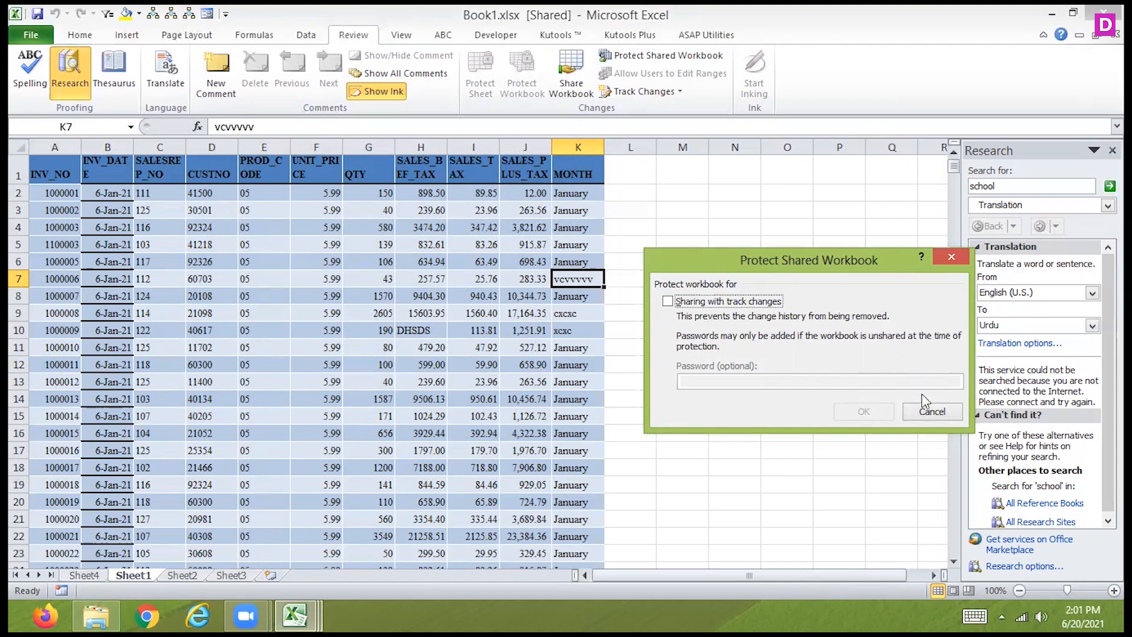
{"action": "left_click", "coordinate": [922, 411]}
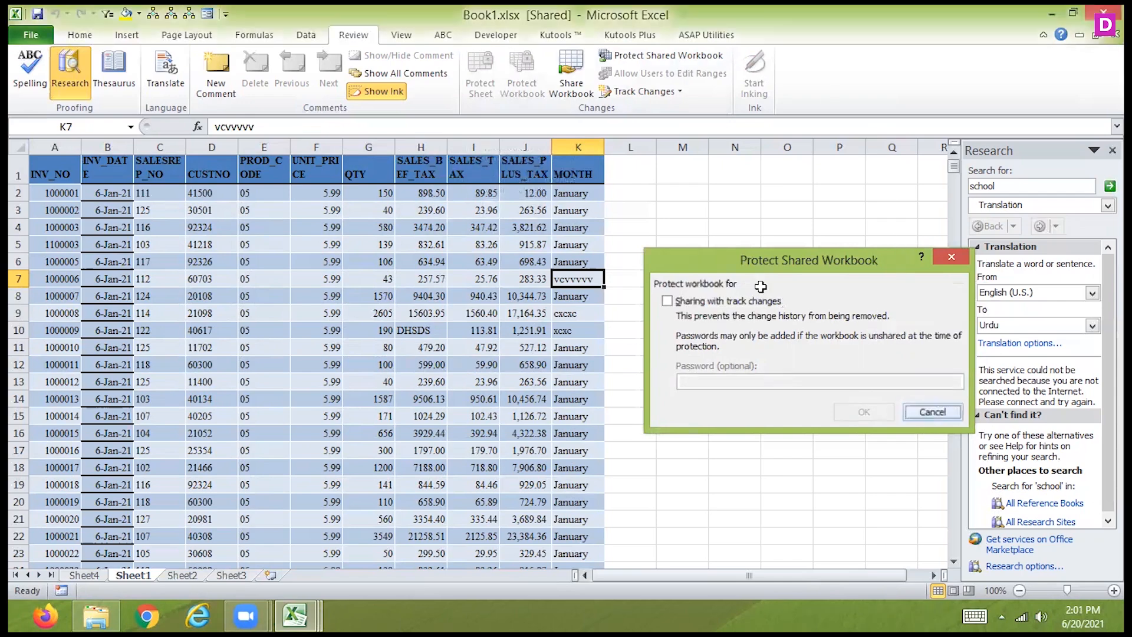
- Highlight all tracked changes on screen, with the Who and Where restrictions turned off
{"action": "left_click", "coordinate": [642, 92]}
{"action": "left_click", "coordinate": [639, 112]}
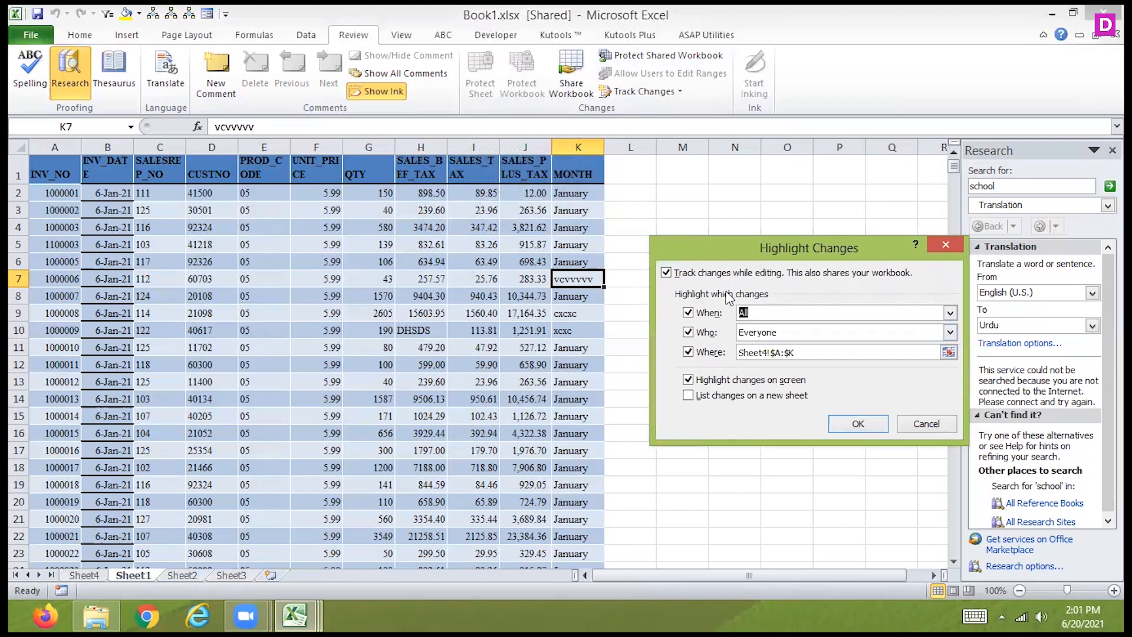
{"action": "left_click", "coordinate": [707, 333]}
{"action": "left_click", "coordinate": [700, 354]}
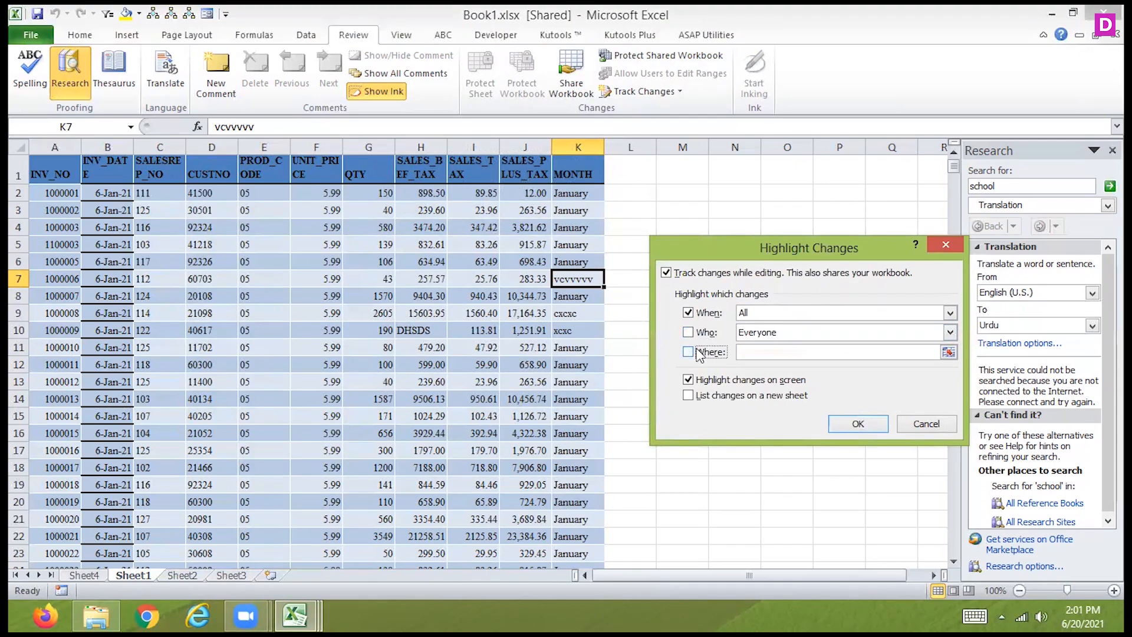
{"action": "left_click", "coordinate": [851, 426]}
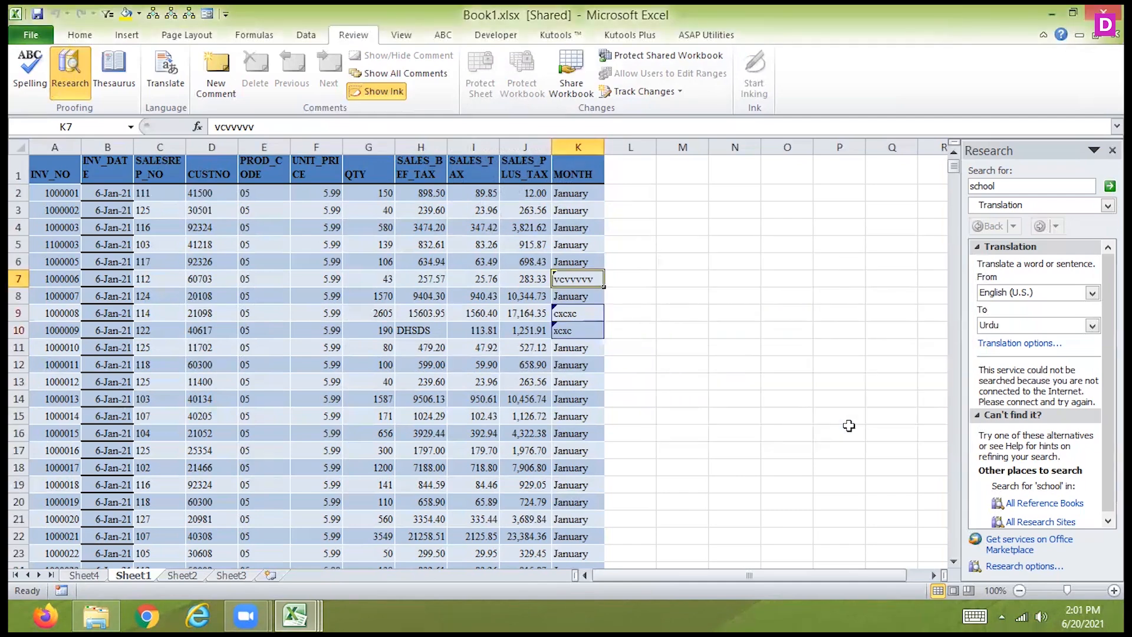
- Enter the test text "aaaa" in cell K14 of the MONTH column
{"action": "left_click", "coordinate": [676, 267]}
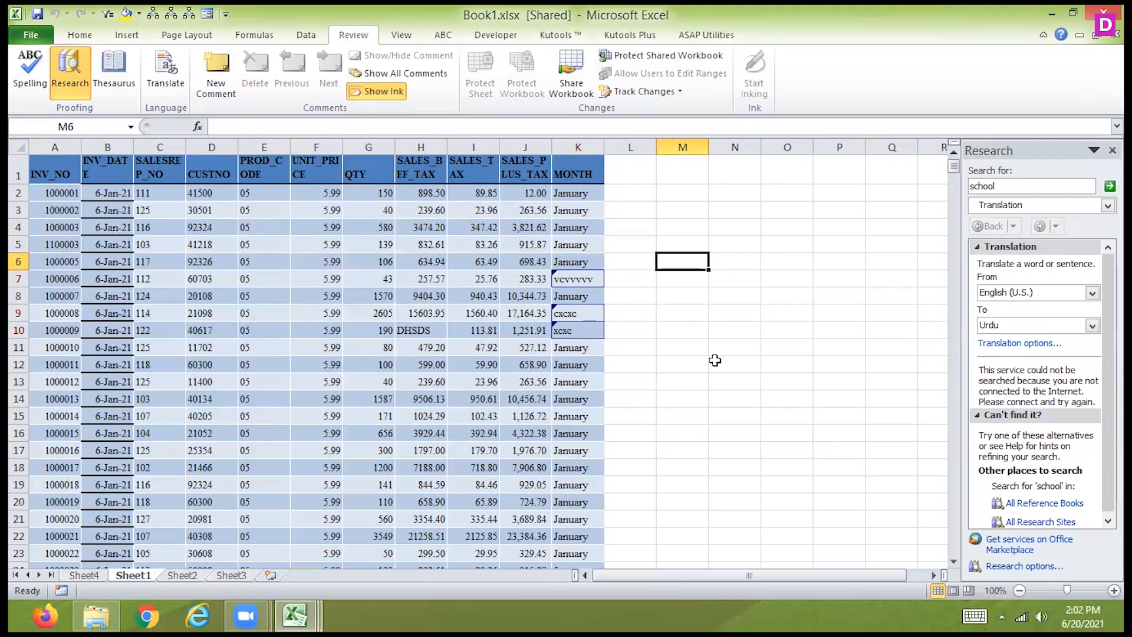
{"action": "key", "text": "Down"}
{"action": "key", "text": "Down"}
{"action": "key", "text": "Down"}
{"action": "key", "text": "Down"}
{"action": "key", "text": "Down"}
{"action": "key", "text": "Down"}
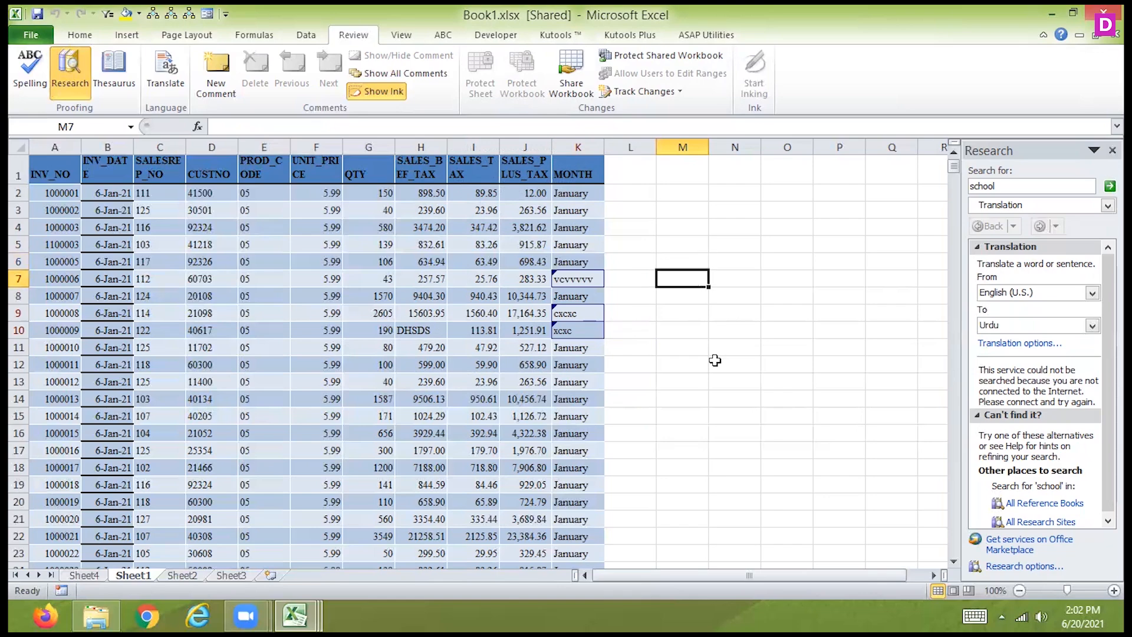
{"action": "key", "text": "Left"}
{"action": "key", "text": "Left"}
{"action": "key", "text": "Down"}
{"action": "key", "text": "Down"}
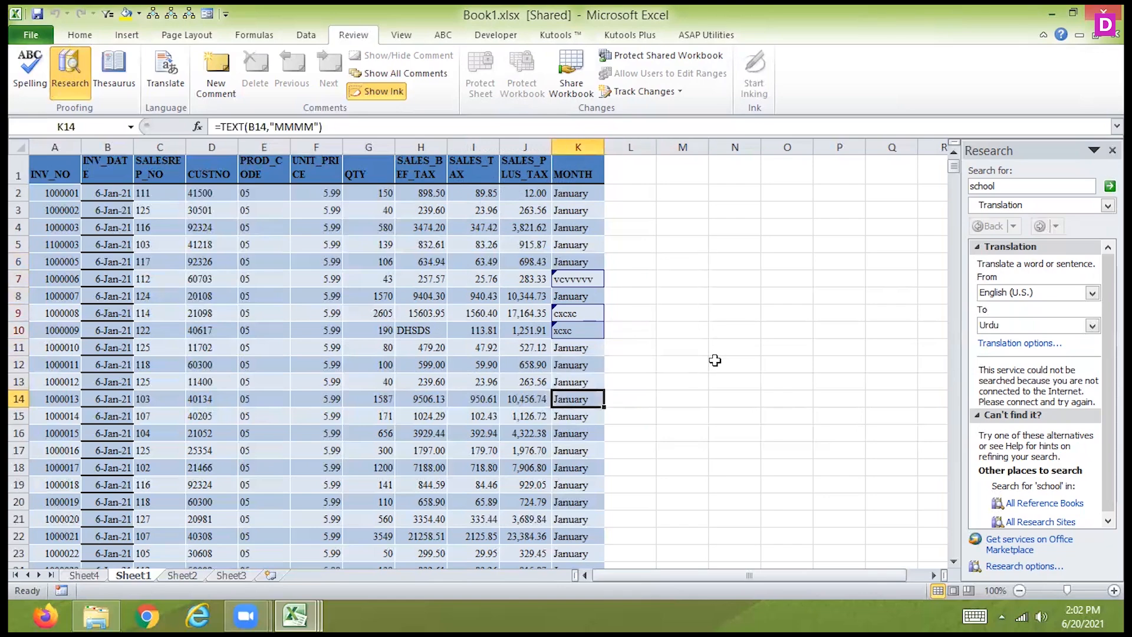
{"action": "type", "text": "aaaa."}
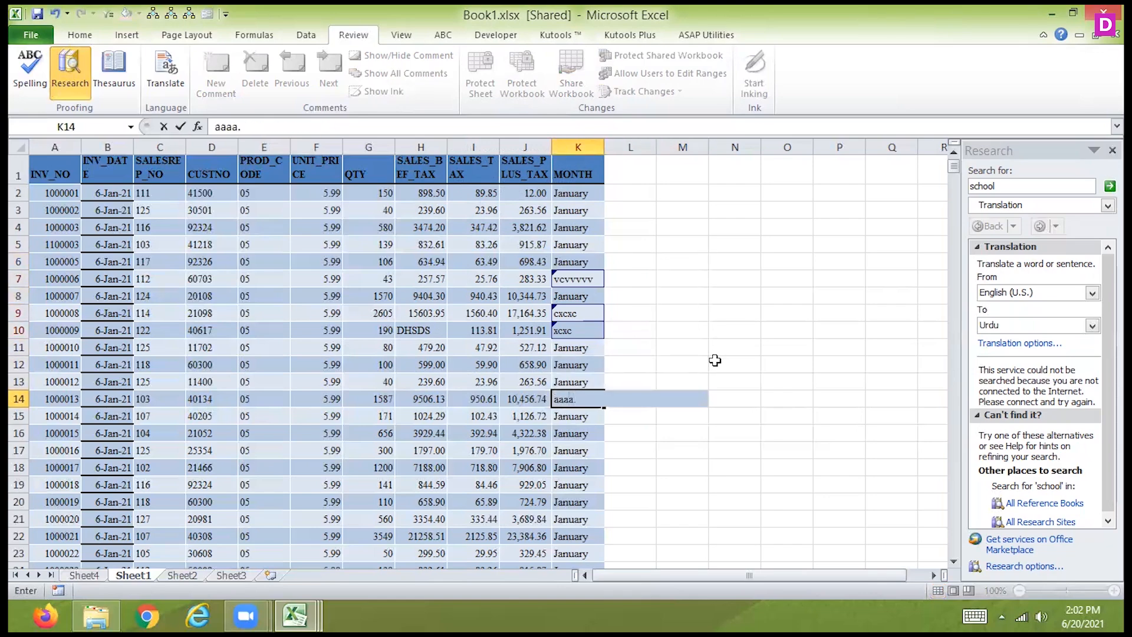
{"action": "key", "text": "BackSpace"}
{"action": "key", "text": "Return"}
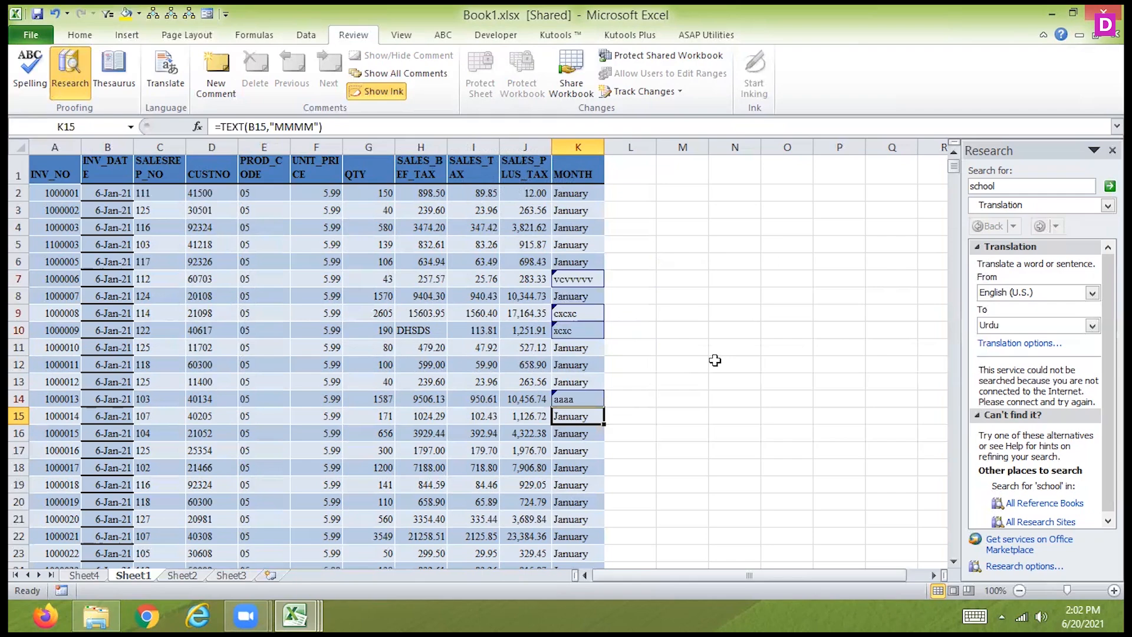
- Save the workbook and start reviewing tracked changes made since 6/20/2021, without restricting who or where
{"action": "left_click", "coordinate": [632, 92]}
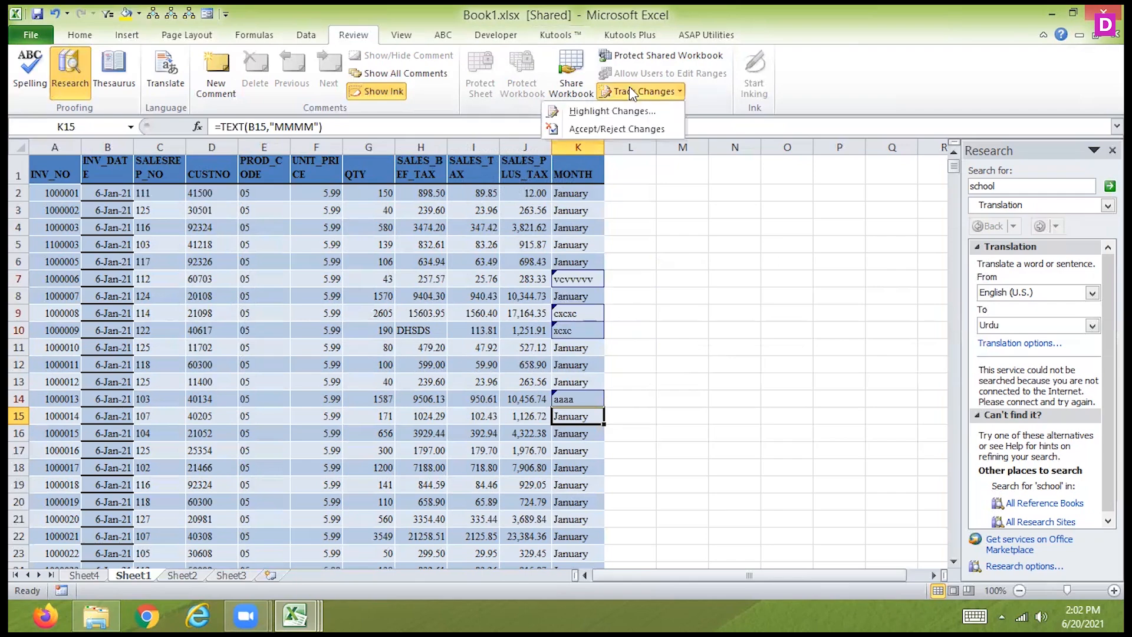
{"action": "left_click", "coordinate": [613, 125]}
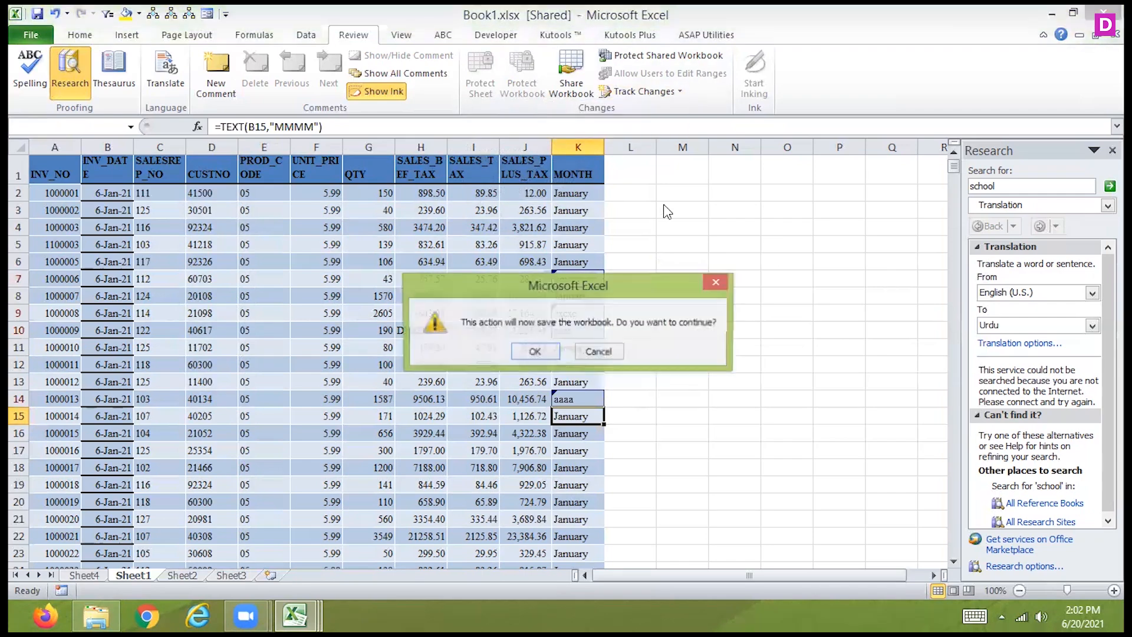
{"action": "left_click", "coordinate": [535, 352]}
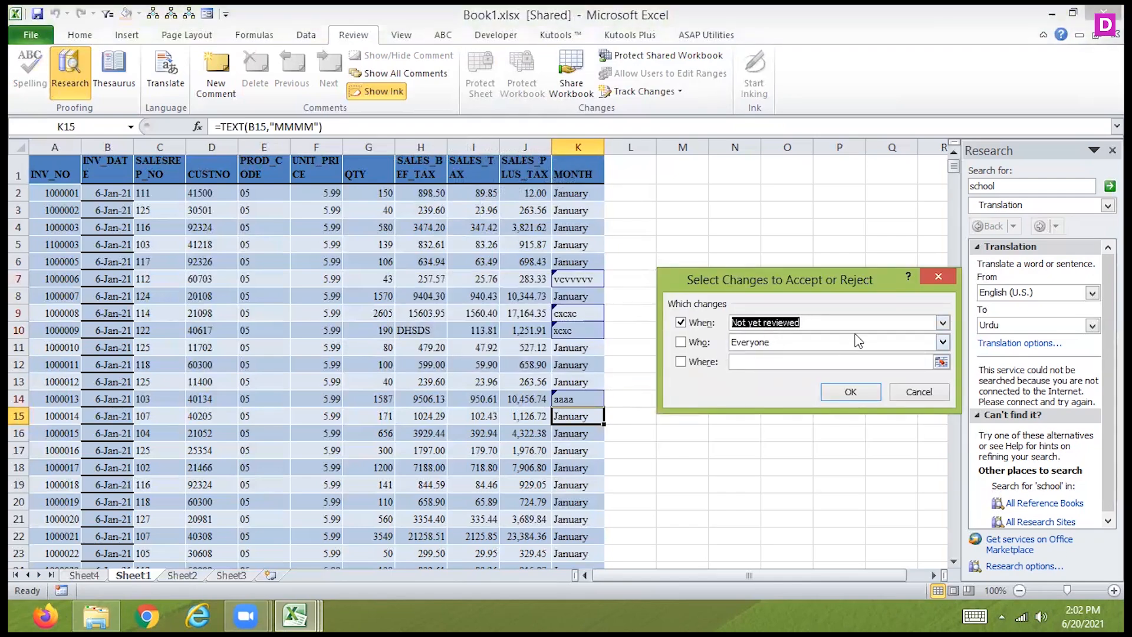
{"action": "left_click", "coordinate": [942, 325]}
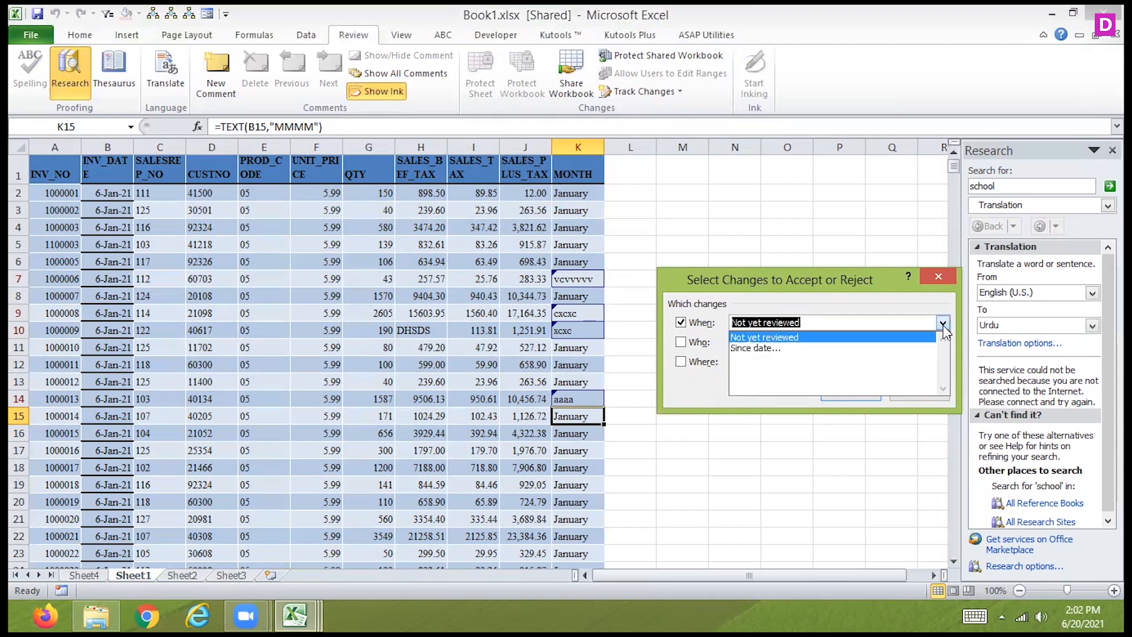
{"action": "left_click", "coordinate": [811, 354]}
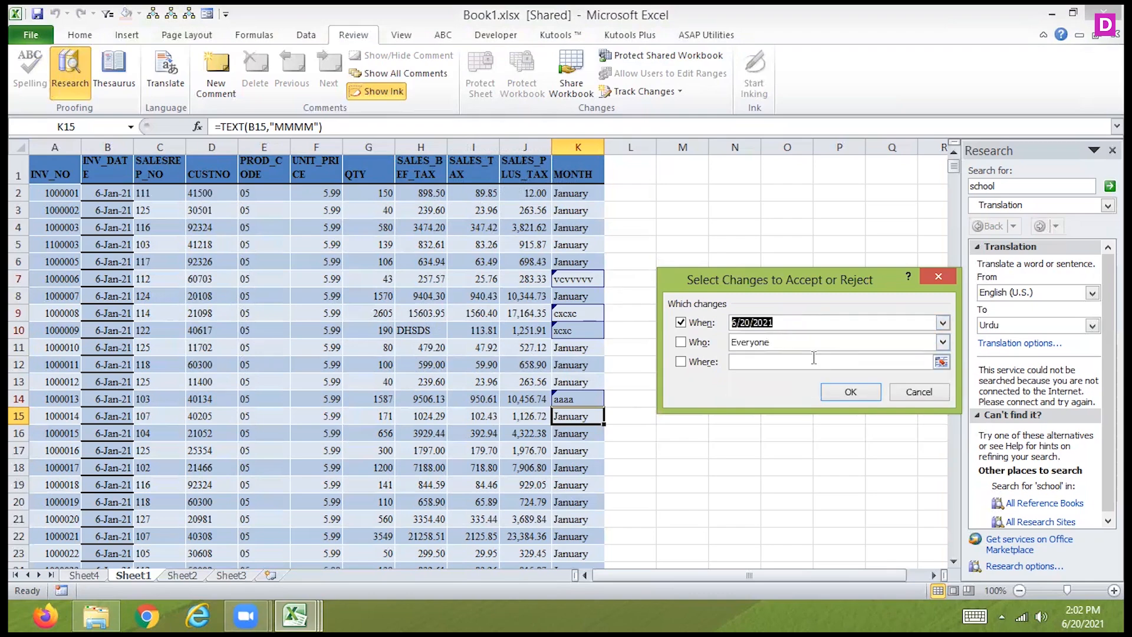
{"action": "left_click", "coordinate": [831, 389]}
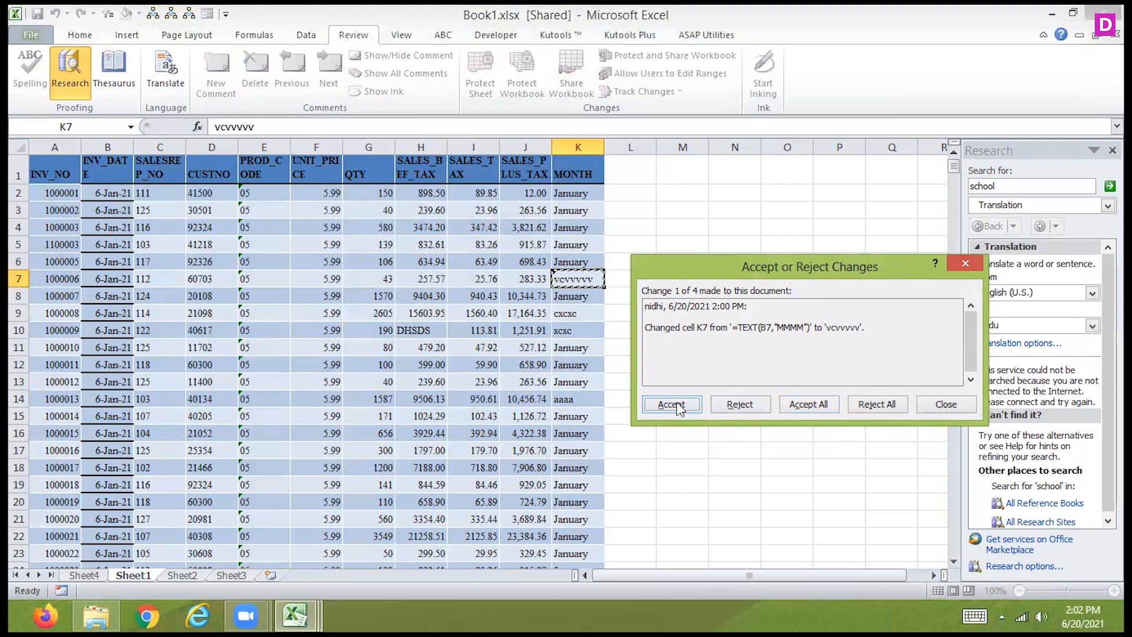
- Reject the tracked changes in cells K7, K9, K10 and K14 one by one
{"action": "left_click", "coordinate": [738, 405]}
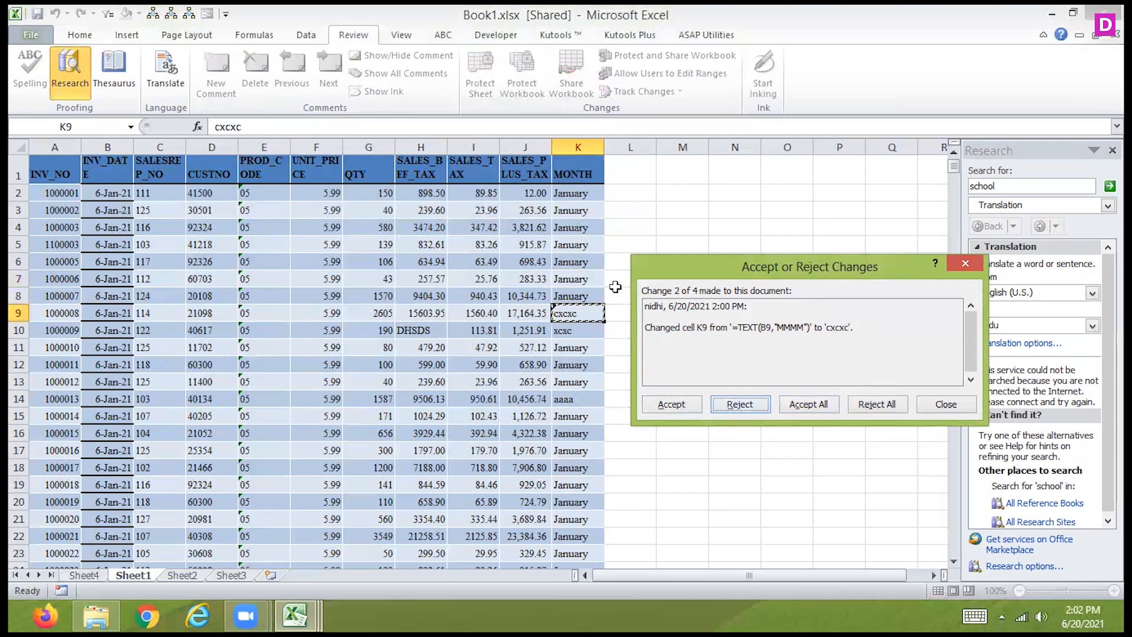
{"action": "left_click", "coordinate": [740, 407]}
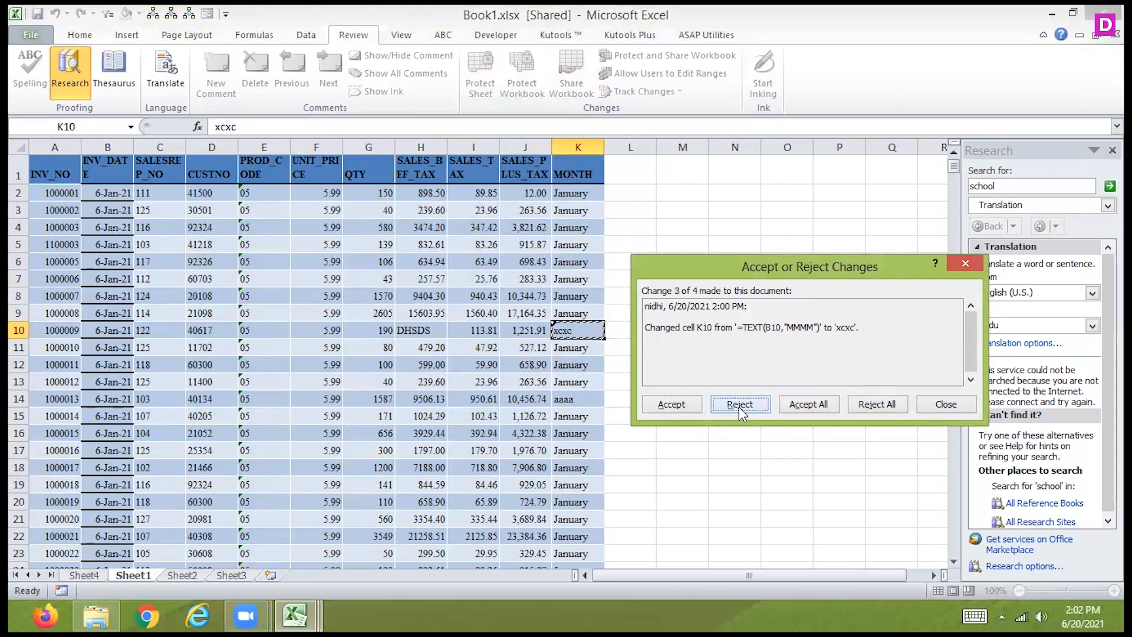
{"action": "left_click", "coordinate": [740, 407]}
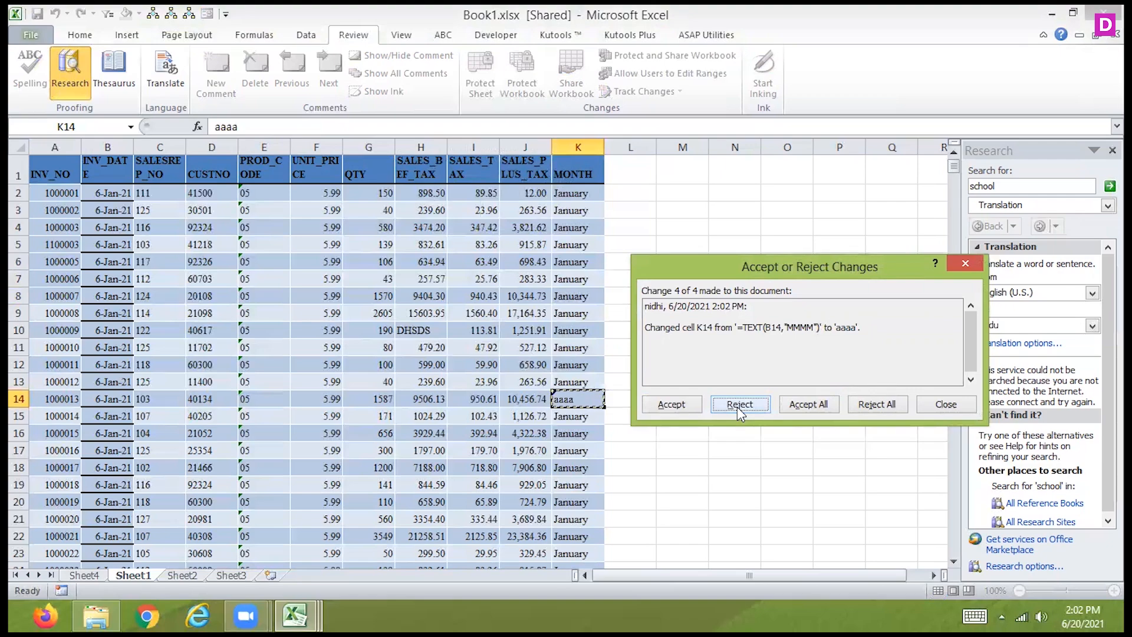
{"action": "left_click", "coordinate": [737, 407]}
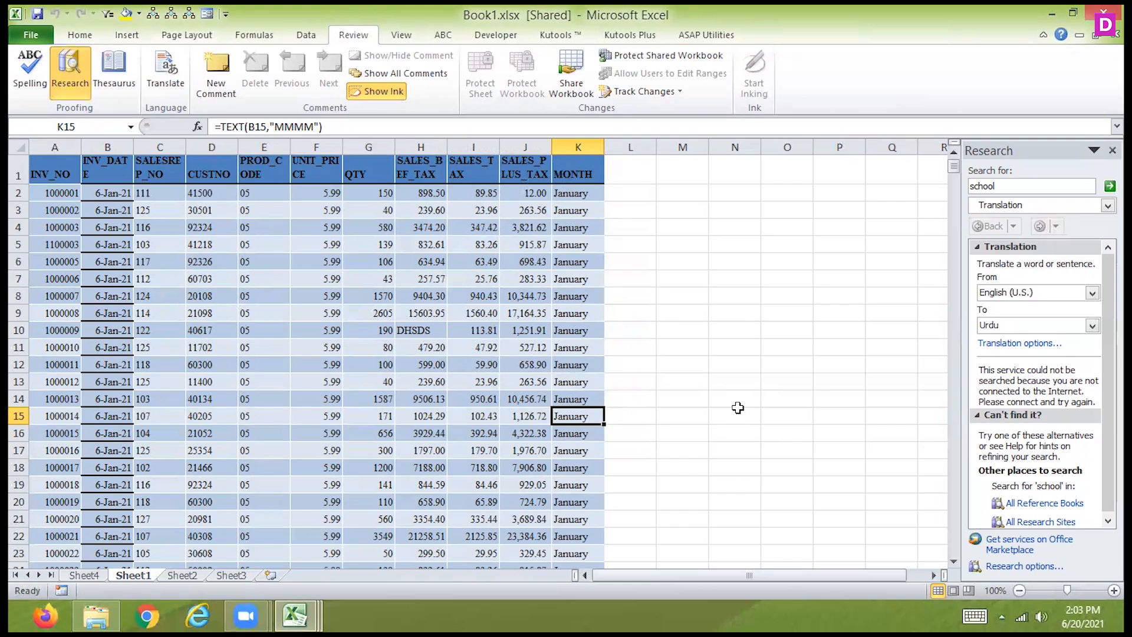
- Look over the MONTH column cells and neighbouring sales columns in the top rows of the invoice data
{"action": "key", "text": "Up"}
{"action": "key", "text": "Up"}
{"action": "key", "text": "Up"}
{"action": "key", "text": "Up"}
{"action": "key", "text": "Up"}
{"action": "key", "text": "Up"}
{"action": "key", "text": "Up"}
{"action": "key", "text": "Up"}
{"action": "key", "text": "Up"}
{"action": "key", "text": "Up"}
{"action": "key", "text": "Up"}
{"action": "key", "text": "Up"}
{"action": "key", "text": "Up"}
{"action": "key", "text": "Up"}
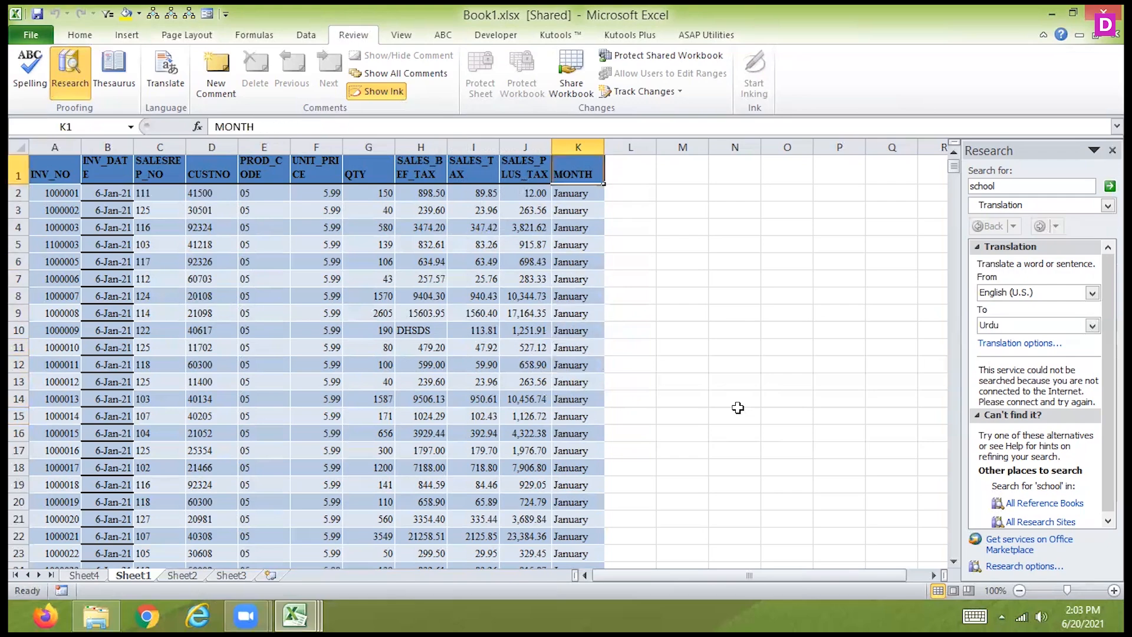
{"action": "key", "text": "Down"}
{"action": "key", "text": "Down"}
{"action": "key", "text": "Left"}
{"action": "key", "text": "Left"}
{"action": "key", "text": "Left"}
{"action": "key", "text": "Down"}
{"action": "key", "text": "Down"}
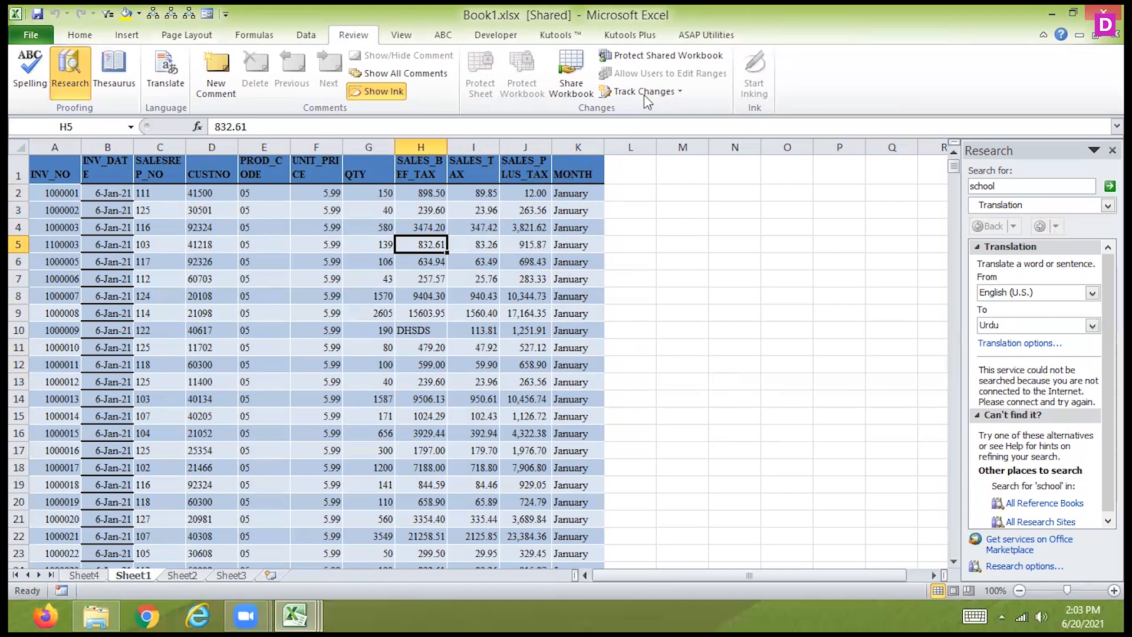
- Try the sharing with track changes option in the shared-workbook protection settings, and close them without applying it
{"action": "left_click", "coordinate": [658, 61]}
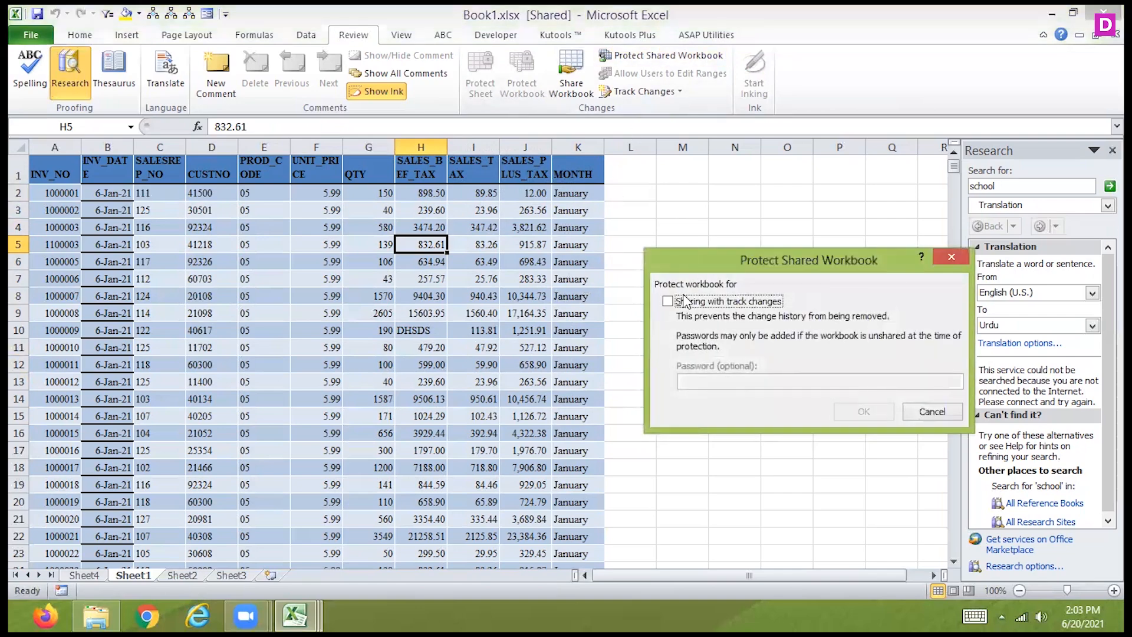
{"action": "left_click", "coordinate": [669, 302]}
{"action": "left_click", "coordinate": [668, 302]}
{"action": "left_click", "coordinate": [920, 411]}
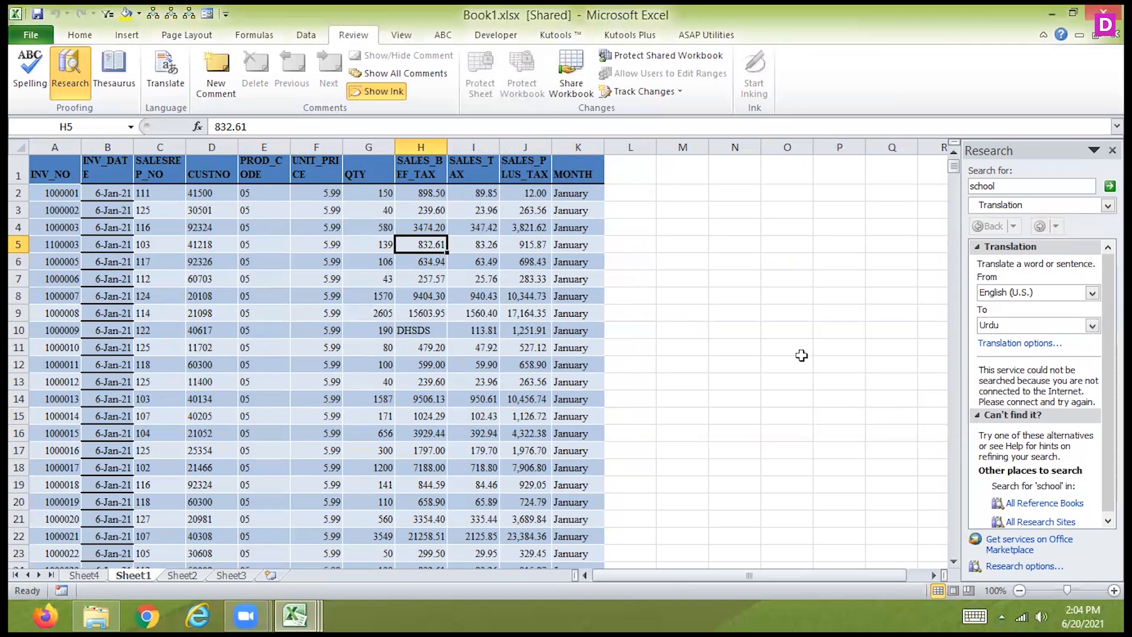